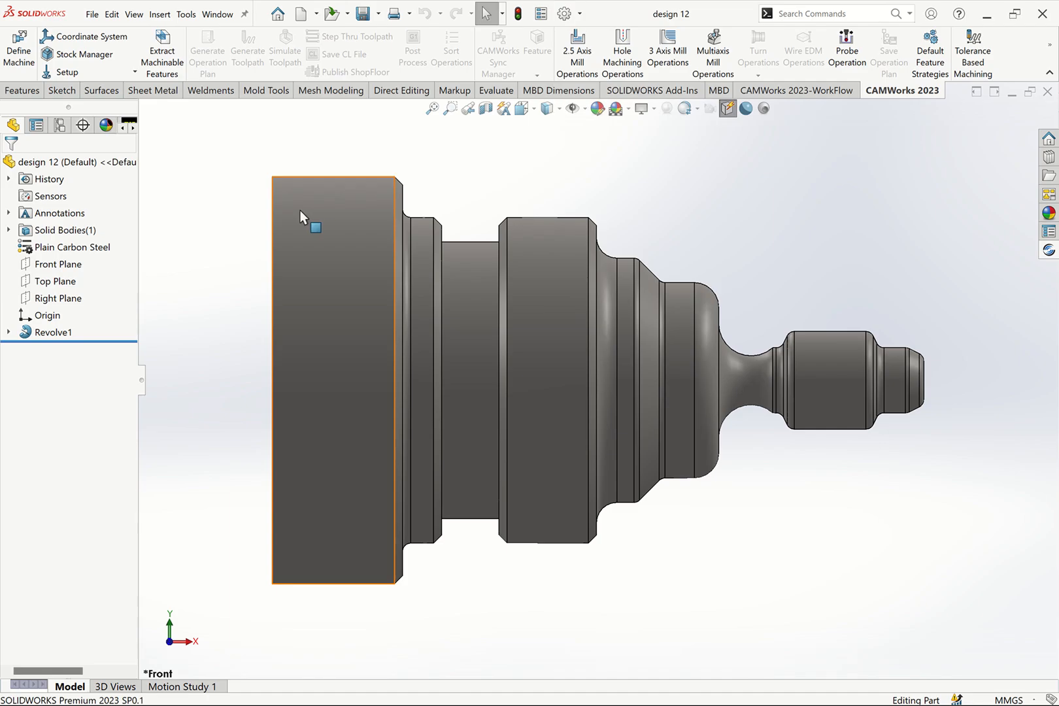
- Check which CAM add-ins, including CAMWorks 2023 and SOLIDWORKS CAM 2023, are enabled in the add-ins list
click(581, 19)
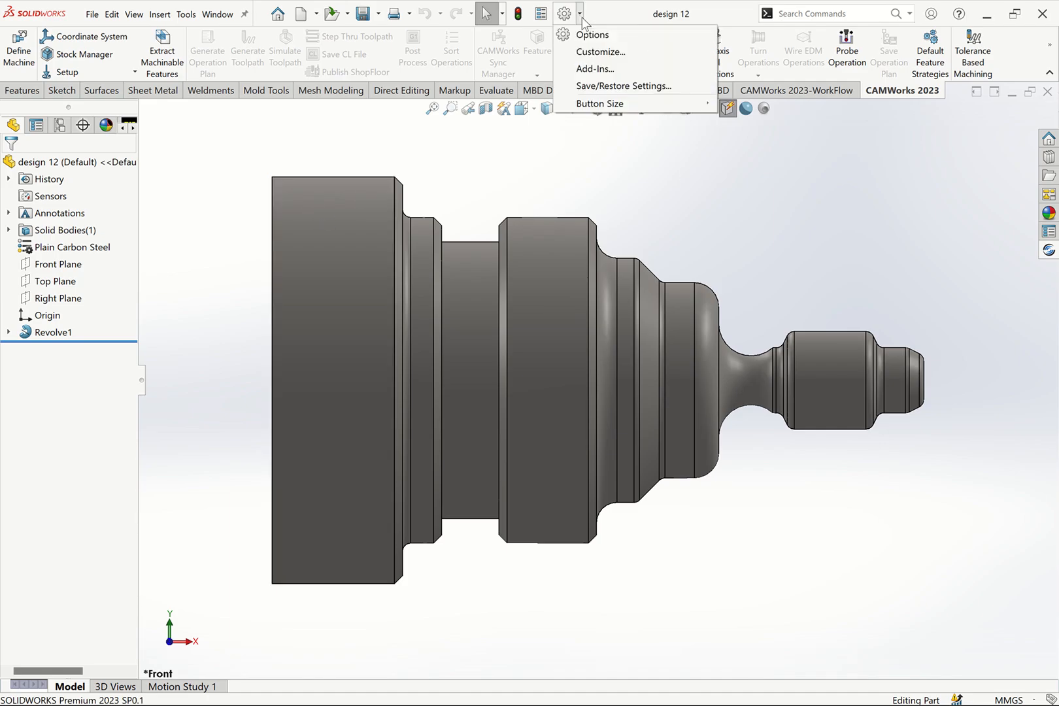
click(591, 69)
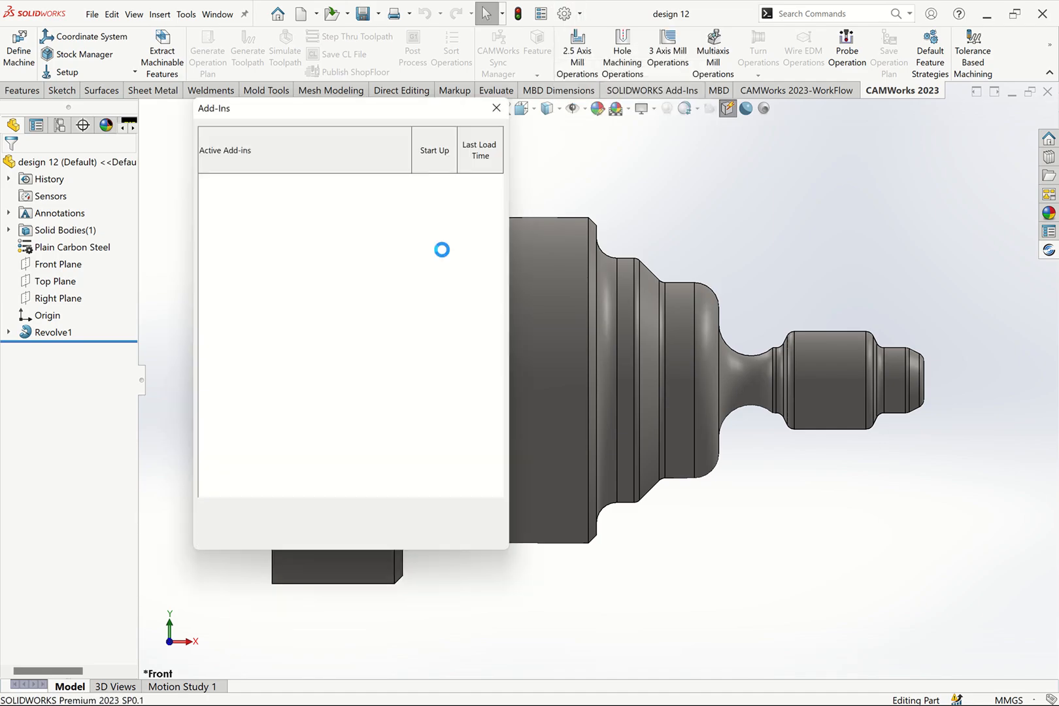
drag(499, 298, 476, 469)
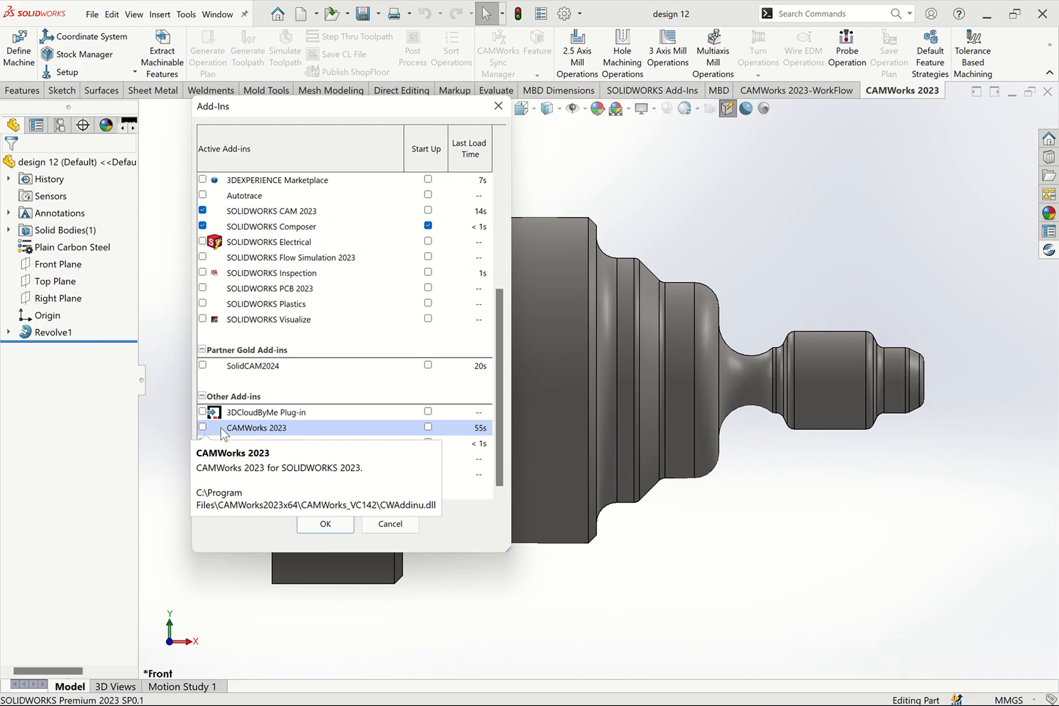
drag(500, 376, 509, 289)
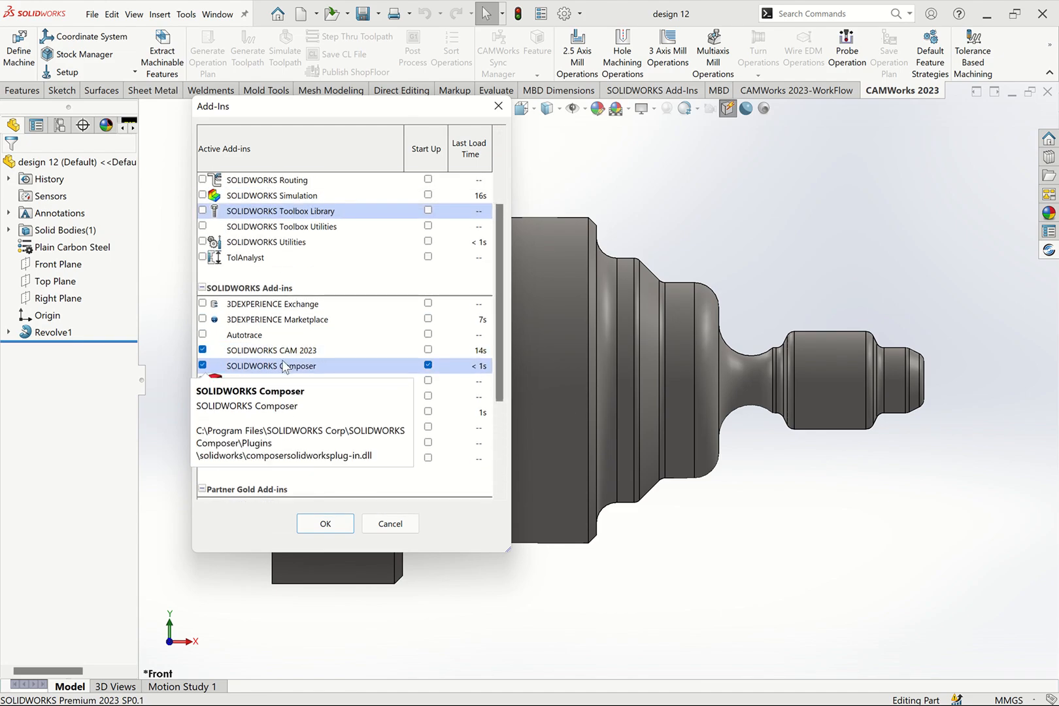
drag(503, 336, 500, 421)
click(322, 525)
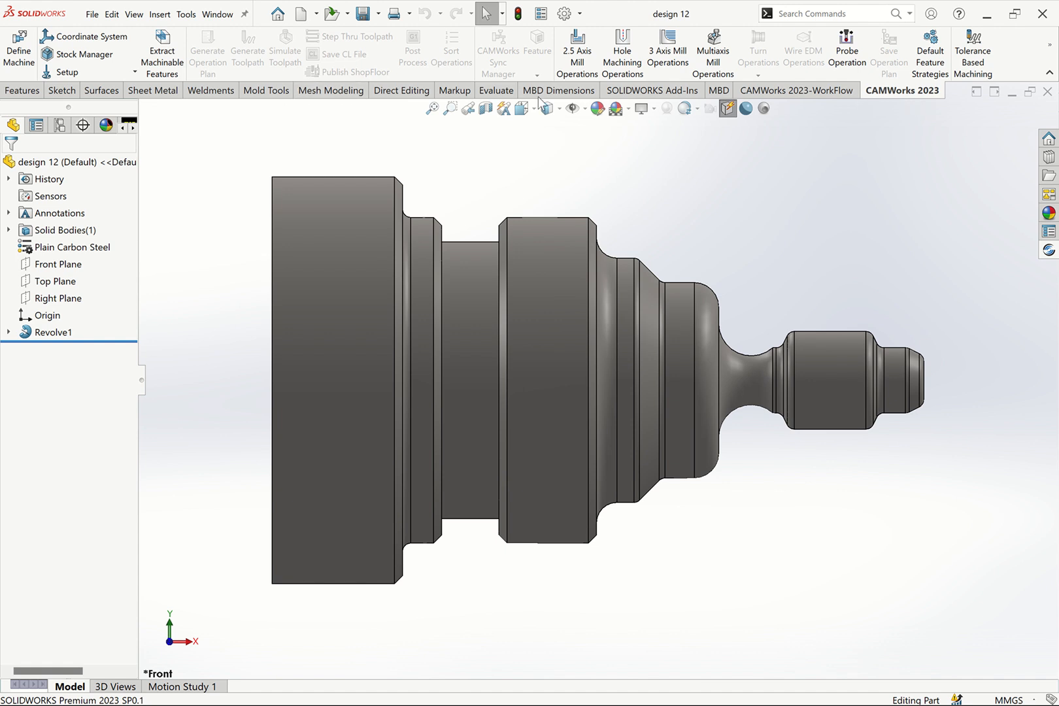
- Define the CAM machine as Turn Single Turret - Metric in place of the milling machine
click(26, 60)
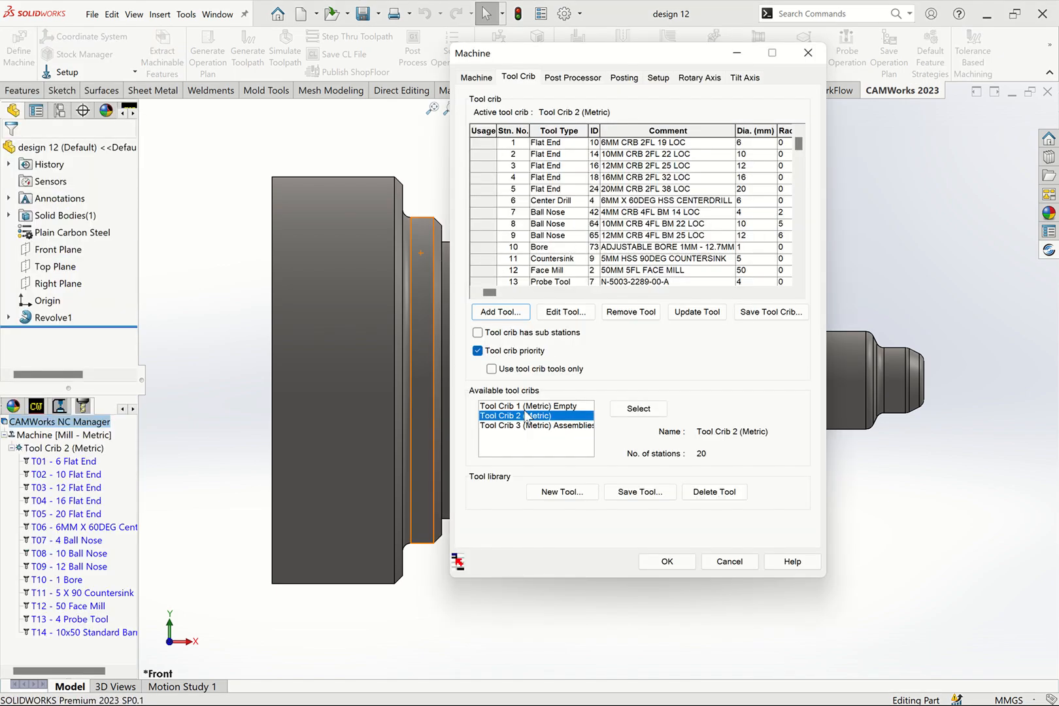
click(542, 408)
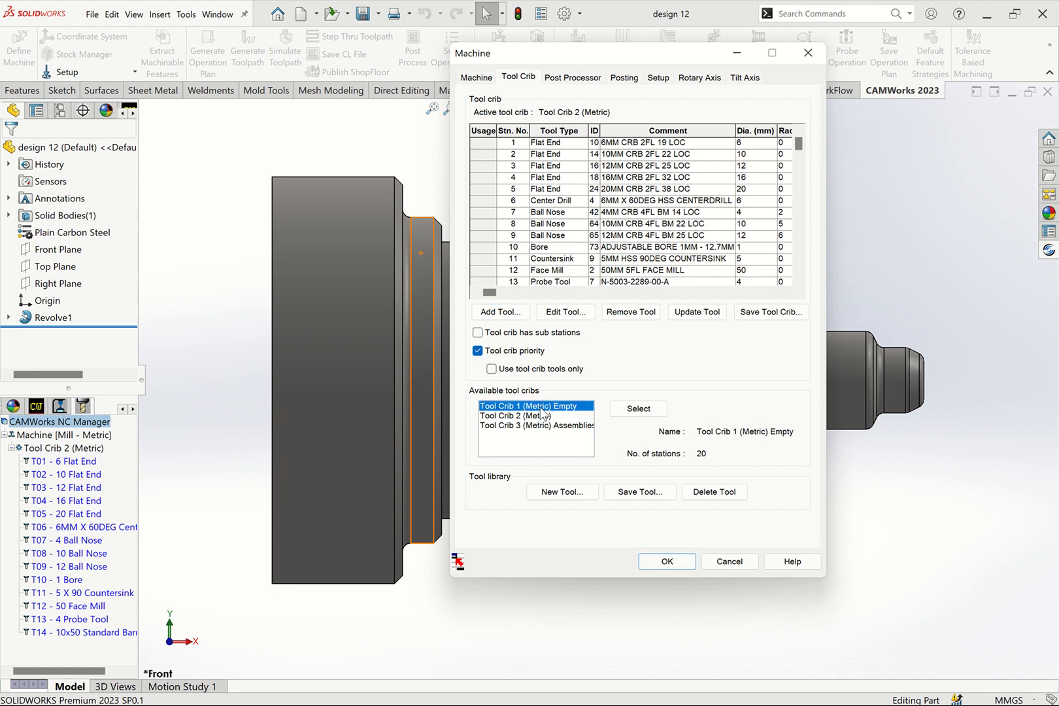
click(530, 417)
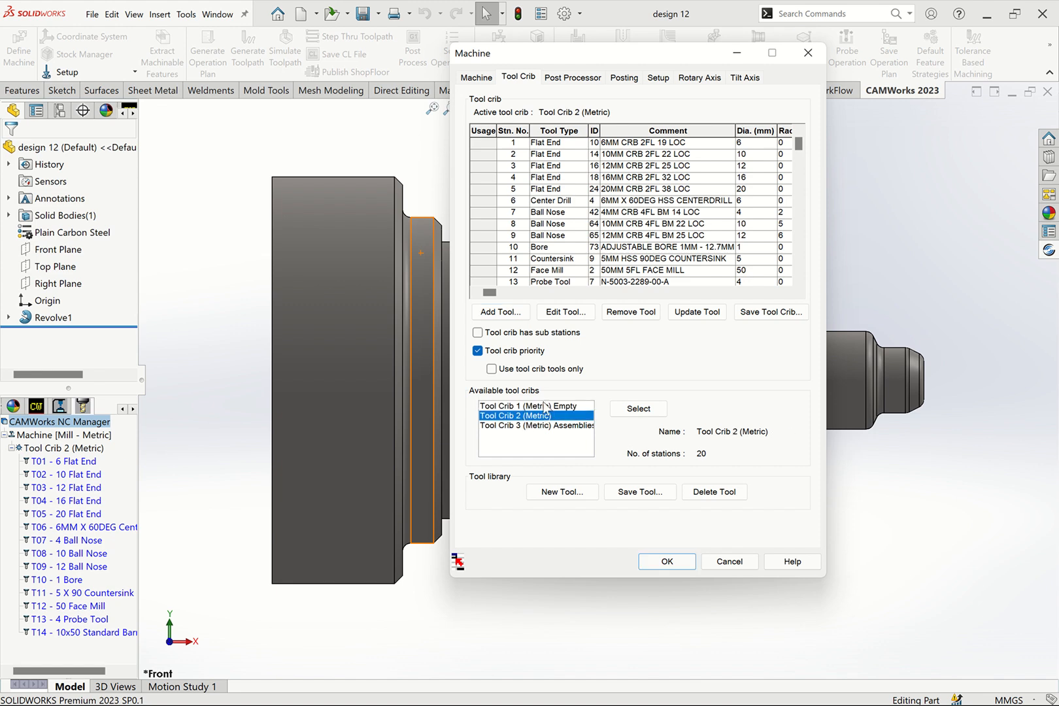
click(487, 78)
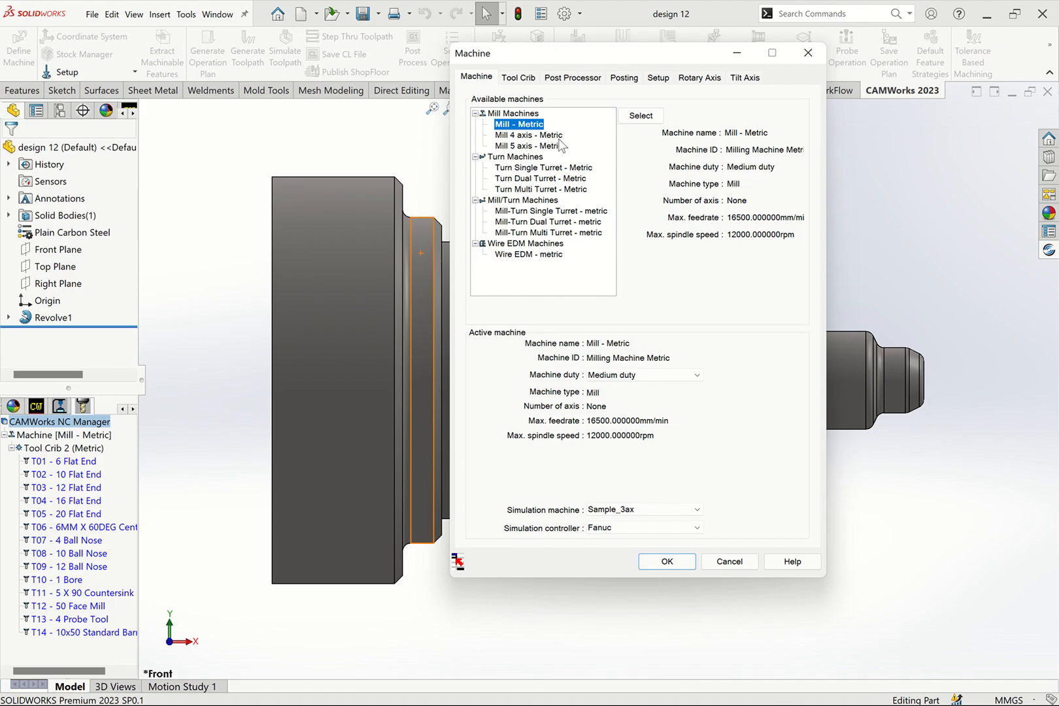
click(525, 168)
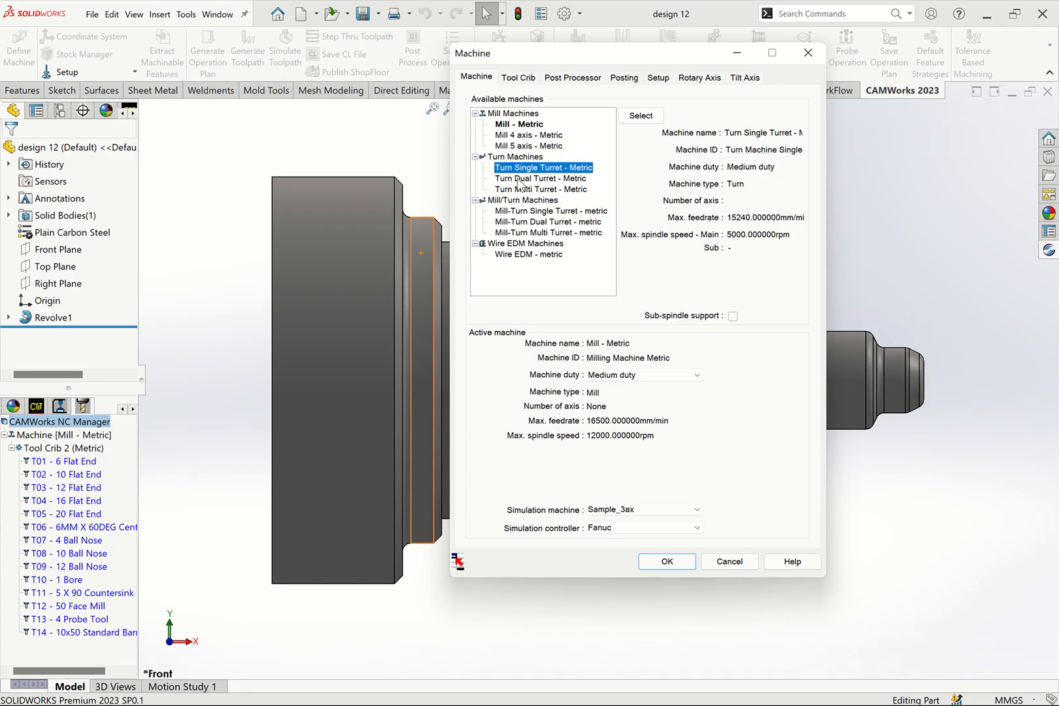
click(519, 179)
click(519, 189)
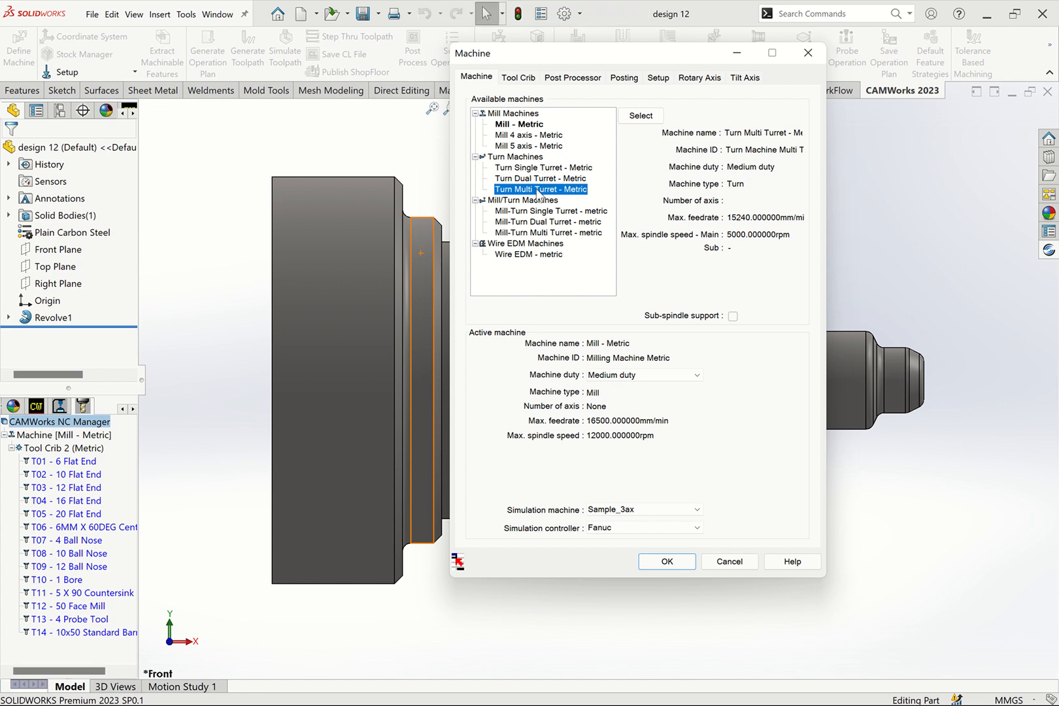
click(534, 168)
click(641, 116)
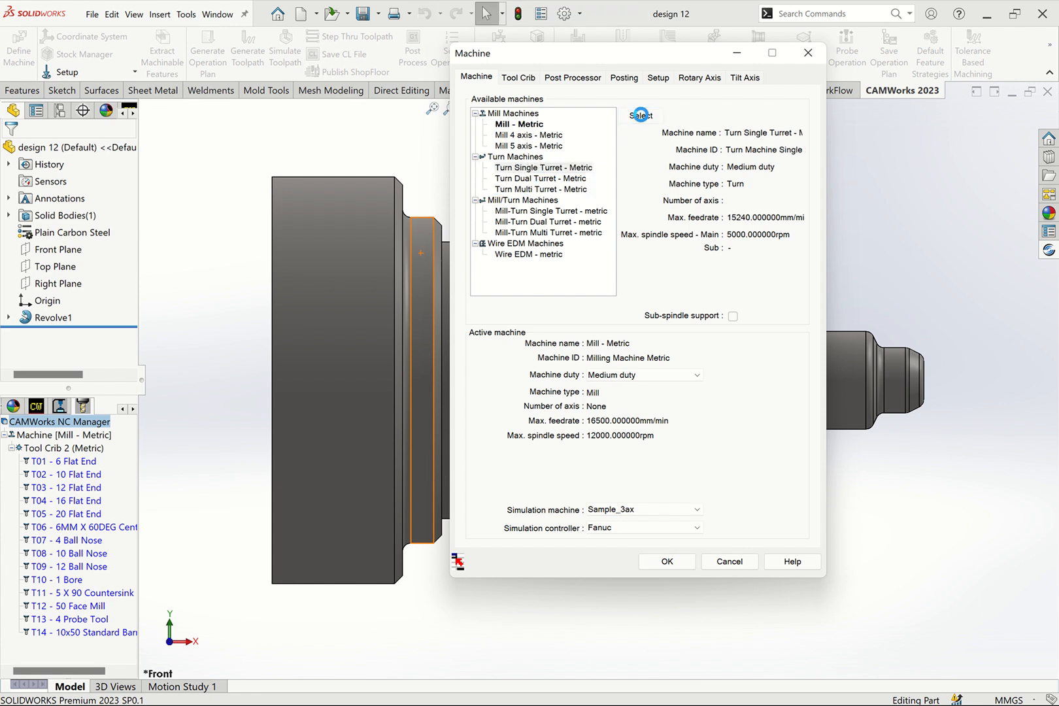
click(633, 394)
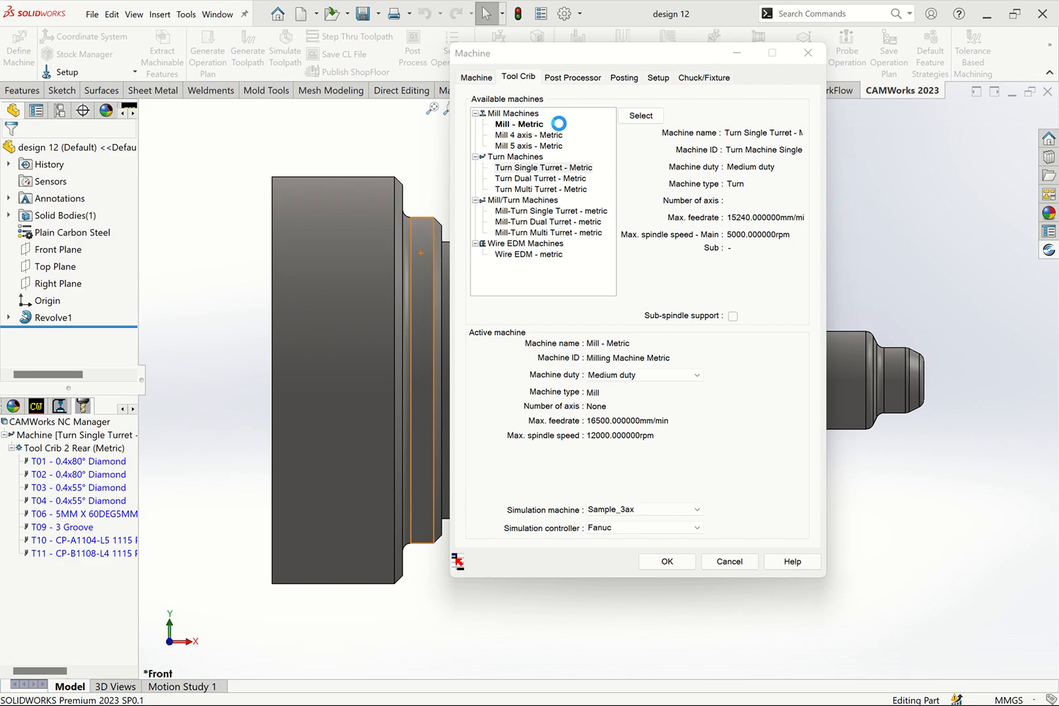
- Set SIEMENS-828D as the active post processor for the turning machine
click(571, 79)
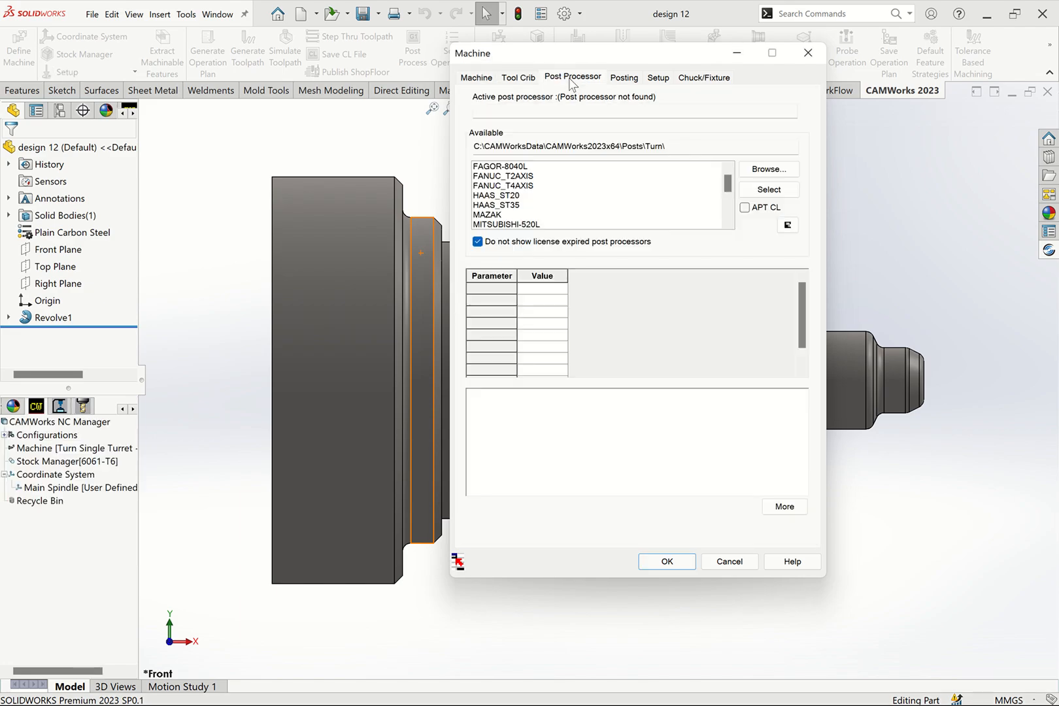
scroll(727, 184, down, 1)
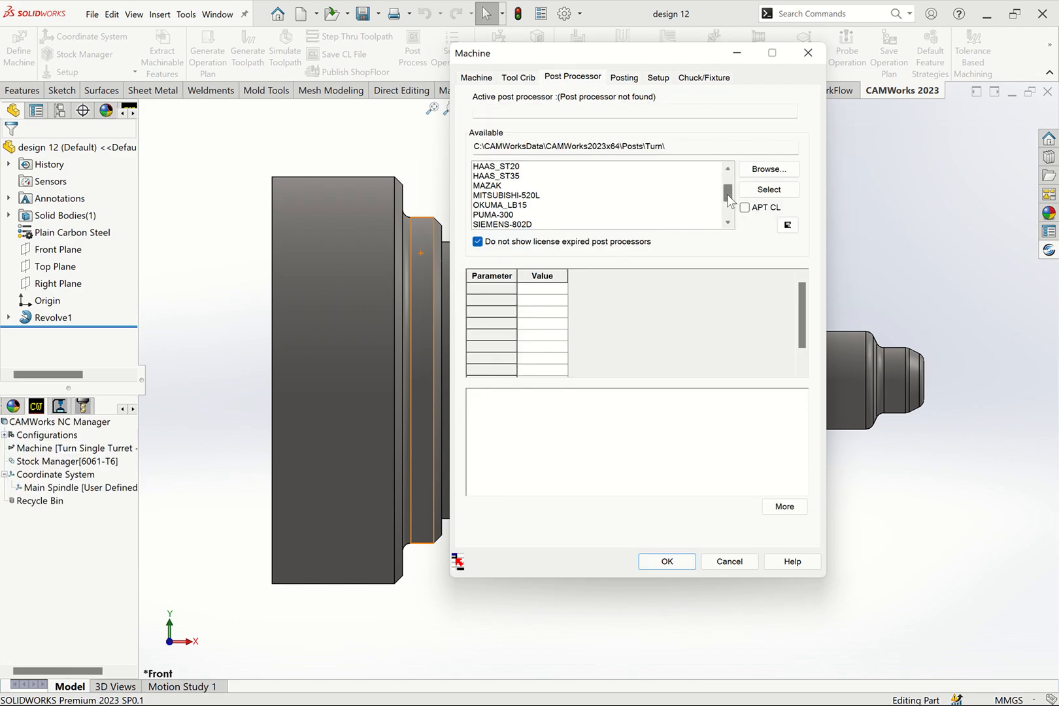
scroll(712, 187, up, 1)
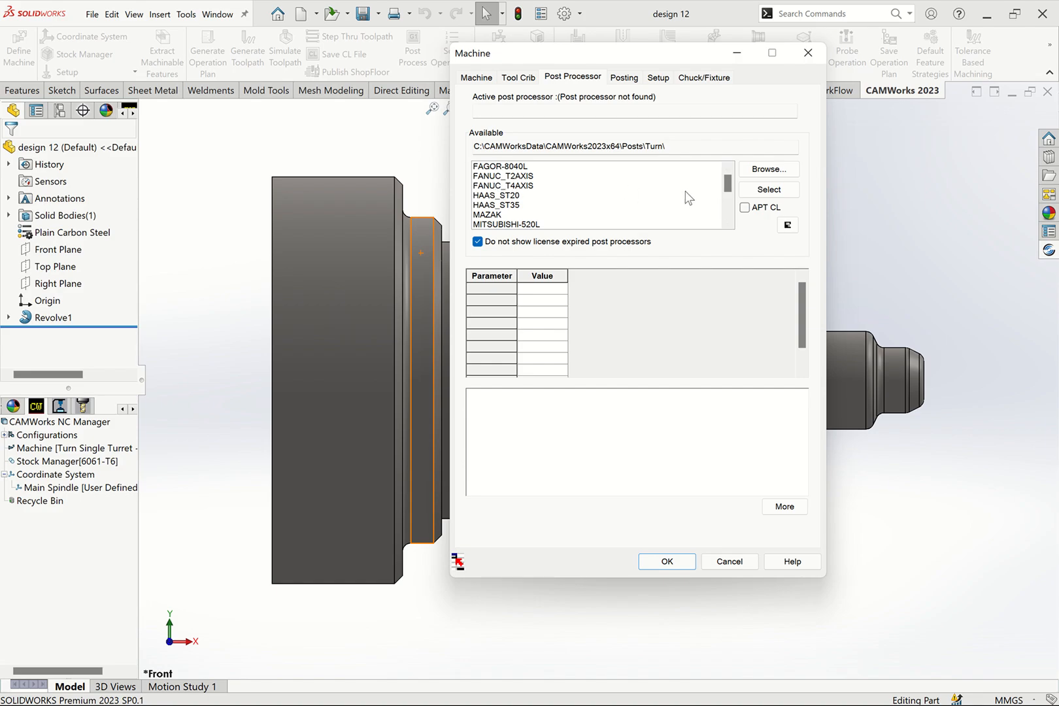
scroll(728, 187, down, 3)
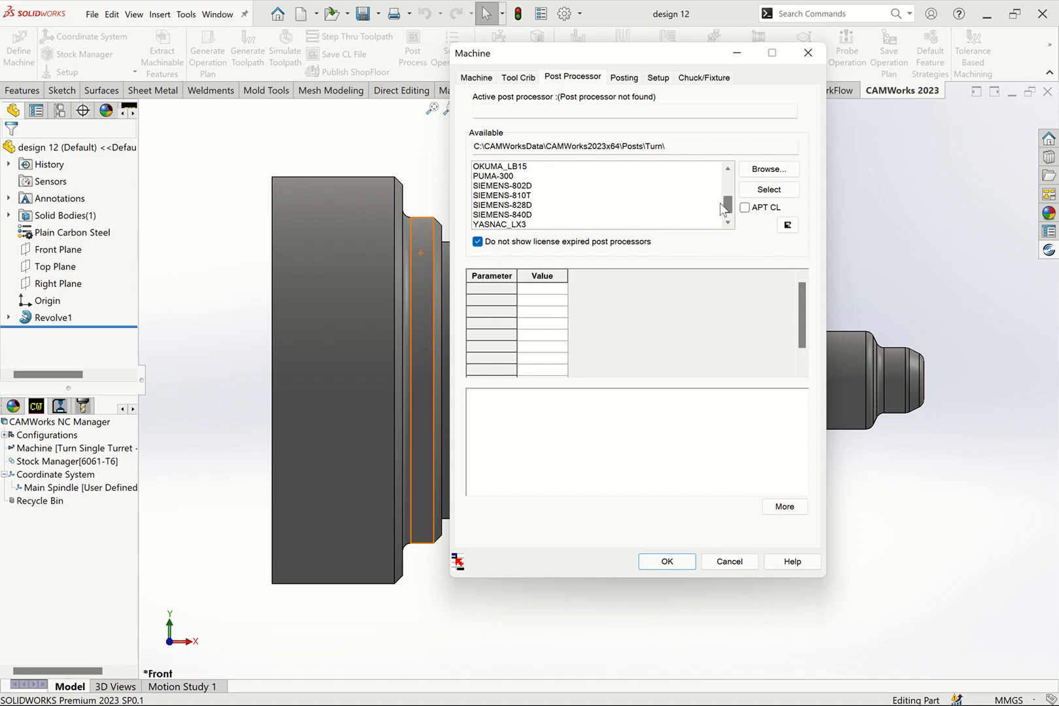
click(528, 205)
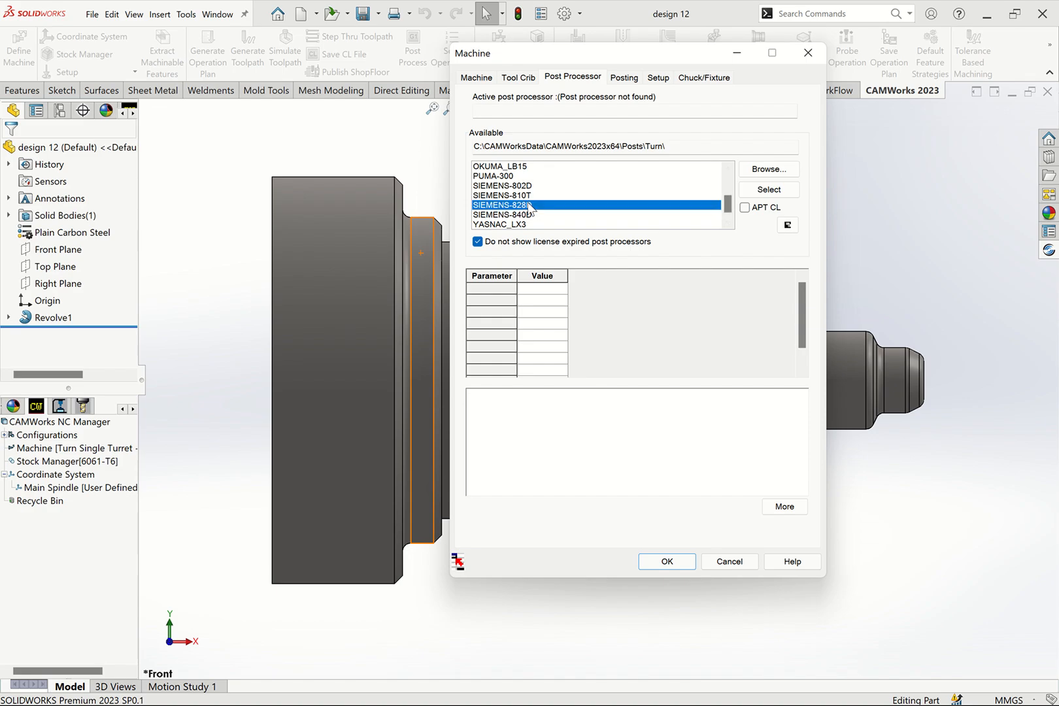
click(762, 189)
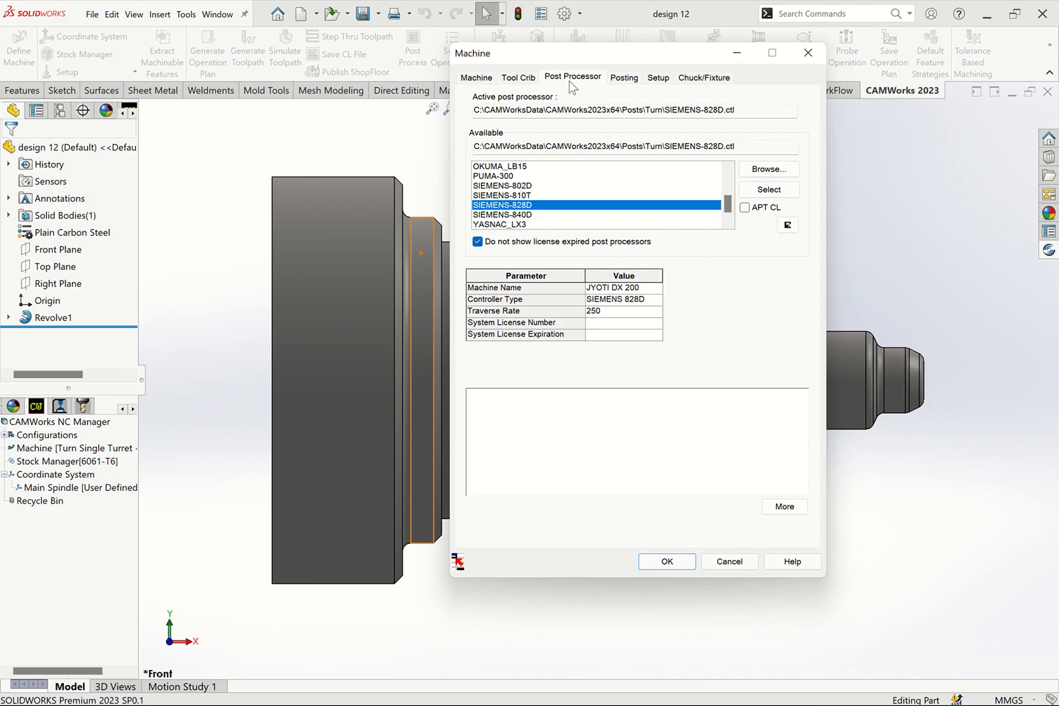
- Remove the turn tools at stations 10 and 11 from Tool Crib 2 Rear (Metric)
click(523, 77)
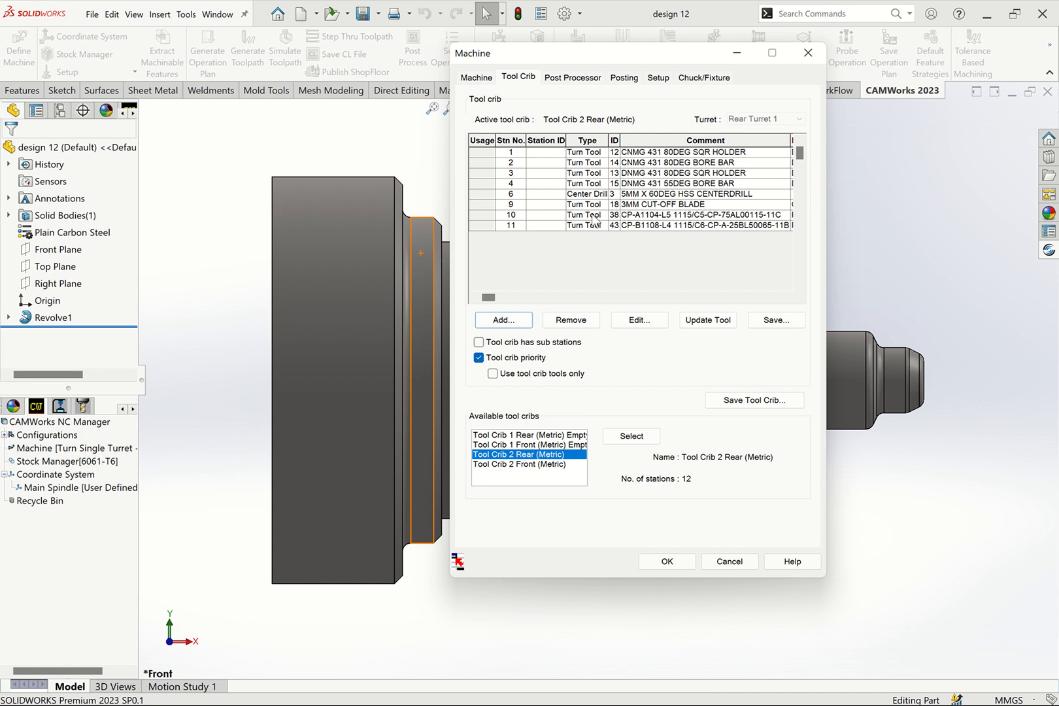
click(500, 226)
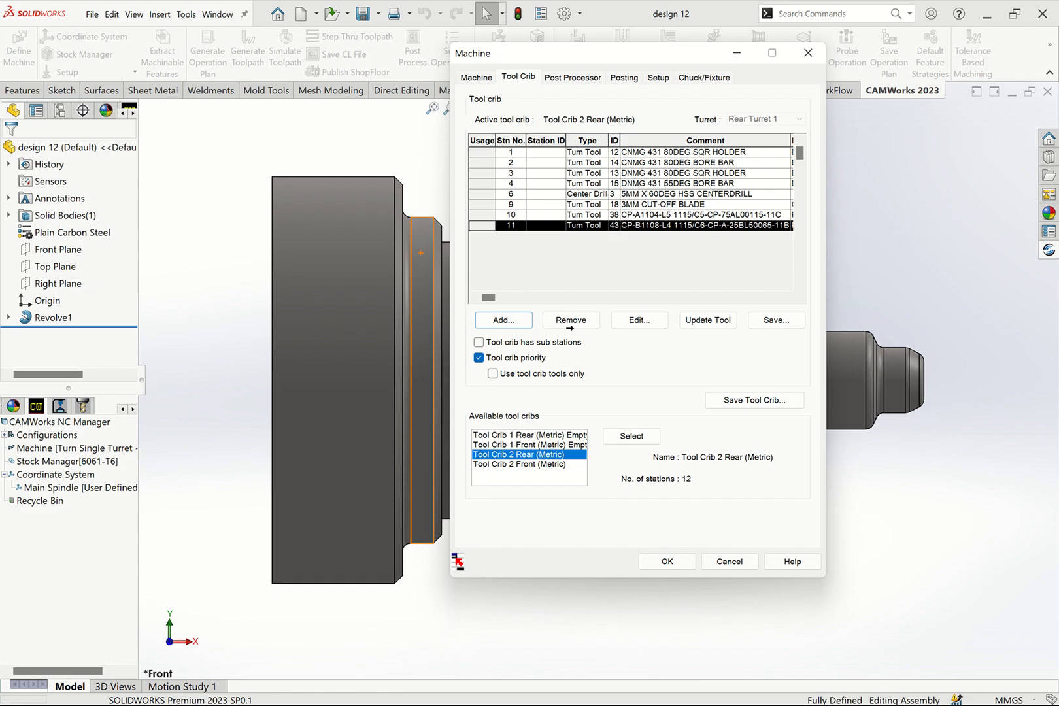
click(571, 319)
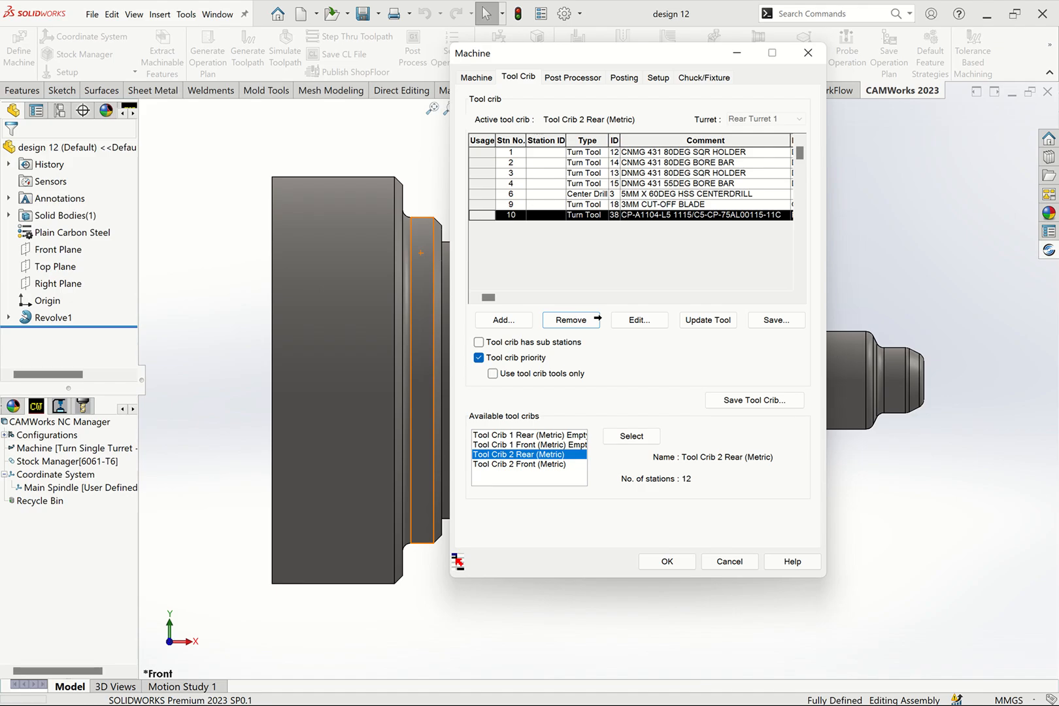
- Add the turn tool with ID 12 and the CNMG-120404 diamond insert to the tool crib
click(506, 325)
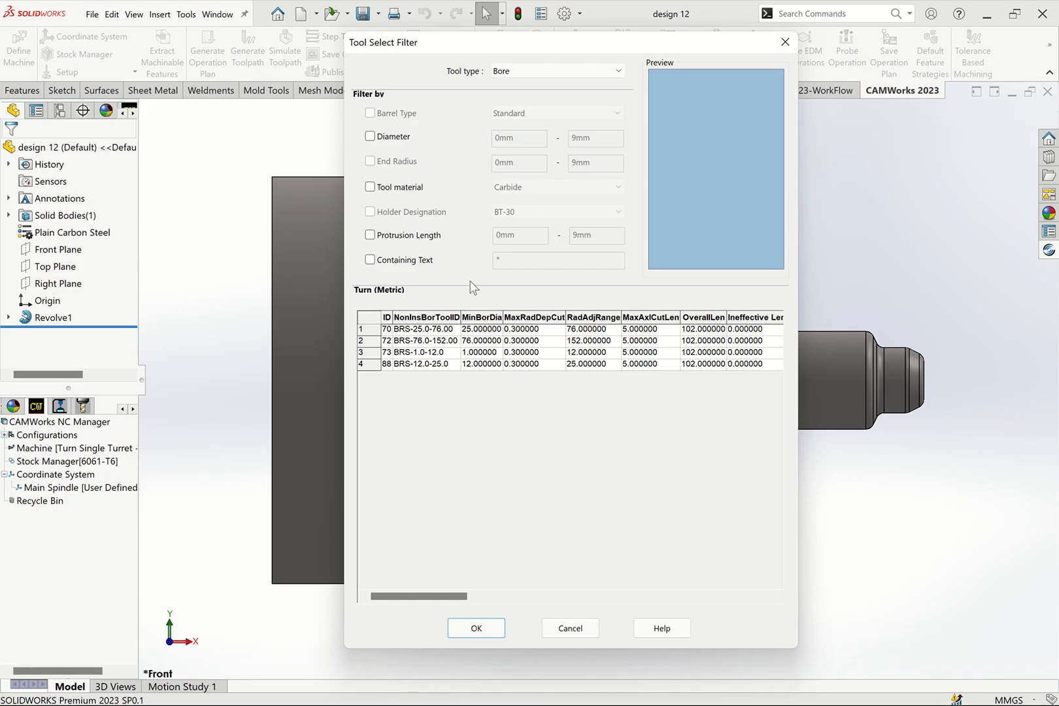
click(523, 74)
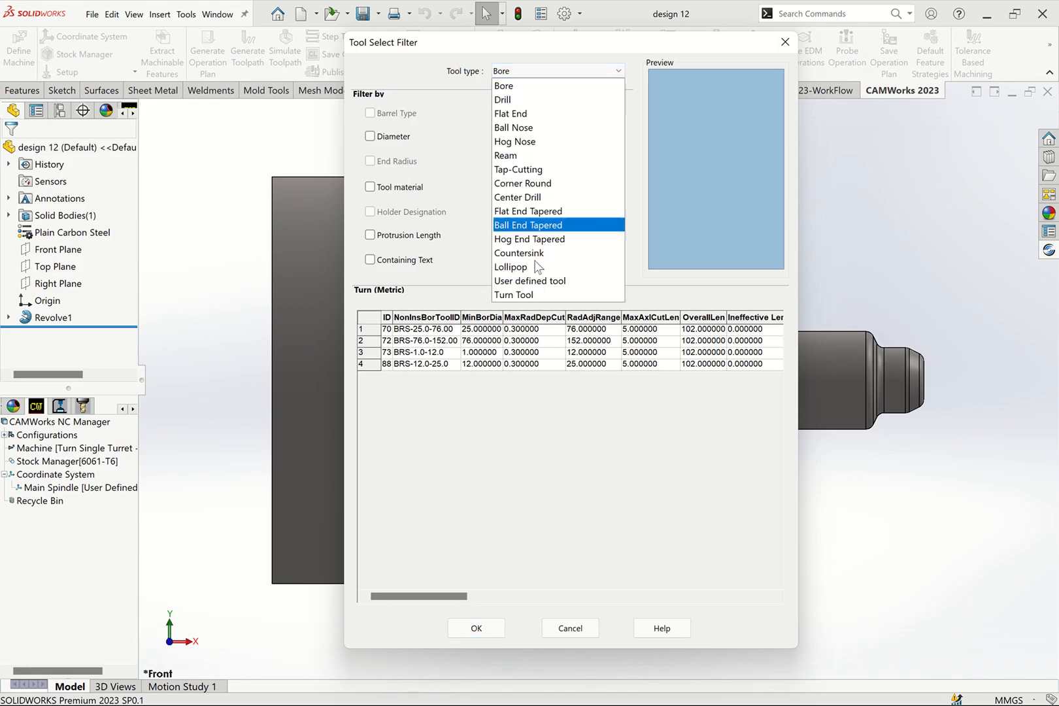
click(518, 295)
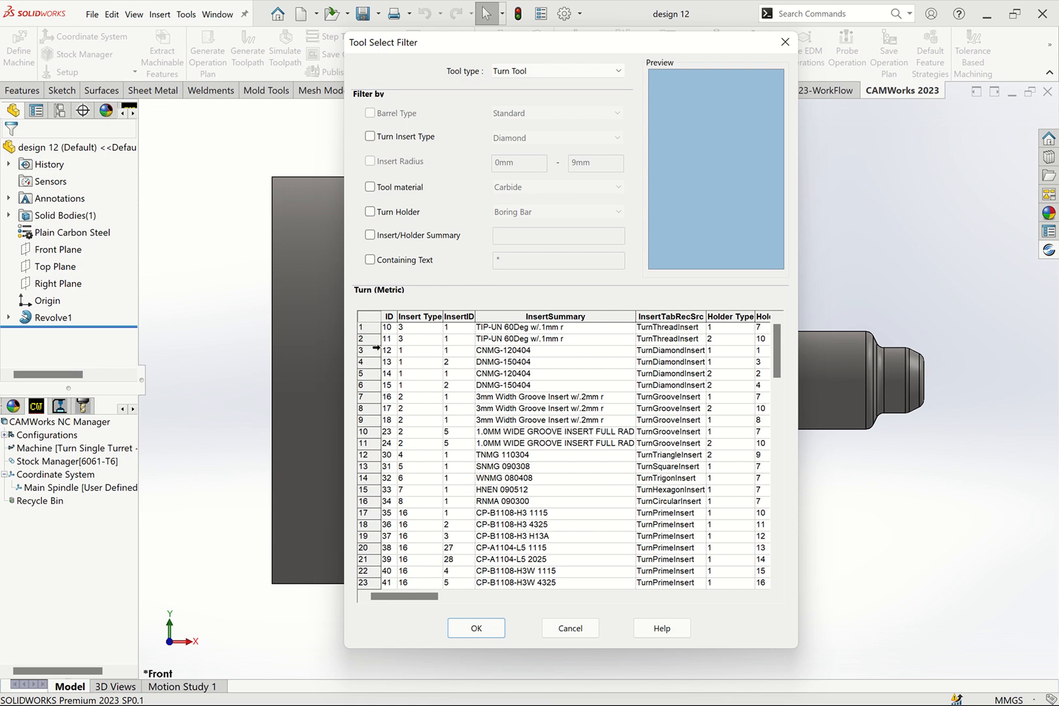
click(487, 352)
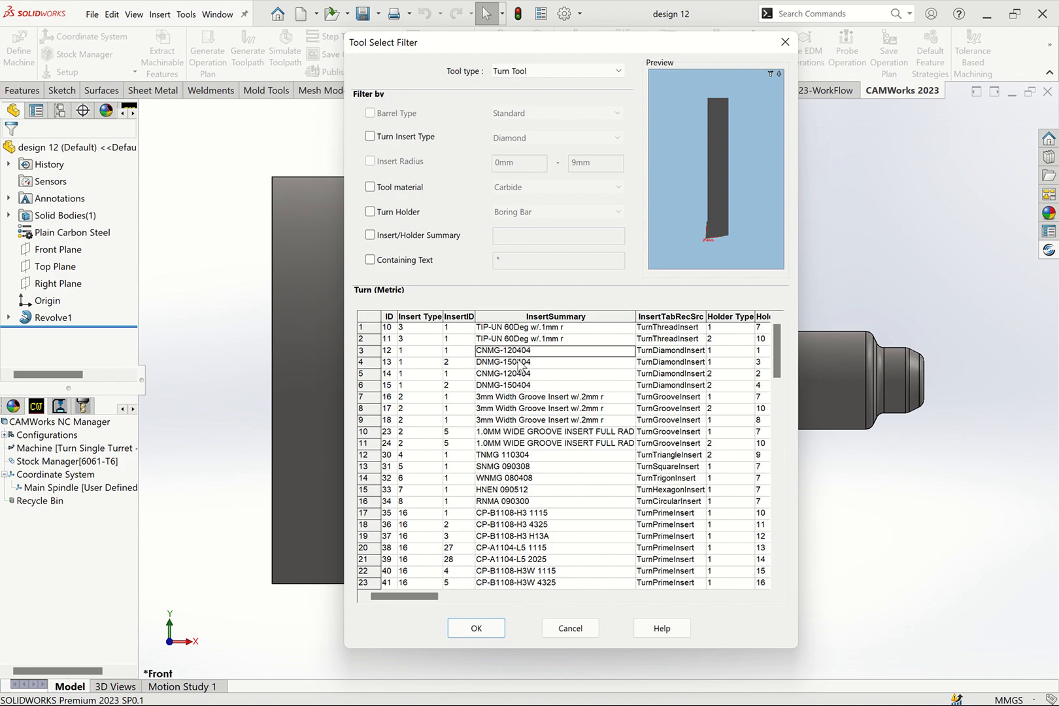
click(362, 351)
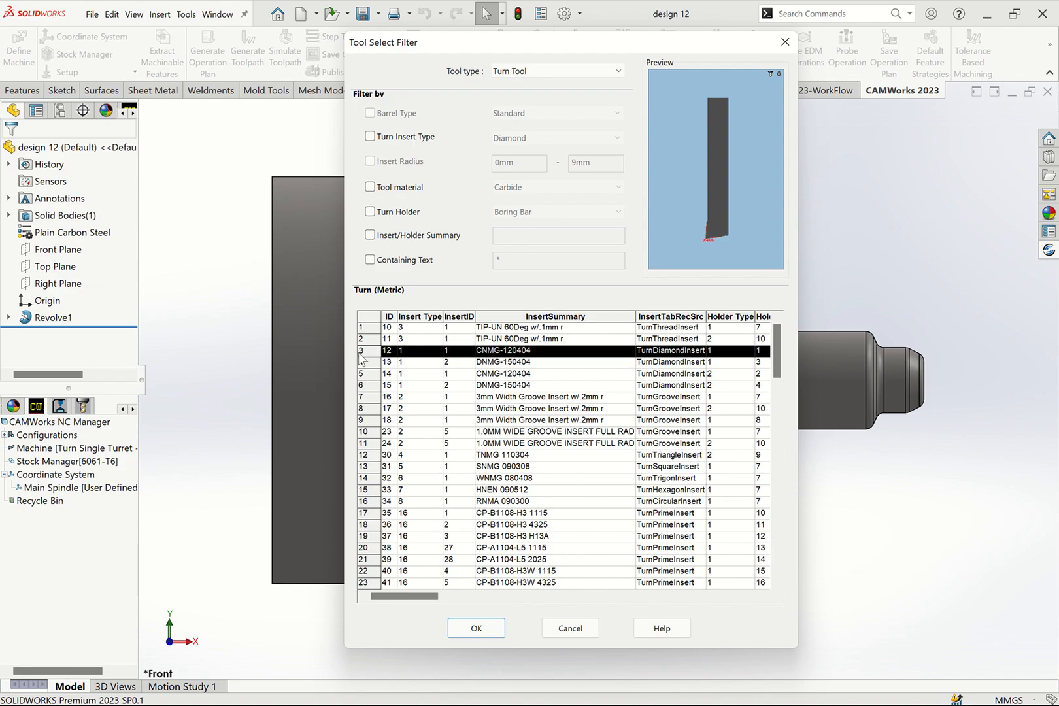
click(478, 629)
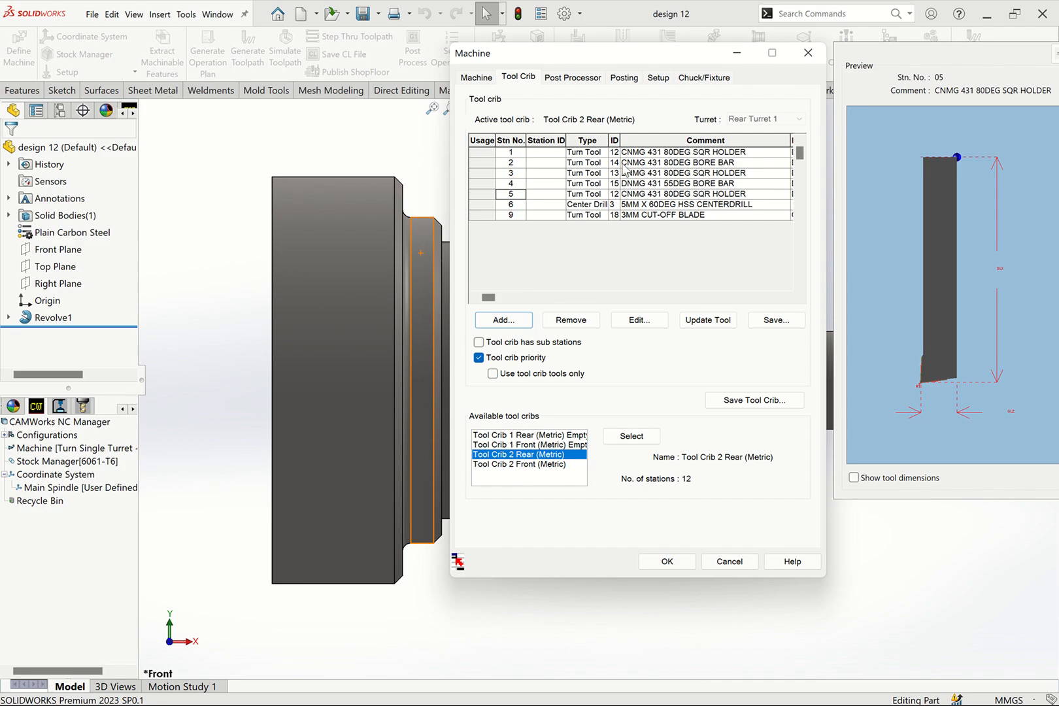
- Edit the station 1 turn tool, setting both its comment and its description to VNMG160404
click(633, 155)
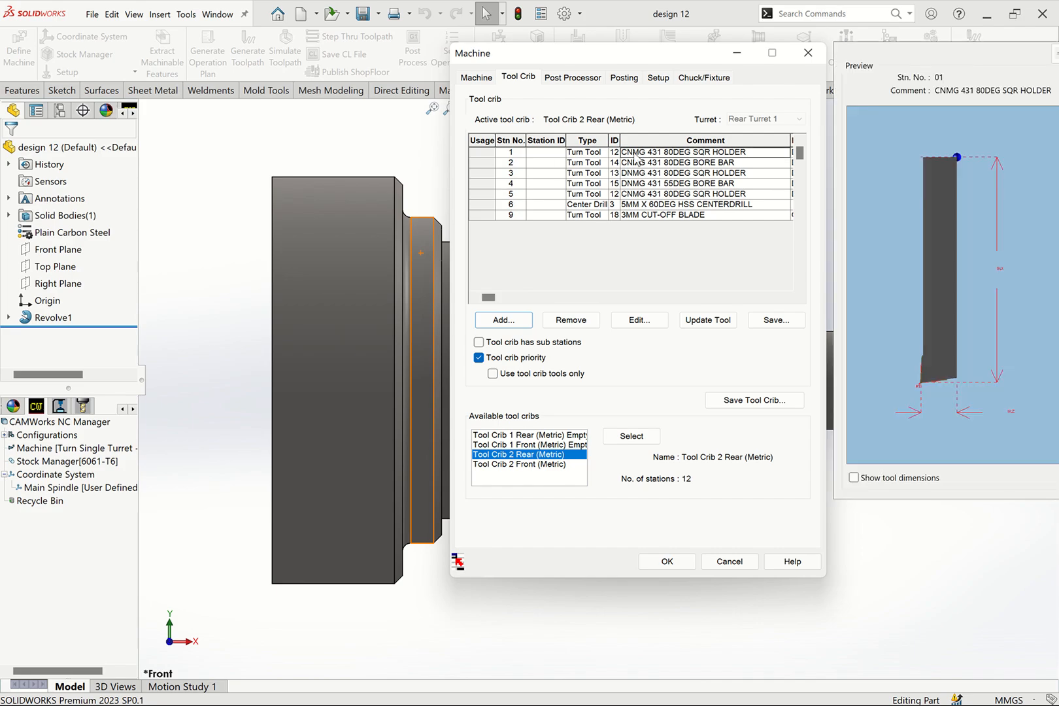
click(497, 153)
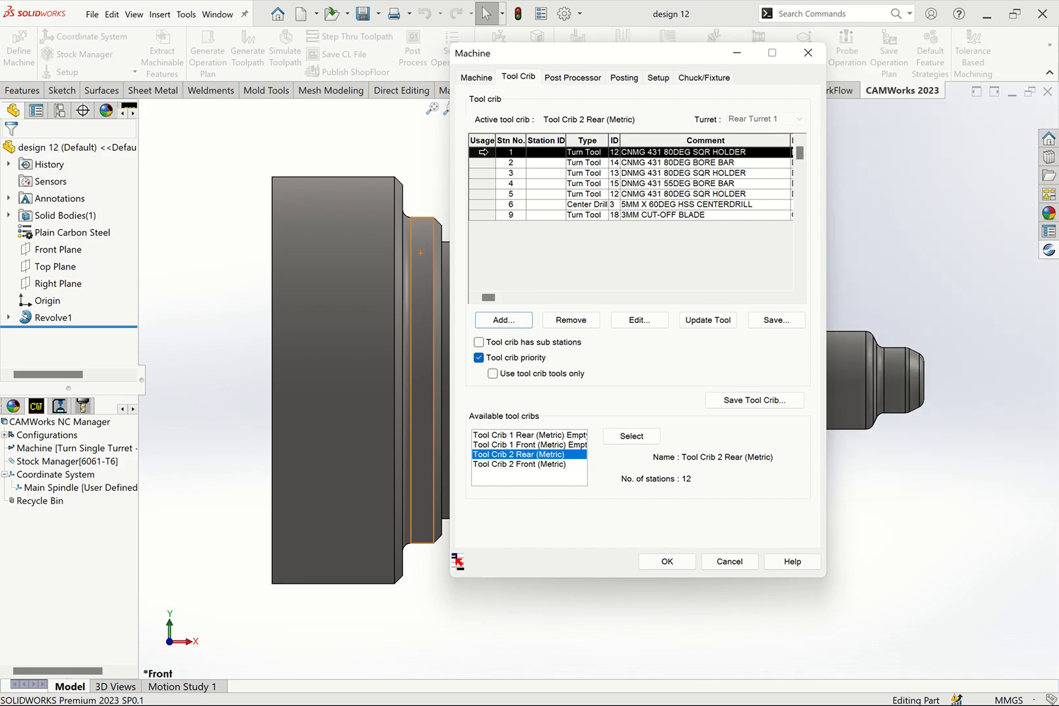
click(571, 320)
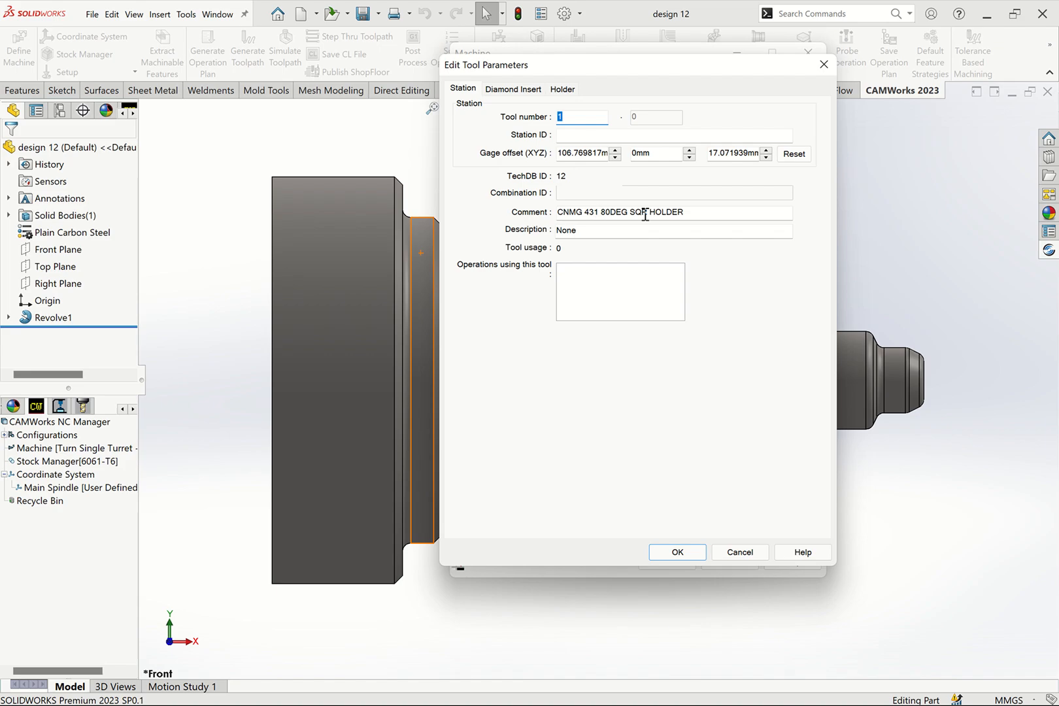
drag(687, 216, 539, 216)
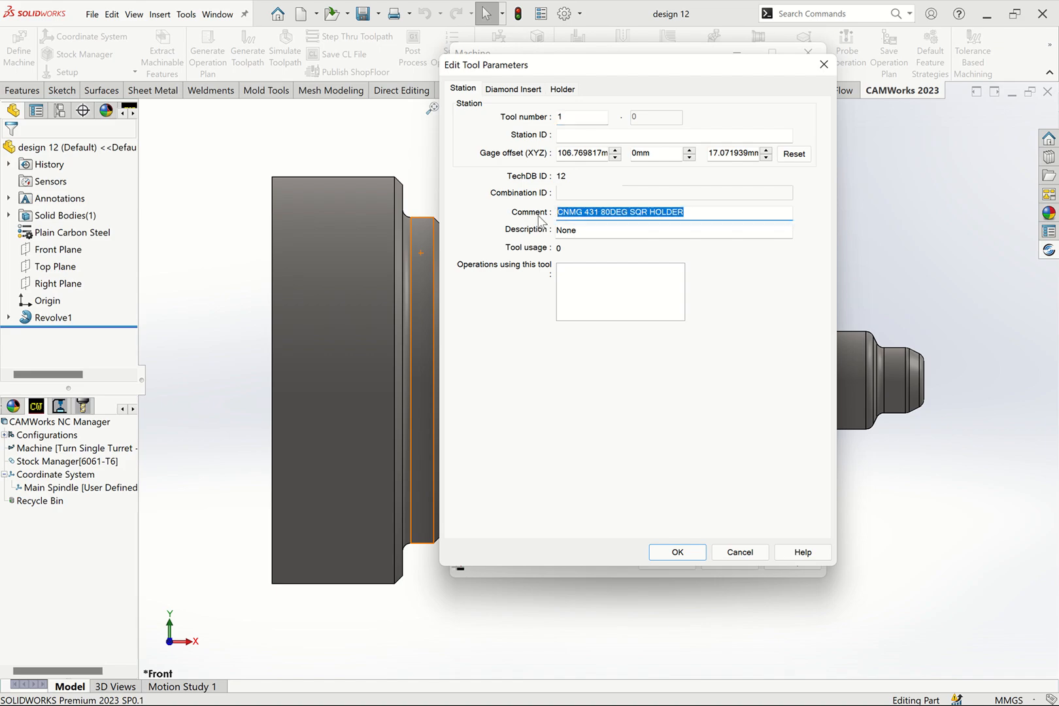
text(v)
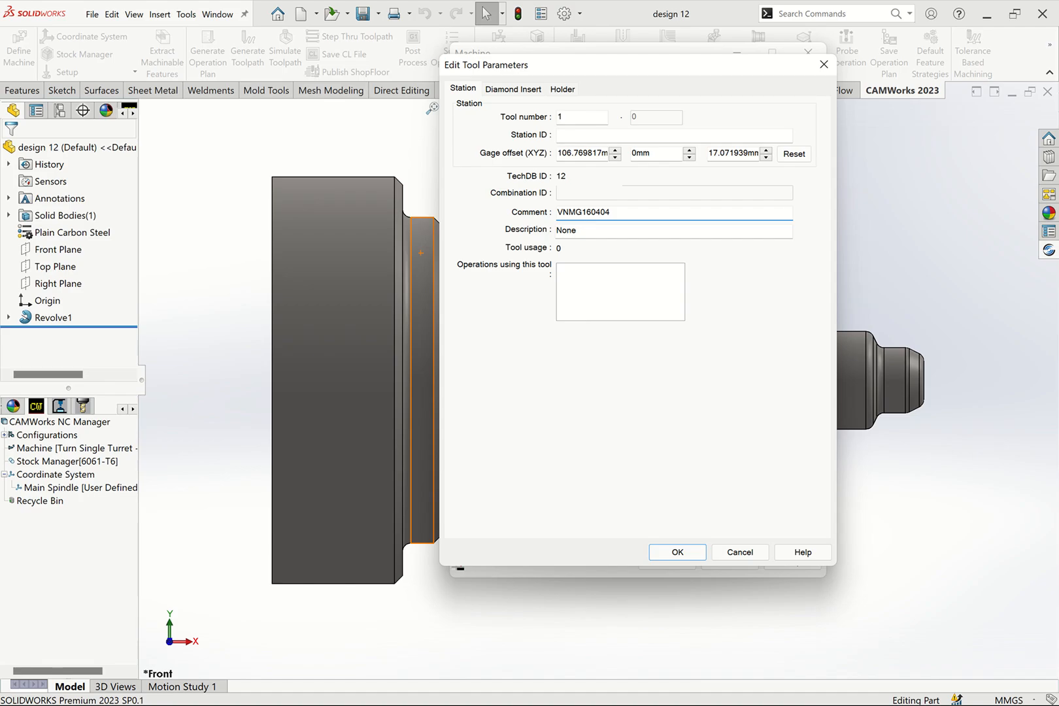
key(Tab)
key(shift+Tab)
key(ctrl+c)
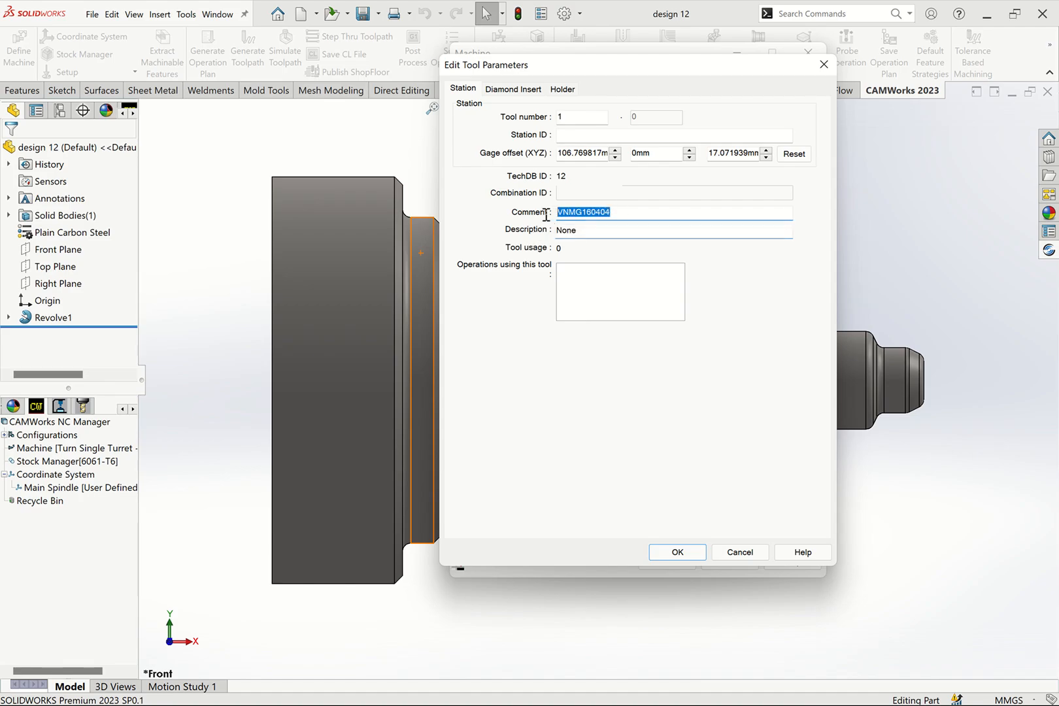
key(Tab)
key(ctrl+v)
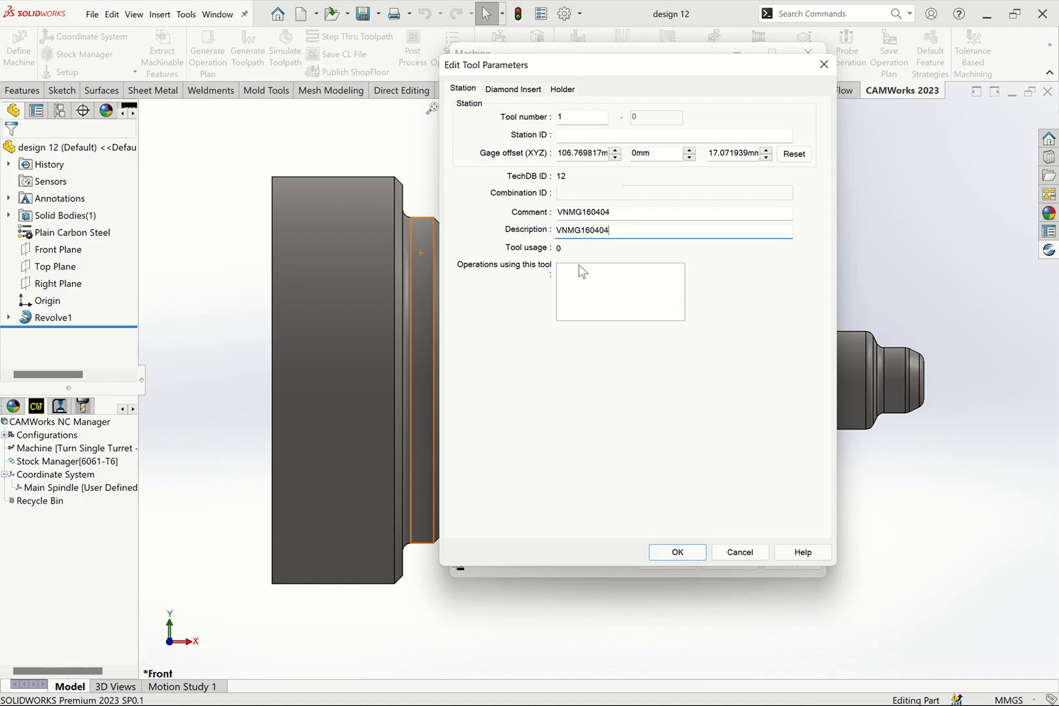
- Set the station 1 diamond insert to a 35° included angle and 16 mm inscribed circle, with the comment VNMG160404
click(578, 257)
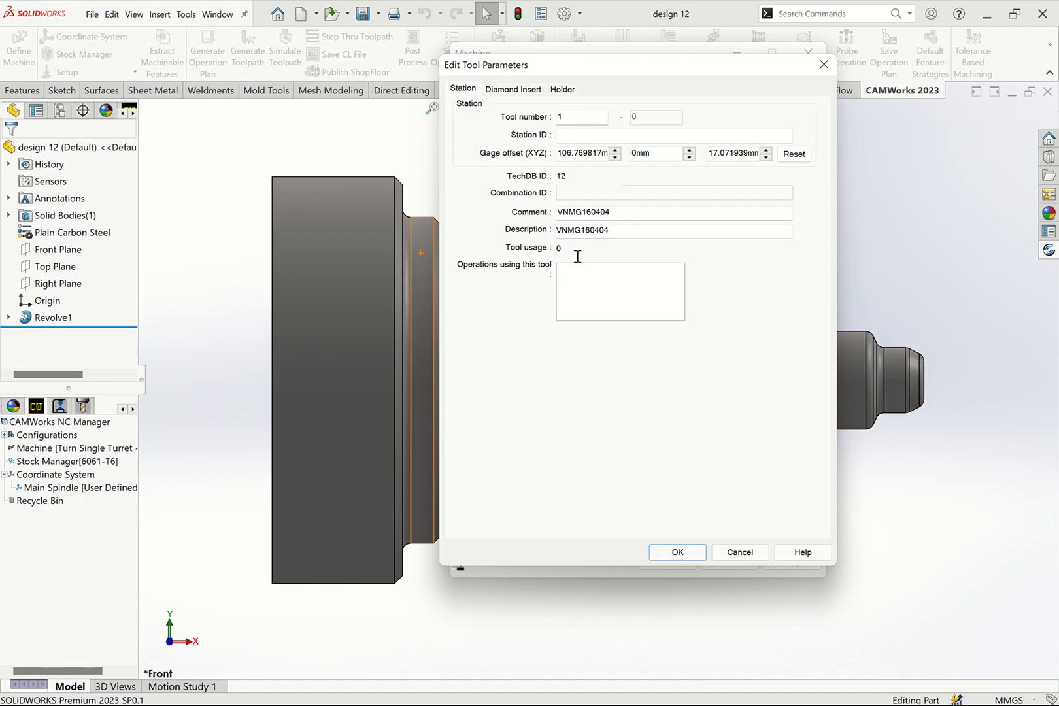
click(510, 91)
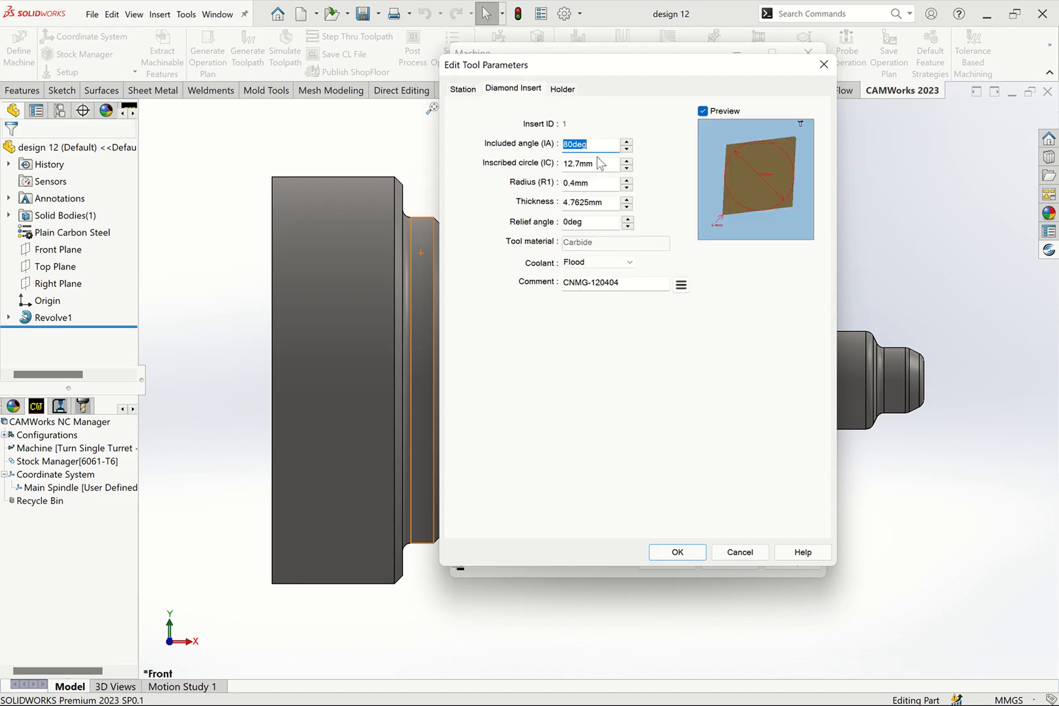
text(35)
key(Tab)
text(1)
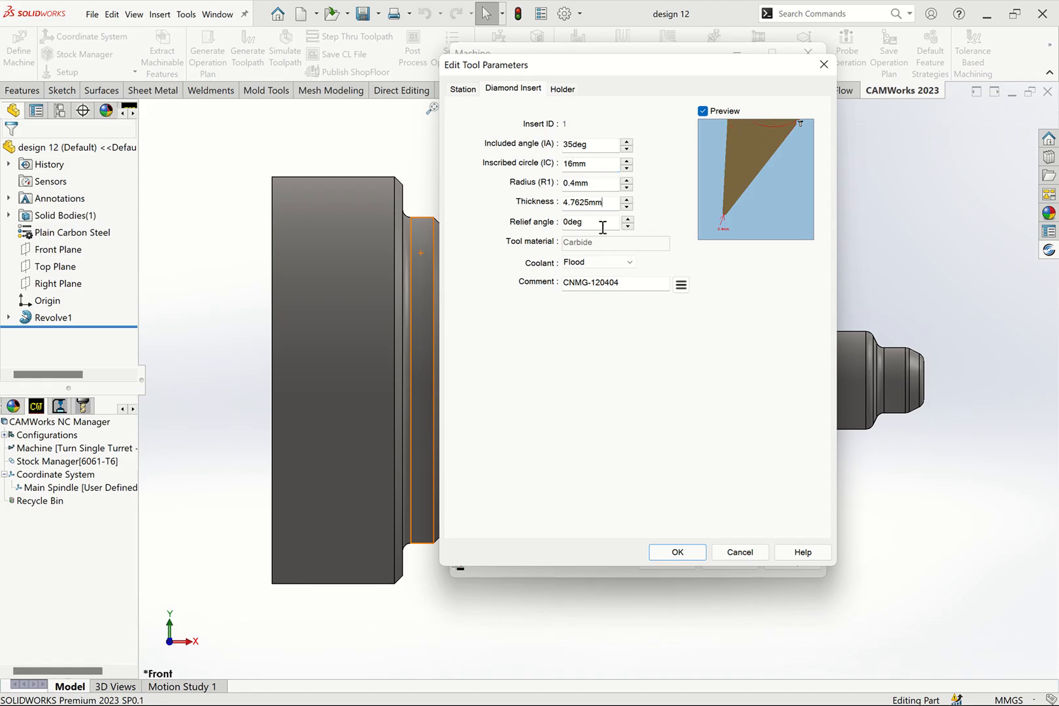
click(605, 262)
click(600, 277)
drag(599, 289, 491, 293)
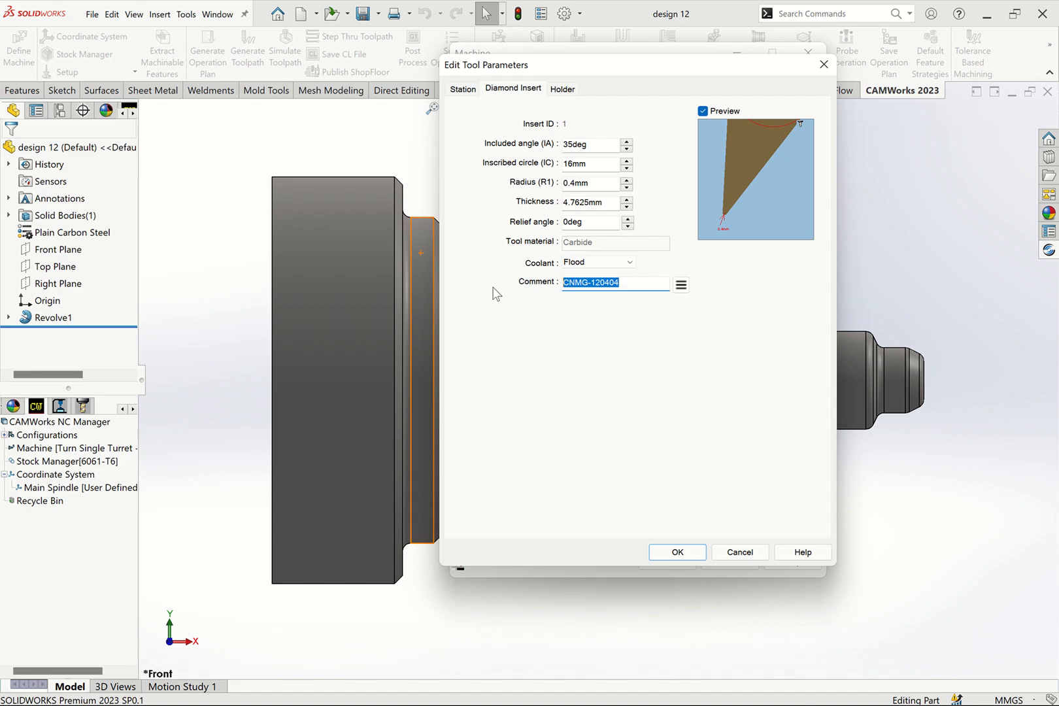
text(VNMG160404)
- Set the station 1 tool holder's shank width and thickness to 20 mm and its shank length to 125 mm
click(562, 89)
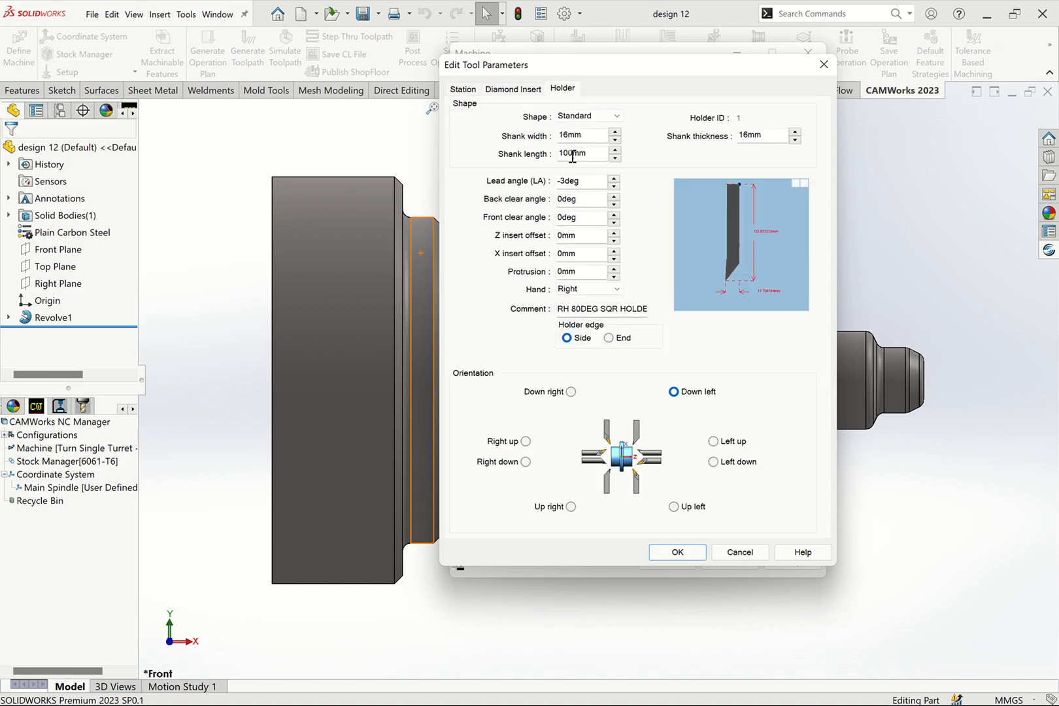
double_click(582, 135)
text(2)
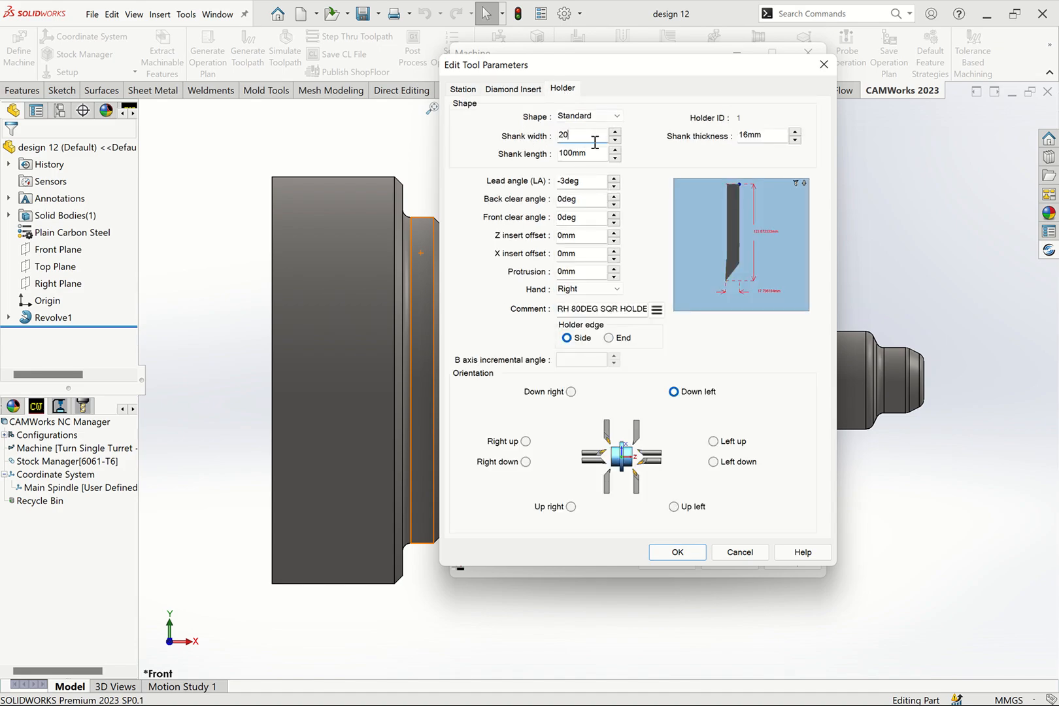
text(0)
double_click(761, 135)
text(20)
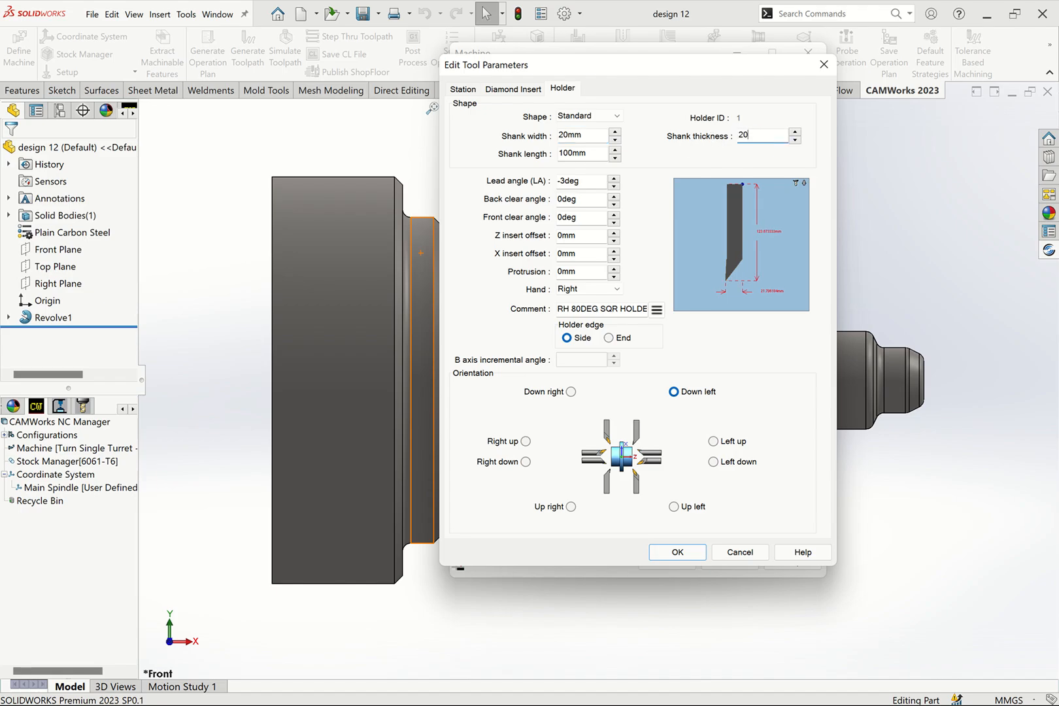
double_click(603, 157)
text(125)
- Change the station 1 holder comment to MVJNR2020K16 and accept the tool edits
click(613, 314)
key(ctrl+a)
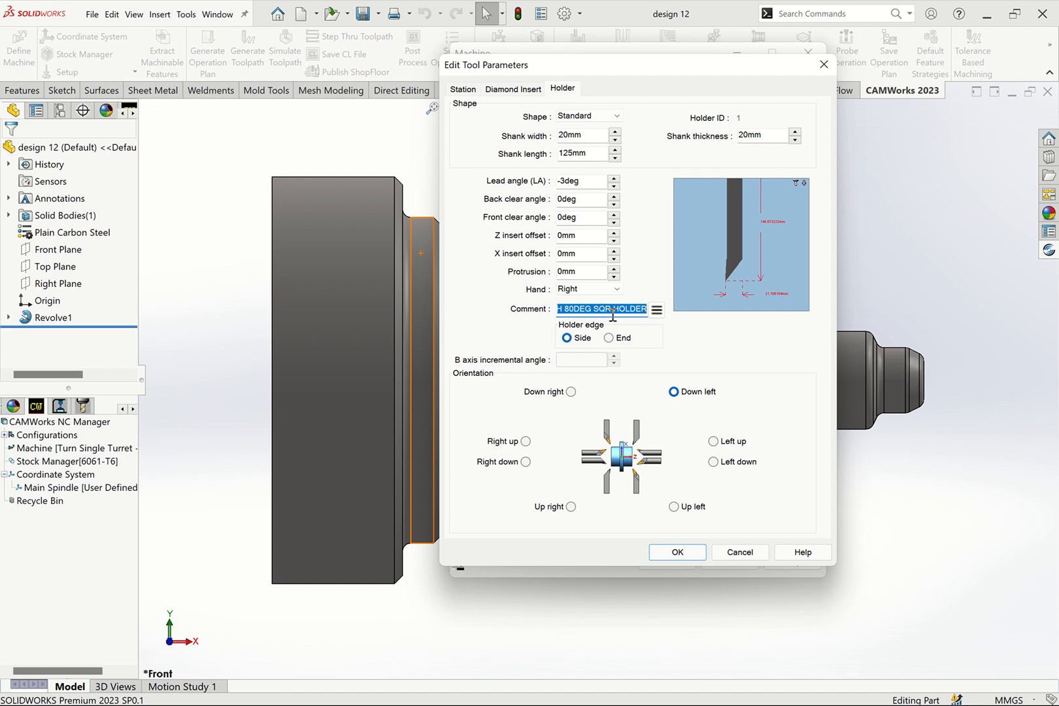
text(MVJNR2020K16)
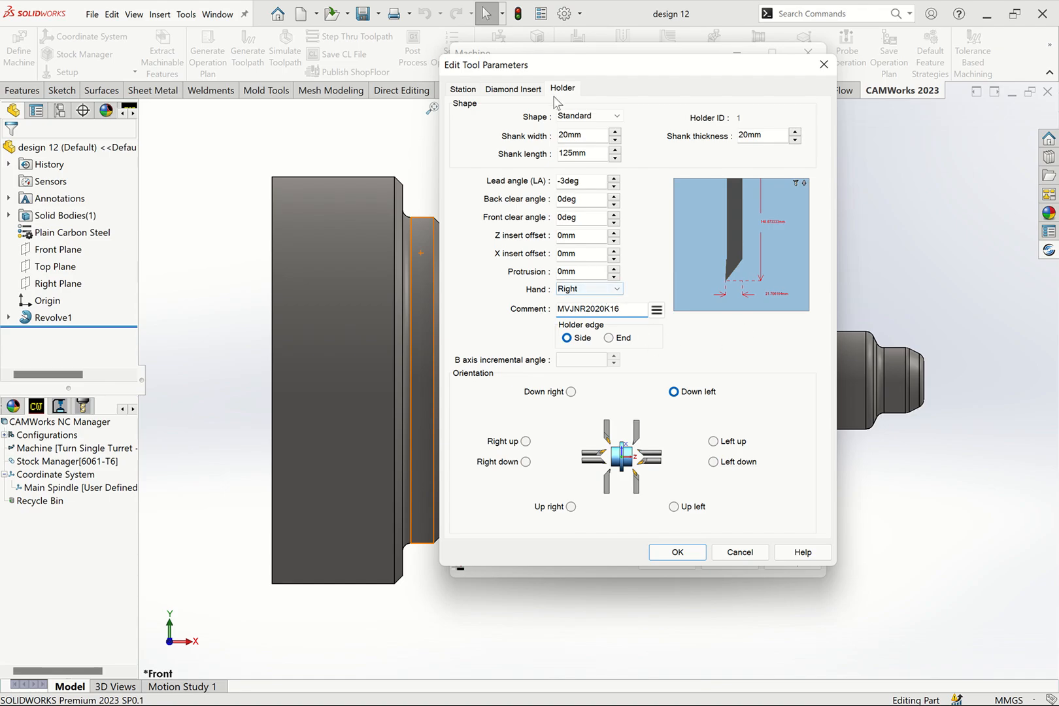
click(509, 92)
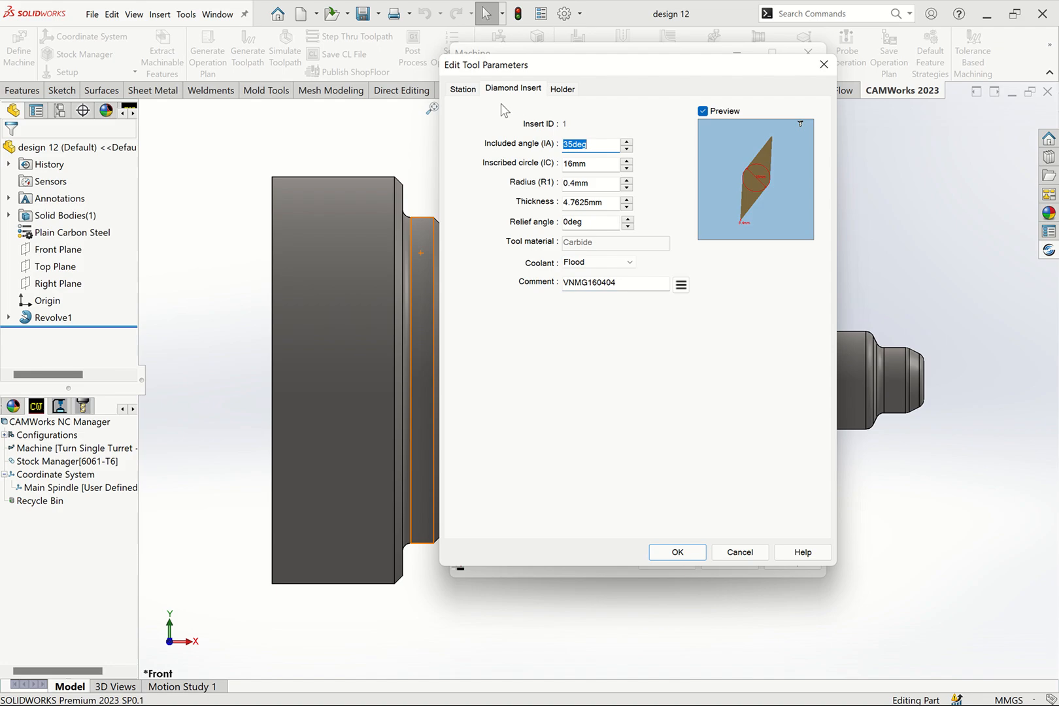
click(677, 553)
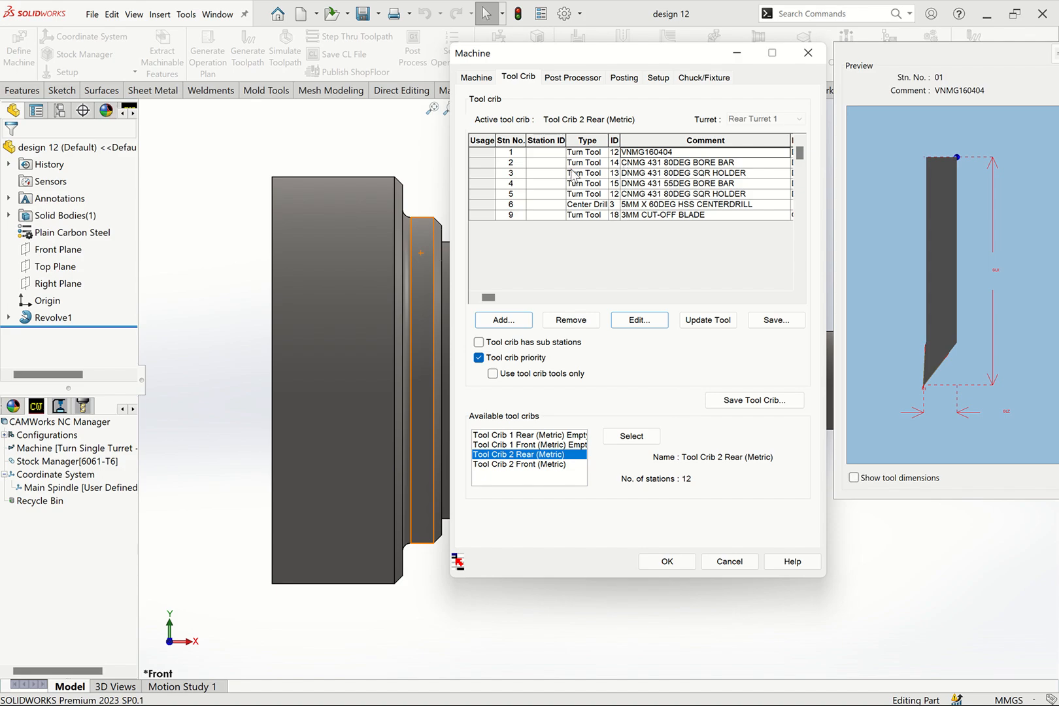
- Edit the turn tool at station 3 and change its diamond insert comment to DNMG-120404
click(634, 162)
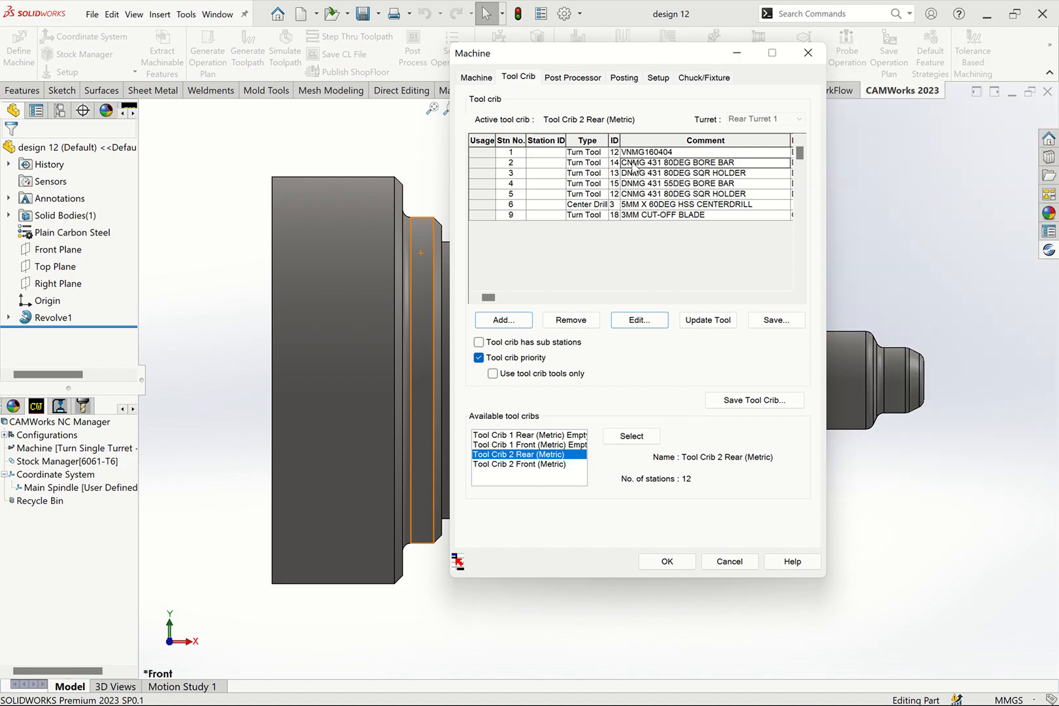
click(635, 176)
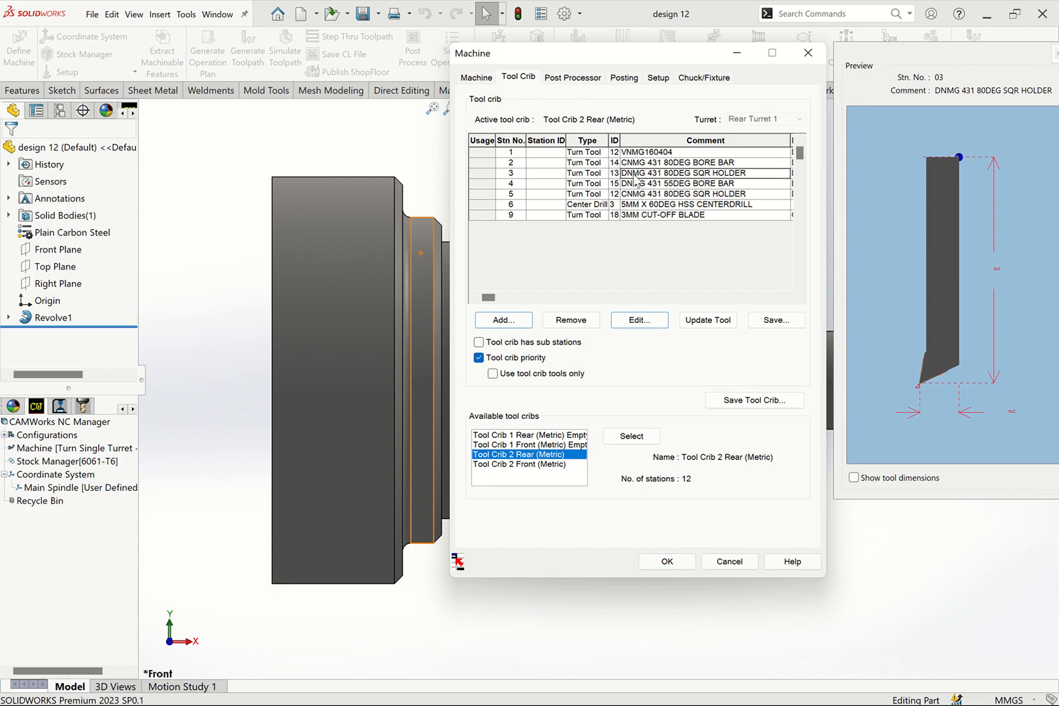
click(502, 175)
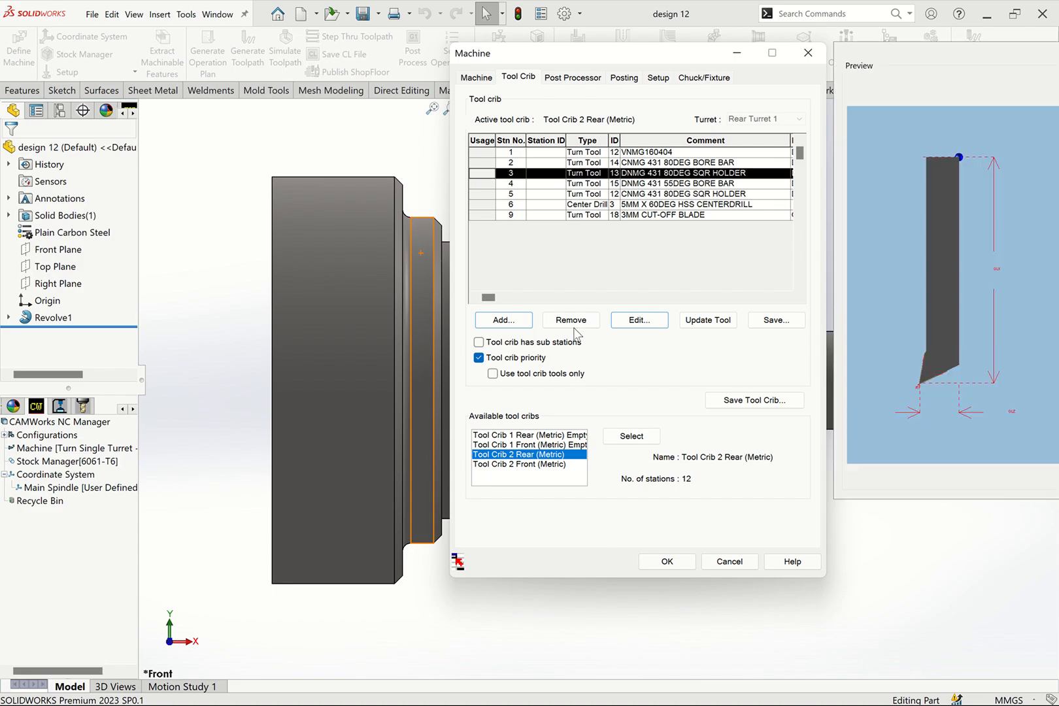
click(628, 321)
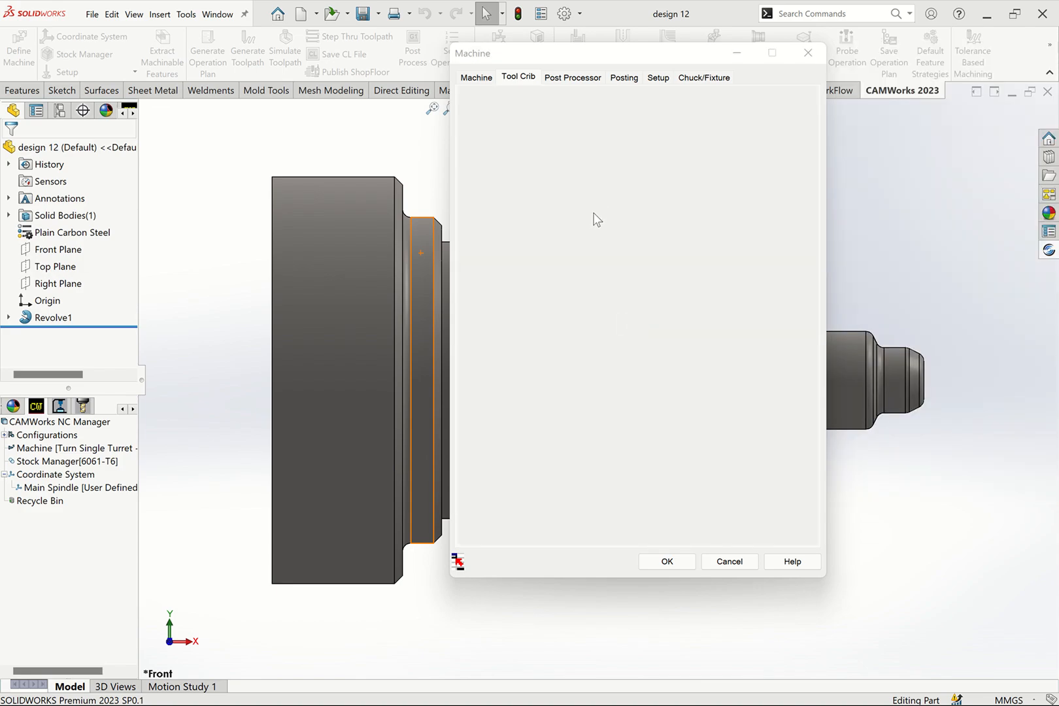
drag(628, 283, 603, 293)
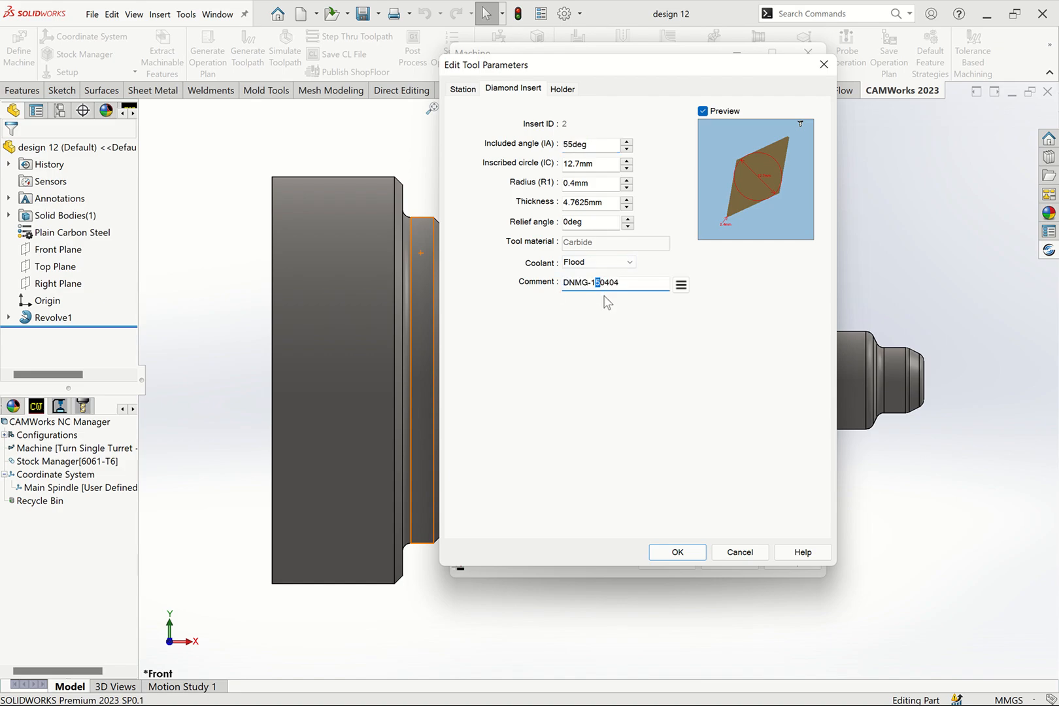
text(2)
double_click(586, 287)
key(ctrl+c)
click(576, 143)
click(584, 164)
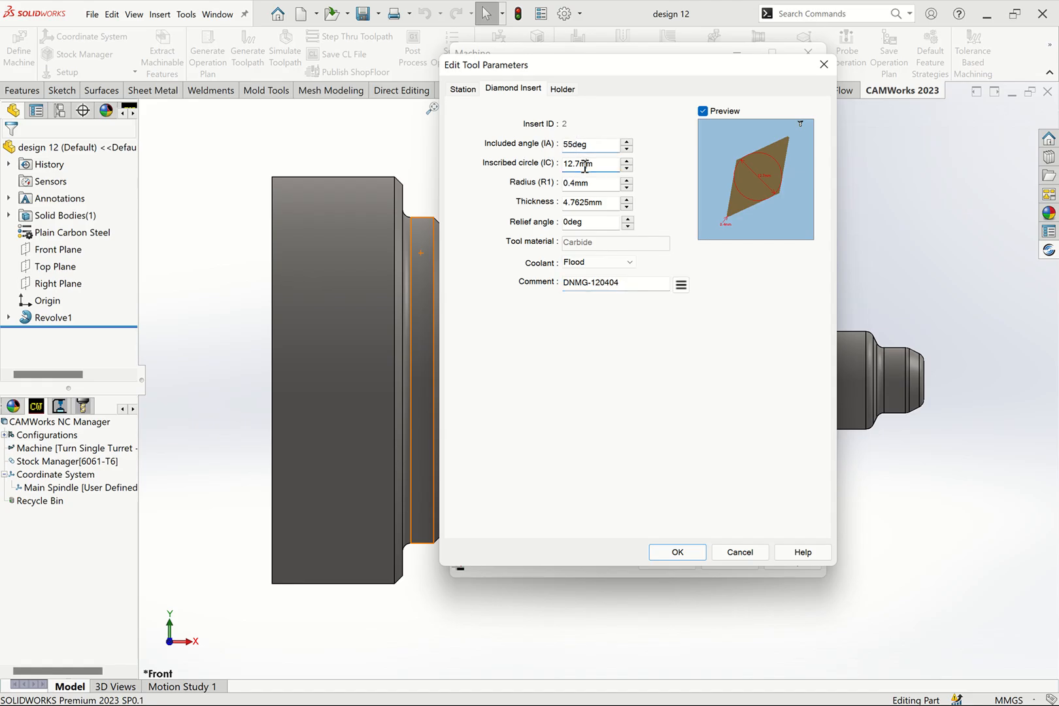
- Set the station 3 holder to a shank width and thickness of 20 mm and a shank length of 125 mm
click(563, 89)
double_click(581, 134)
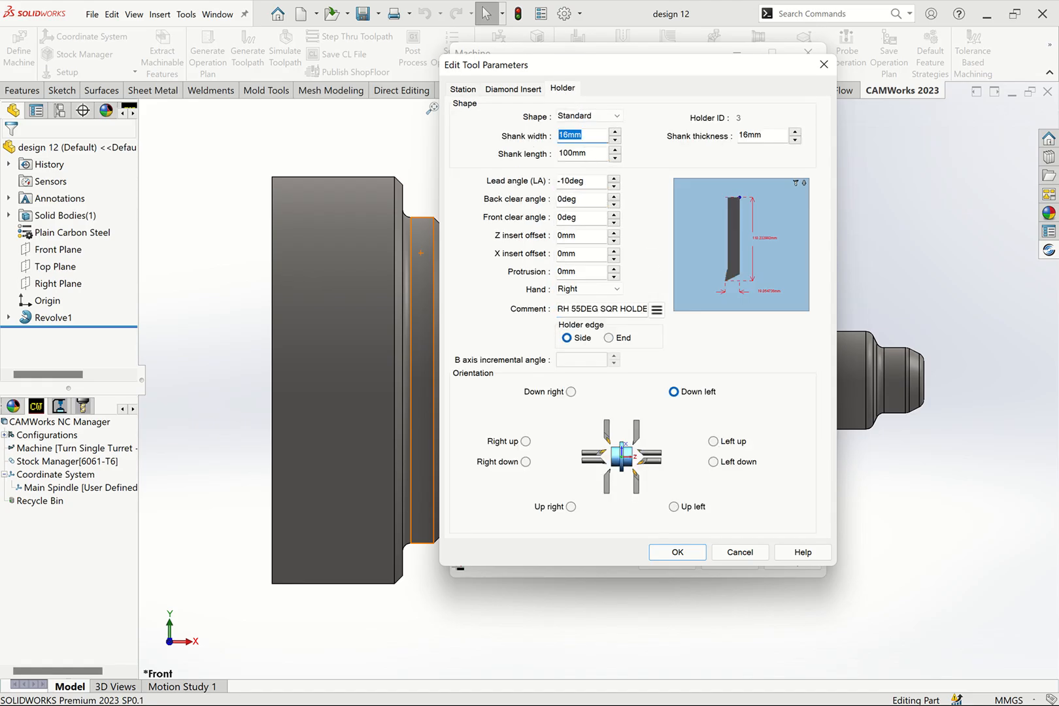
text(20)
drag(771, 136, 714, 141)
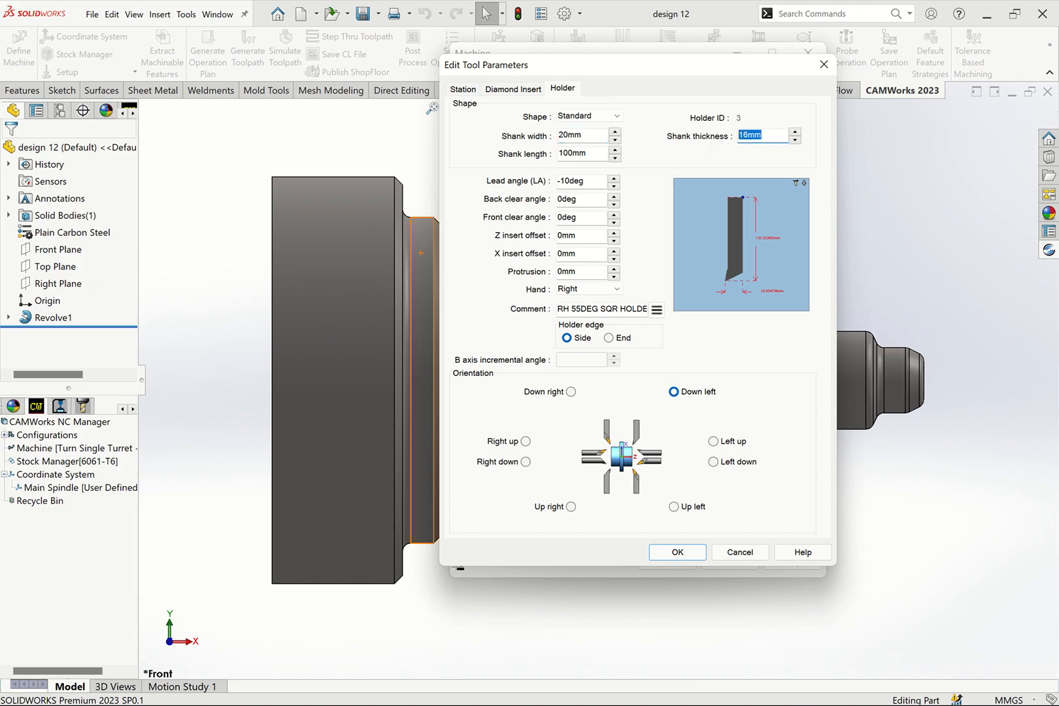
text(20)
drag(595, 154, 509, 154)
text(125)
- Set the station 3 holder's lead angle to -7° and its comment to DNMG-120404, and accept the tool edits
click(585, 183)
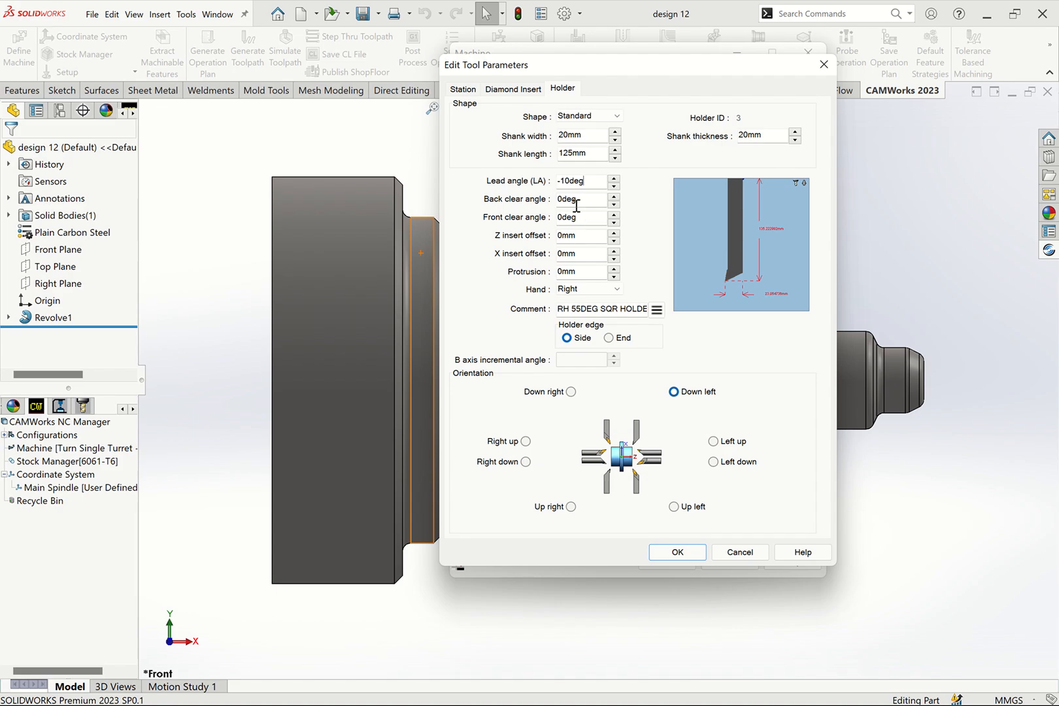
click(568, 181)
text(7)
click(592, 200)
key(Tab)
key(Tab)
key(Tab)
key(Tab)
key(Tab)
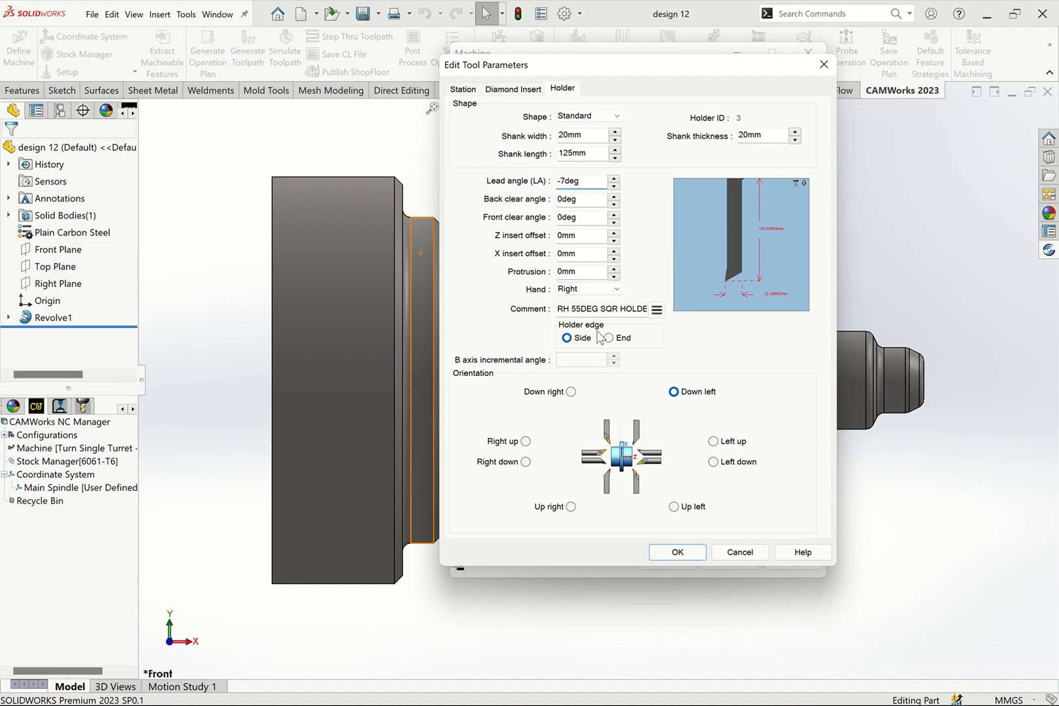
click(610, 307)
key(ctrl+v)
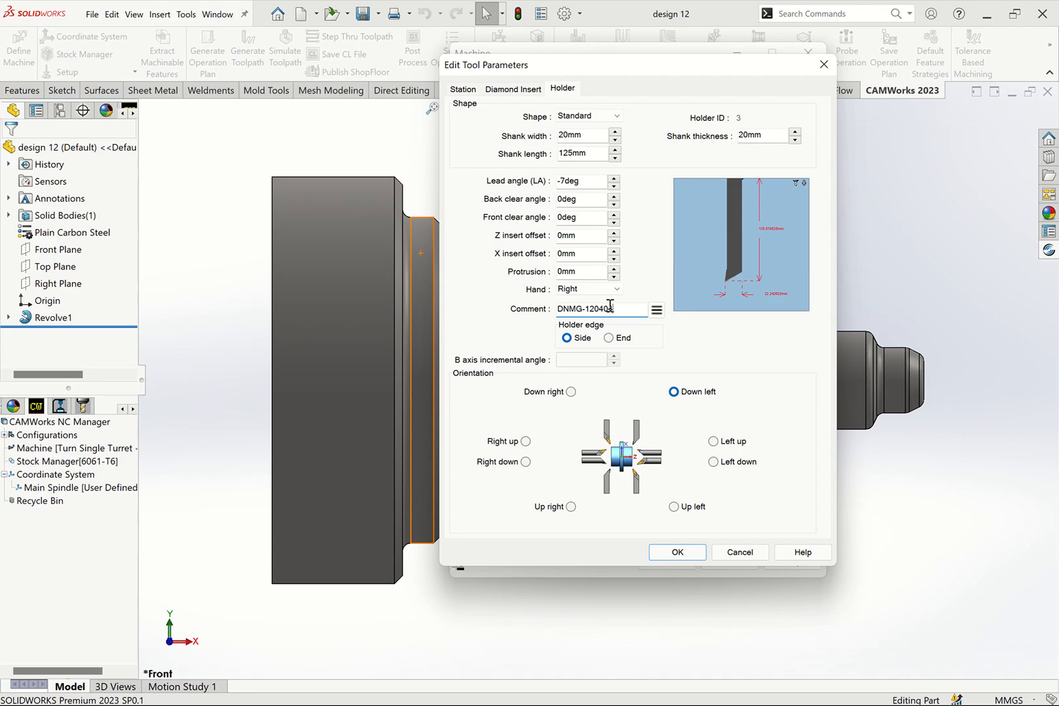
click(678, 551)
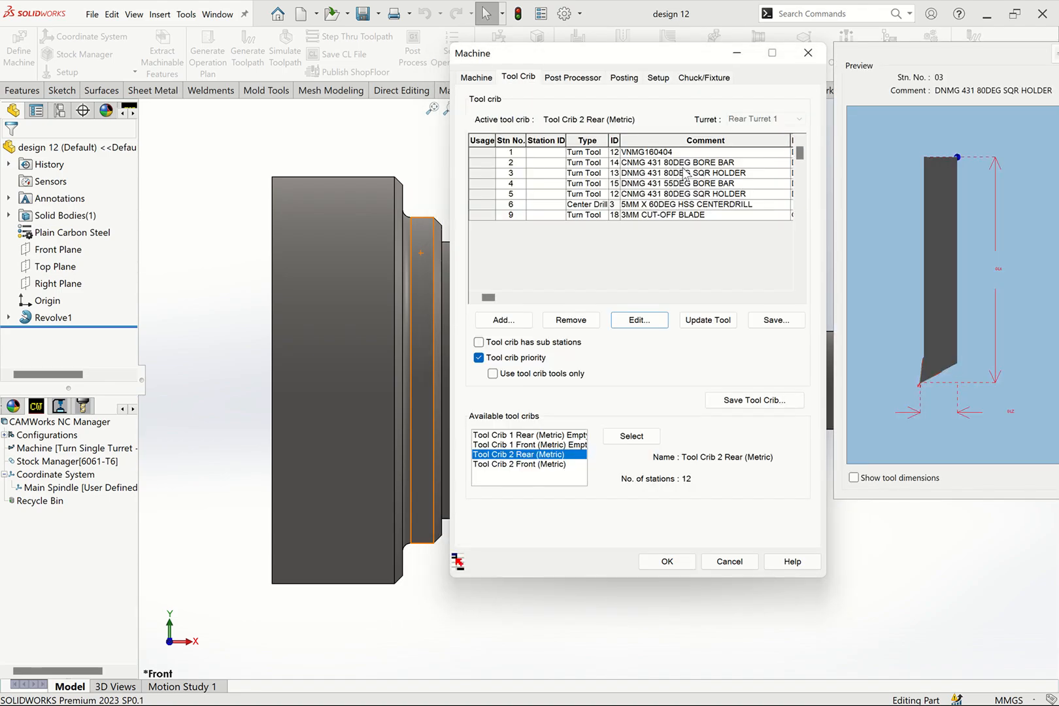
- Reopen the station 3 turn tool for editing and replace its station comment with DNMG-120404
click(643, 165)
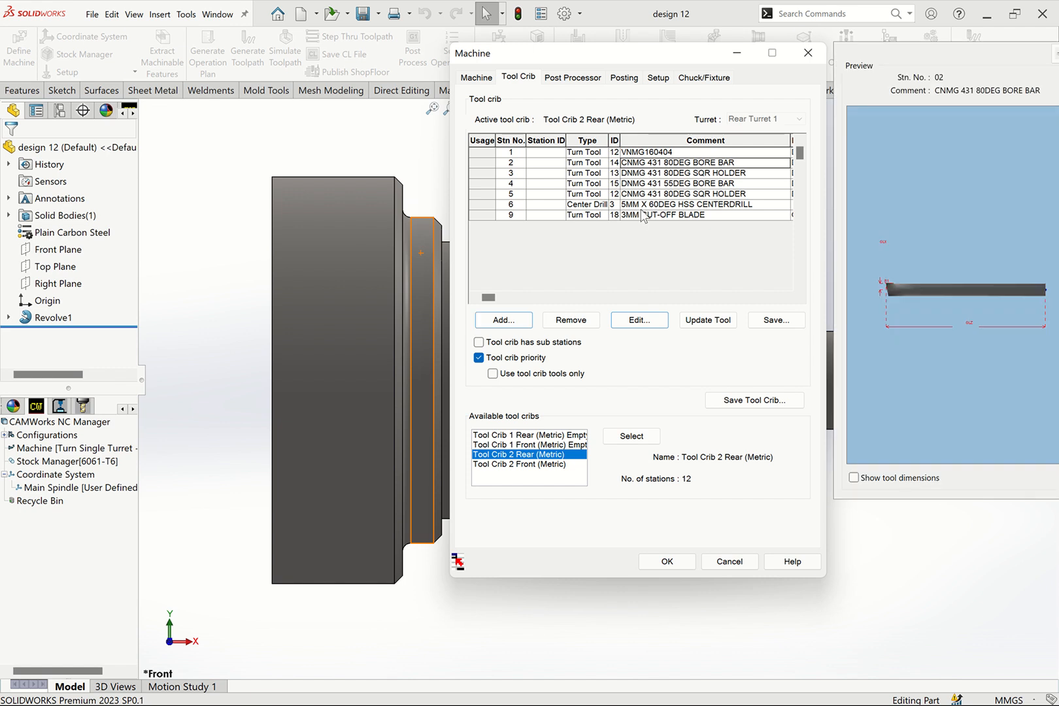
click(478, 166)
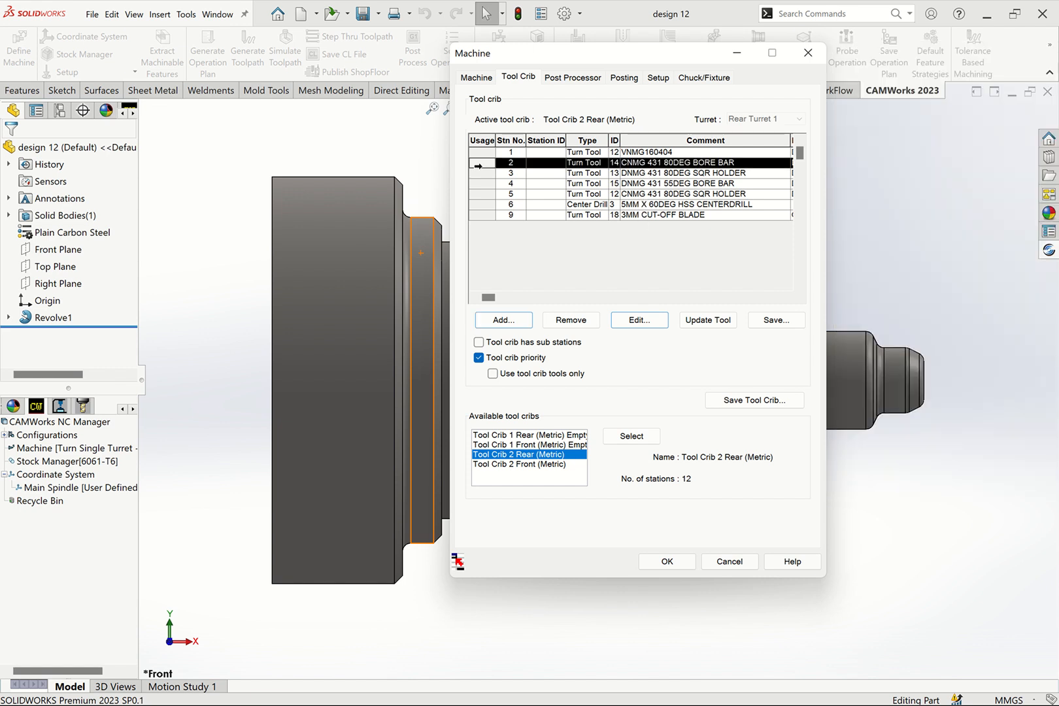
click(483, 173)
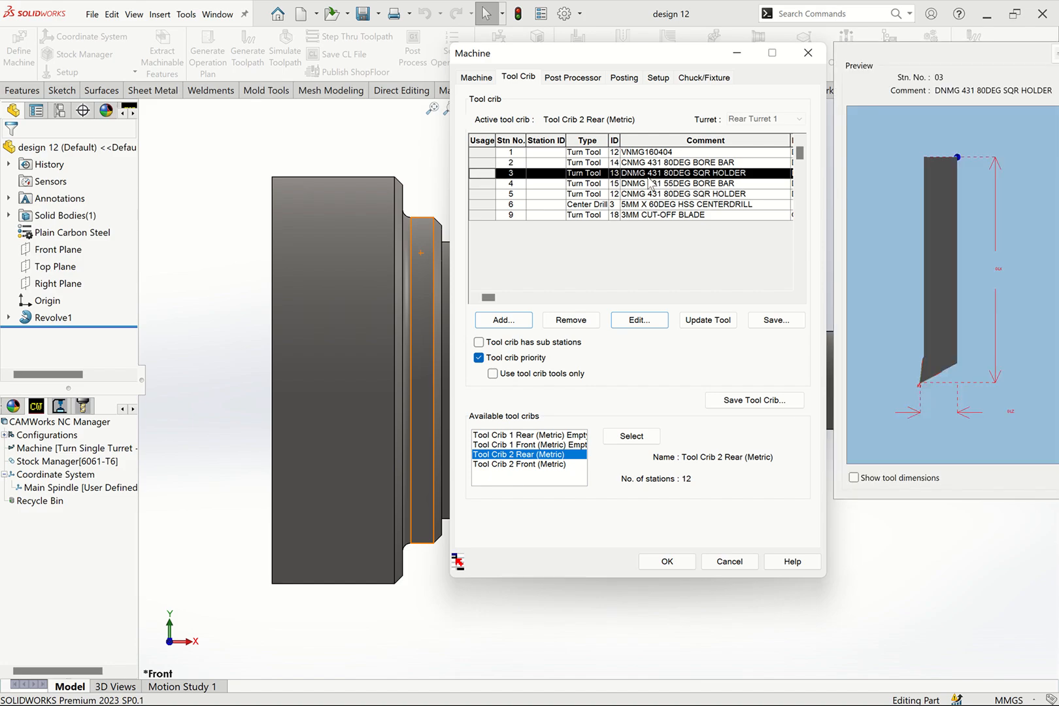
click(632, 325)
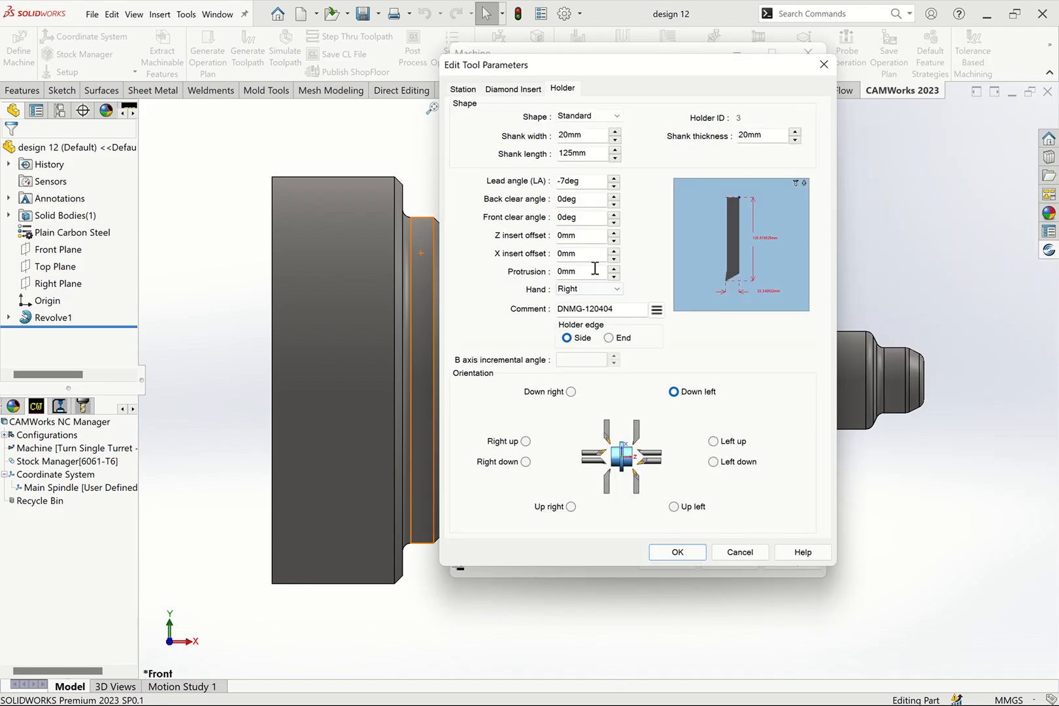
click(464, 90)
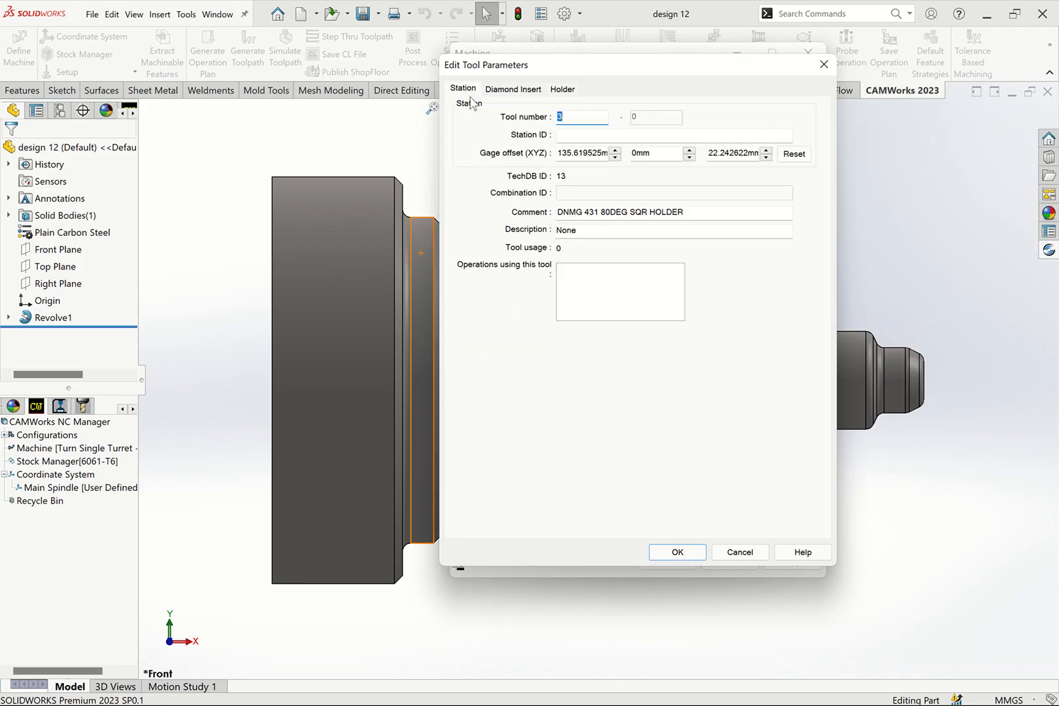
drag(759, 211, 468, 212)
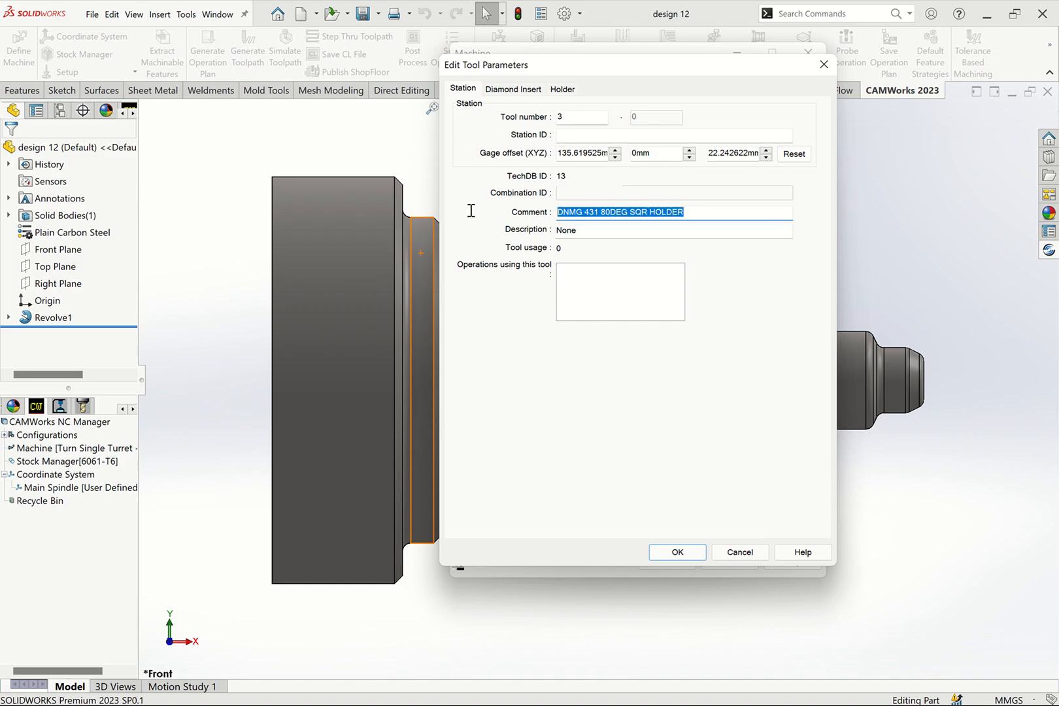
text(DNMG-120404)
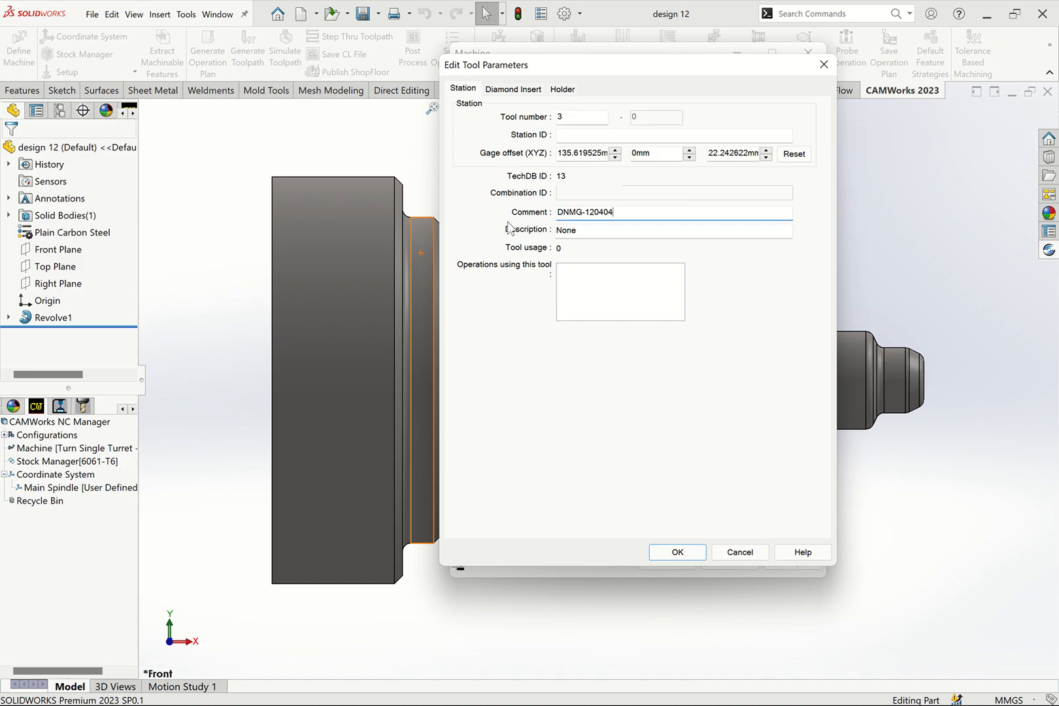
click(522, 91)
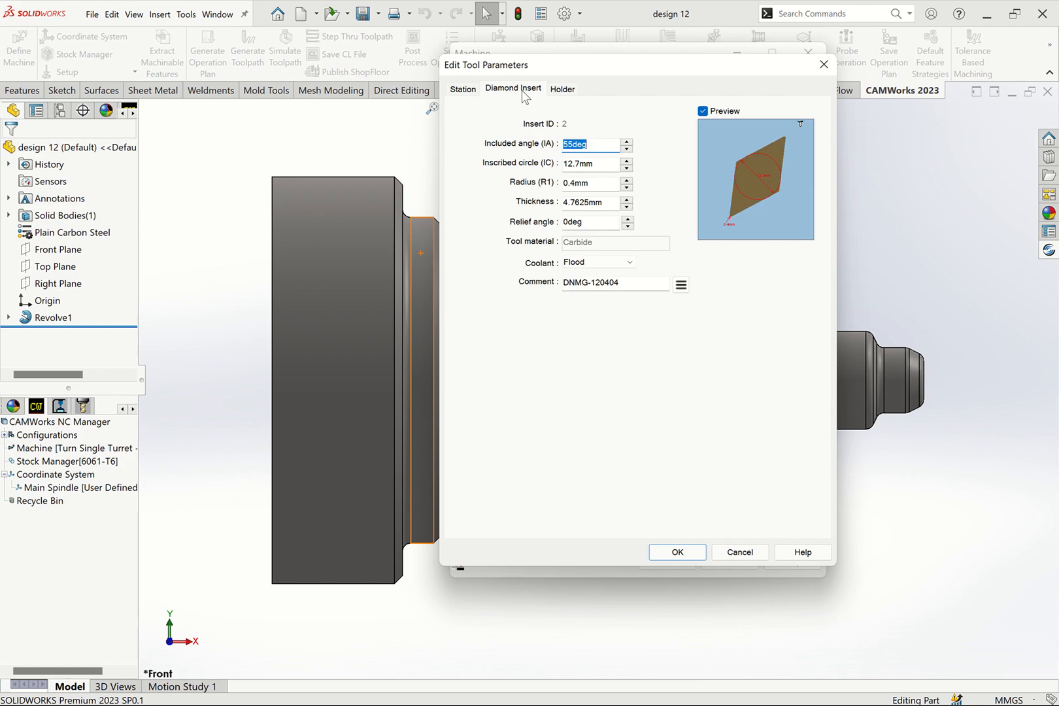
click(562, 90)
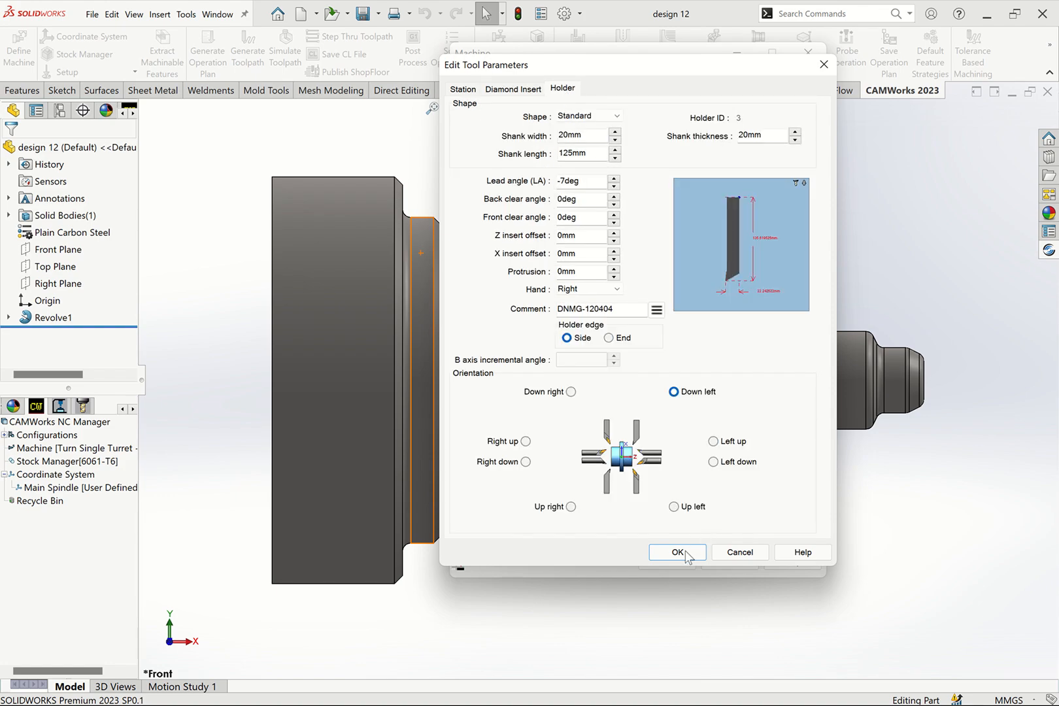
click(678, 553)
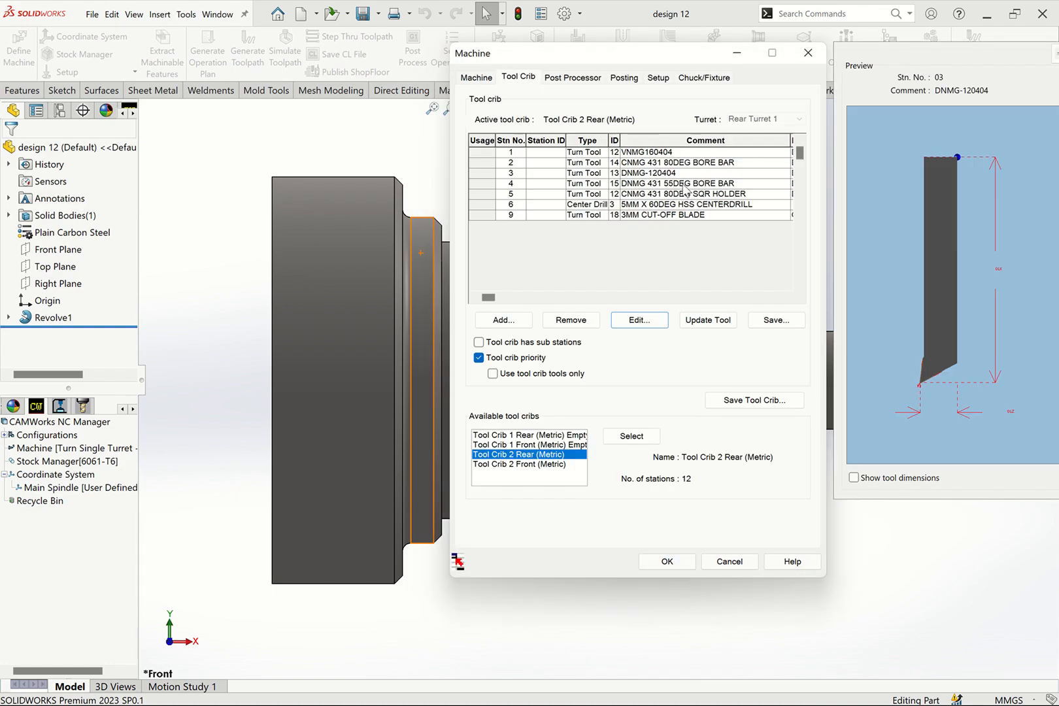
click(648, 174)
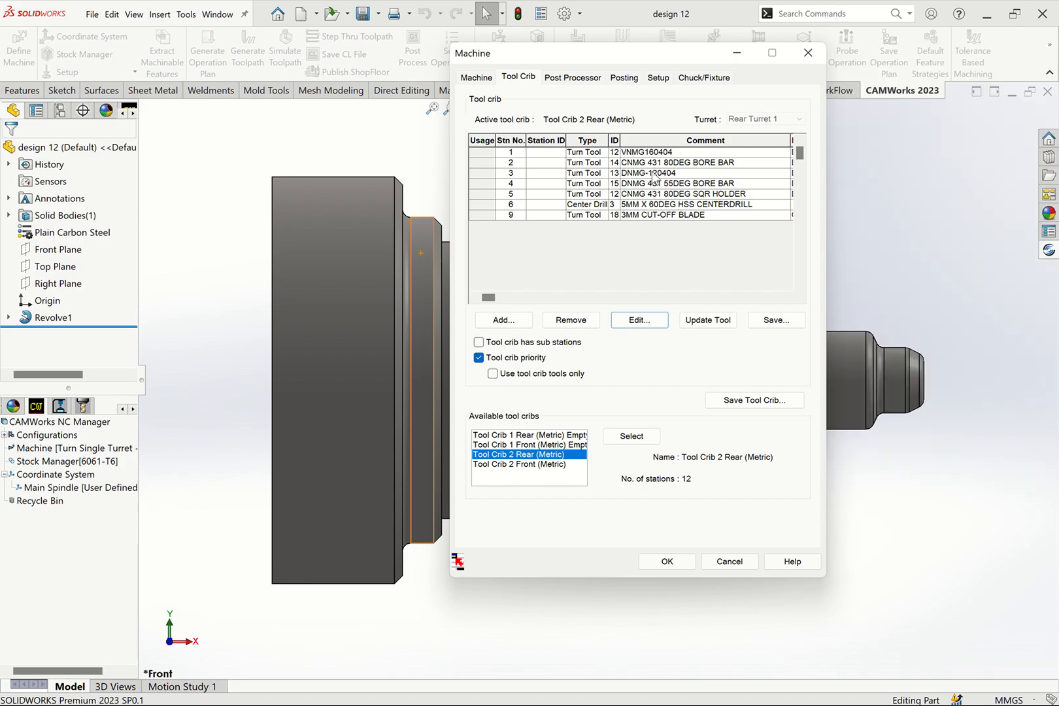
- Open the CNMG 431 80DEG SQR HOLDER turn tool at station 5 for editing and set its holder comment to WNMG080408
click(662, 153)
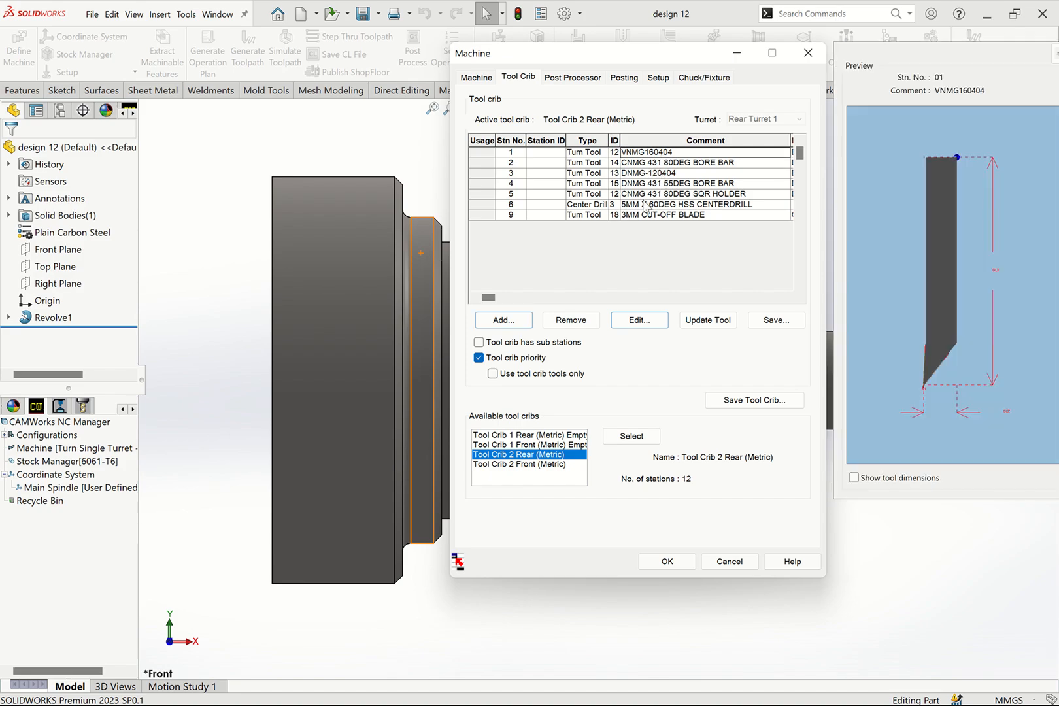
click(644, 216)
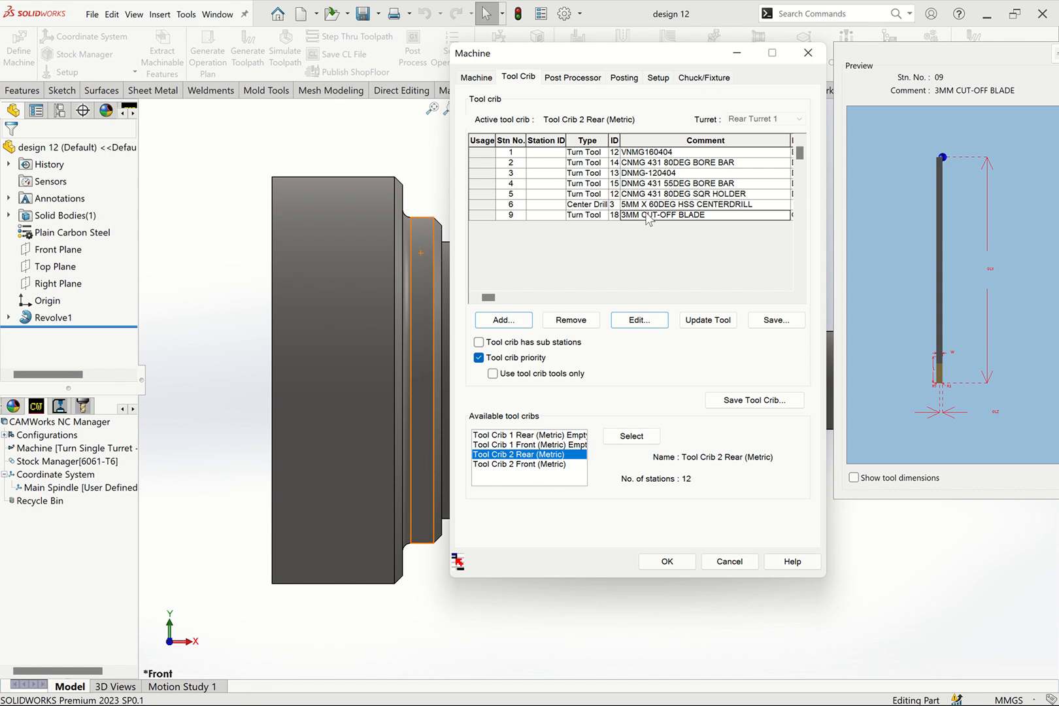
click(659, 186)
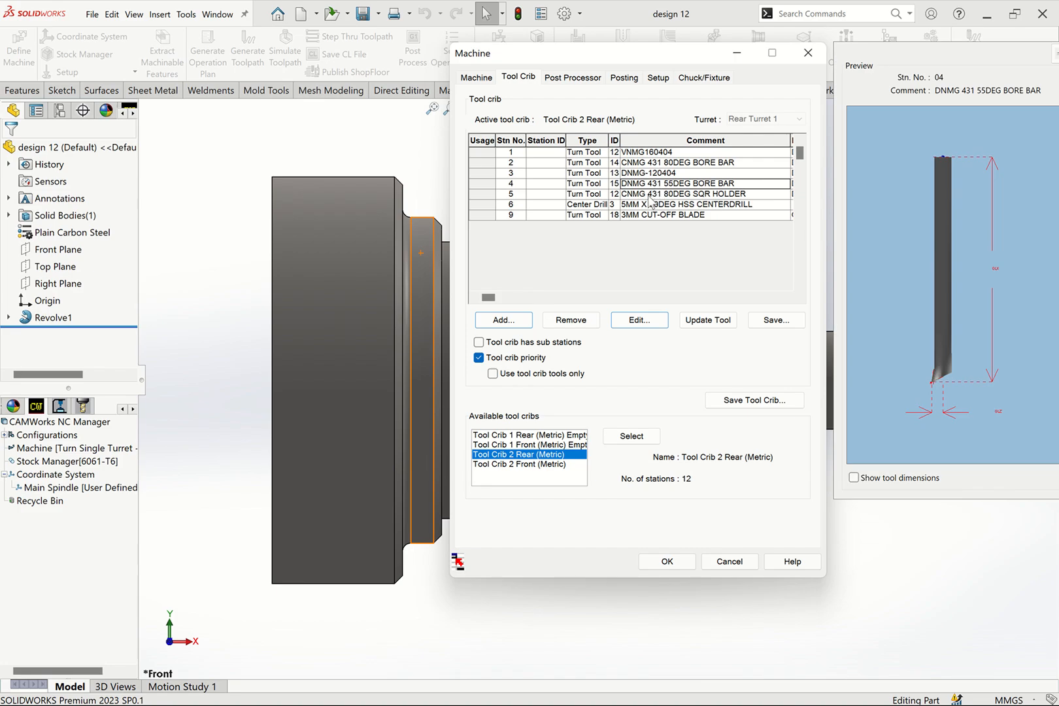
click(653, 195)
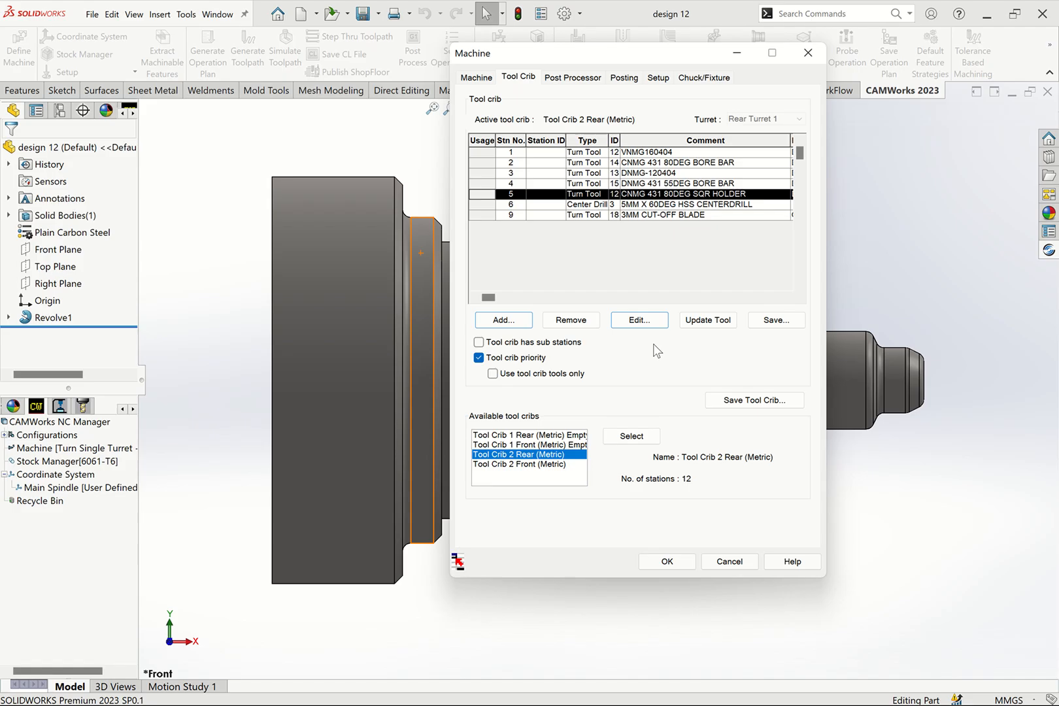
click(641, 321)
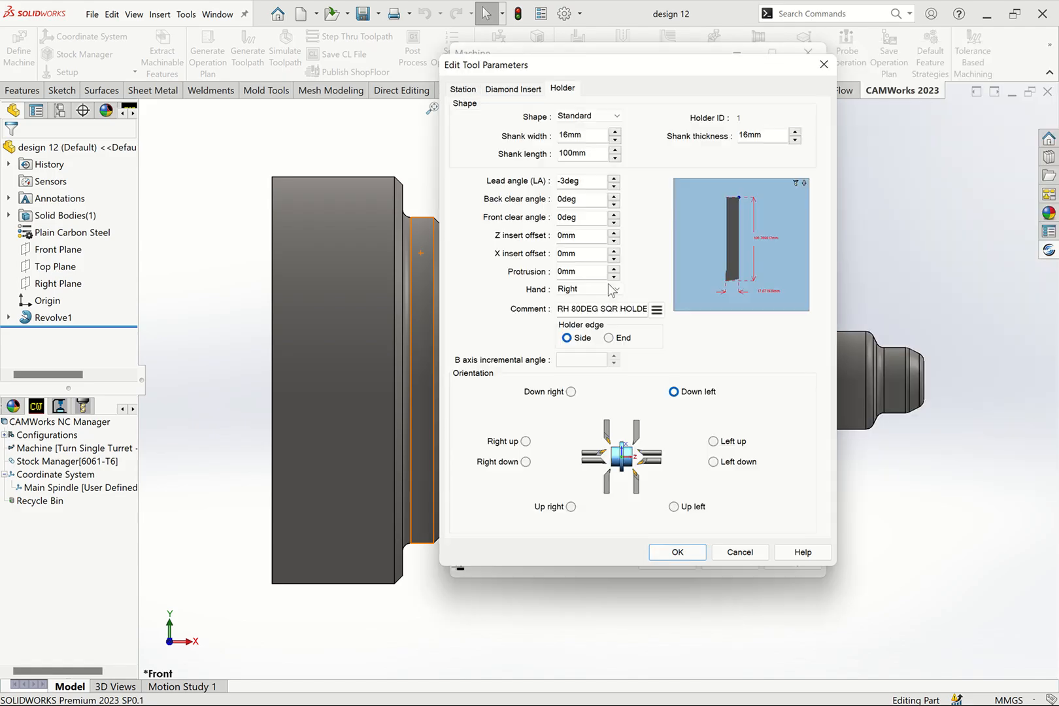
triple_click(628, 310)
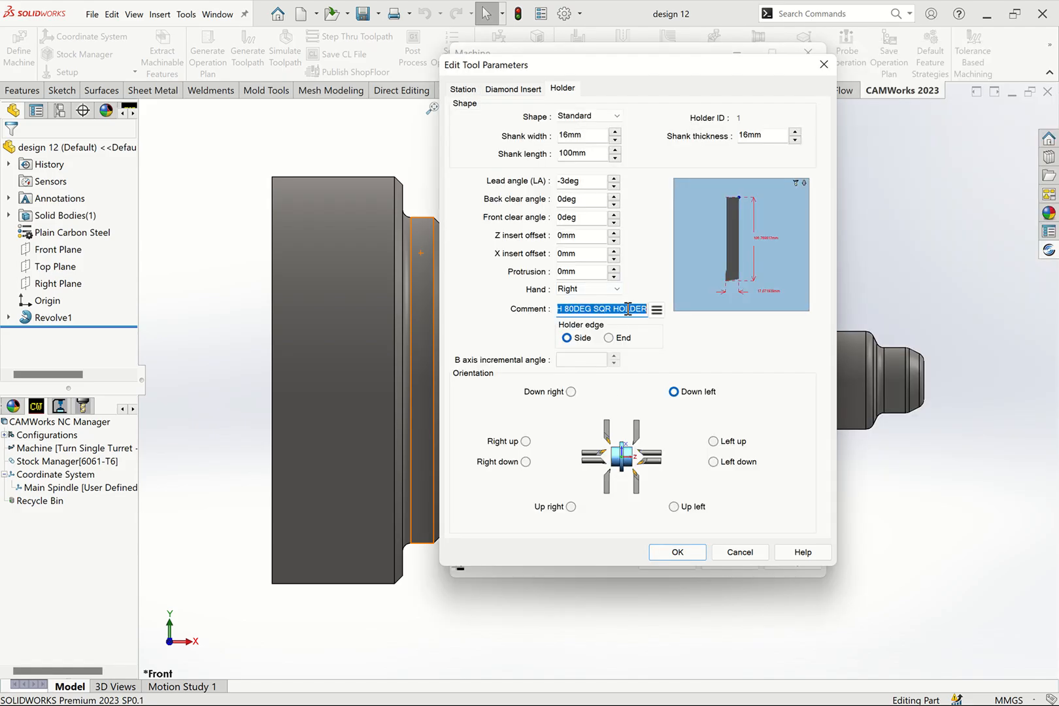
text(WNMG080408)
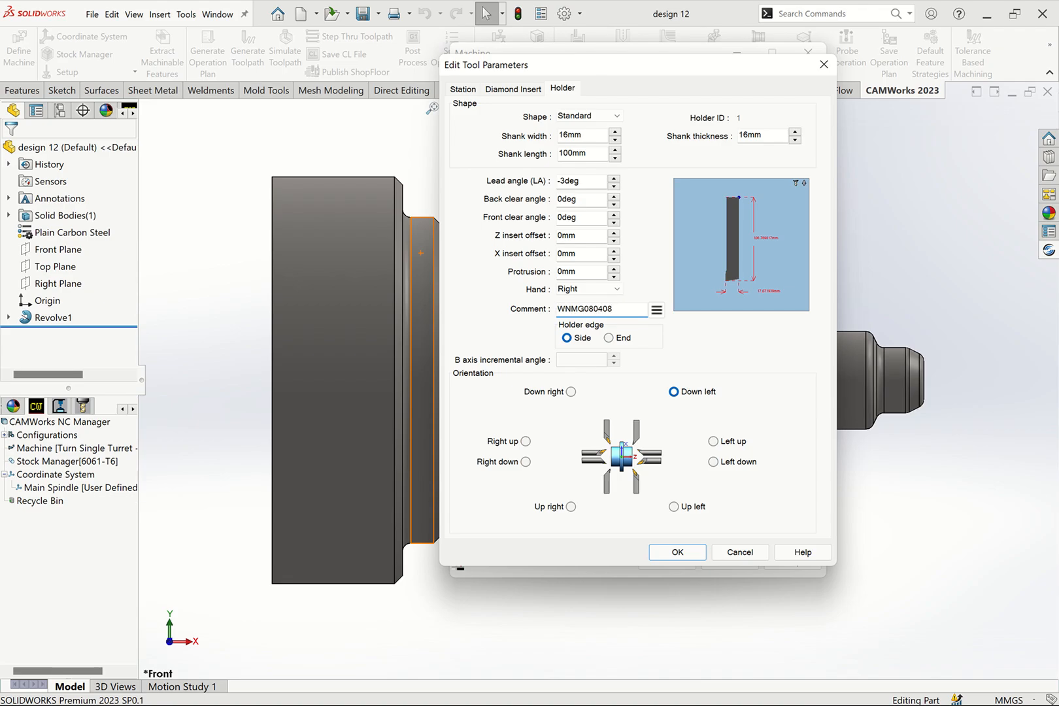
- Set the station 5 diamond insert's inscribed circle to 8 mm and reuse the holder comment WNMG080408 as the insert comment
drag(628, 309, 516, 308)
key(ctrl+c)
click(501, 90)
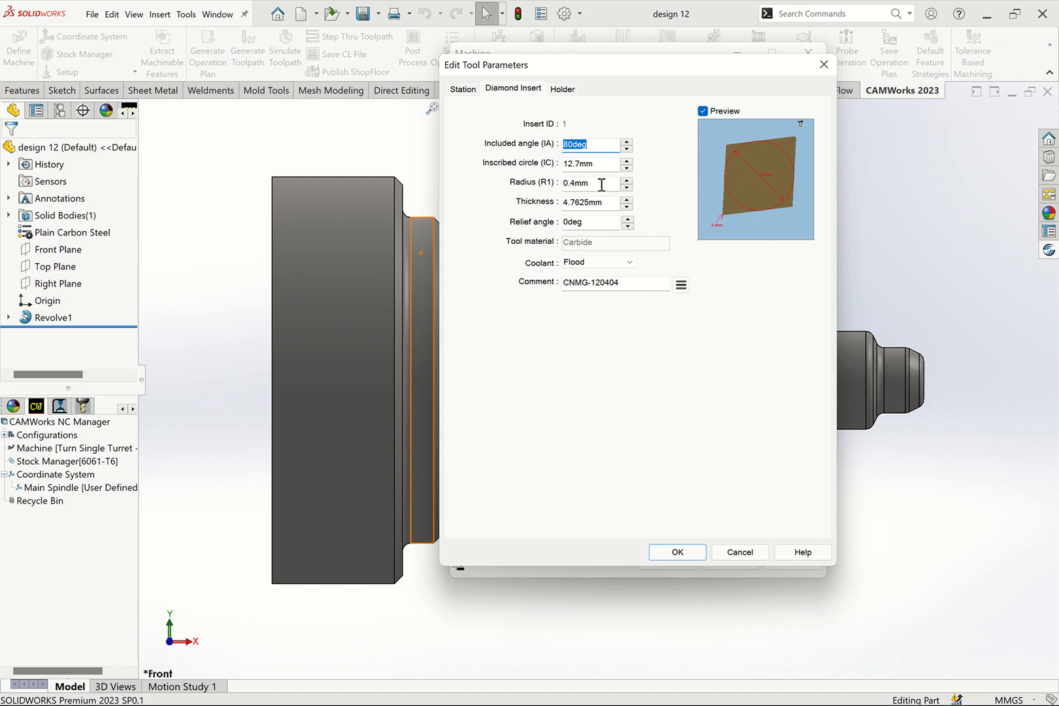
click(608, 164)
drag(578, 165, 561, 169)
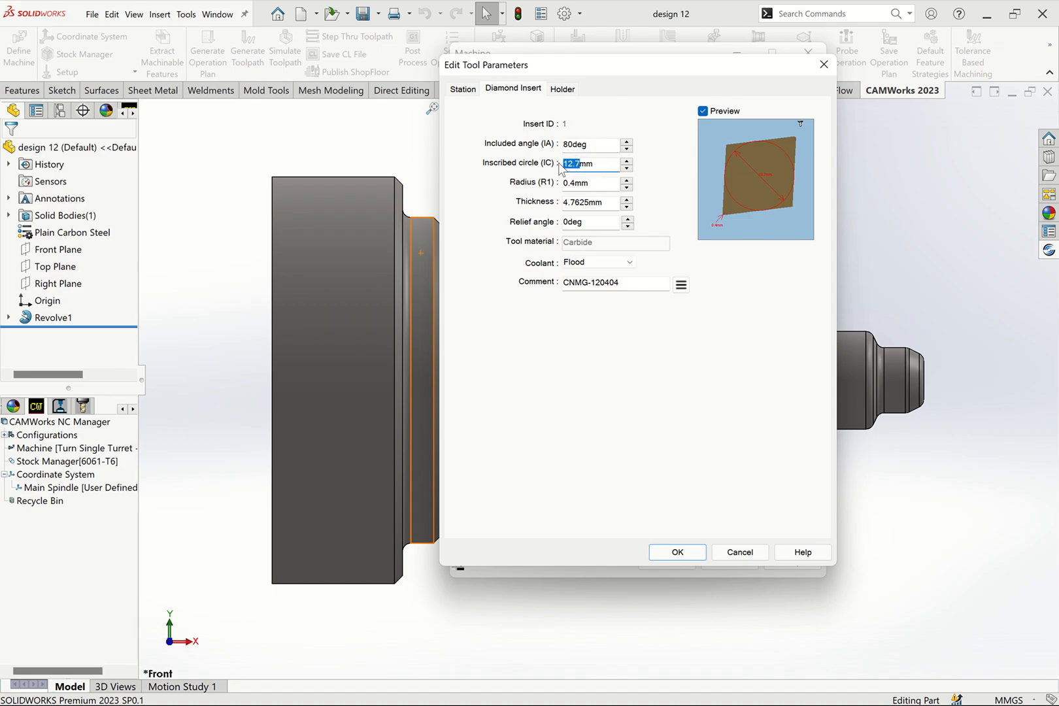
text(08)
click(609, 204)
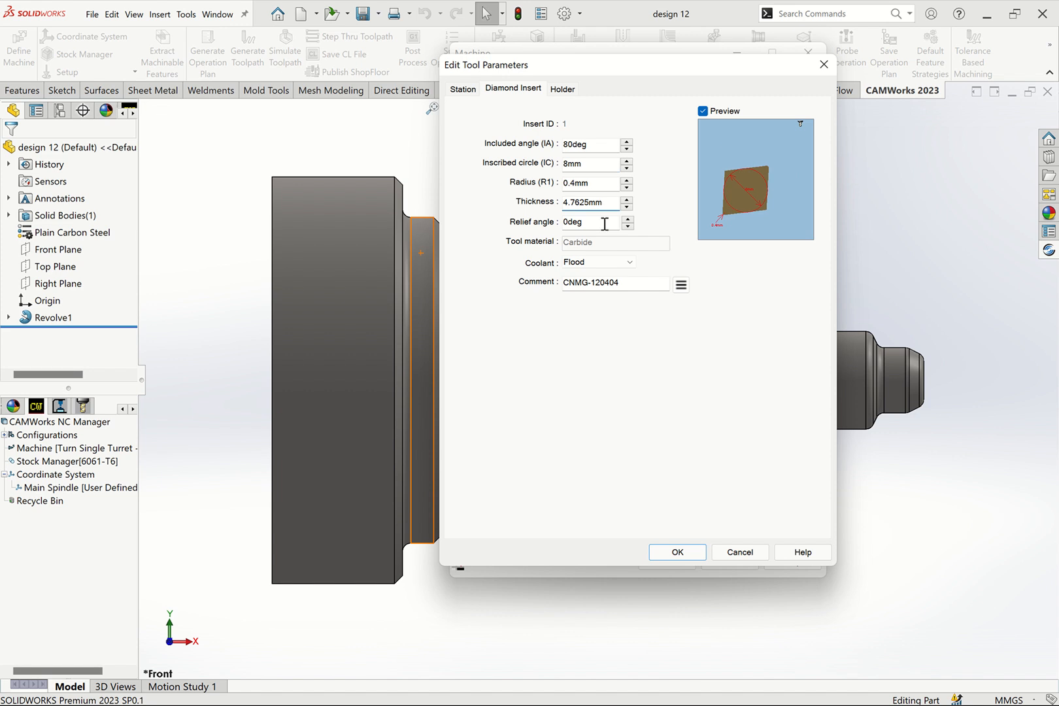
drag(626, 284, 531, 295)
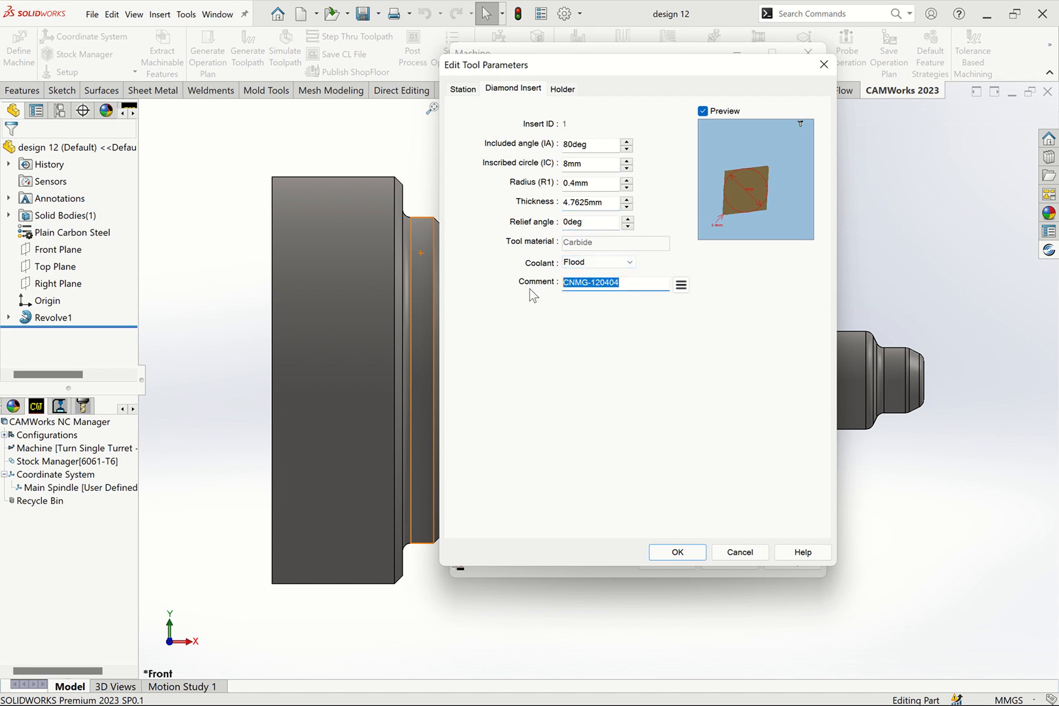
key(ctrl+v)
- Set the station 5 holder to a shank width and thickness of 20 mm and a shank length of 125 mm
click(563, 90)
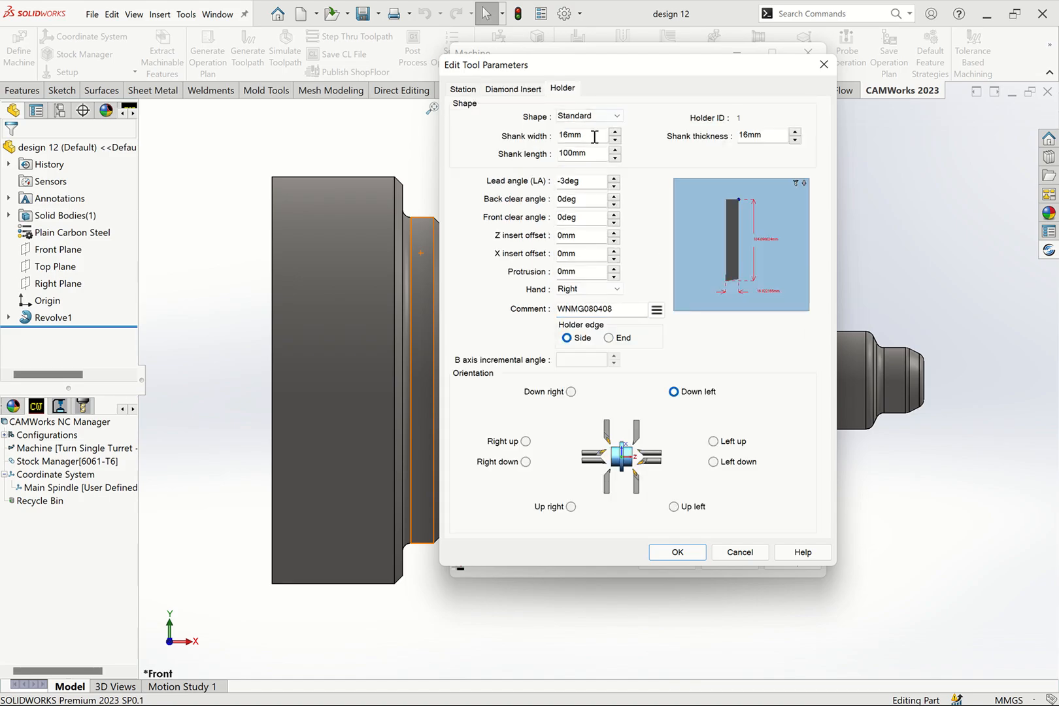
drag(595, 136, 504, 142)
text(20)
drag(766, 135, 673, 138)
text(20)
drag(599, 153, 527, 154)
text(125)
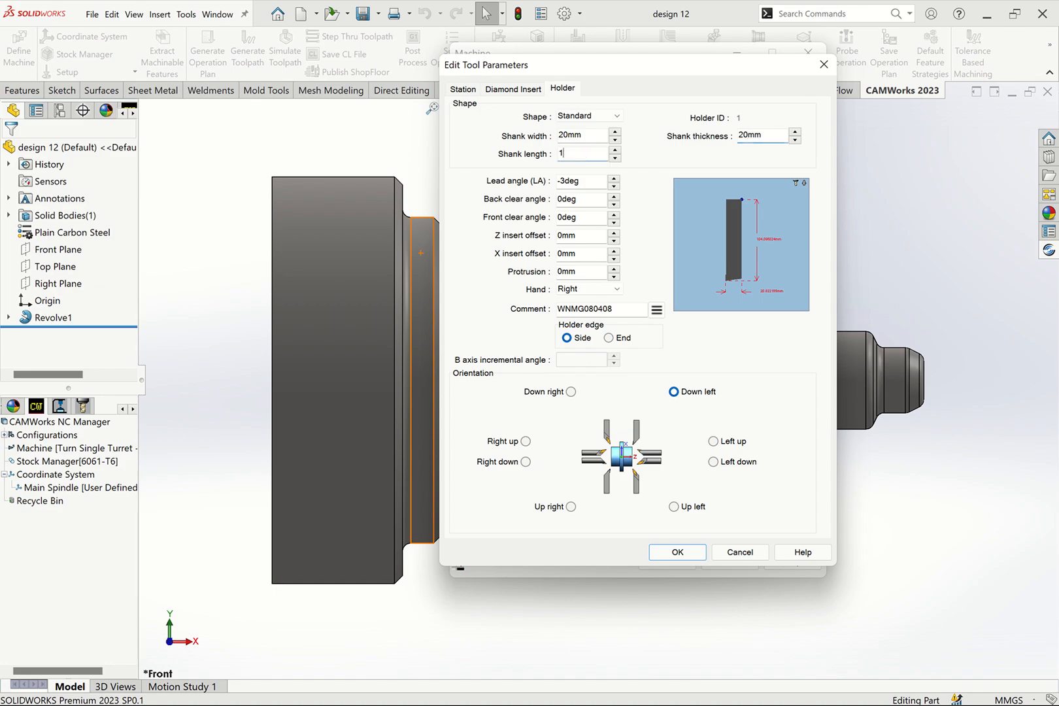
- Set the station 5 holder's lead angle to -7° and accept the tool edits
click(599, 185)
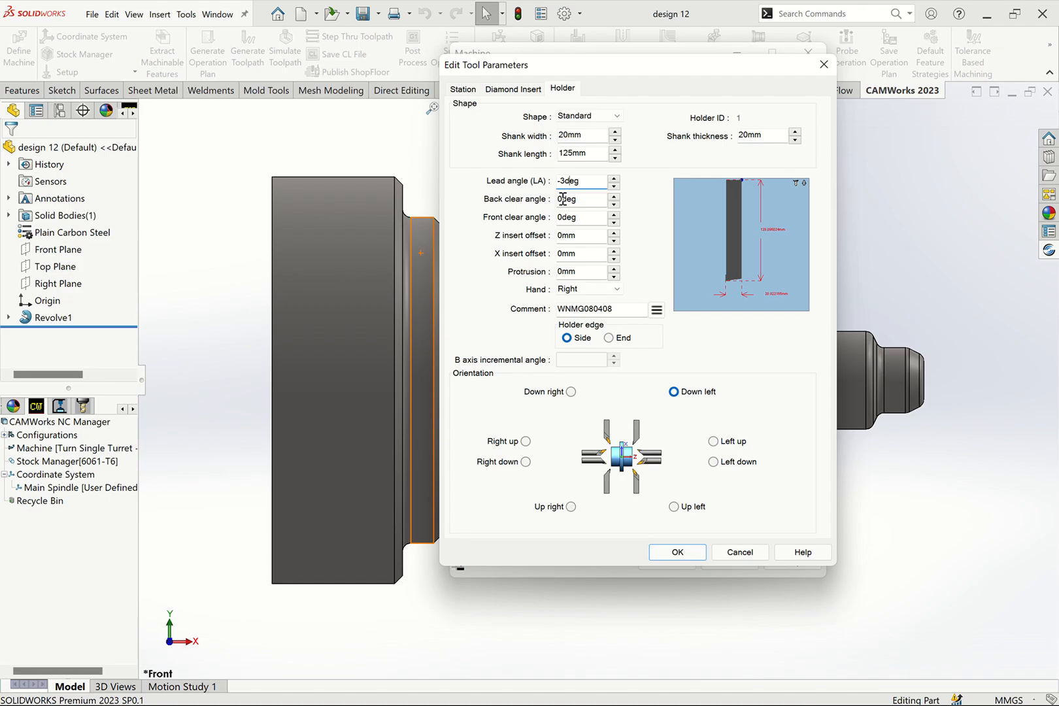
text(-7)
click(581, 222)
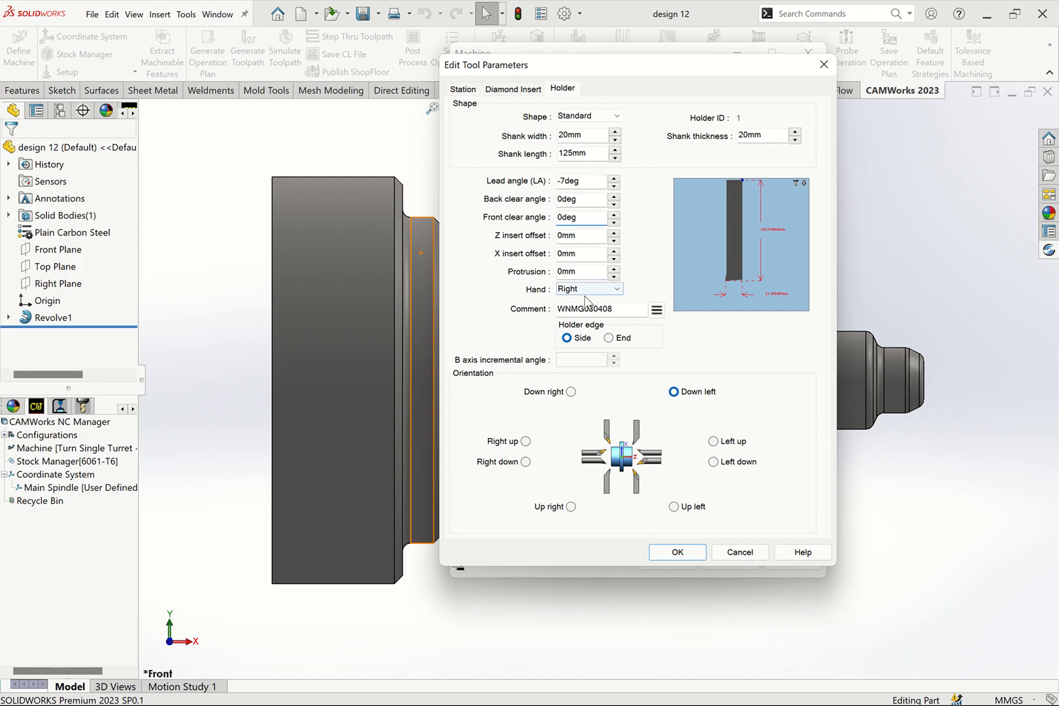
click(675, 553)
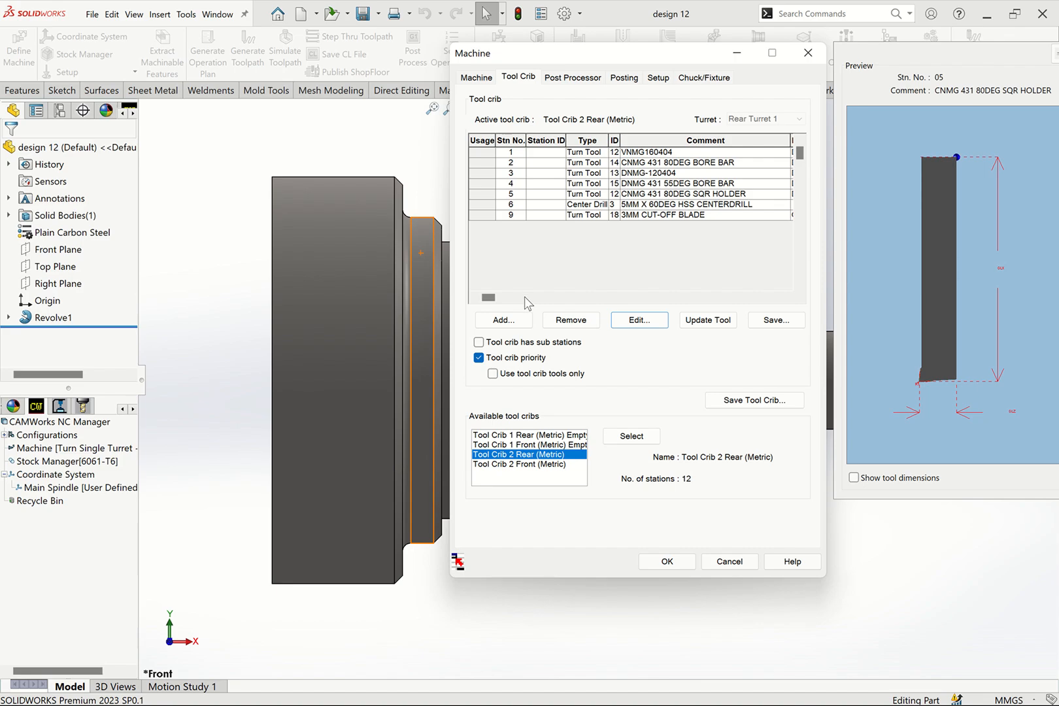
- Add turn tool ID 23, the 1.0MM WIDE GROOVE INSERT FULL RAD, to the tool crib
click(530, 321)
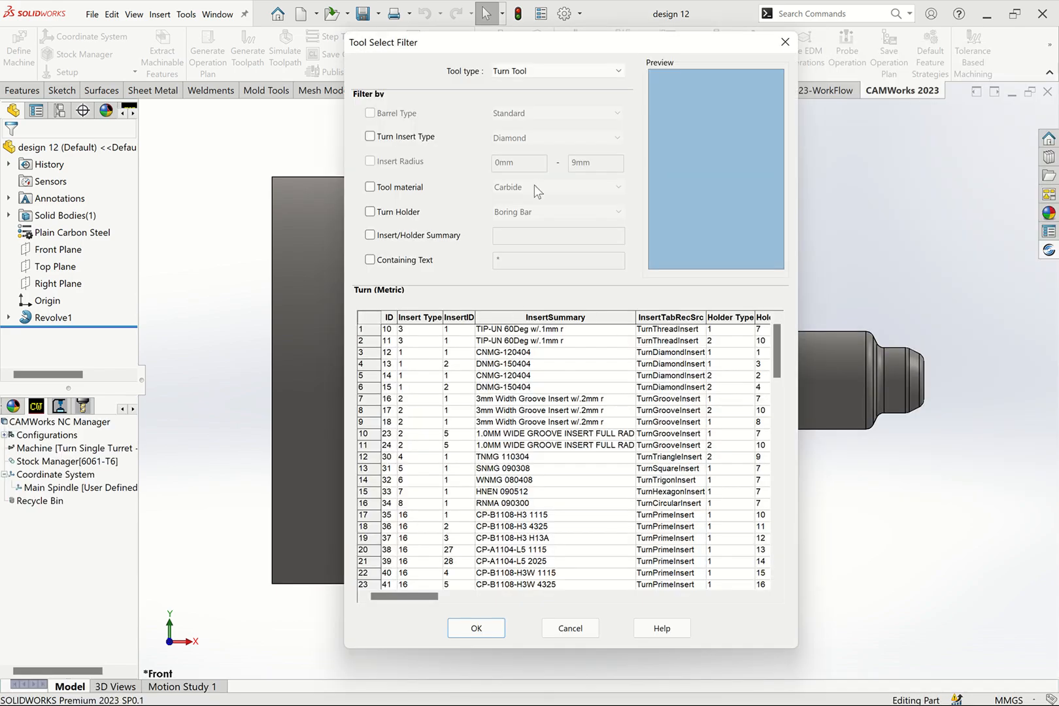
click(540, 75)
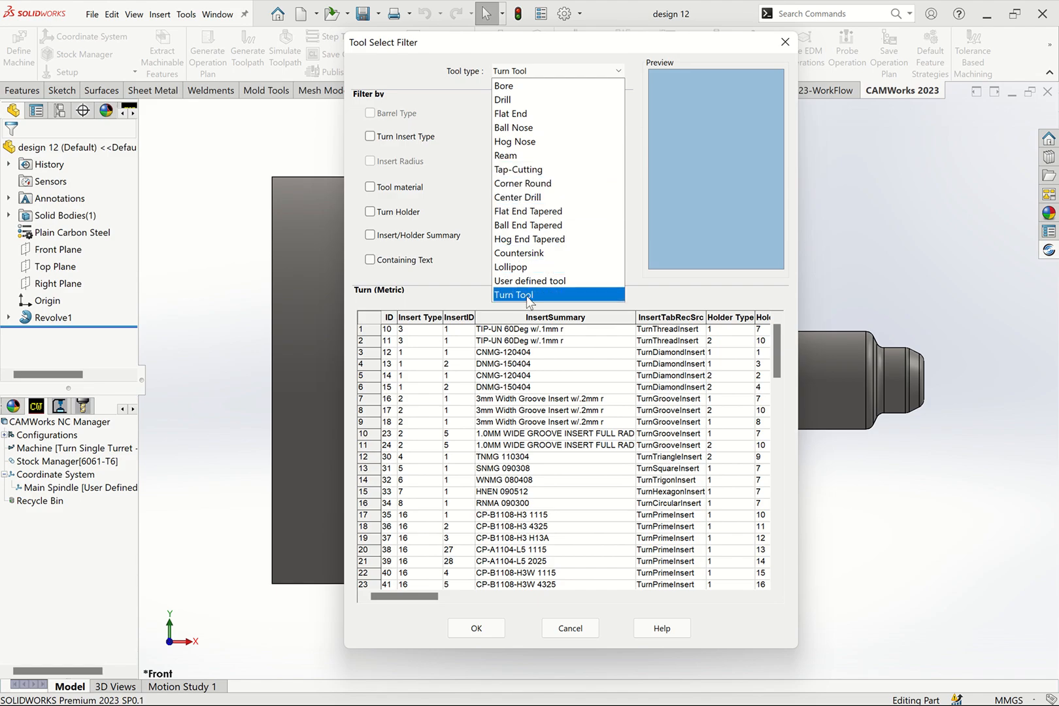
click(528, 296)
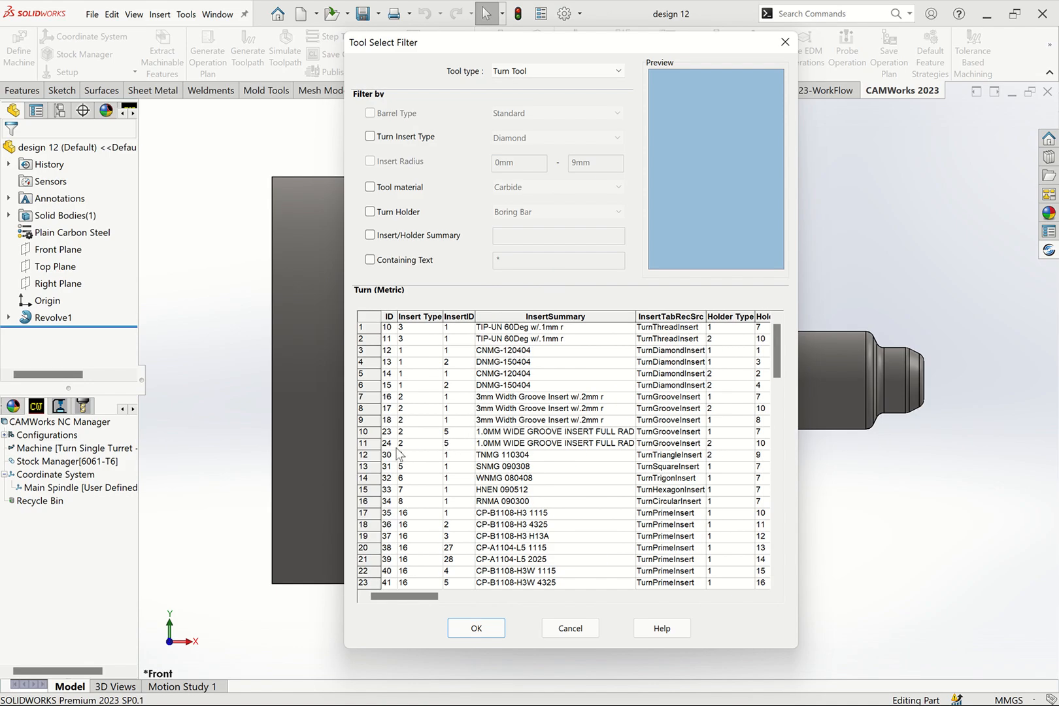
click(366, 448)
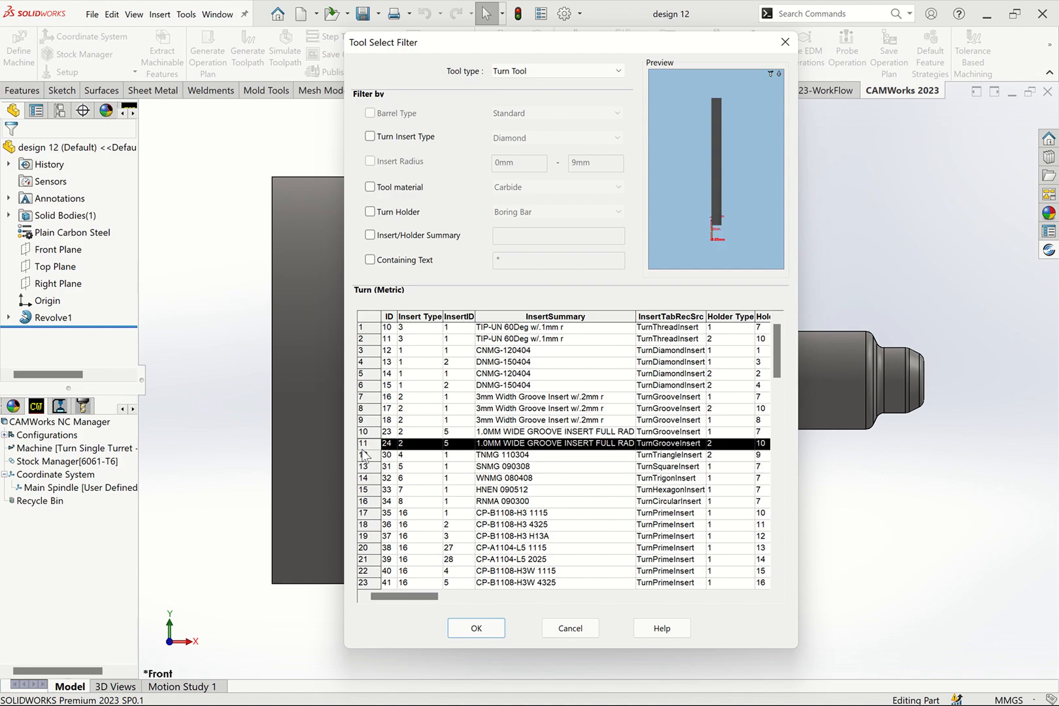
click(367, 432)
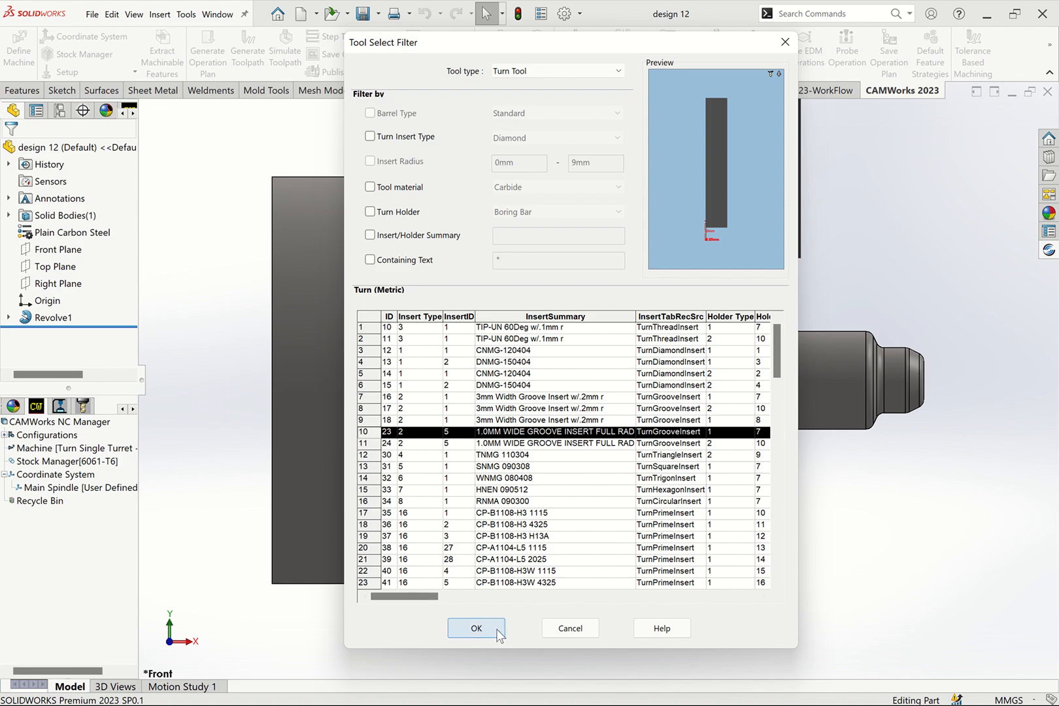
click(476, 628)
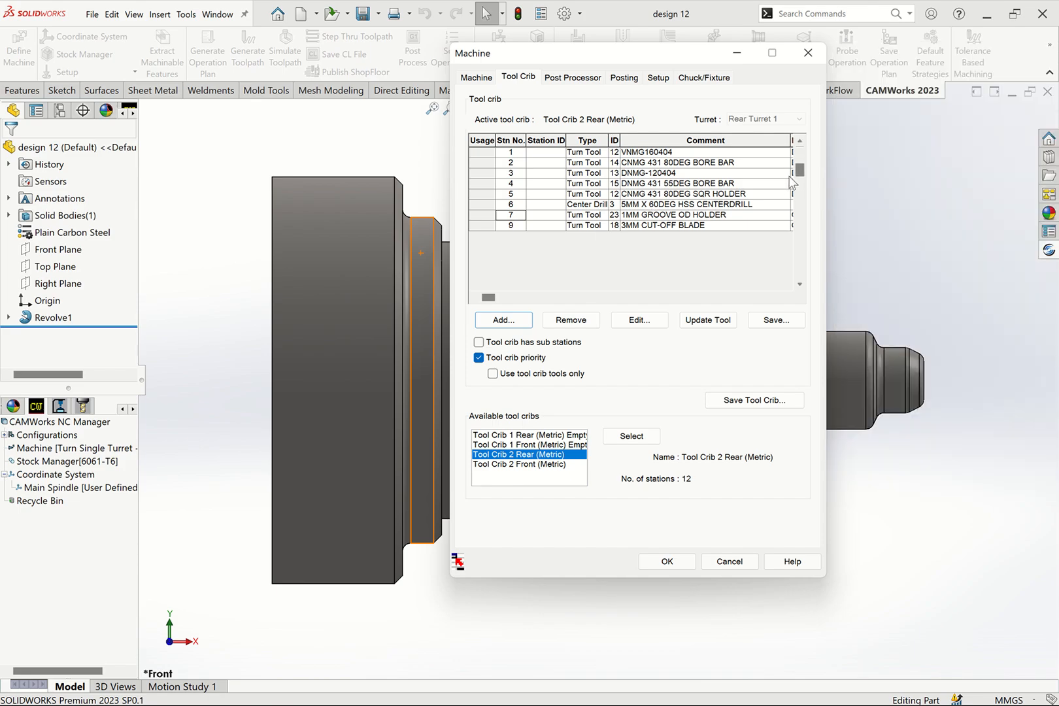
click(633, 219)
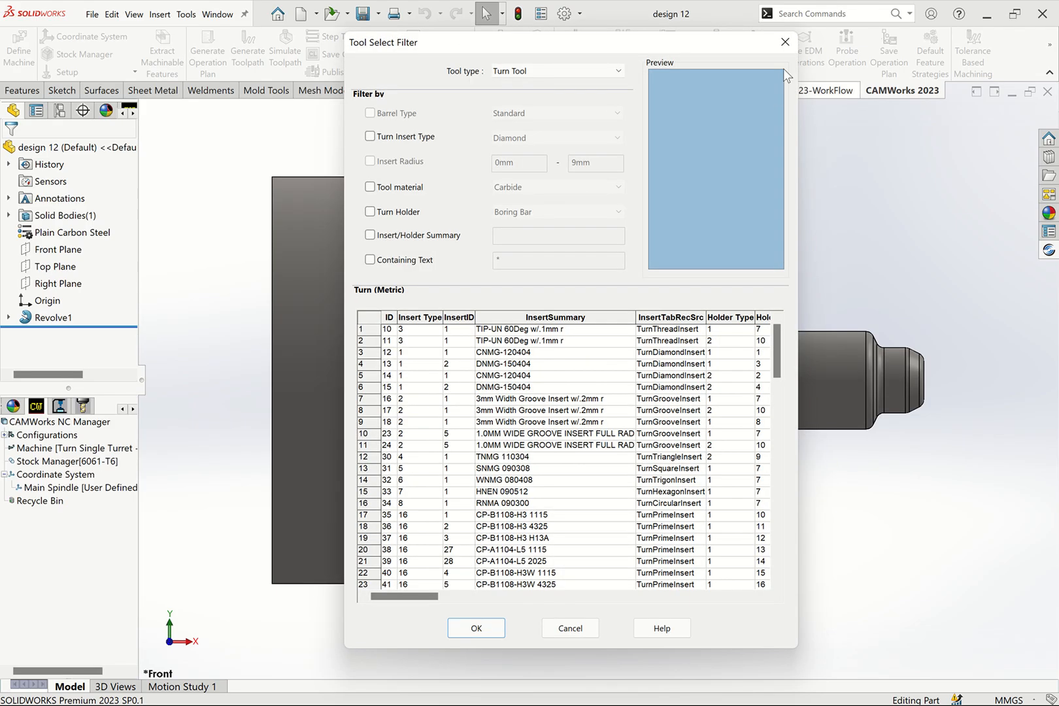
click(785, 42)
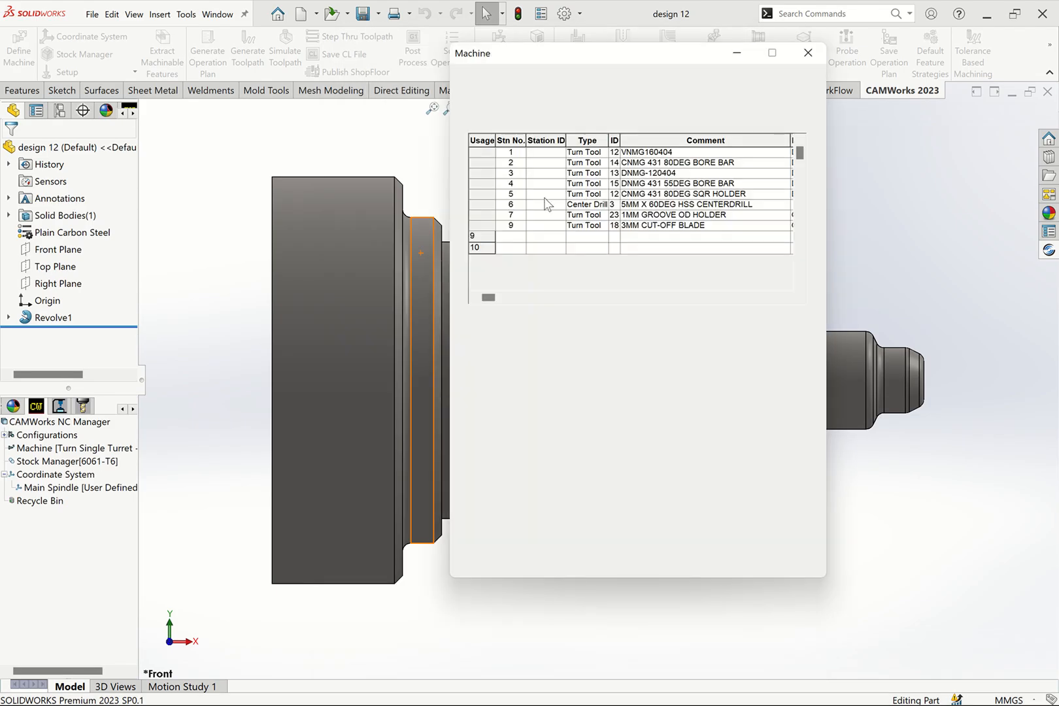
- Edit the groove tool at station 7 and replace its station comment with 2MM OD GROOVE
click(485, 215)
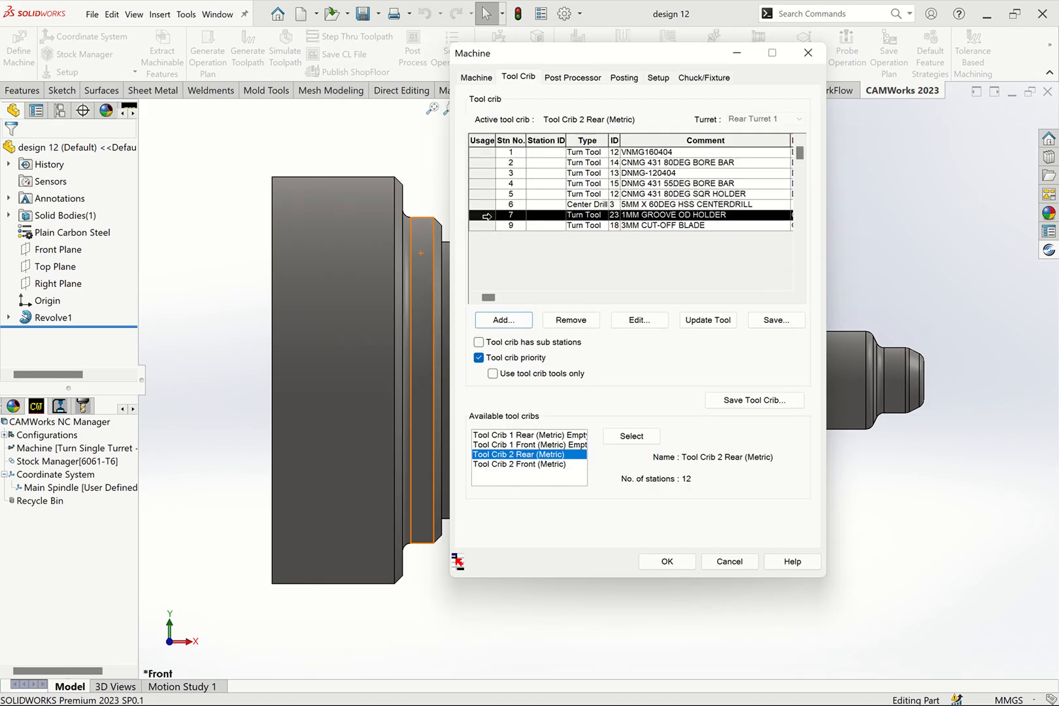
click(624, 322)
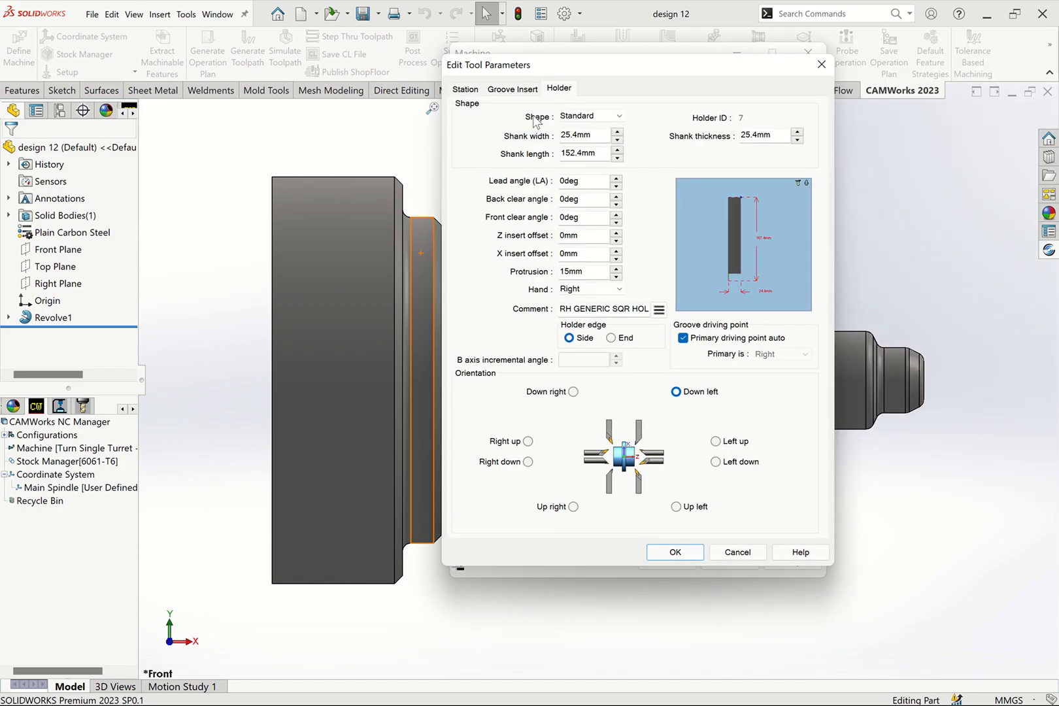
click(465, 89)
click(502, 90)
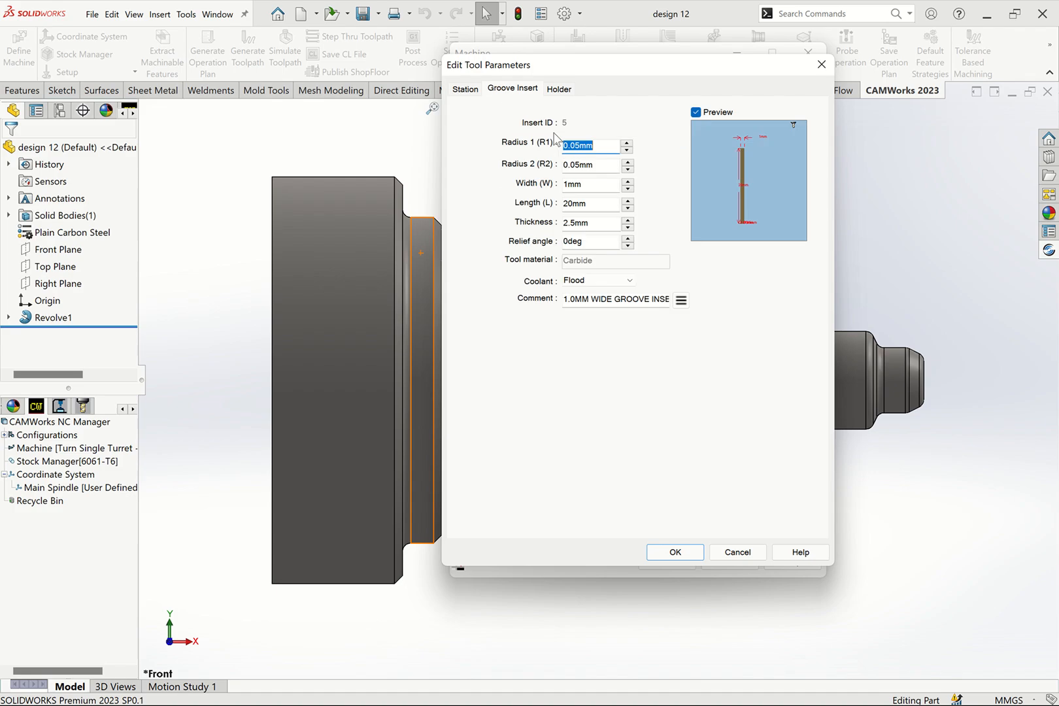
click(468, 89)
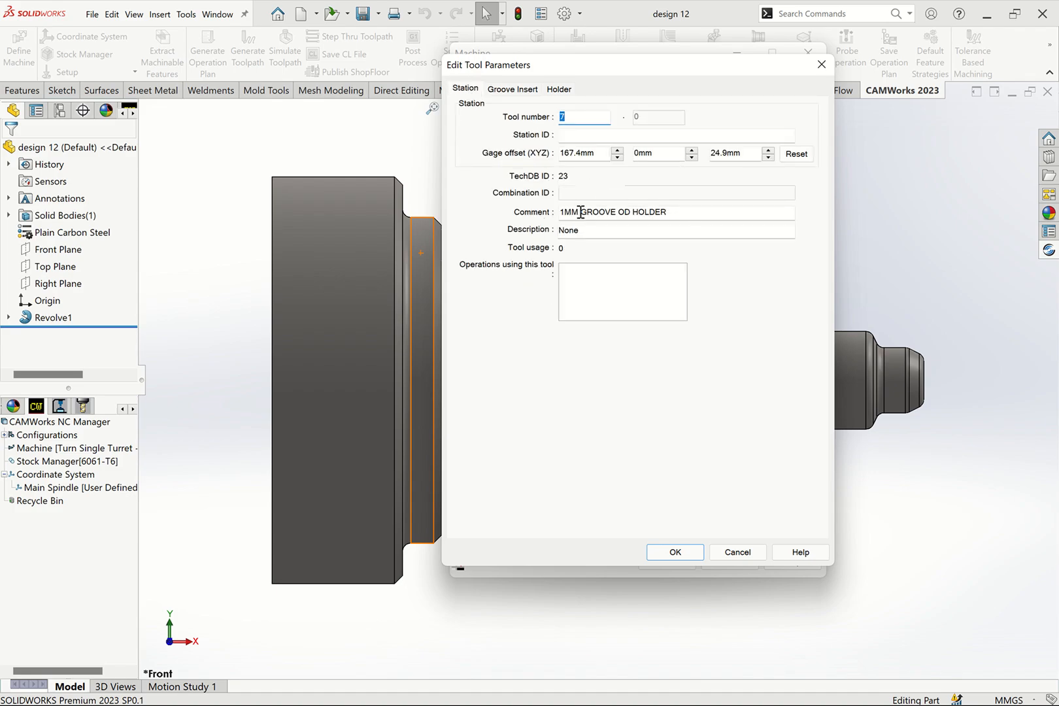
drag(666, 212, 511, 214)
text(2MM OD GROOVE)
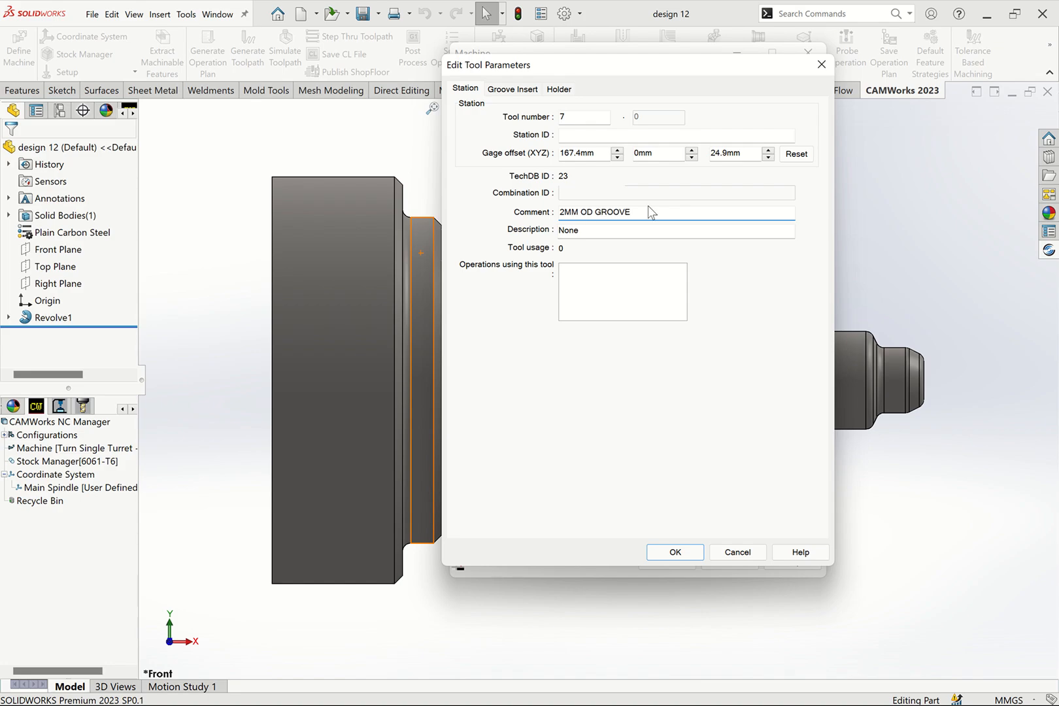
- Set the station 7 groove insert's width to 2 mm and replace its insert comment
click(521, 91)
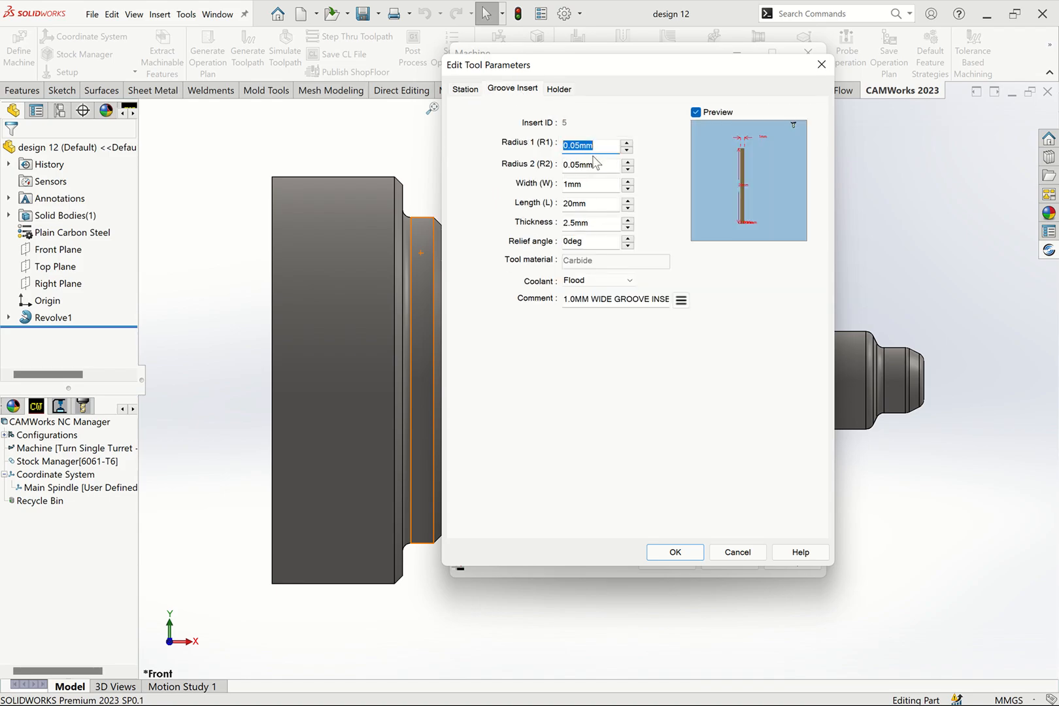
click(566, 184)
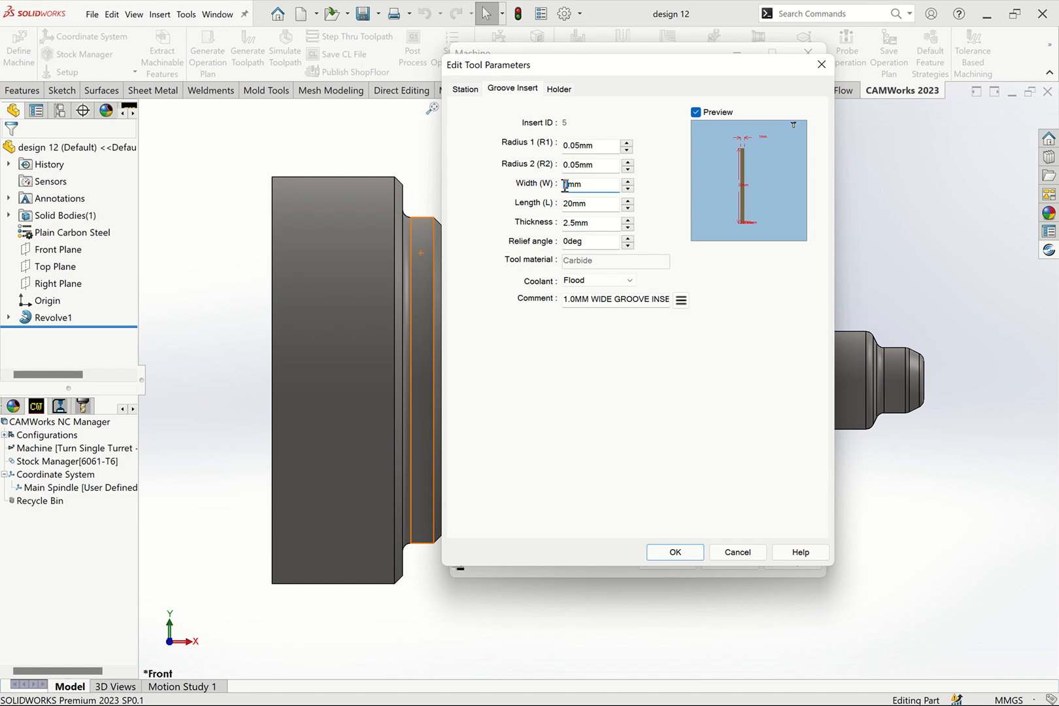
text(2)
click(600, 240)
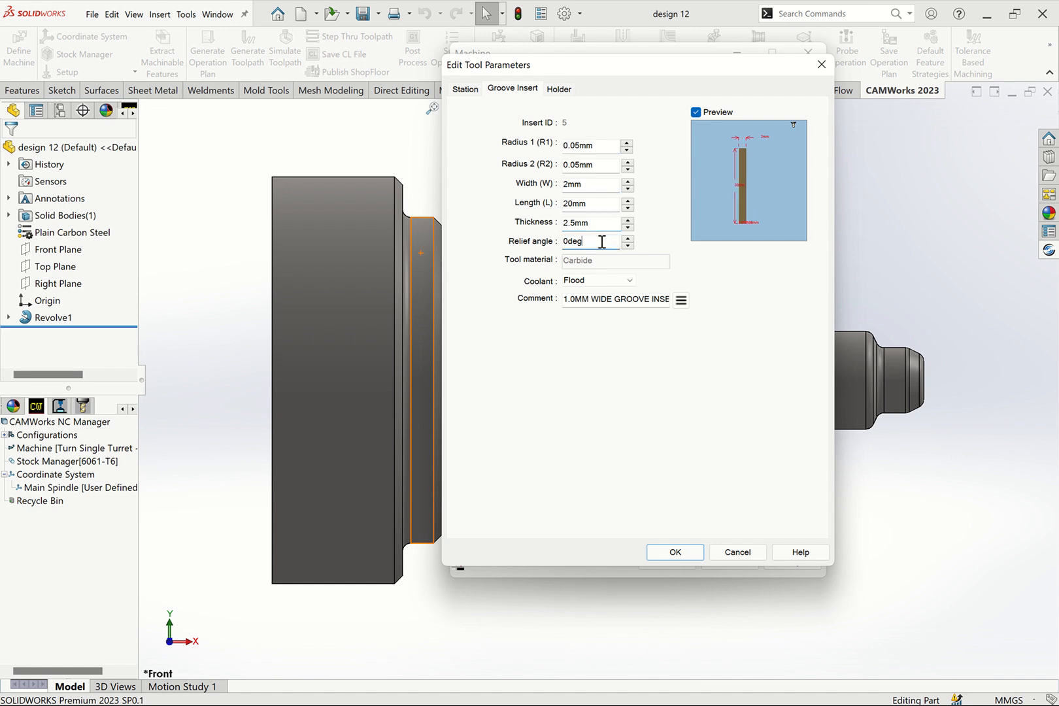
click(657, 301)
key(ctrl+a)
text(2)
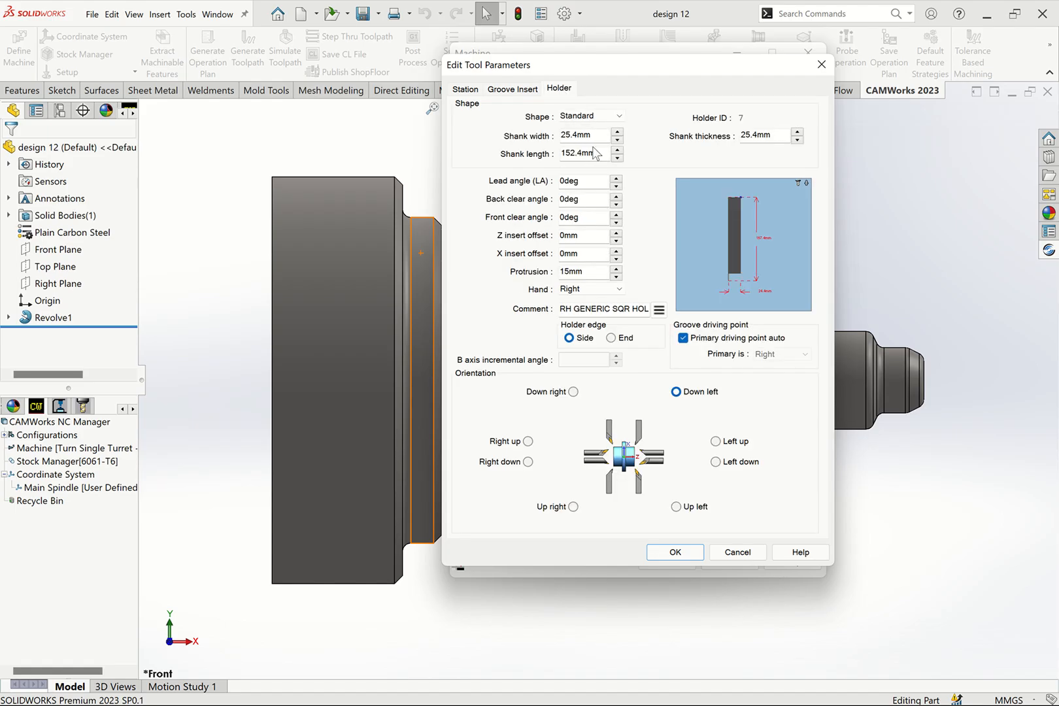
- Set the station 7 groove holder's shank width and shank thickness to 20 mm
drag(579, 142, 557, 139)
text(20)
click(585, 157)
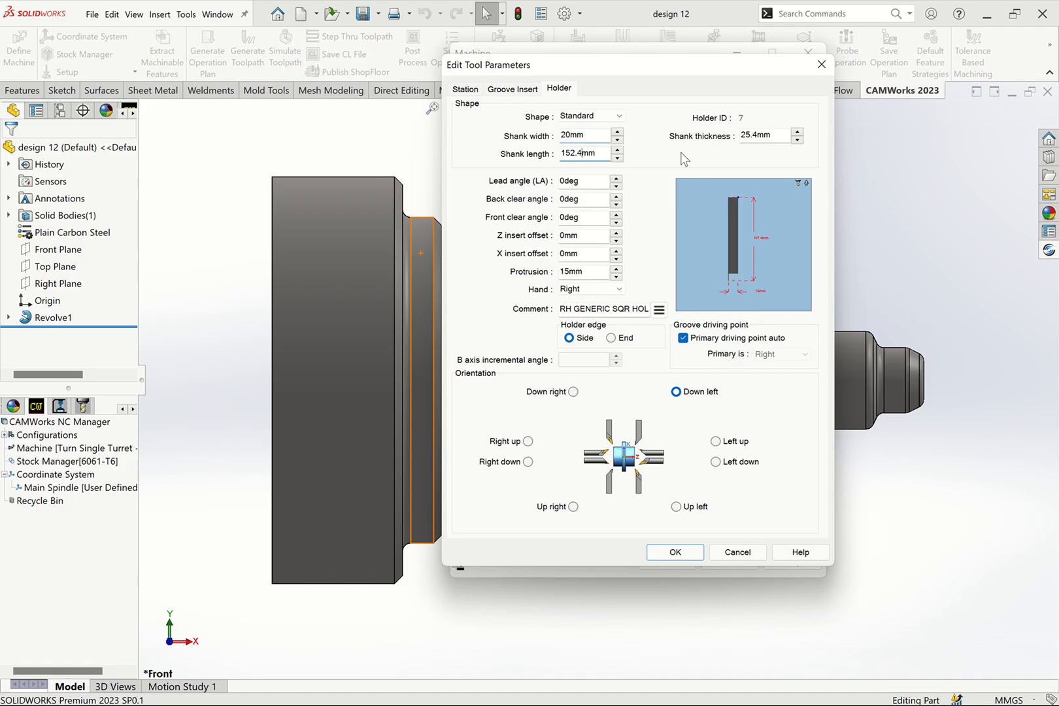
drag(758, 134, 730, 136)
text(20)
click(595, 155)
click(595, 217)
- Replace the station 7 holder comment with 2MM OD GROOVE and accept the tool edits
click(630, 309)
key(ctrl+a)
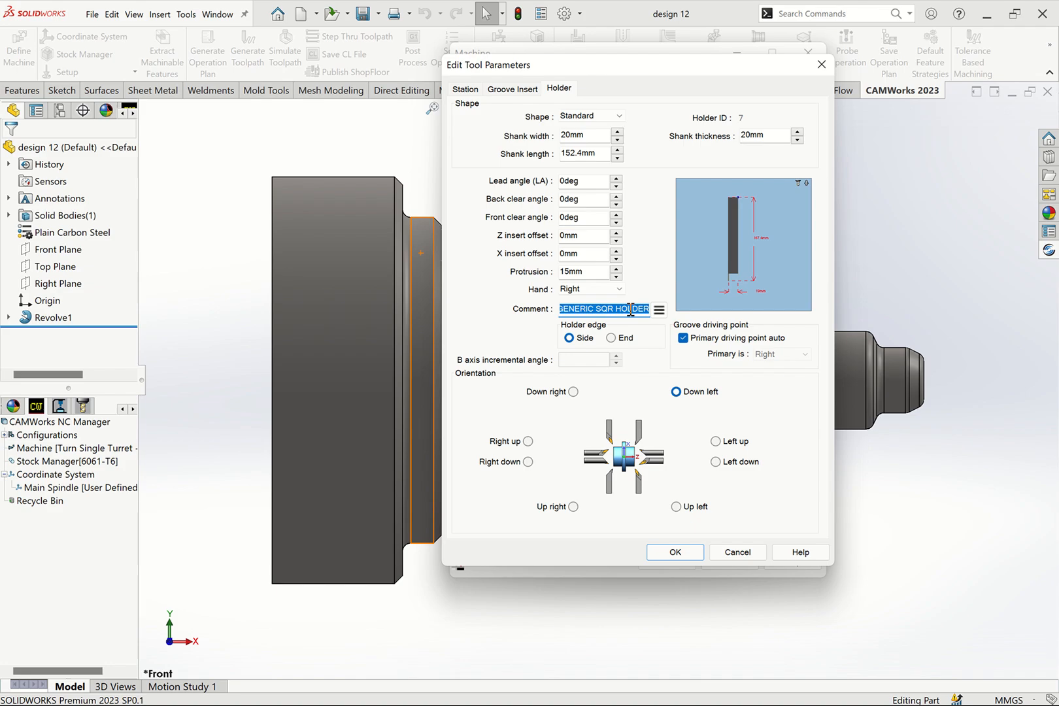
text(1)
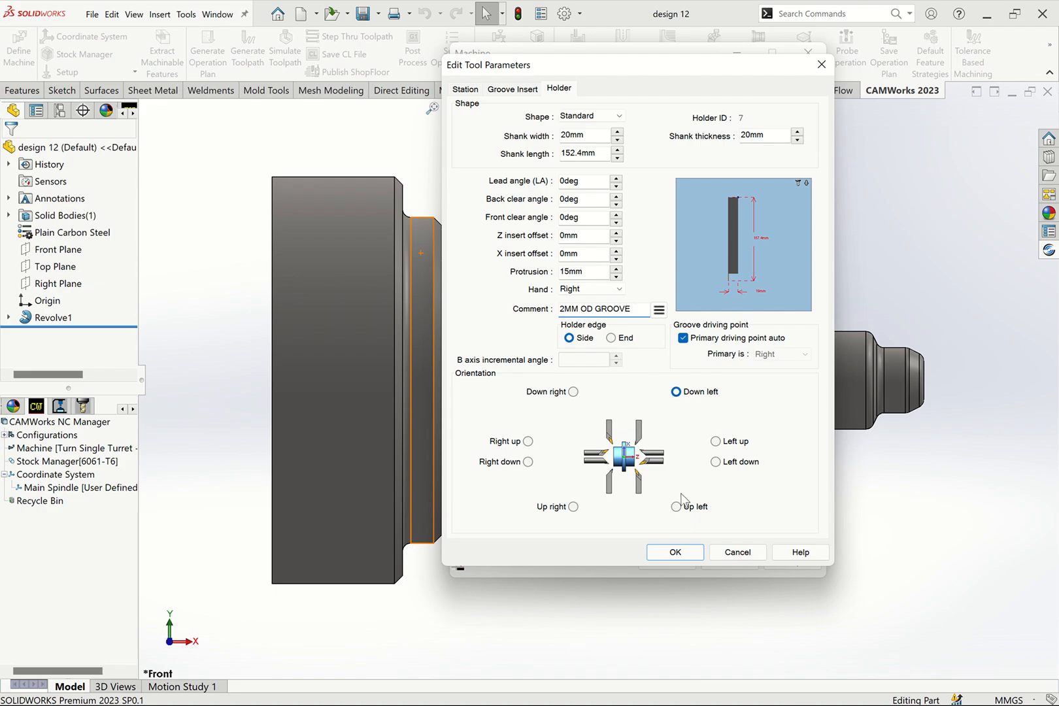
click(677, 553)
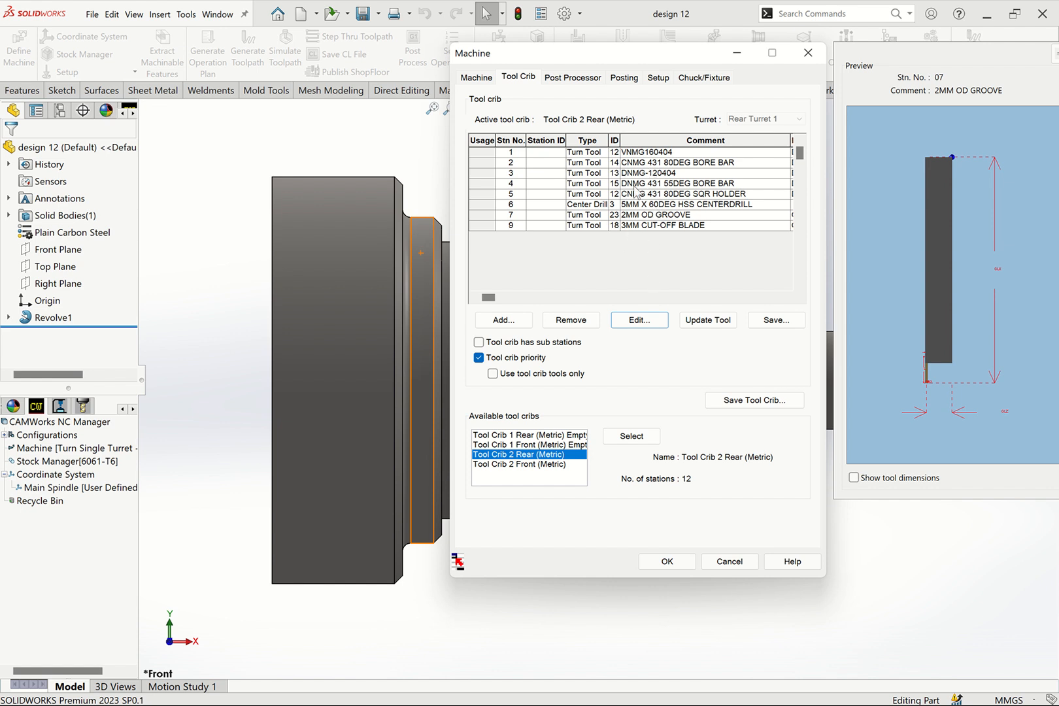
- Review the active machine, tool crib and post processor settings of the machine definition
click(496, 78)
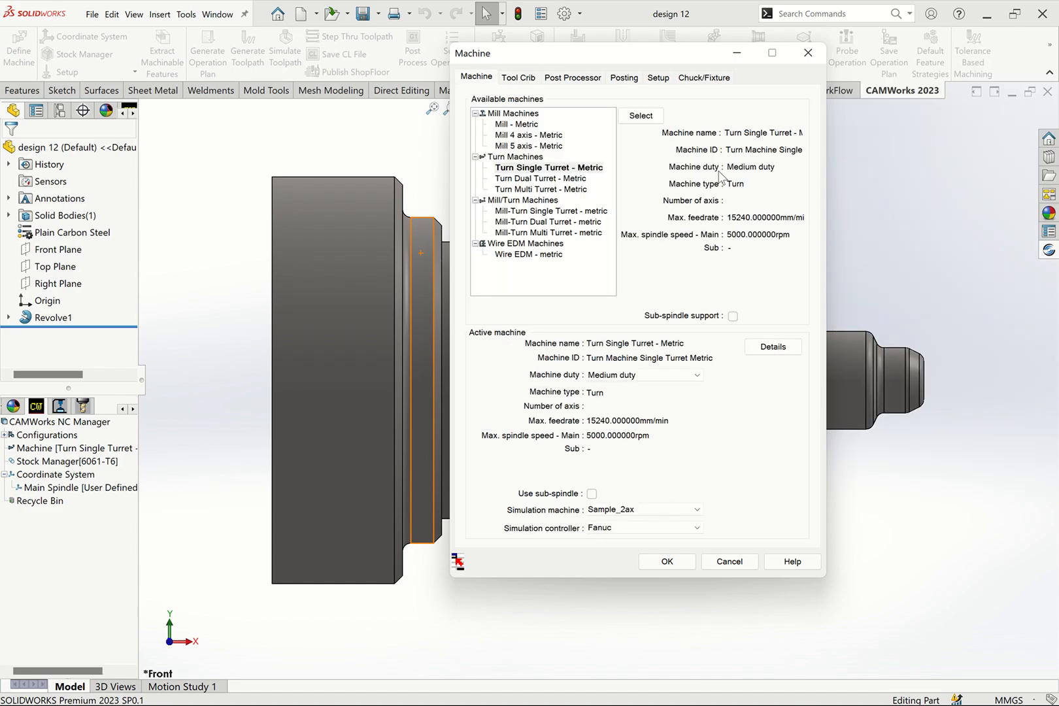
click(519, 77)
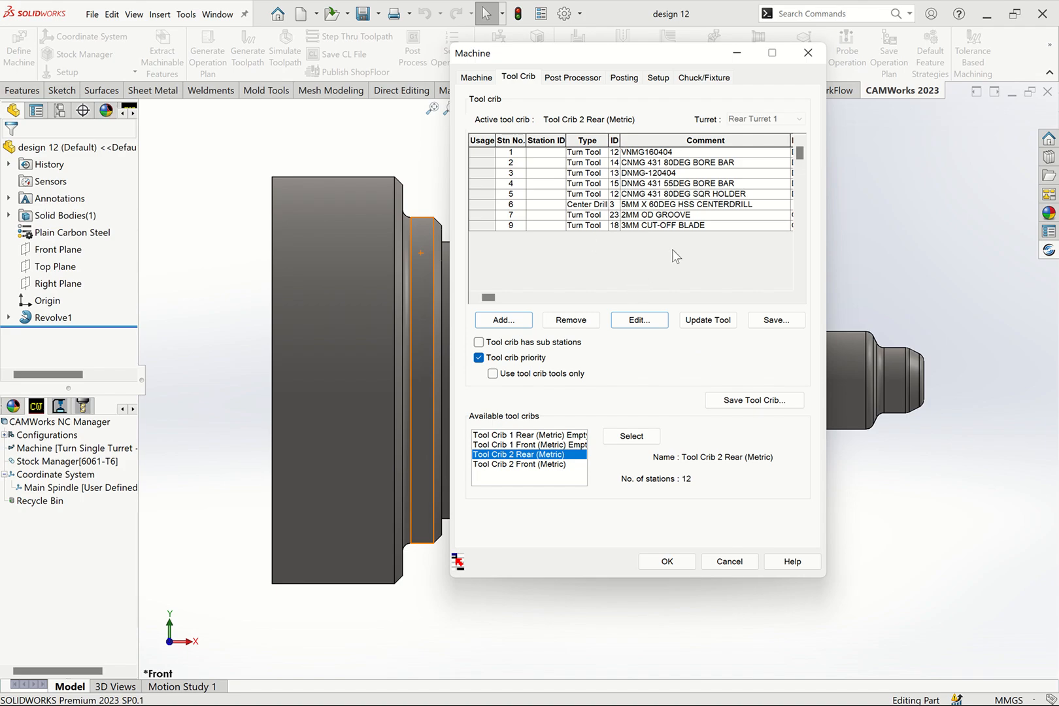
click(569, 77)
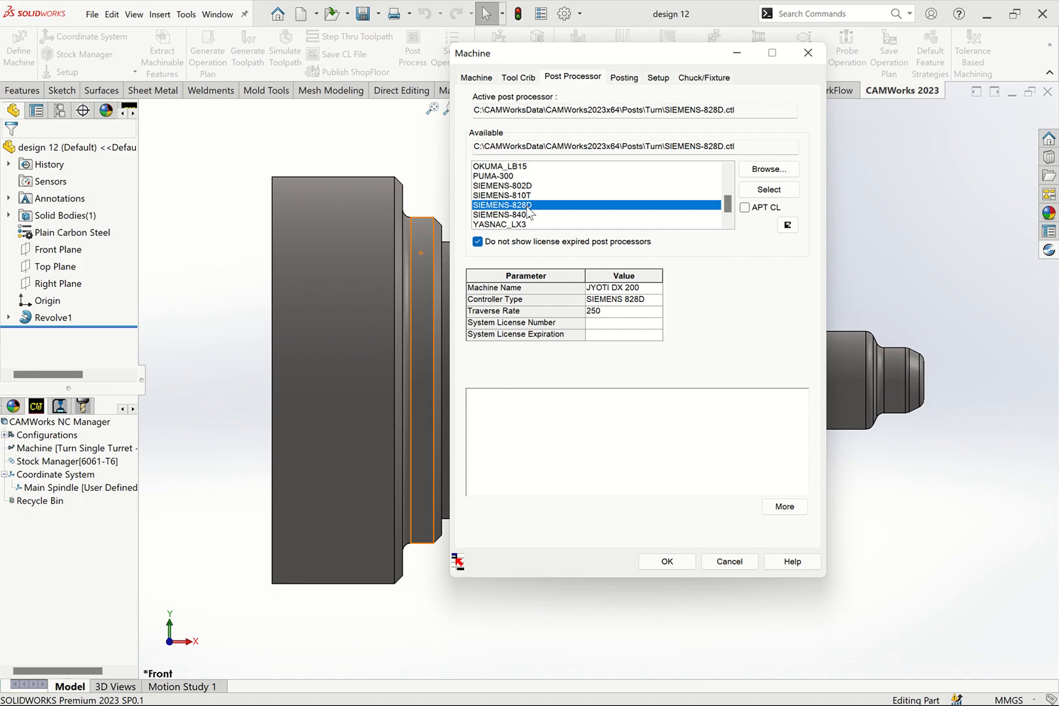
click(519, 77)
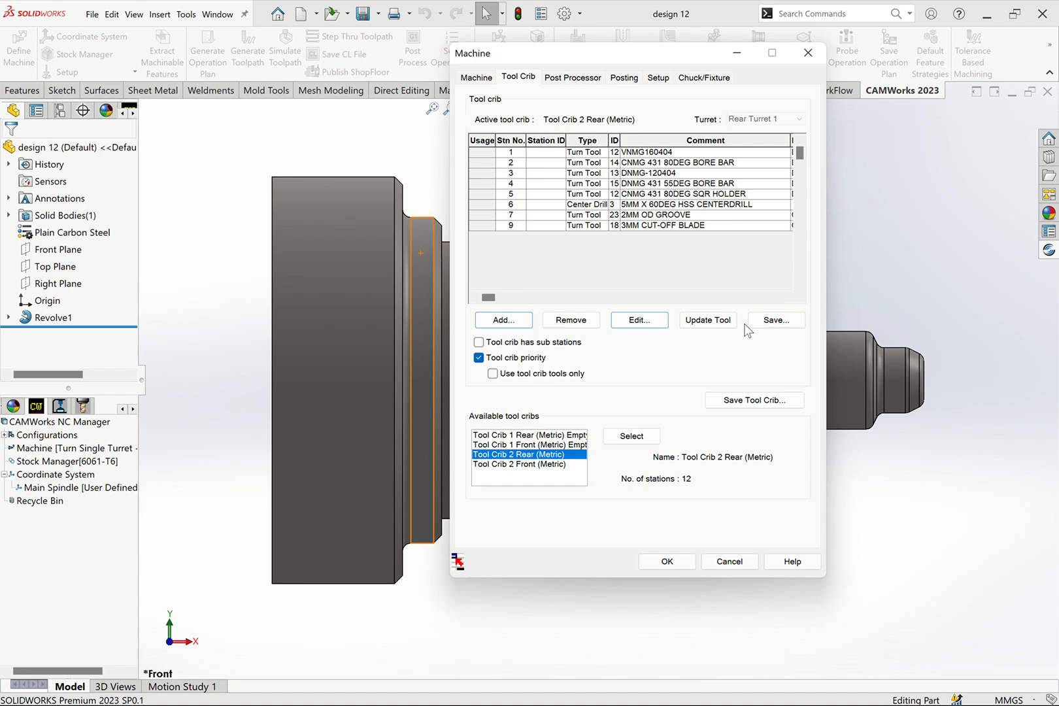
click(716, 320)
click(593, 392)
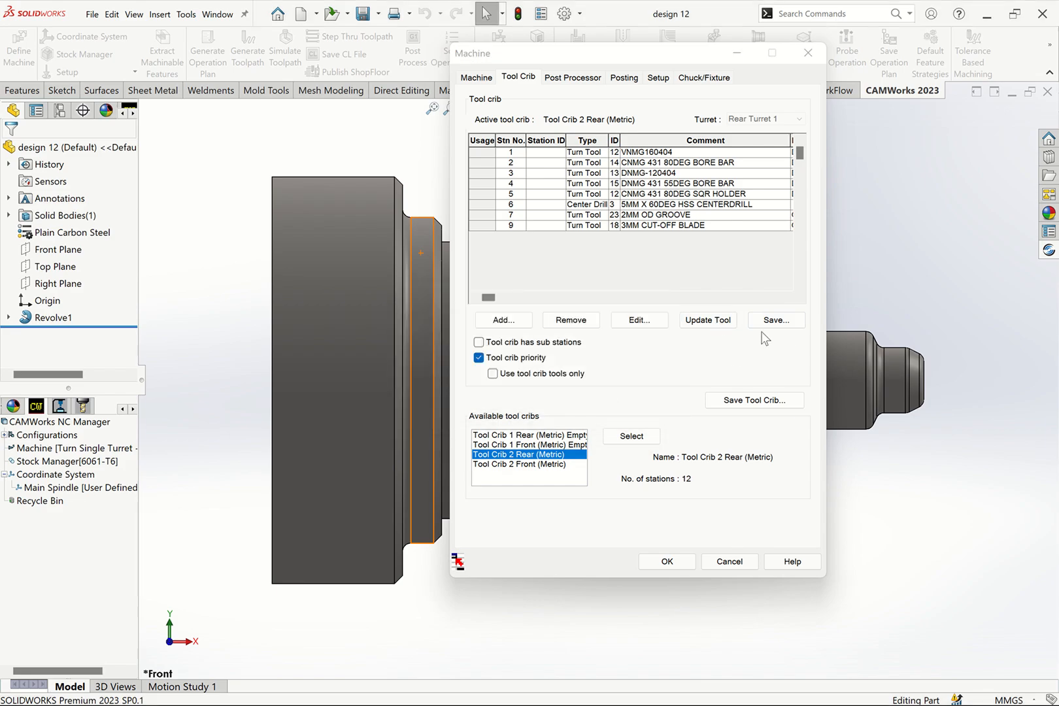
click(647, 227)
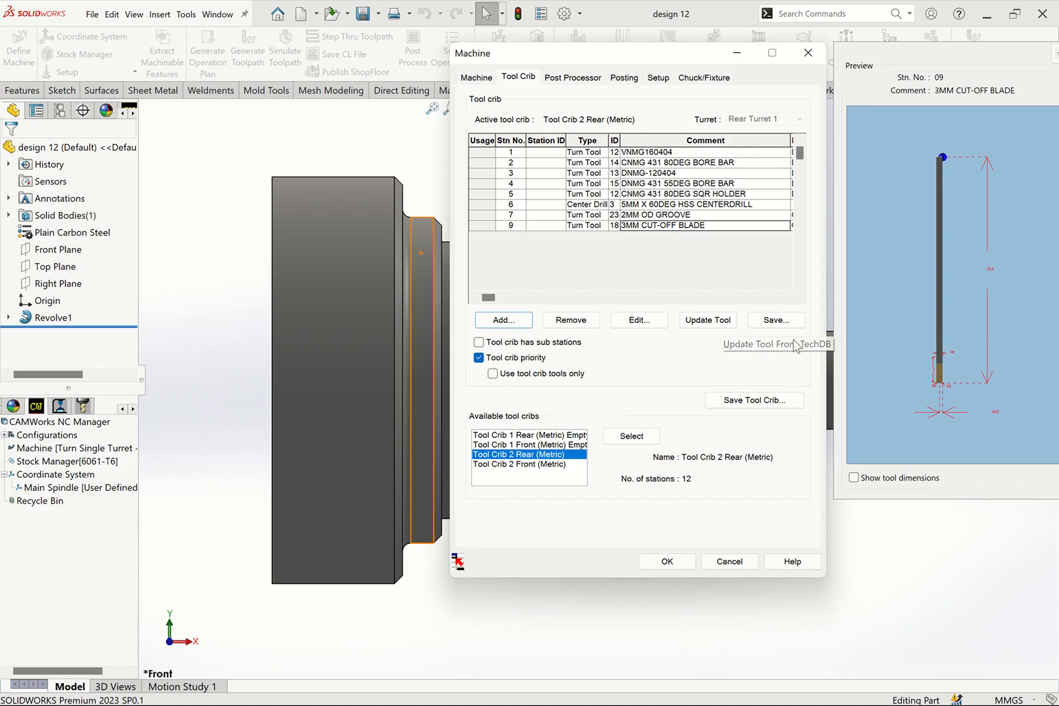
click(707, 319)
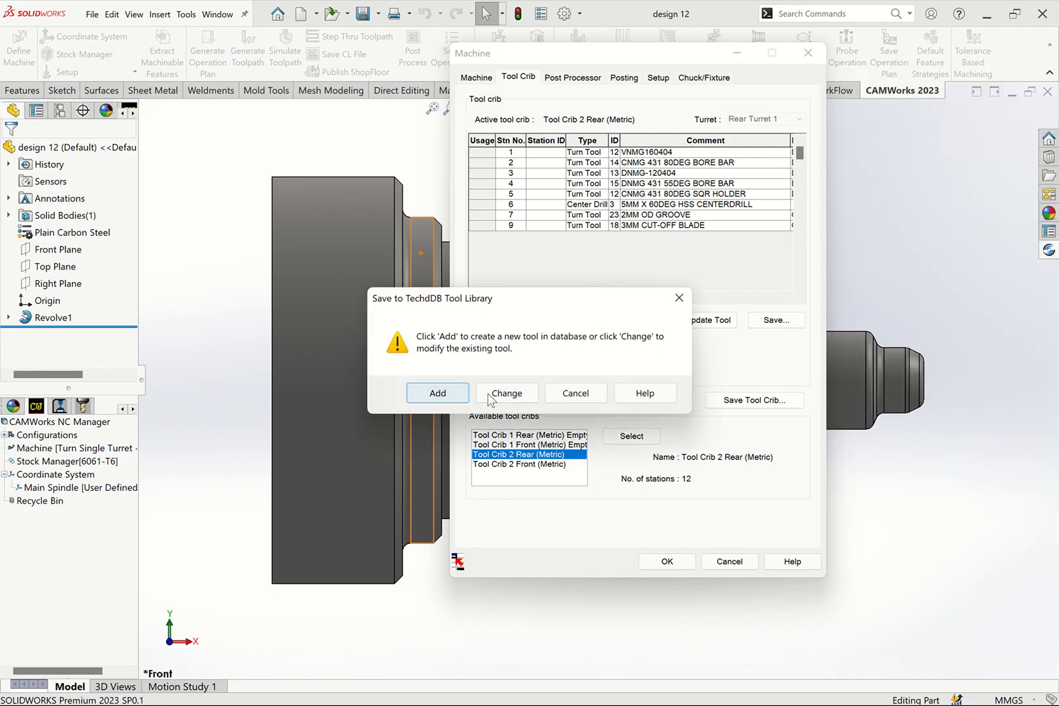
click(680, 298)
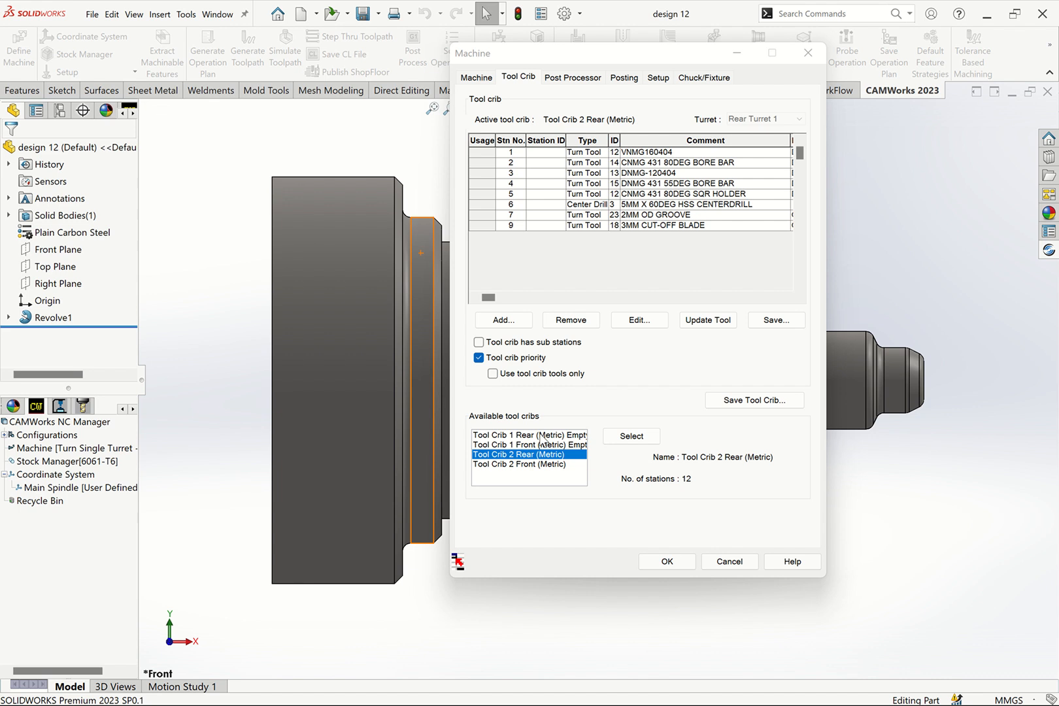
- Check the active post processor and accept the machine definition
click(574, 86)
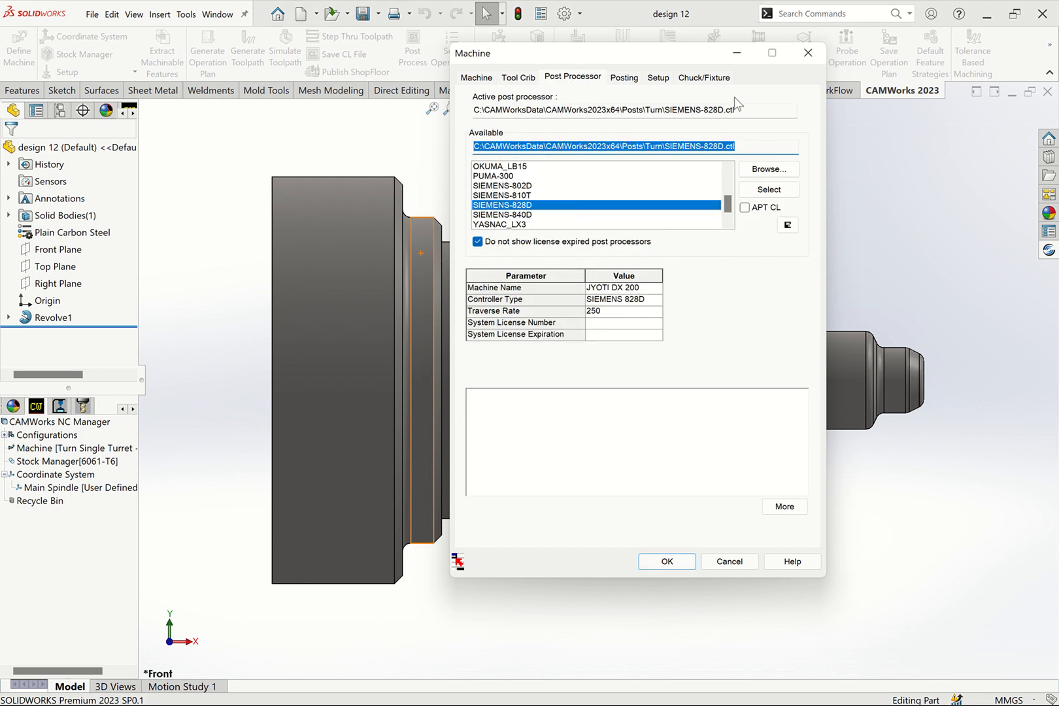
click(667, 562)
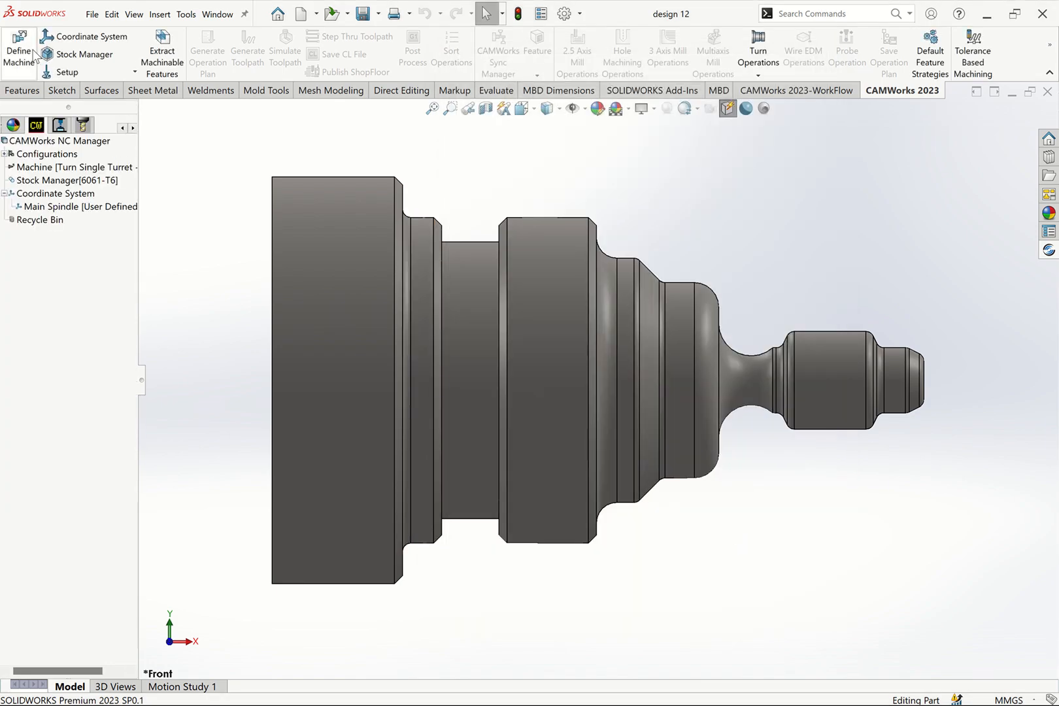
- Review the main spindle coordinate system's user-defined method and part-vertex origin, and accept it
click(92, 37)
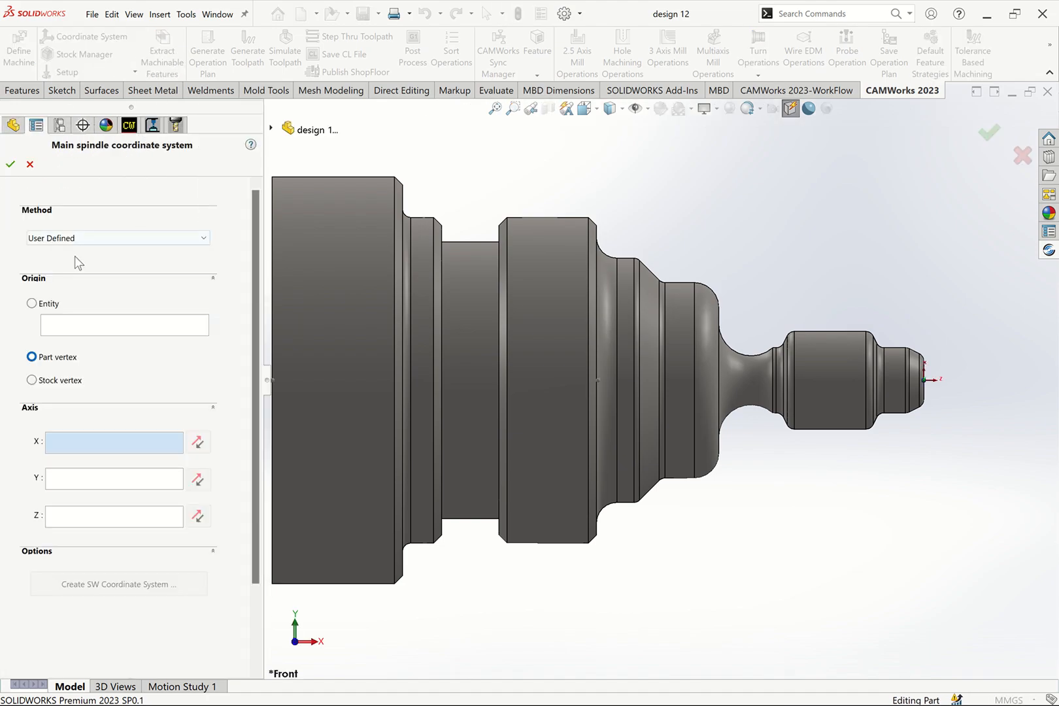
scroll(879, 386, down, 2)
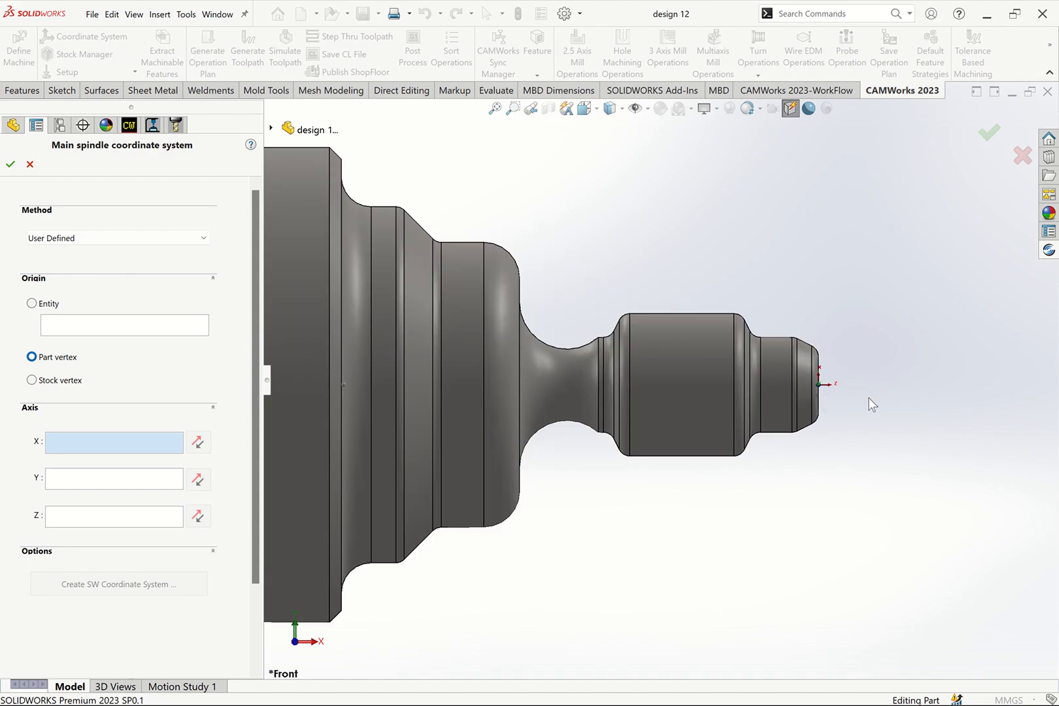
click(10, 164)
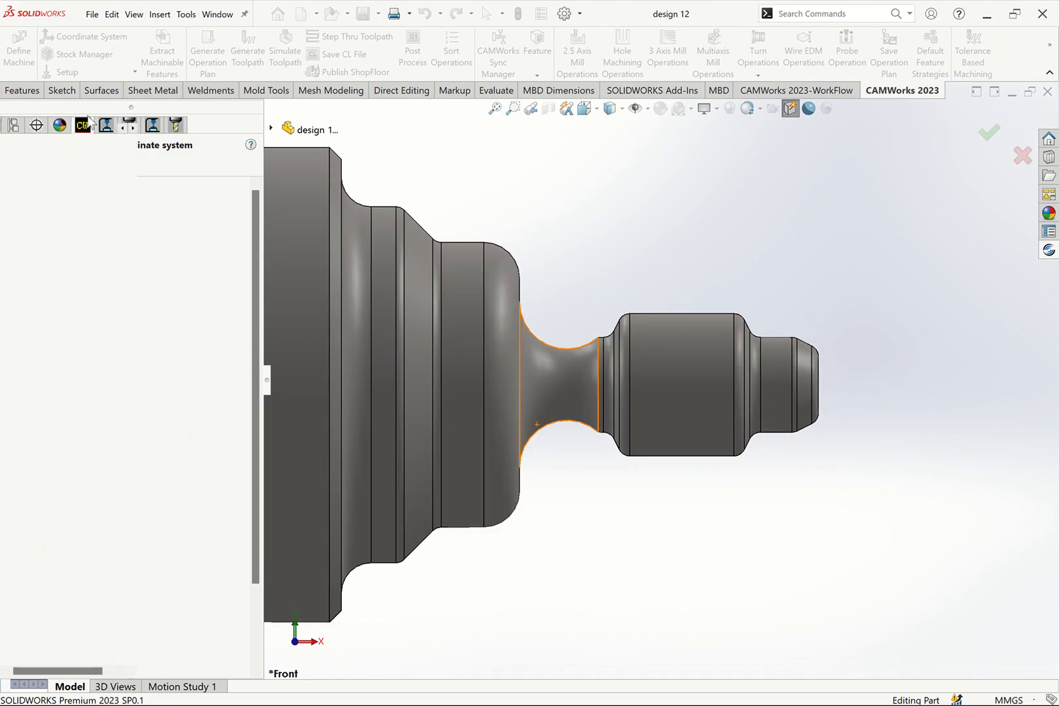
- Open the stock definition, fit the whole part in view and set the stock material to D2 tool steel
click(73, 54)
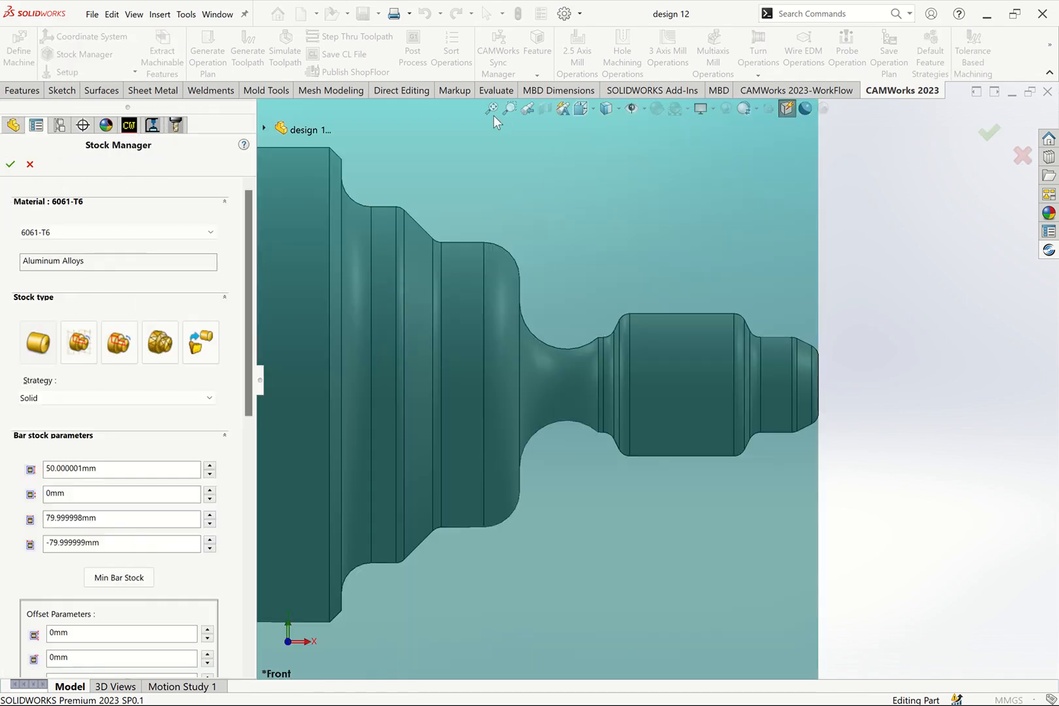
click(492, 111)
click(77, 234)
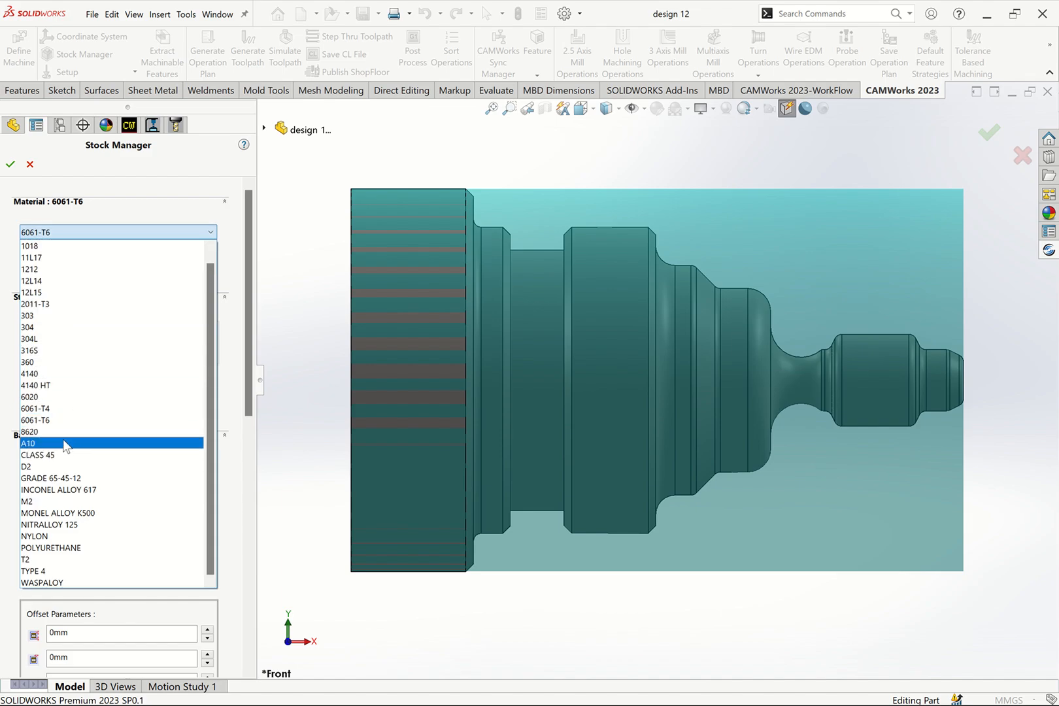
click(65, 466)
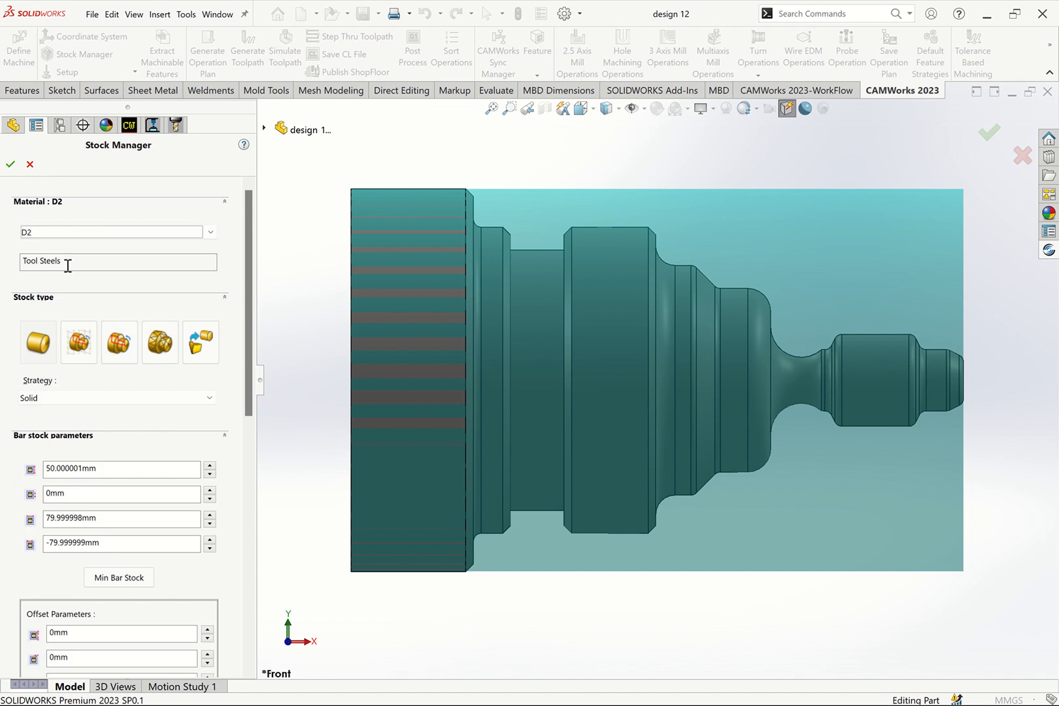
- Offset the bar stock 10 mm on the radius, 2 mm at the front and 40 mm at the back, and accept the stock
drag(248, 413, 244, 519)
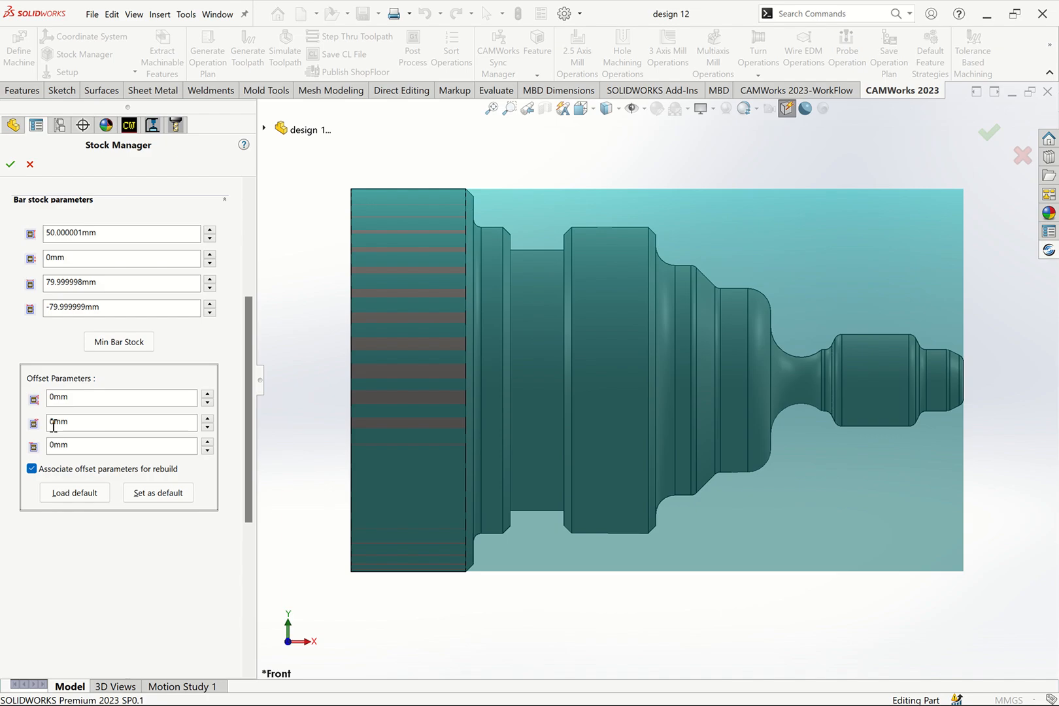
mouse_move(54, 425)
mouse_down()
mouse_move(43, 428)
mouse_move(47, 403)
mouse_up()
text(2)
click(57, 399)
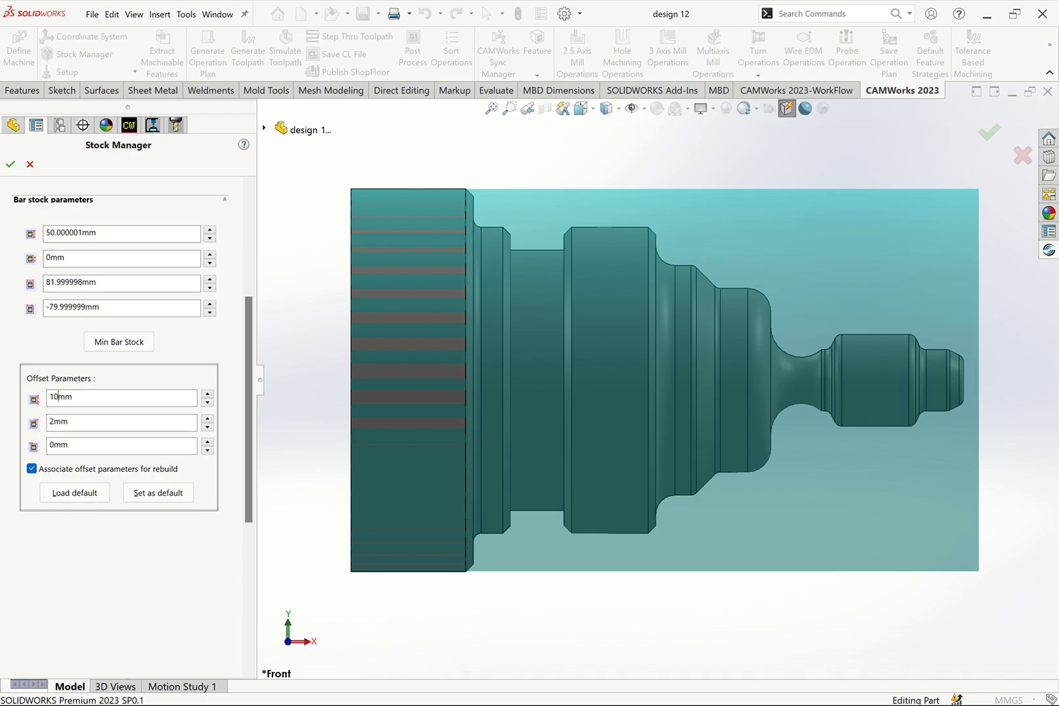
click(66, 445)
drag(66, 444, 47, 448)
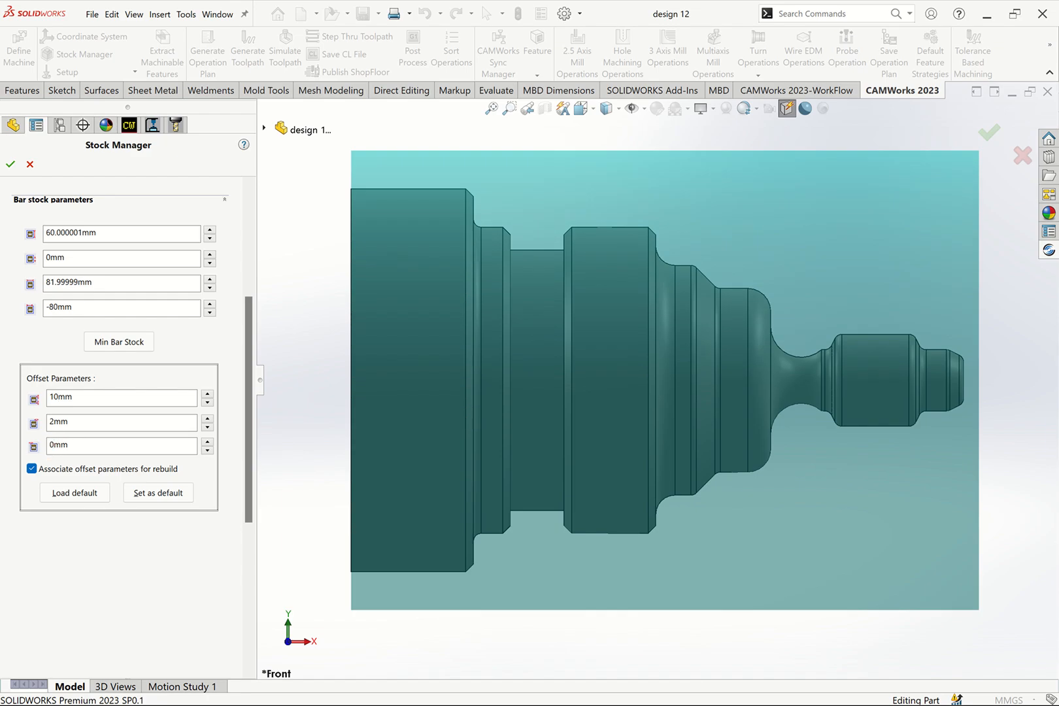
click(78, 424)
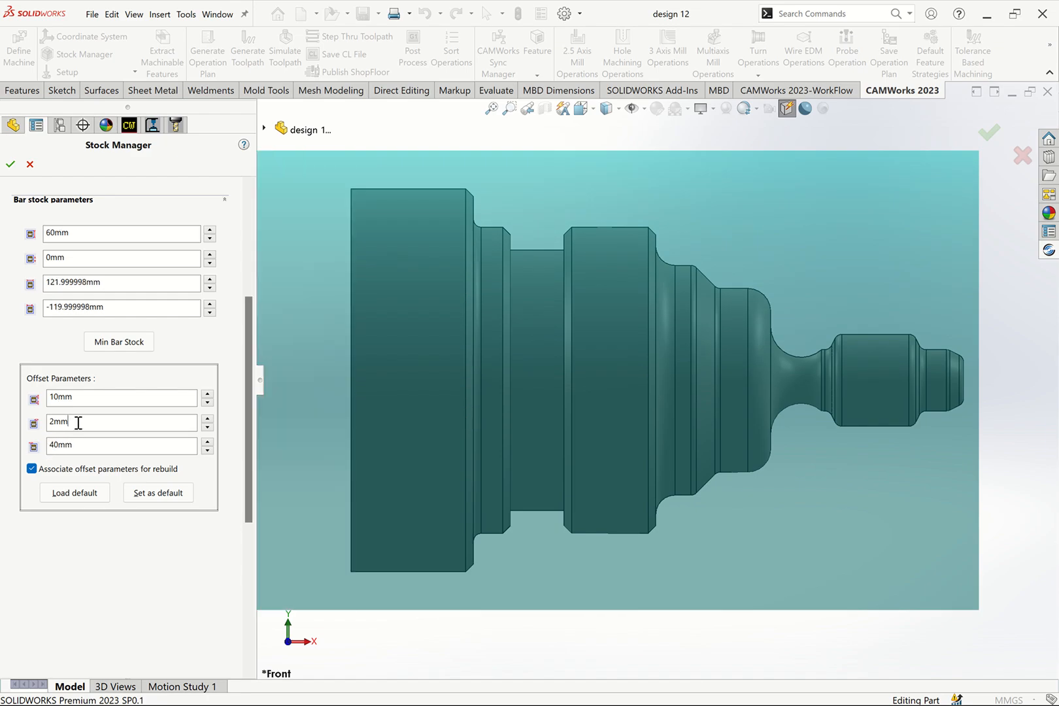
click(82, 395)
scroll(540, 429, up, 2)
scroll(540, 428, up, 2)
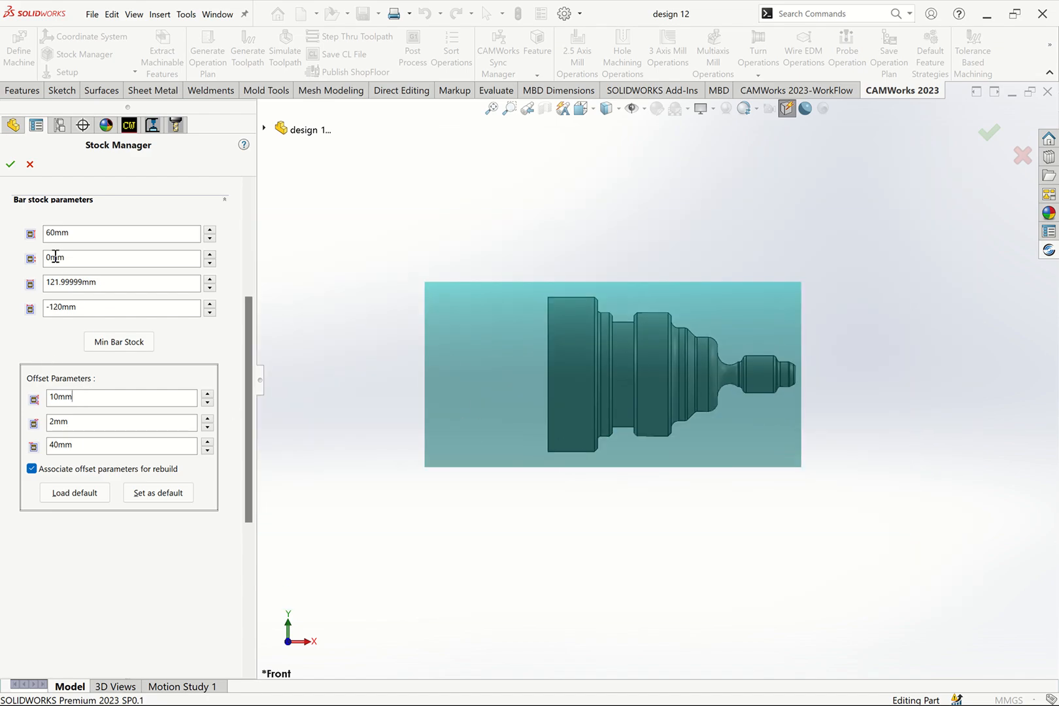
click(10, 164)
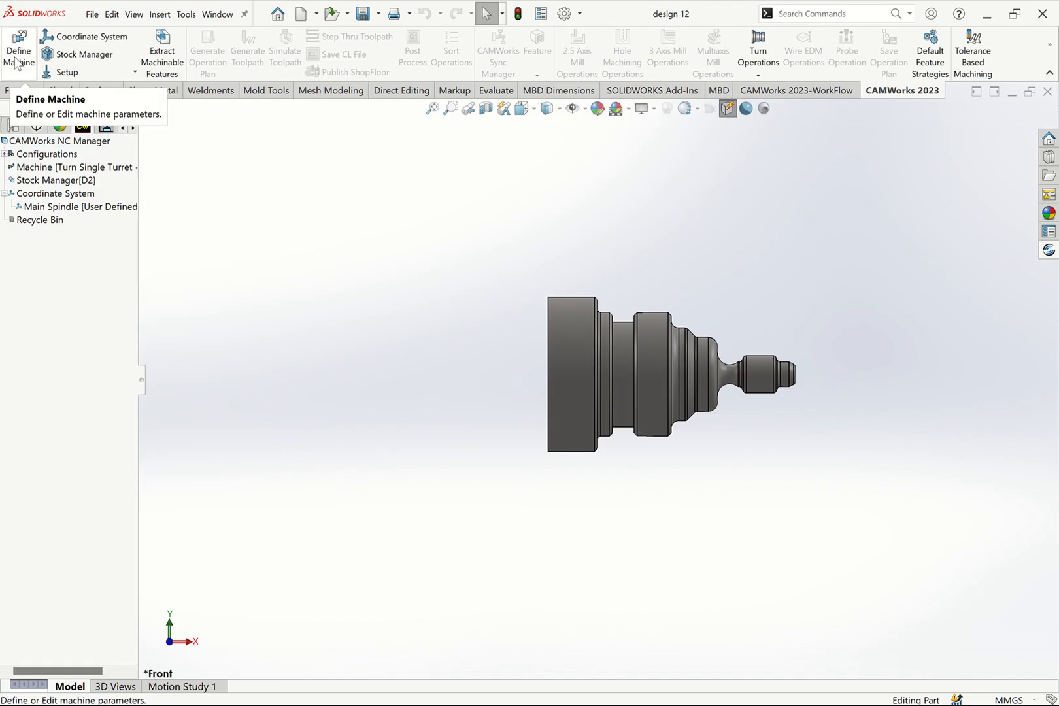
- Rename the Stock Manager entry in the NC Manager tree as TOOL STEEL
click(72, 167)
click(59, 193)
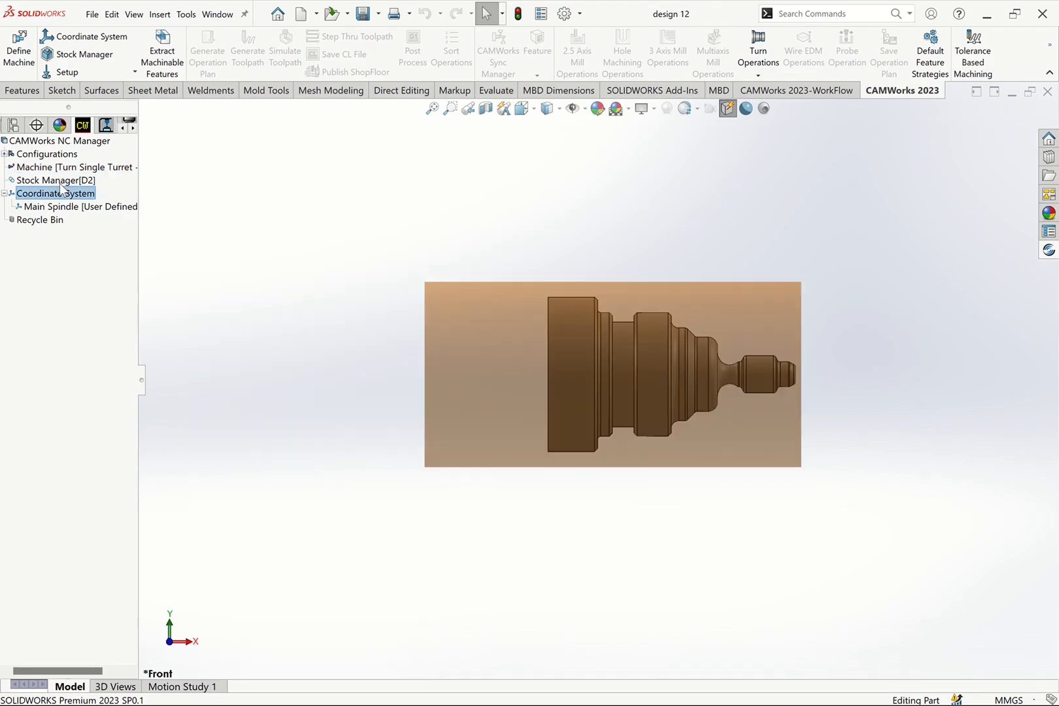
click(63, 182)
click(62, 181)
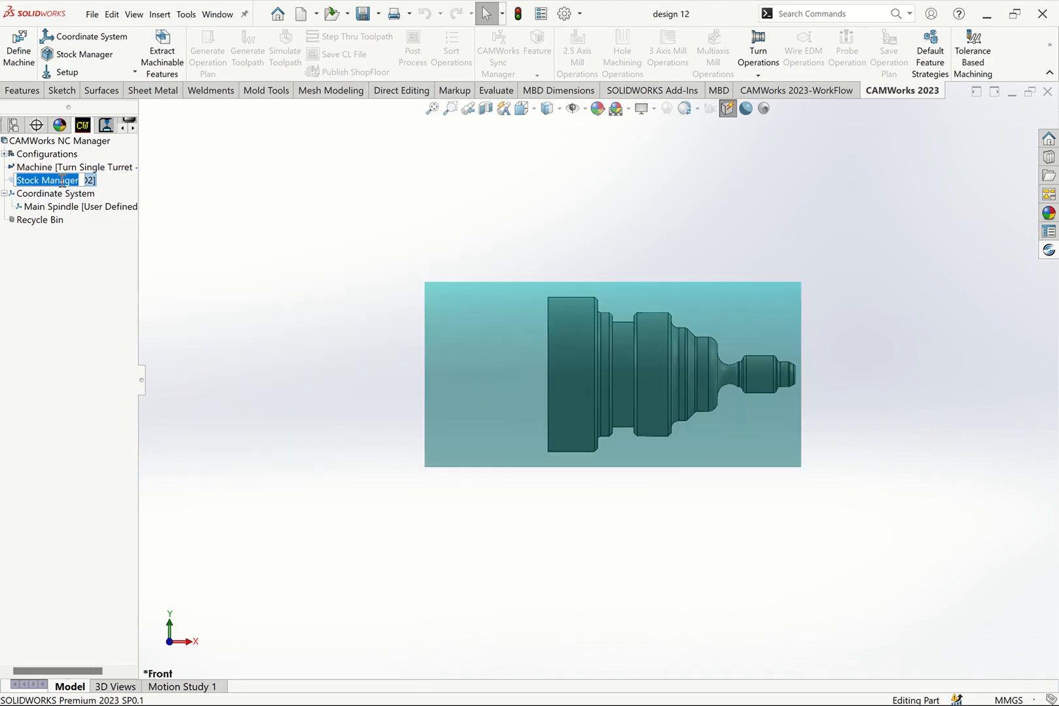
text(TOOL STEE)
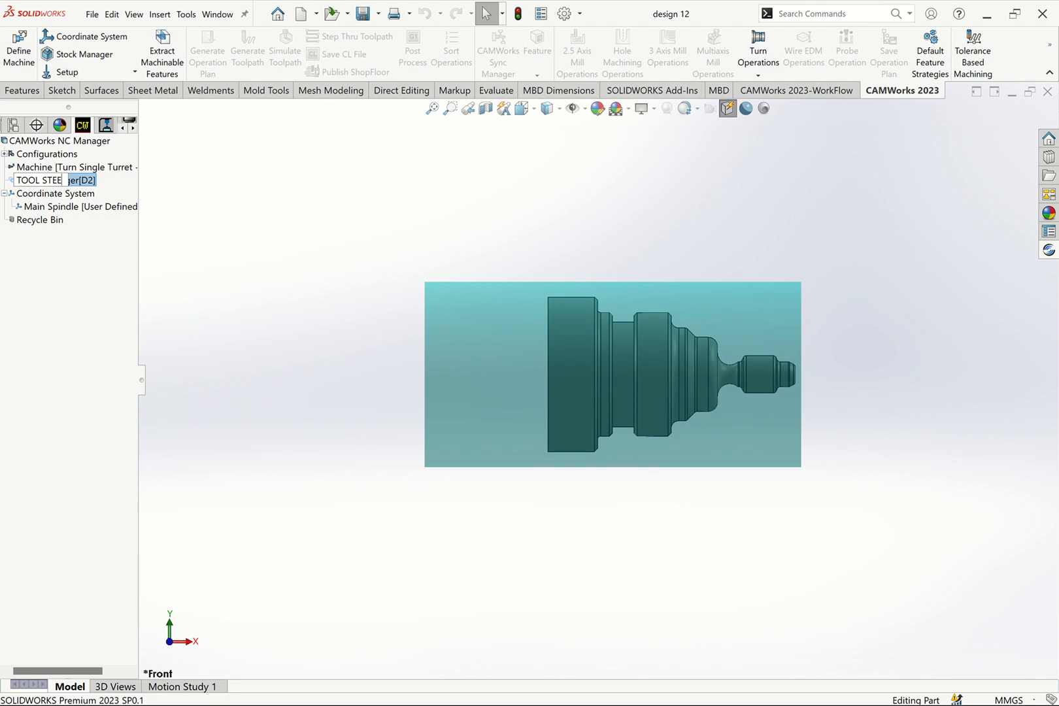
text(L)
- Rename the main spindle's coordinate system as WCS G54
click(52, 207)
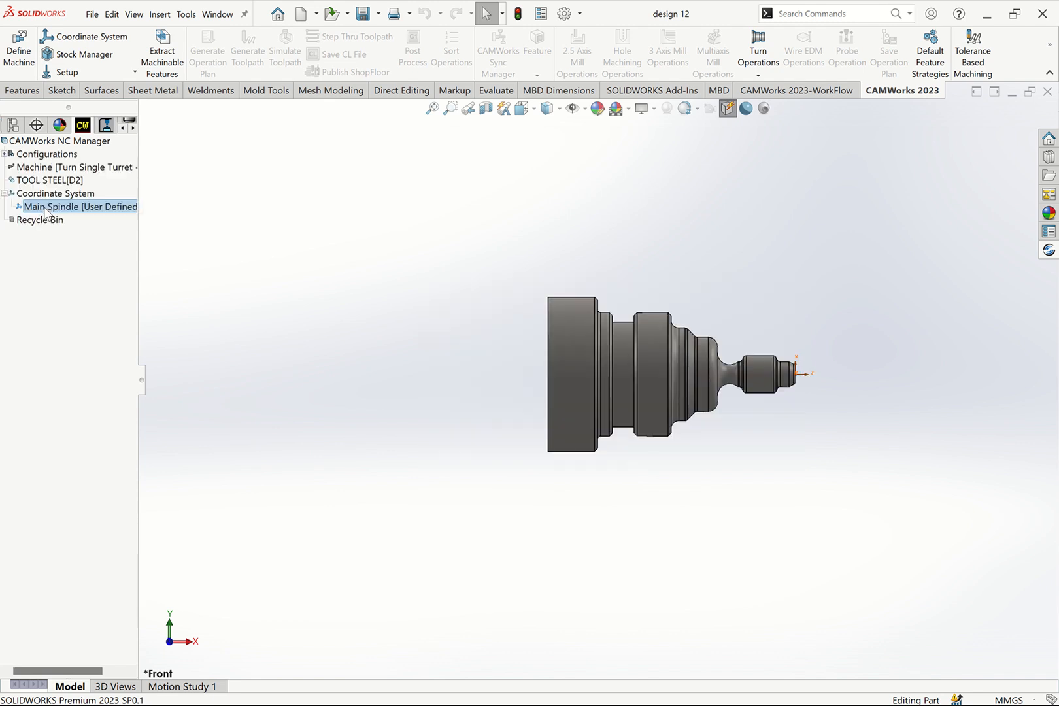
click(78, 209)
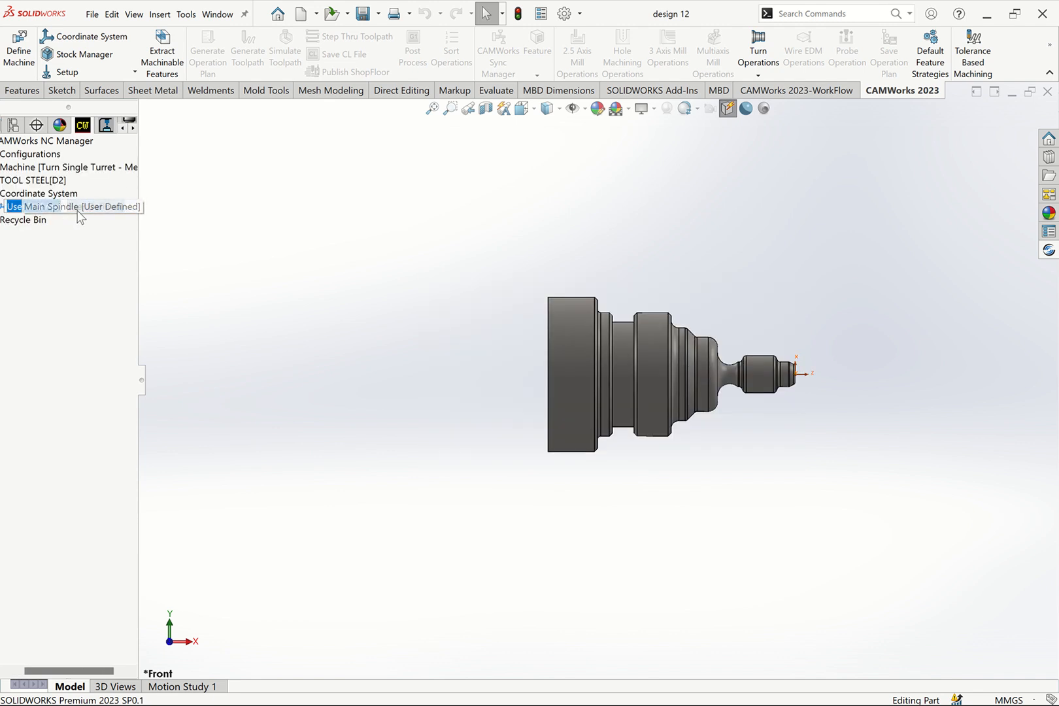
text(W)
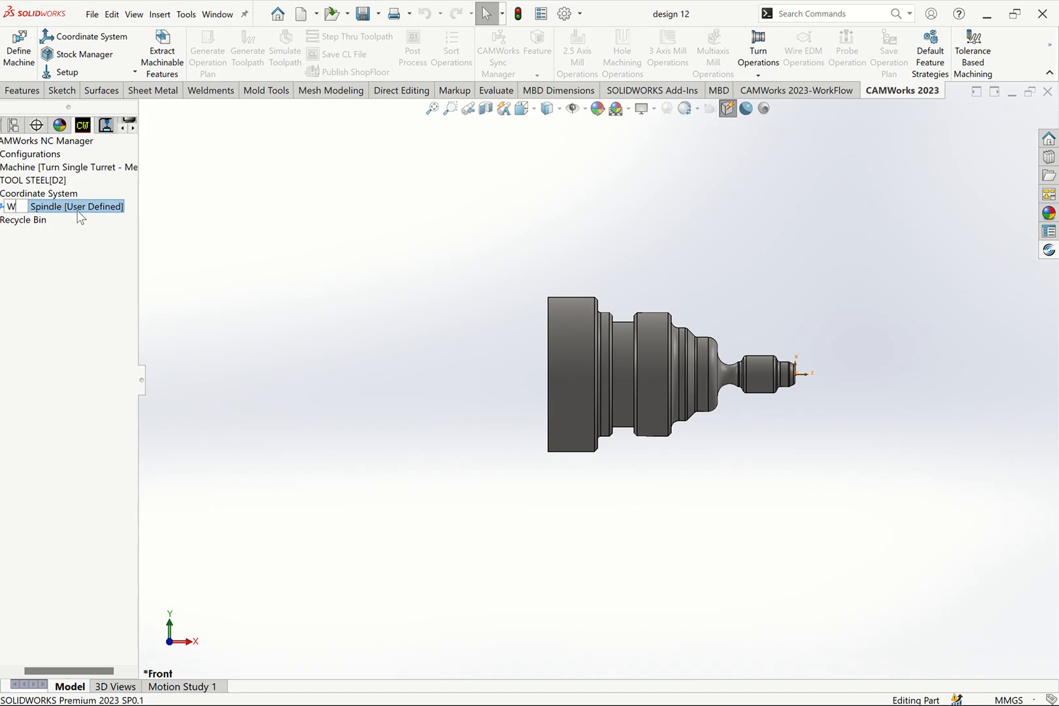
text(CS G54)
click(264, 271)
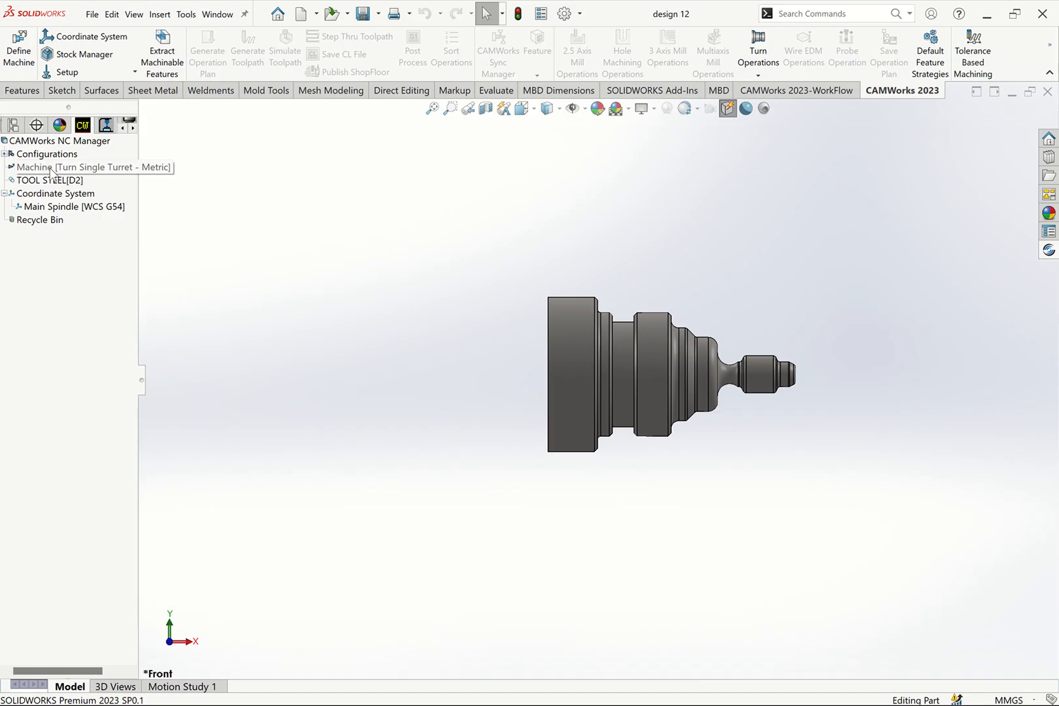
- Rename the machine entry in the NC Manager tree as Single Left Turret
click(92, 168)
click(91, 169)
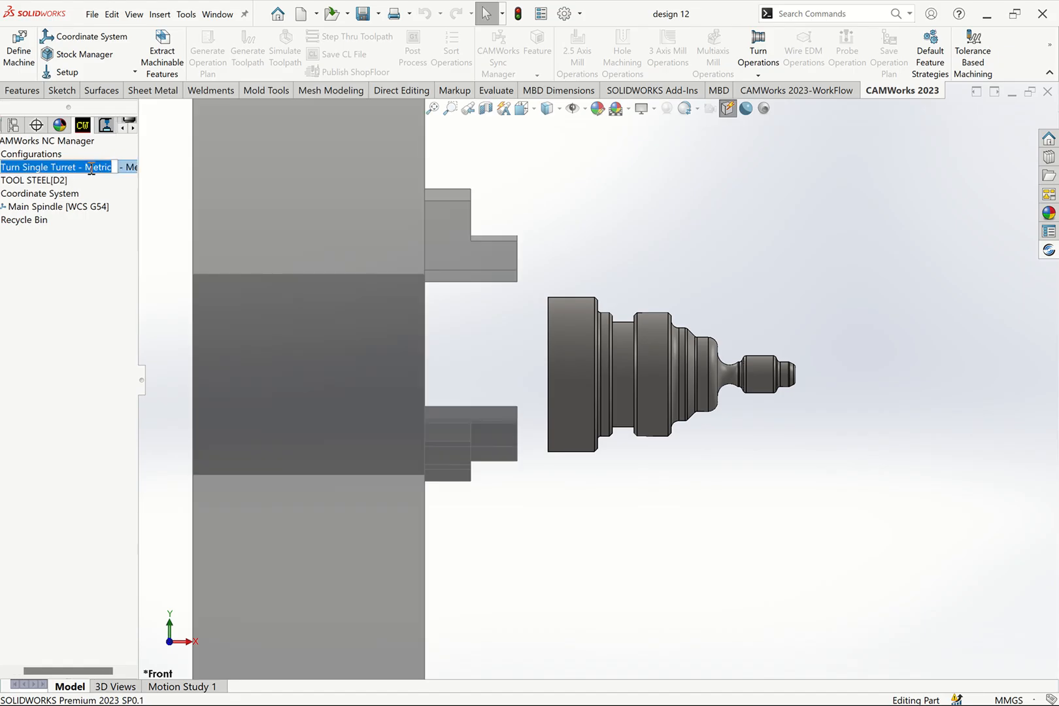
text(SING)
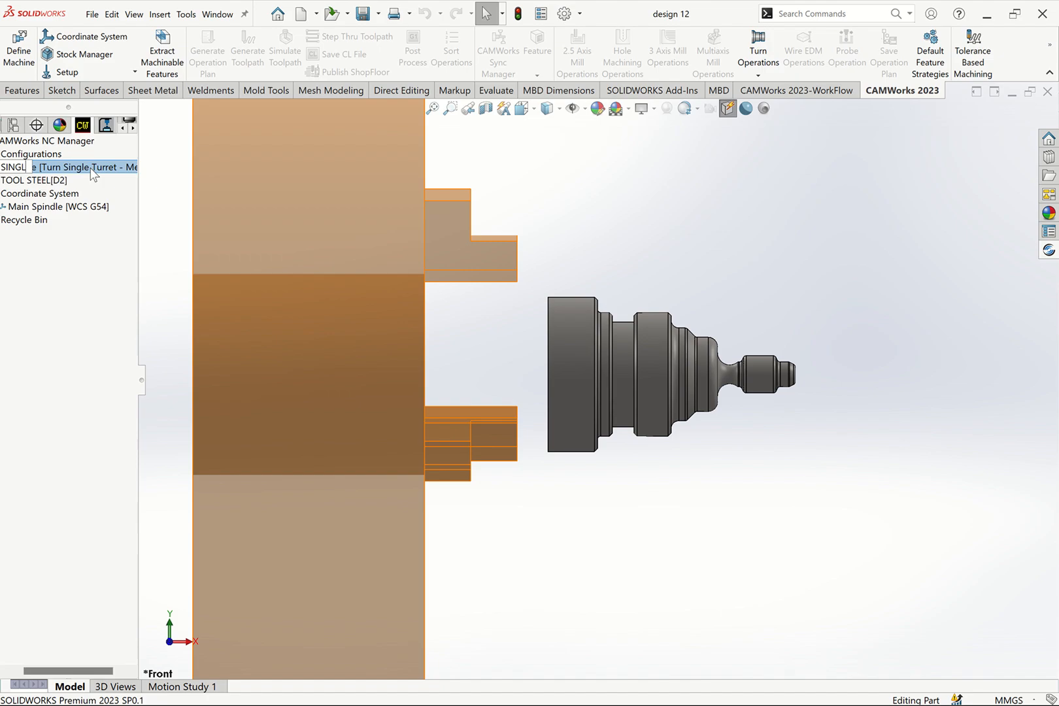
text(L)
key(BackSpace)
key(BackSpace)
key(BackSpace)
text(ingle)
click(552, 194)
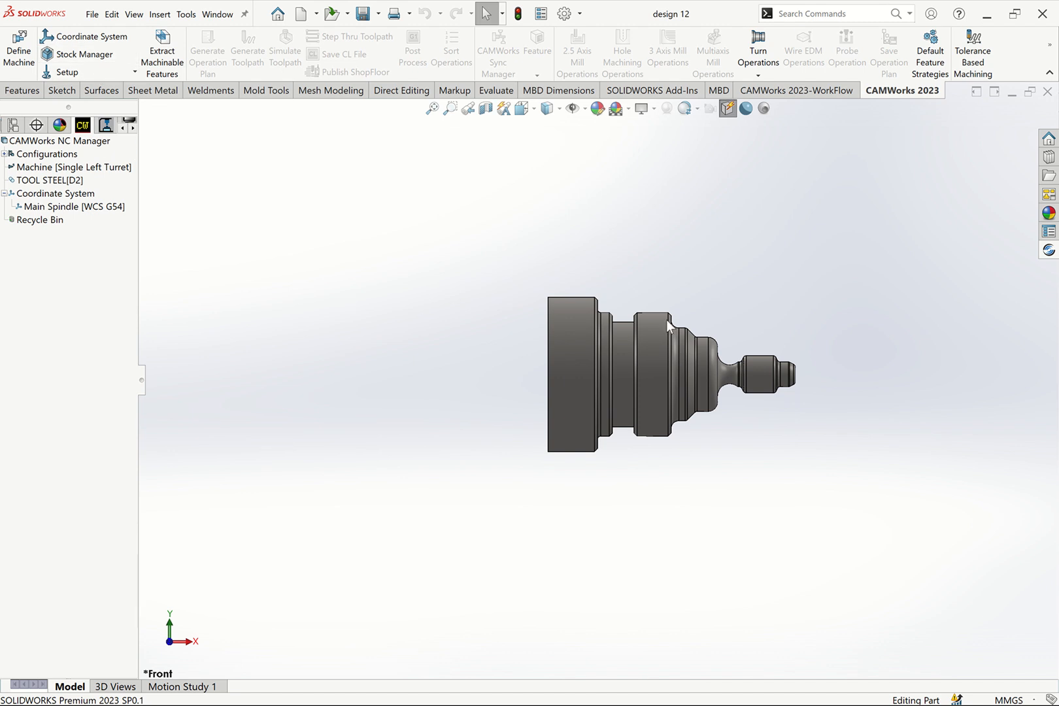
- Extract the part's machinable turning features and generate the operation plan for them
scroll(743, 399, down, 2)
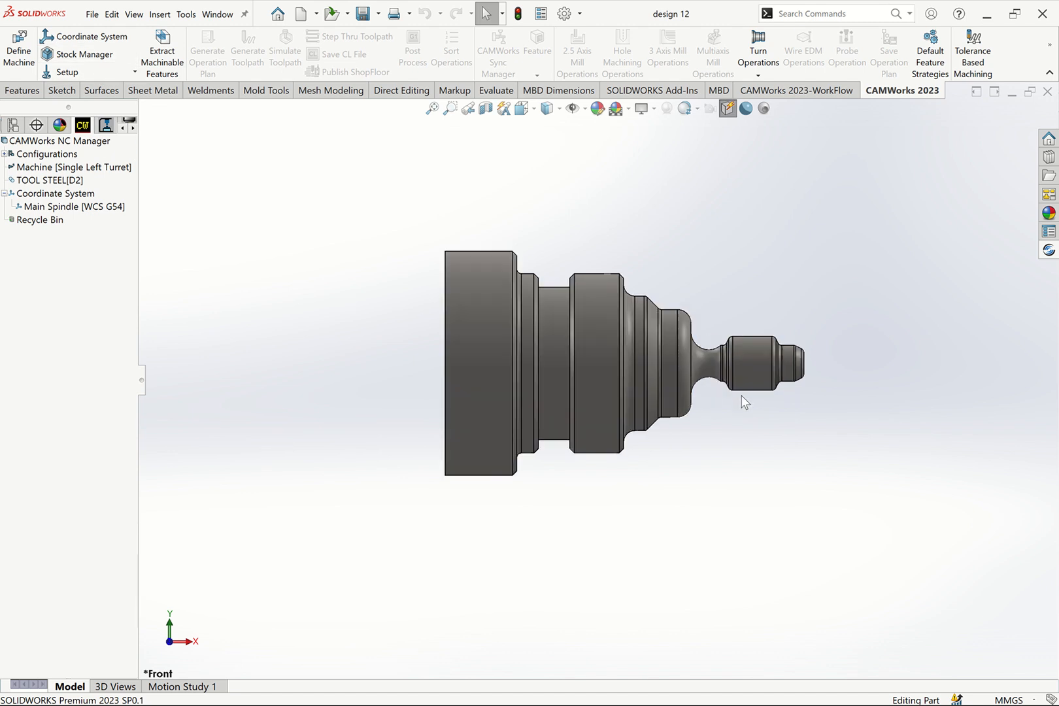
click(168, 62)
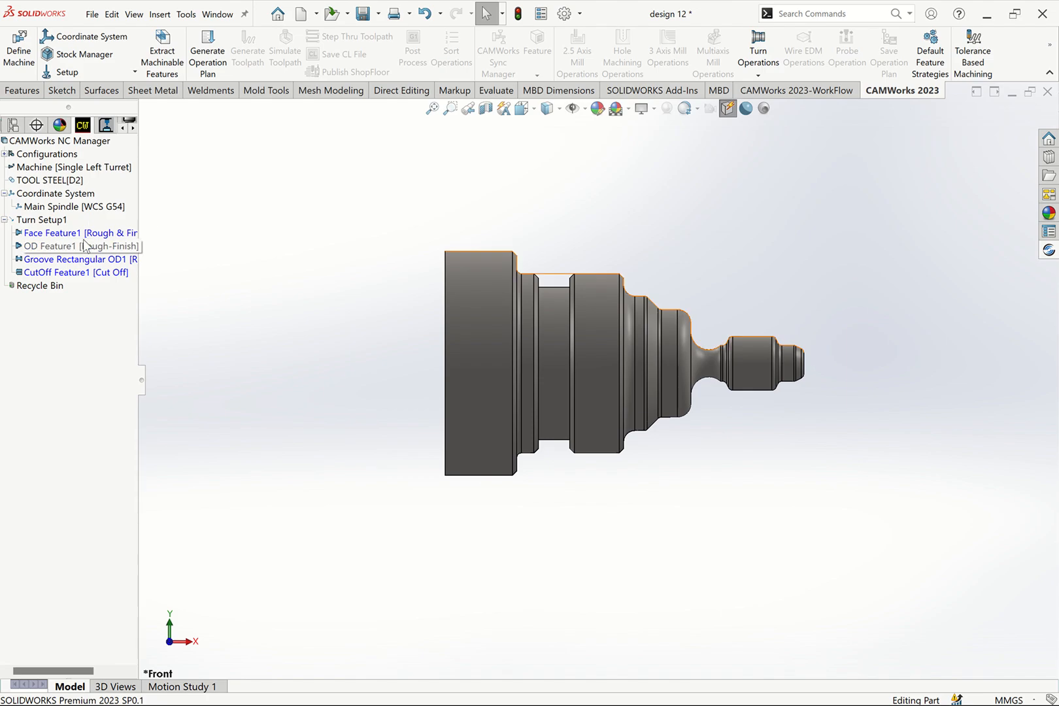
click(210, 53)
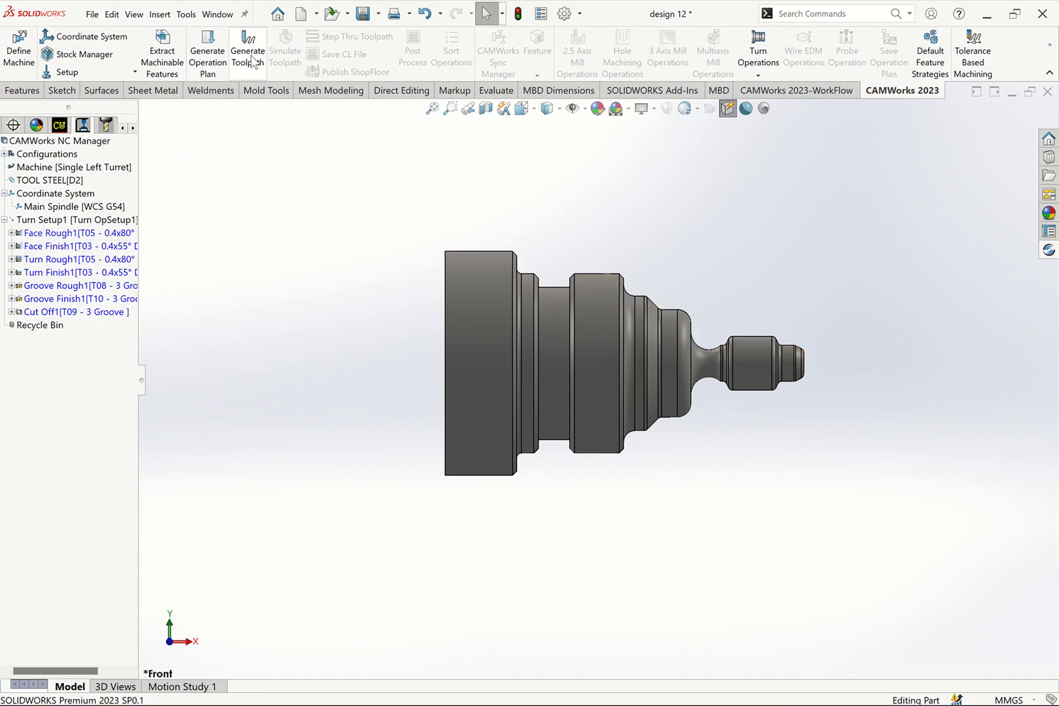
- Reorder the turning operations so that Turn Rough1 comes directly after Face Rough1, ahead of Face Finish1
mouse_move(68, 260)
mouse_down()
mouse_move(68, 240)
mouse_move(68, 248)
mouse_up()
click(68, 249)
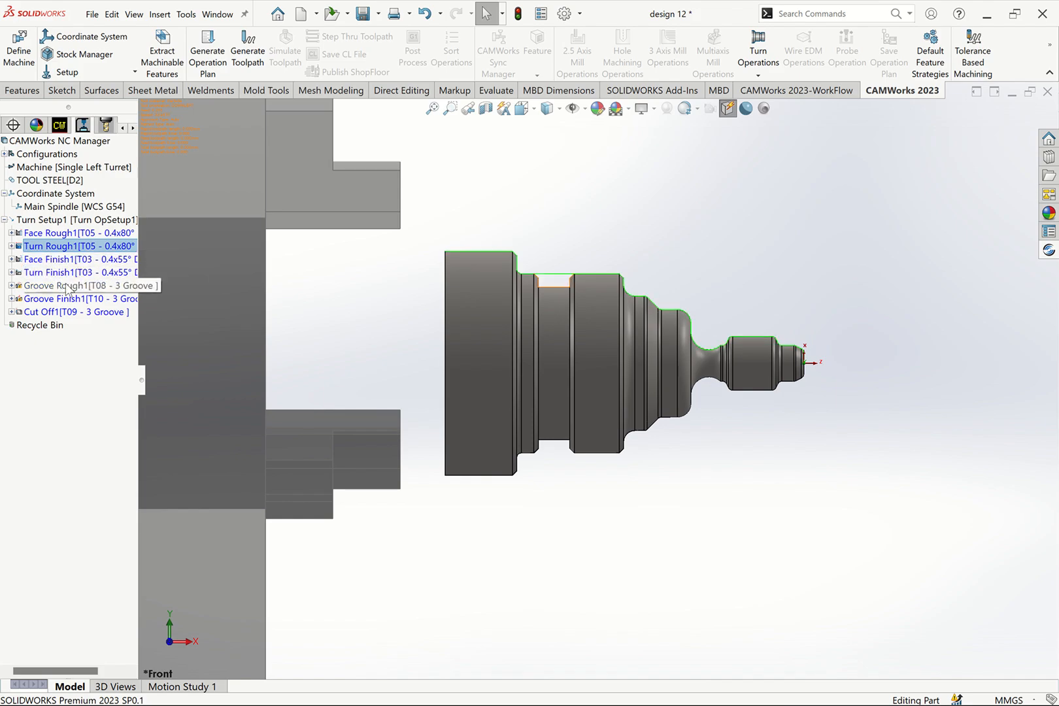
click(70, 246)
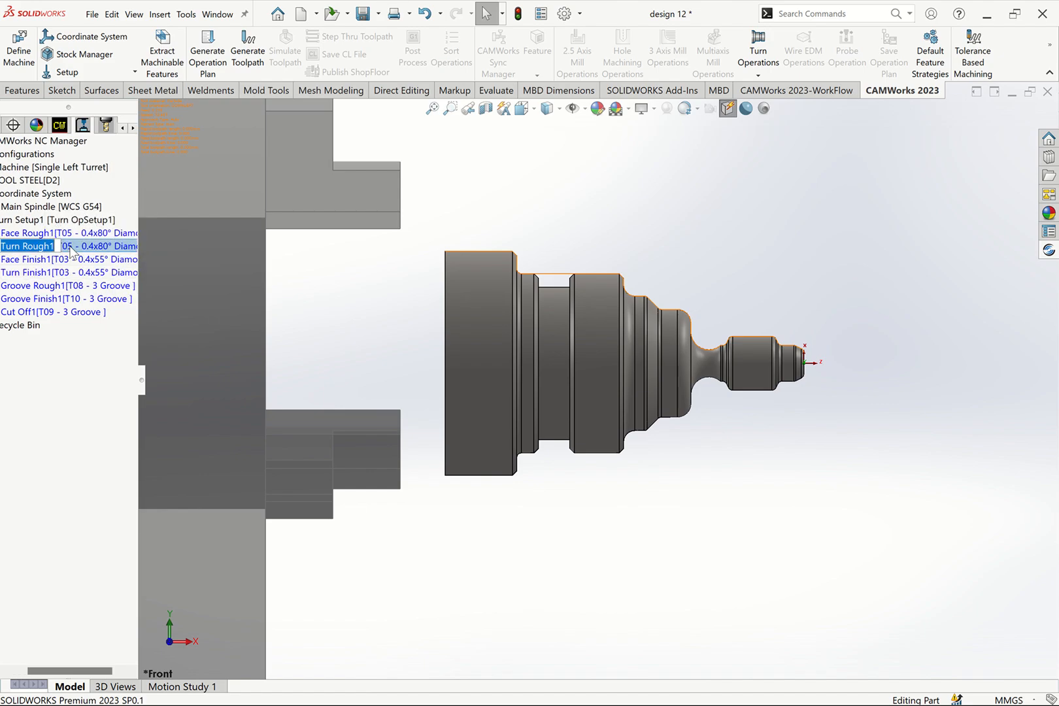
click(306, 324)
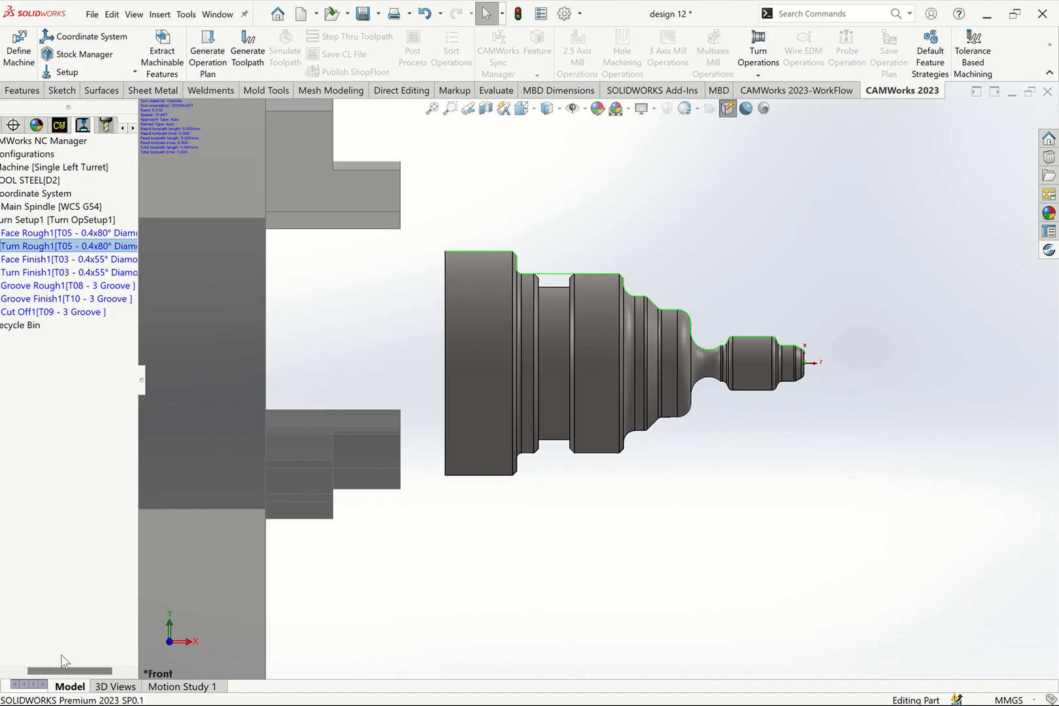
drag(53, 673, 39, 673)
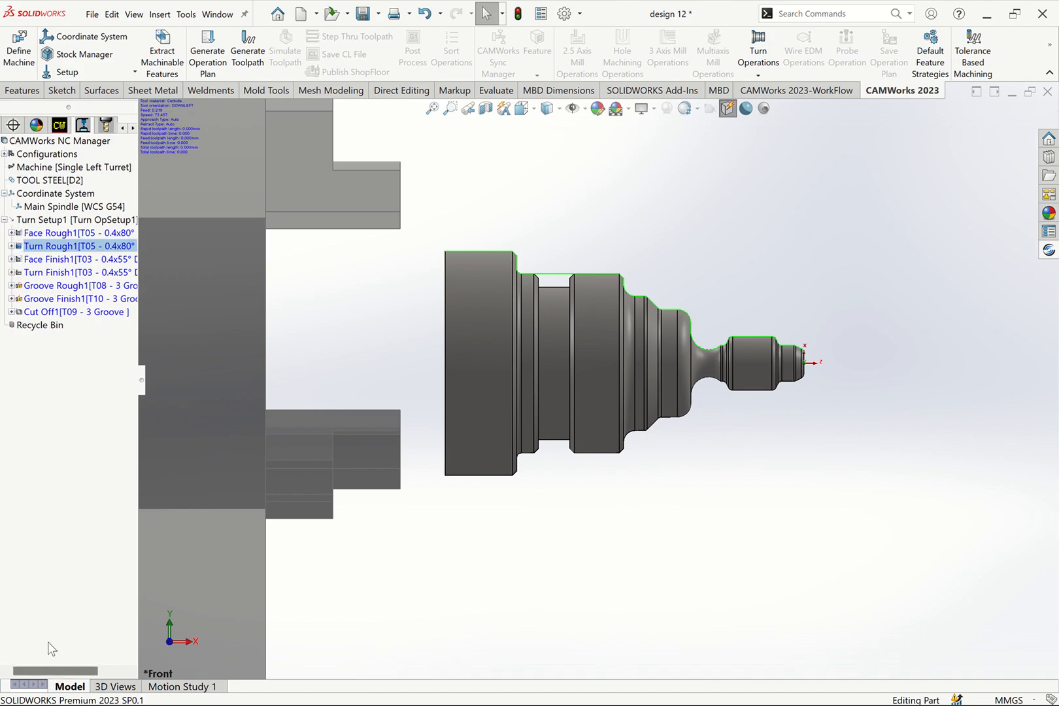
- Try to switch Face Finish1 to the VNMG160404 tool by highlighting it in the tool crib and accepting the operation parameters
ctrl+click(45, 261)
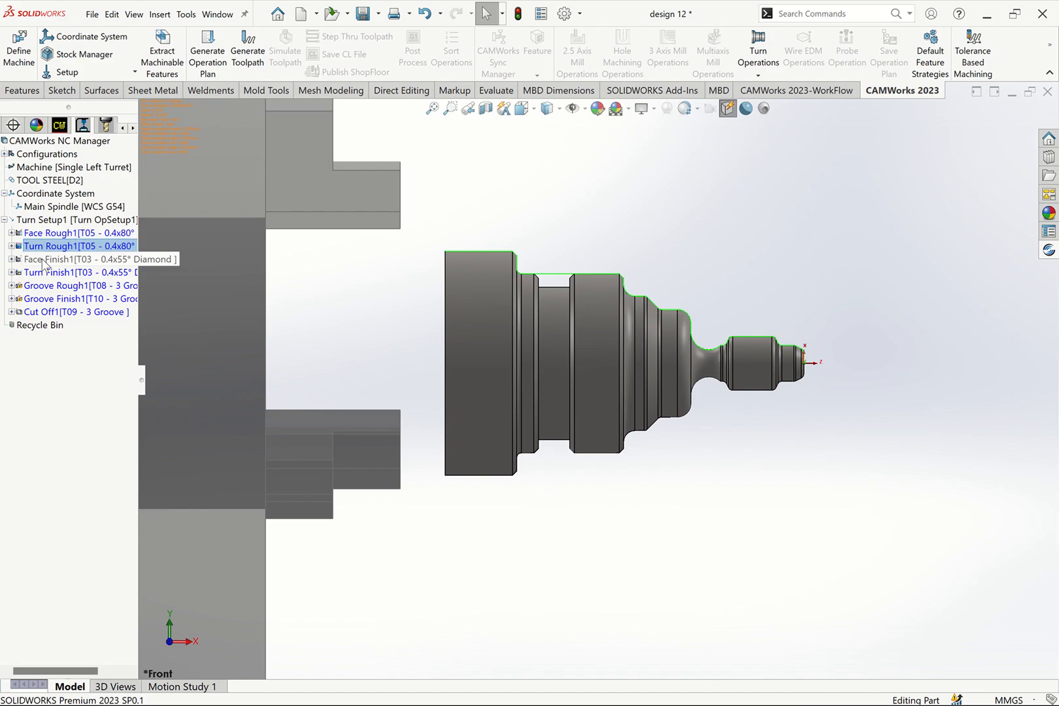
click(43, 259)
click(43, 261)
right_click(43, 262)
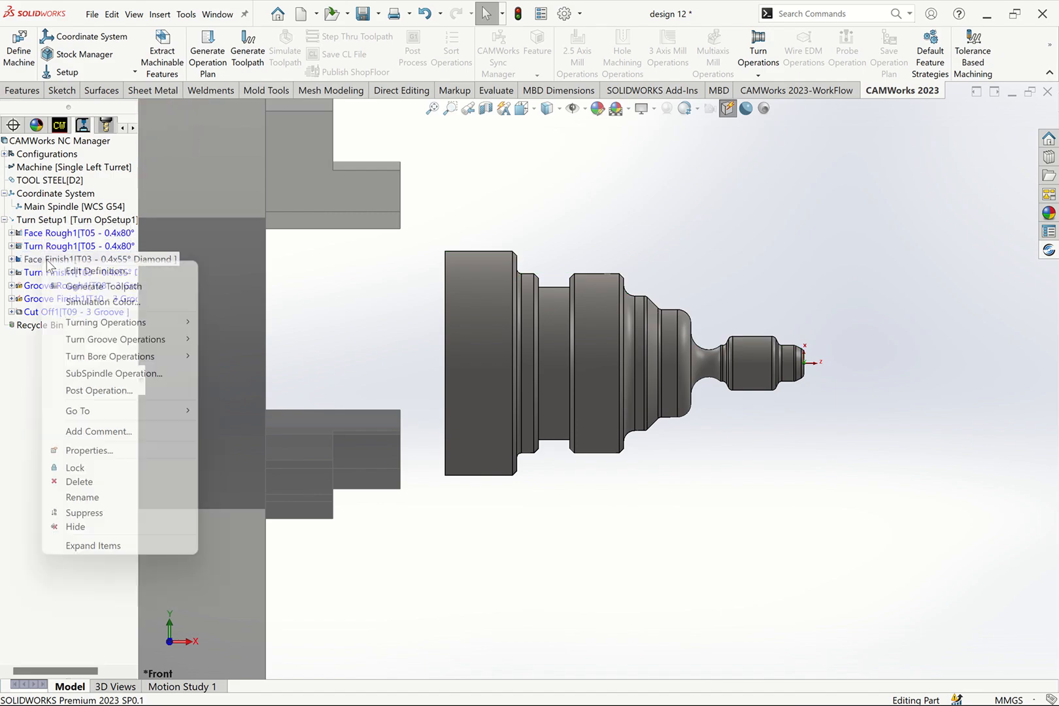
click(438, 370)
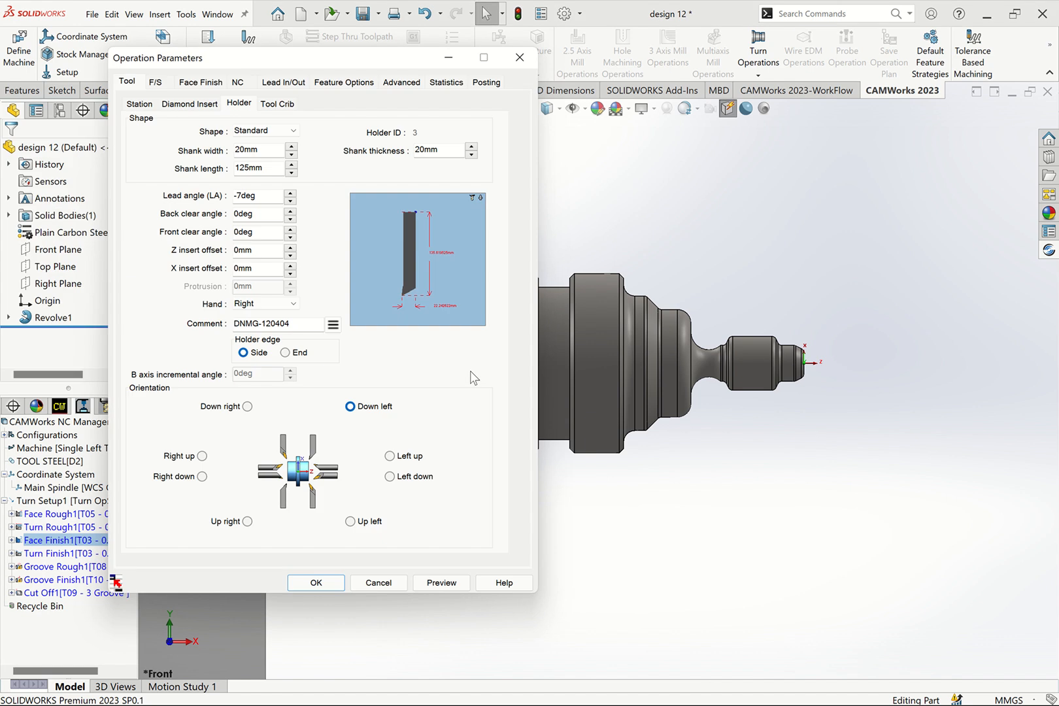
click(266, 106)
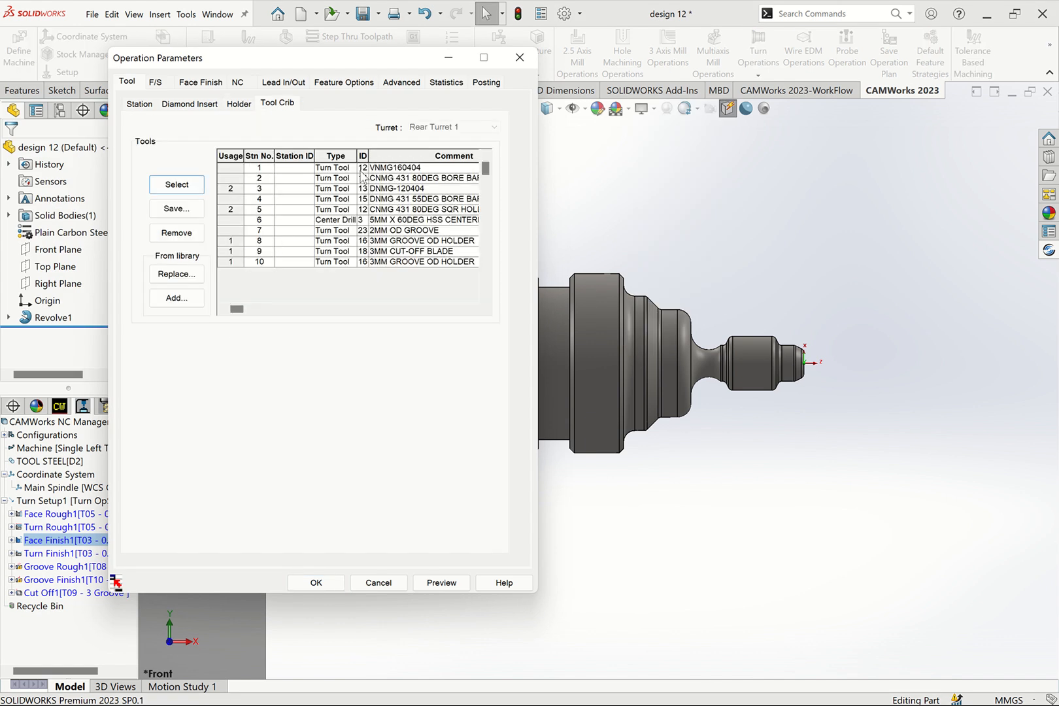
click(334, 168)
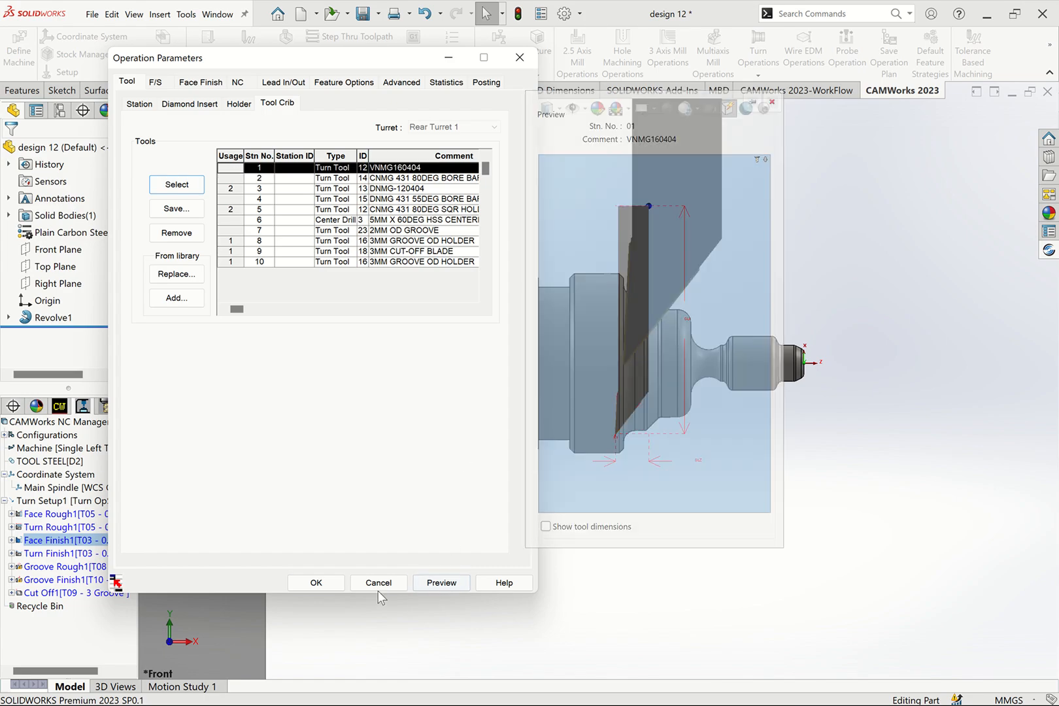
click(315, 582)
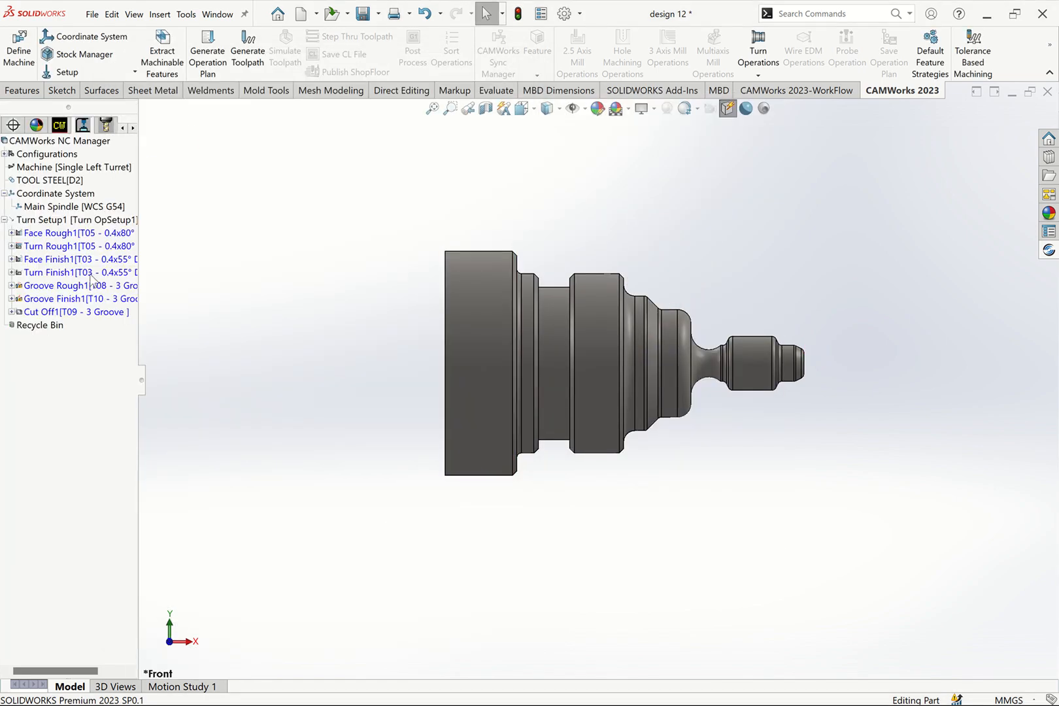
- Edit the Face Finish1 operation to use the station 1 VNMG160404 turning tool from the tool crib
right_click(36, 262)
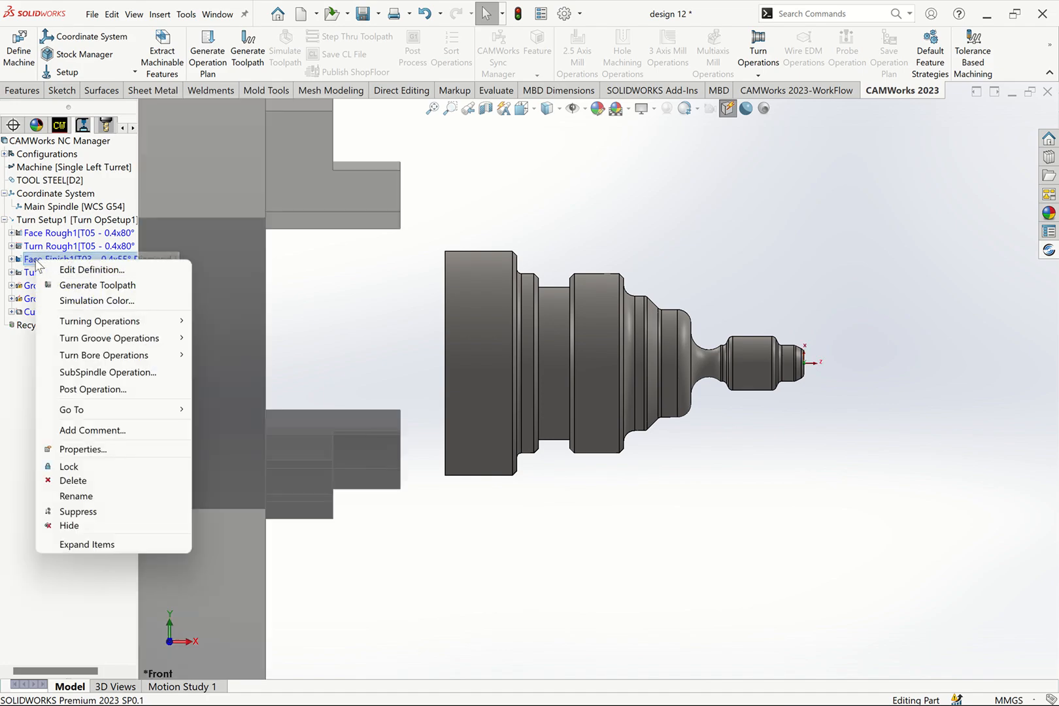
click(77, 269)
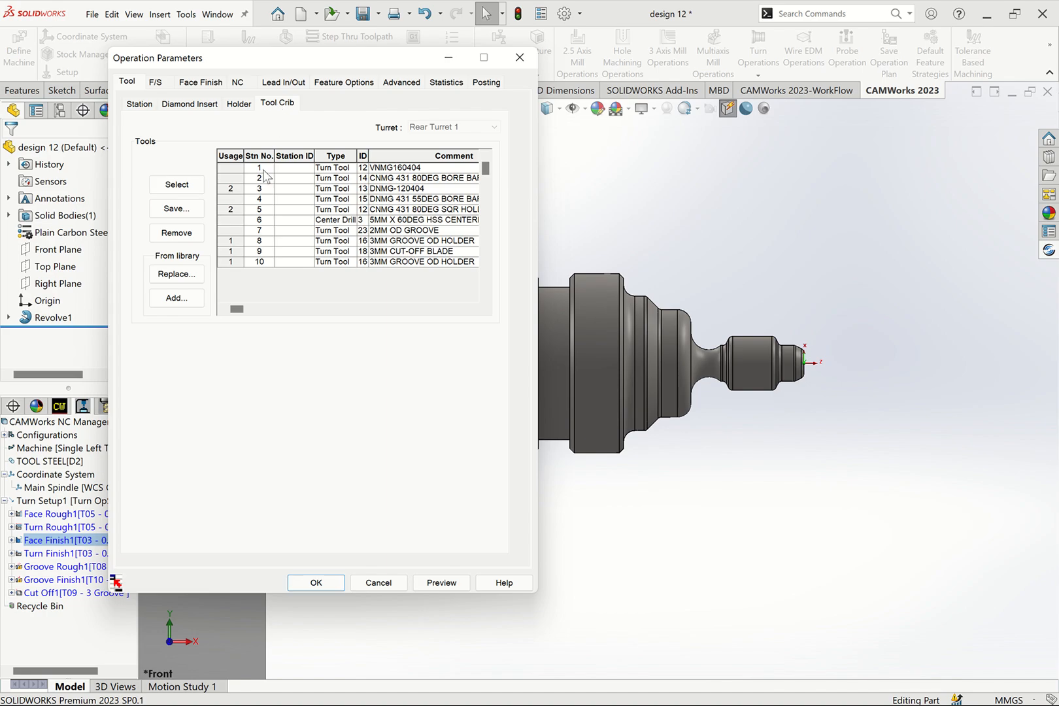
click(236, 169)
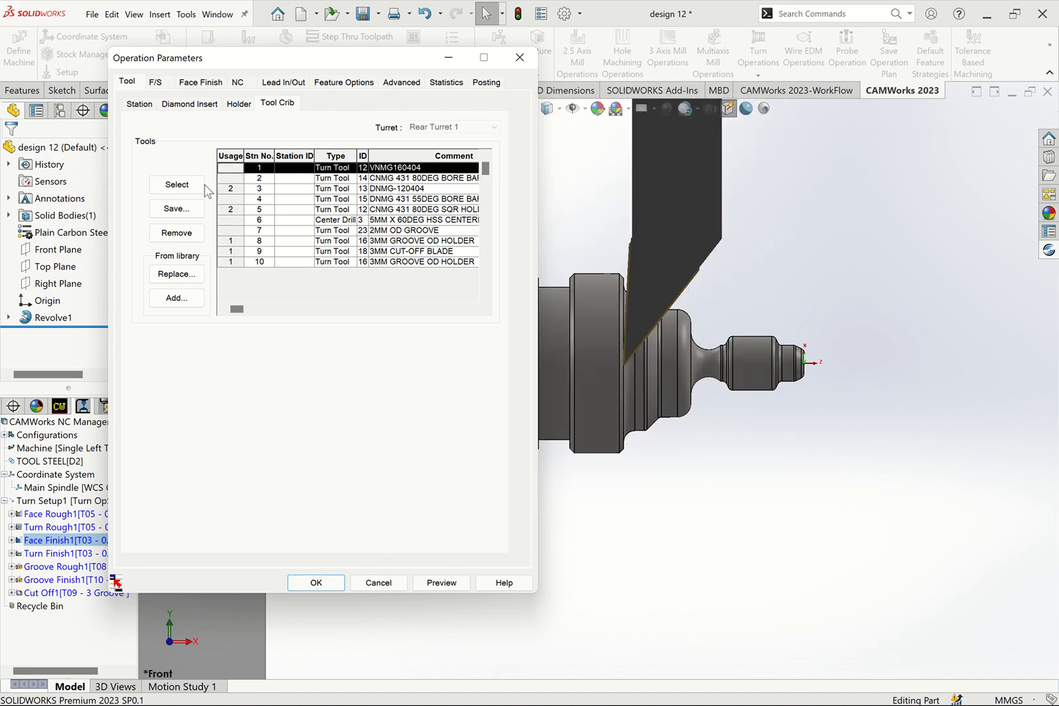
click(196, 186)
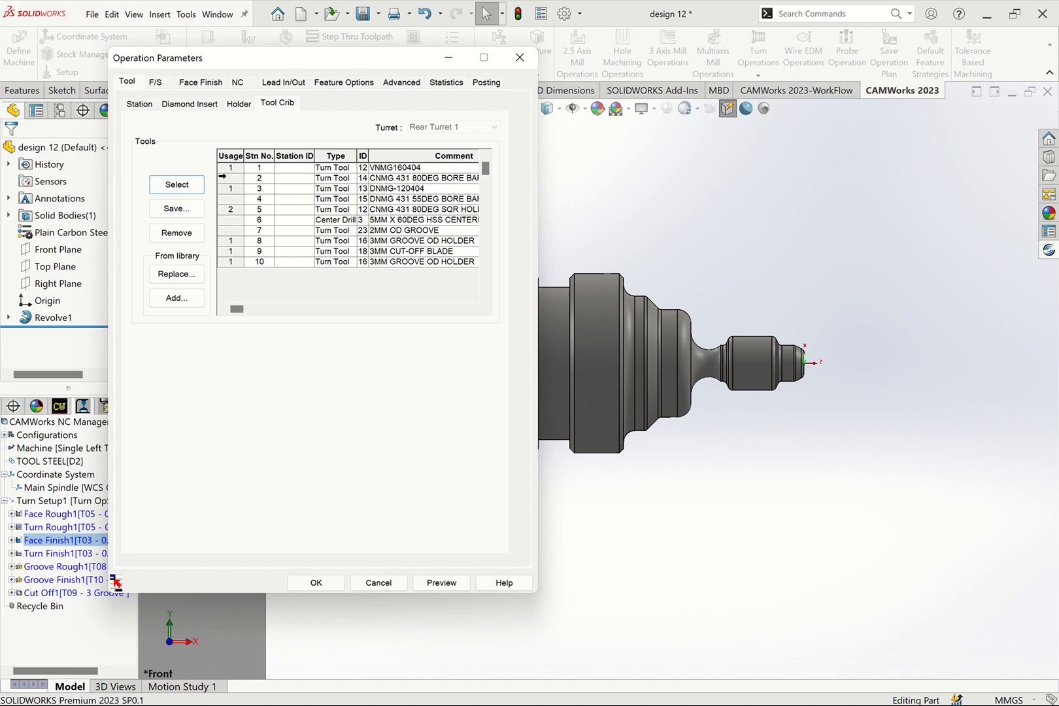
click(230, 170)
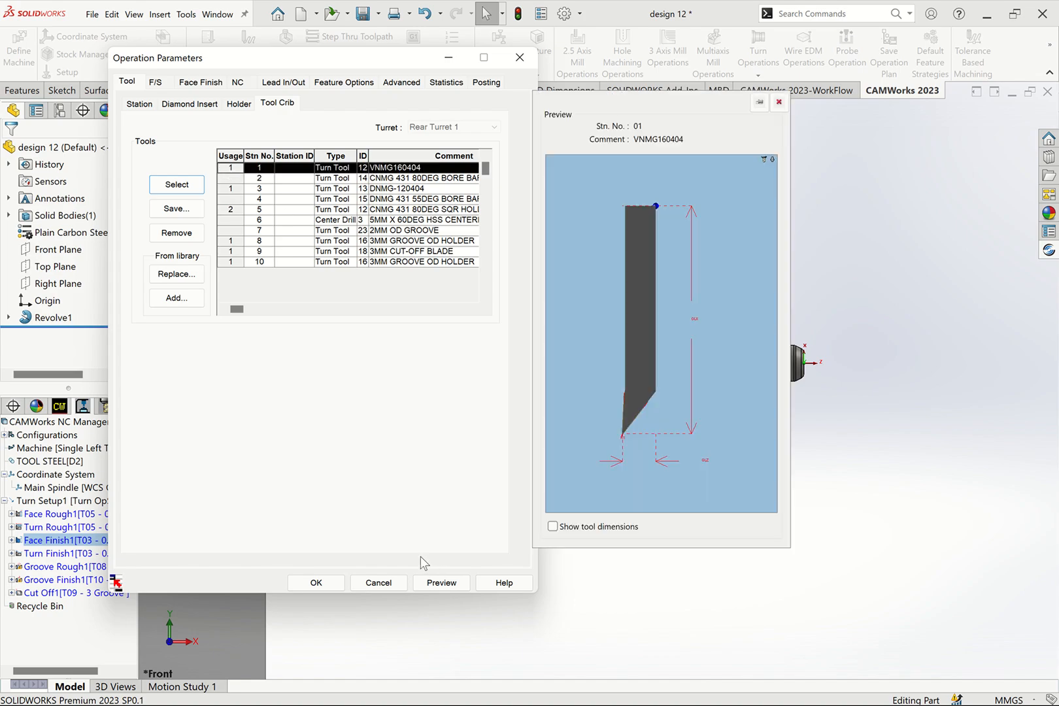
click(337, 584)
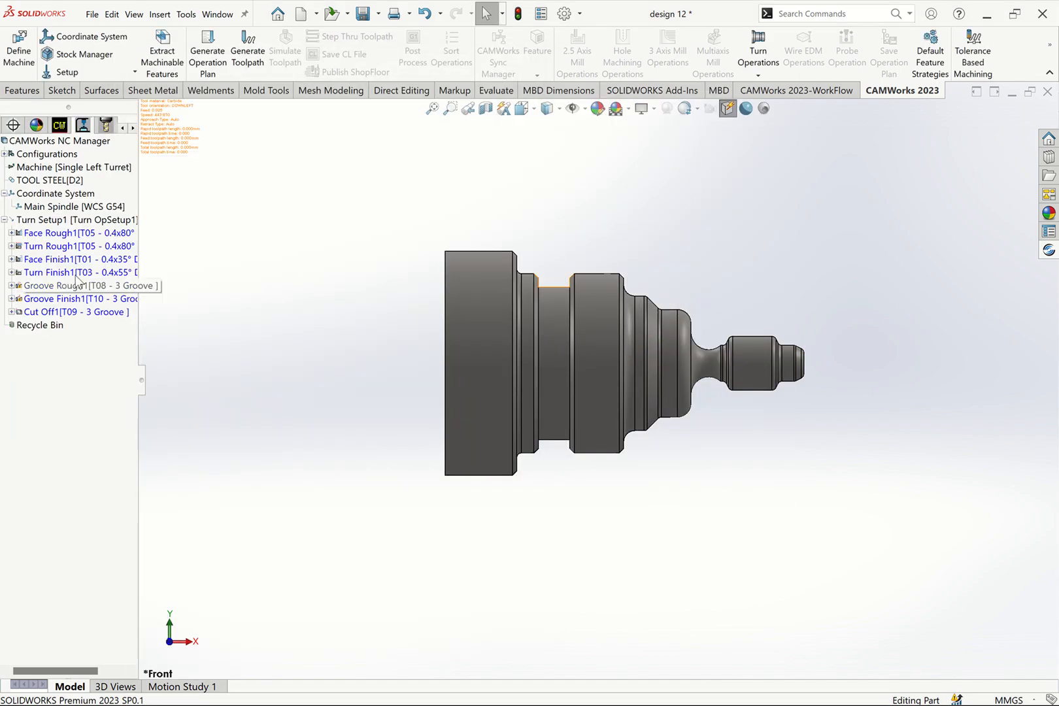
- Assign the station 1 VNMG160404 tool from the tool crib to the Turn Finish1 operation
right_click(42, 275)
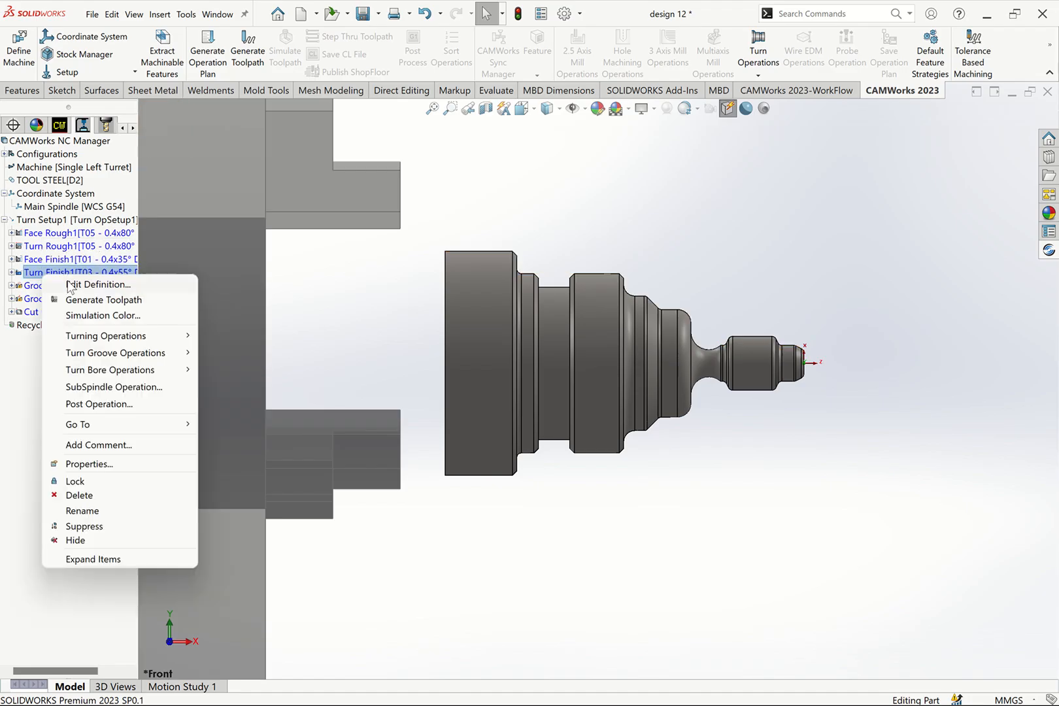
click(92, 281)
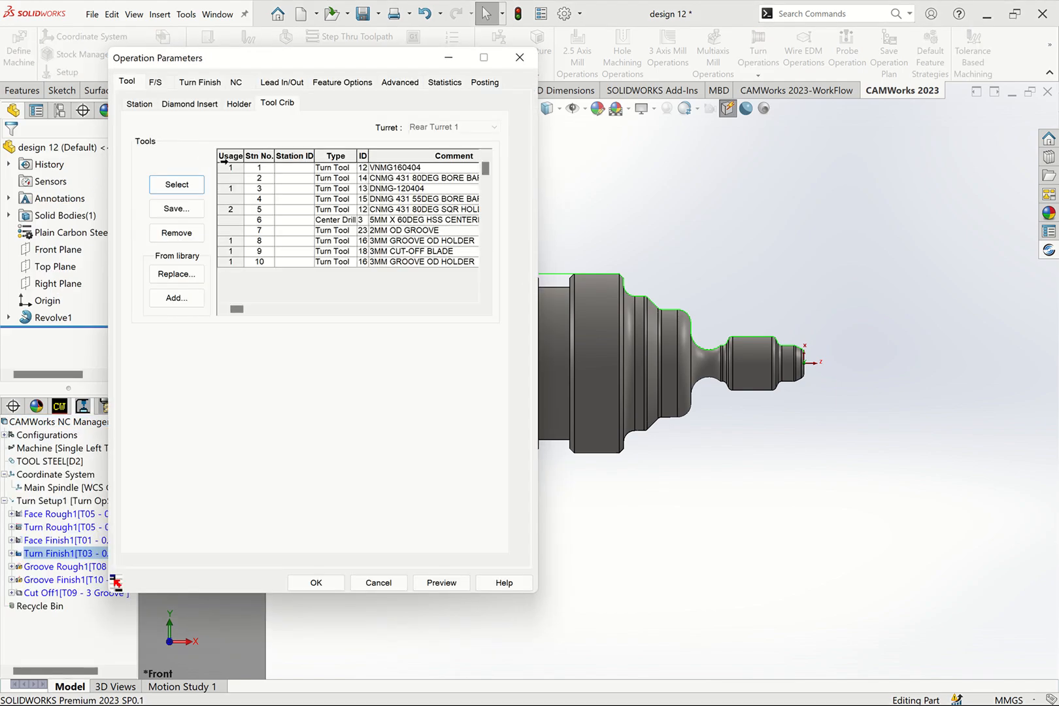
click(222, 169)
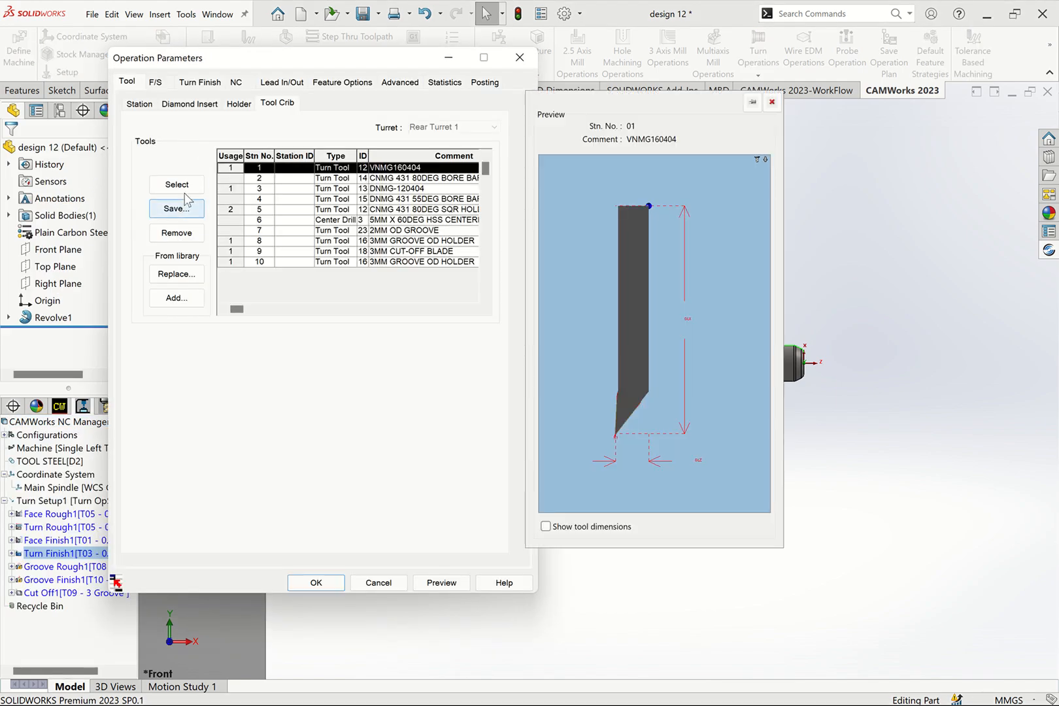
click(183, 186)
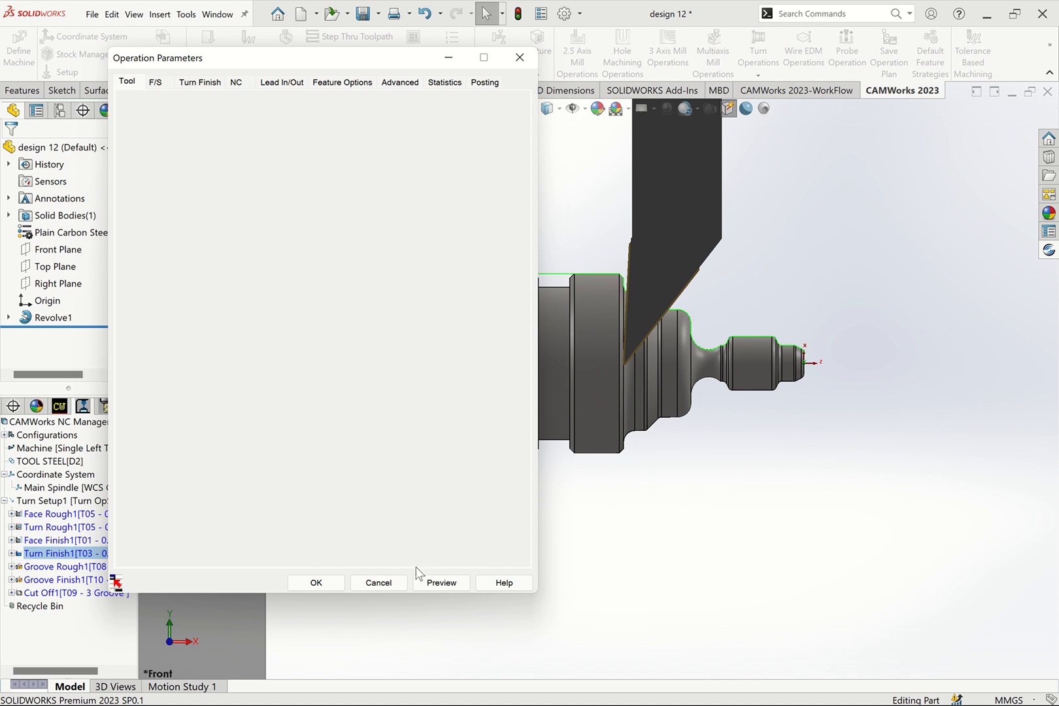
click(331, 586)
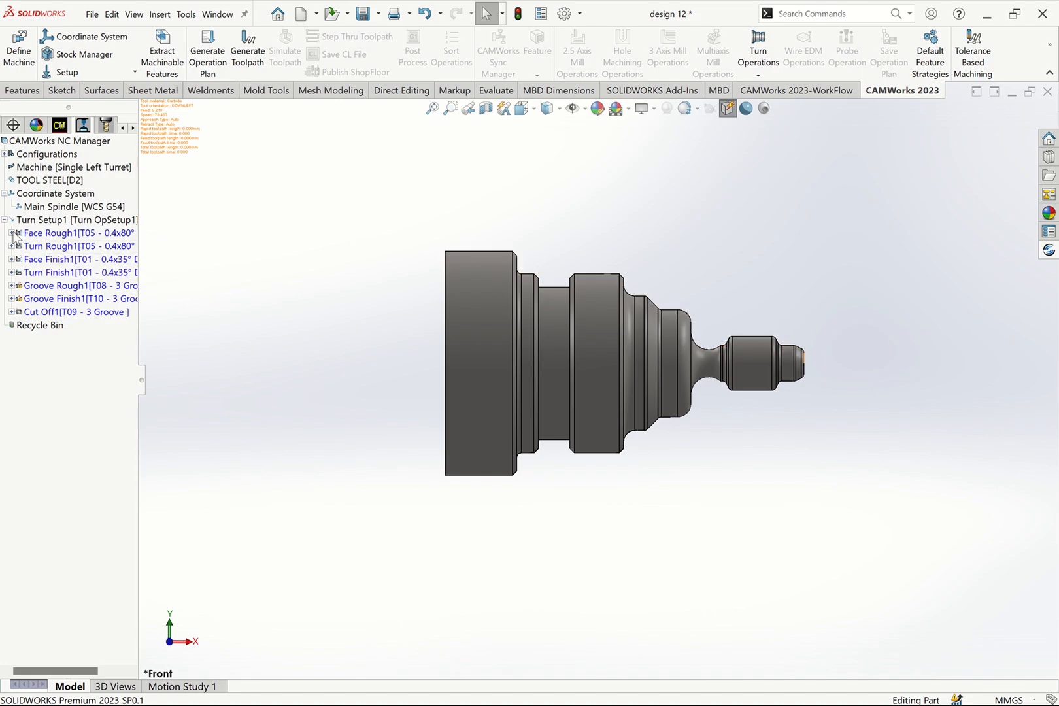
- Compare the diamond-insert tools in the crib and assign the station 3 DNMG-120404 tool to the Face Rough1 operation
click(50, 234)
right_click(50, 234)
click(98, 245)
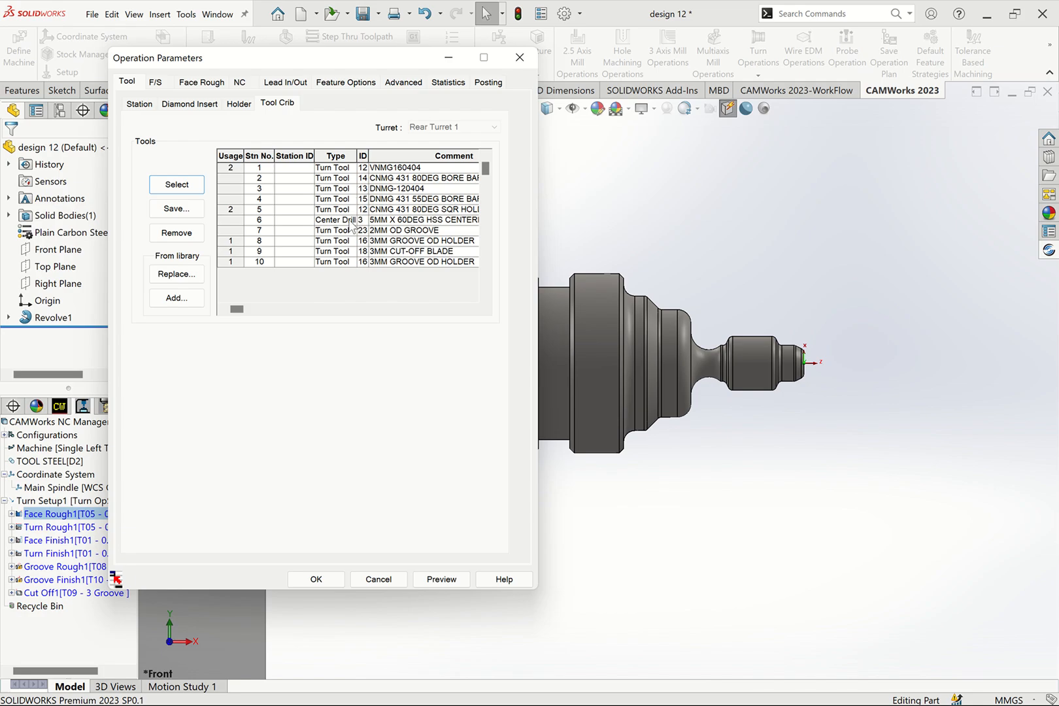
click(401, 200)
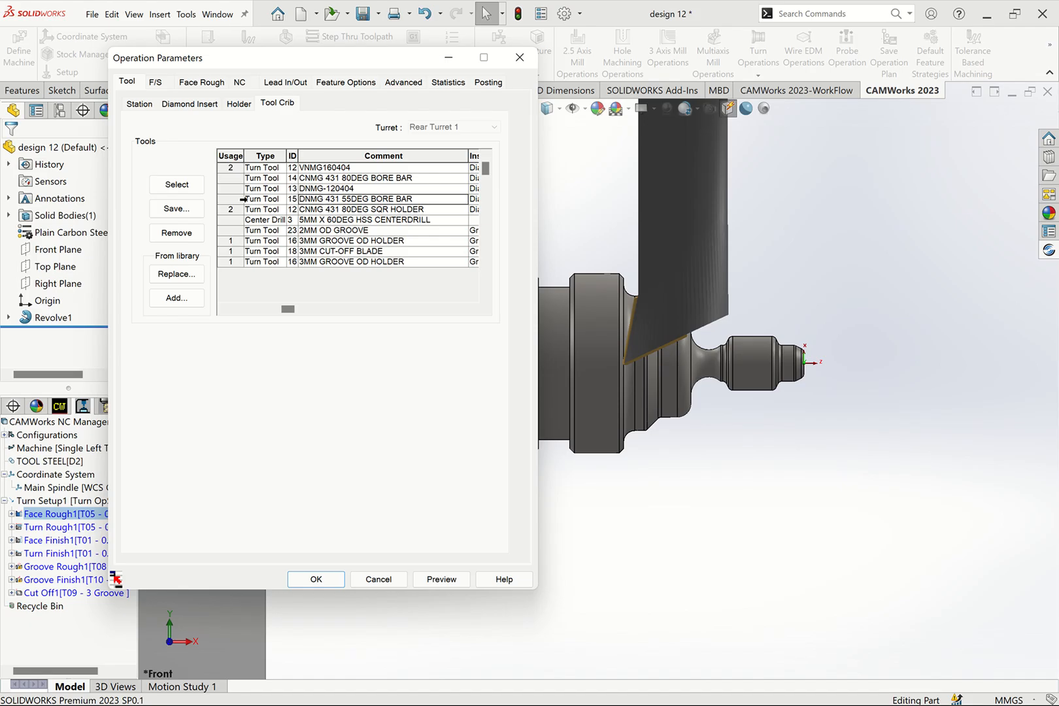
mouse_move(333, 206)
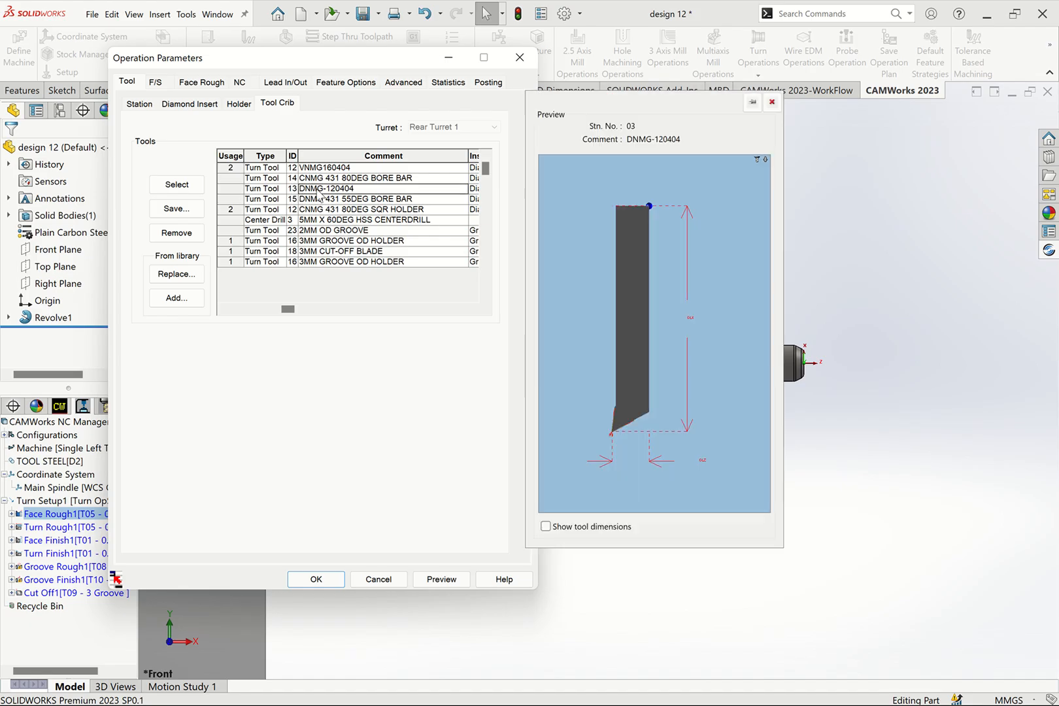
click(217, 189)
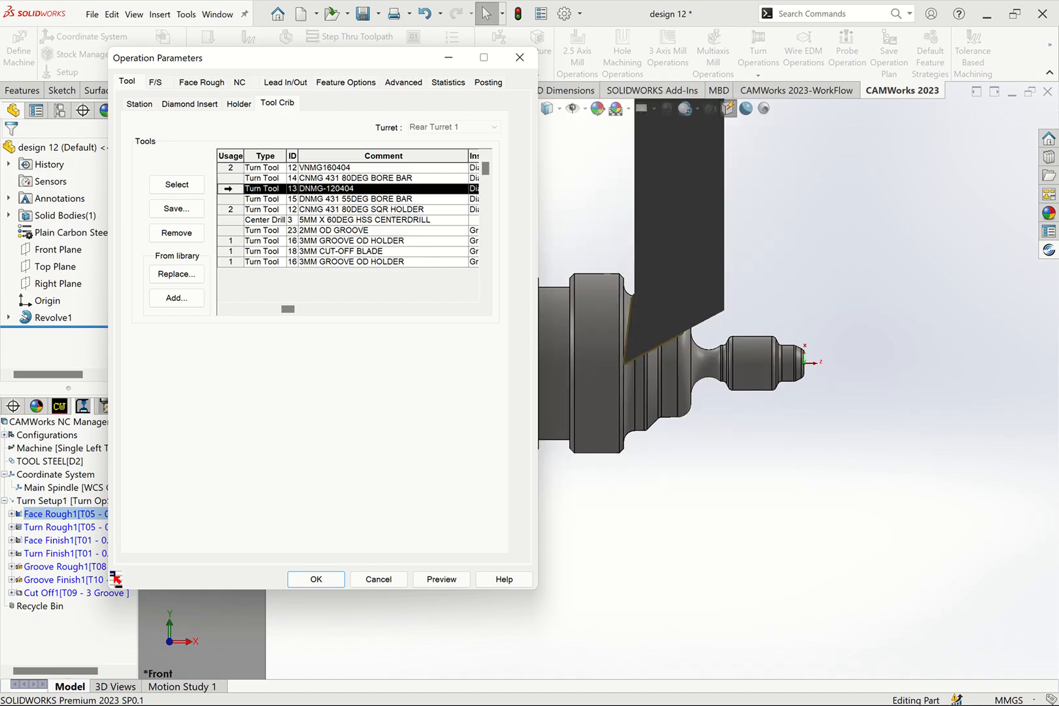
click(176, 185)
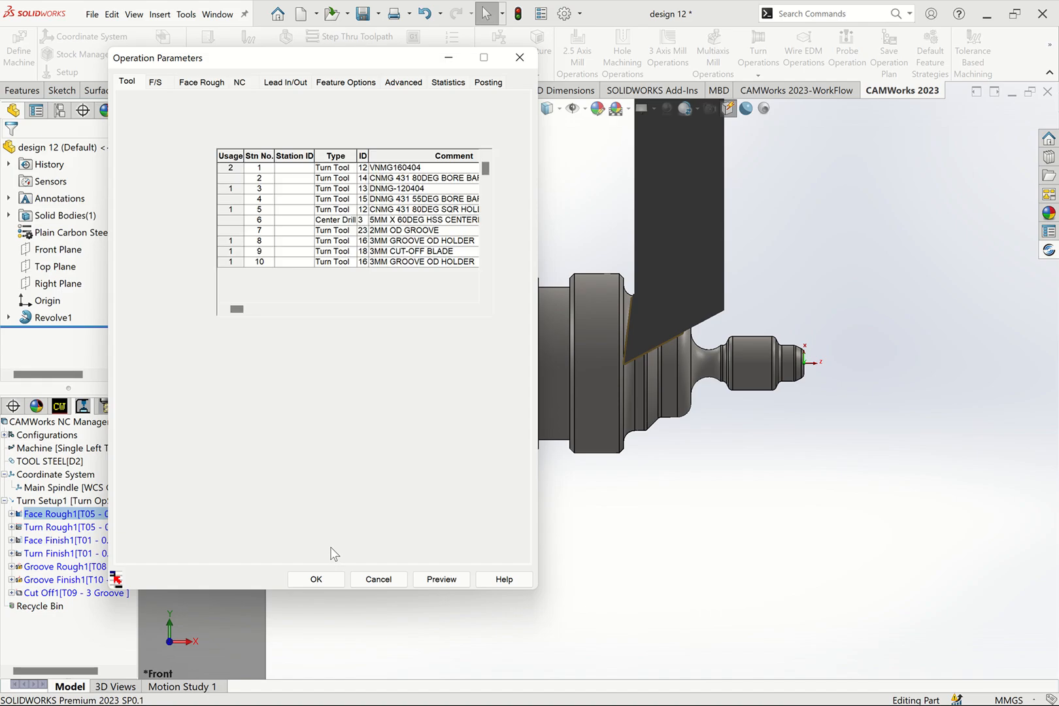
click(326, 581)
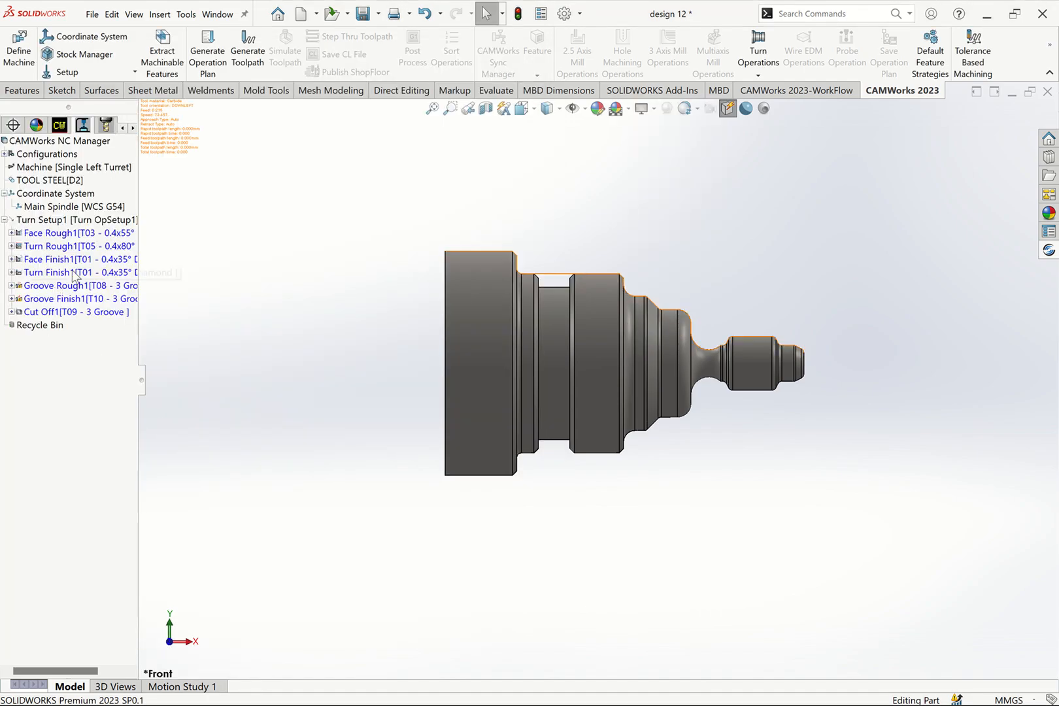
- Assign the station 3 DNMG-120404 tool from the tool crib to Turn Rough1 and generate the toolpaths for all operations
click(32, 248)
right_click(32, 247)
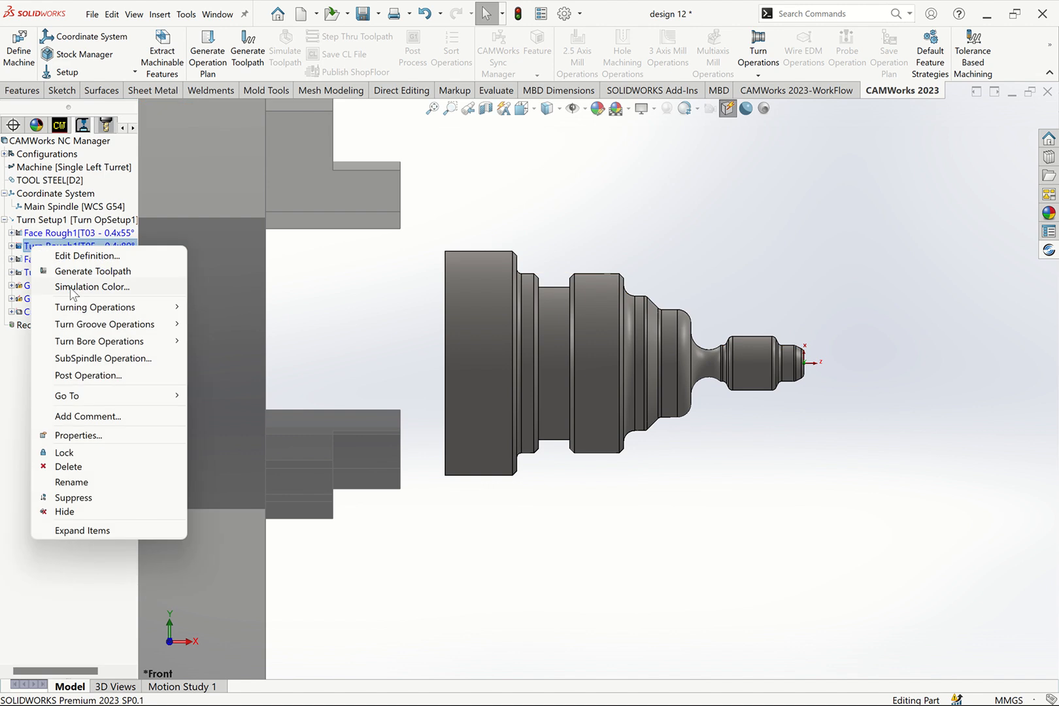
click(90, 257)
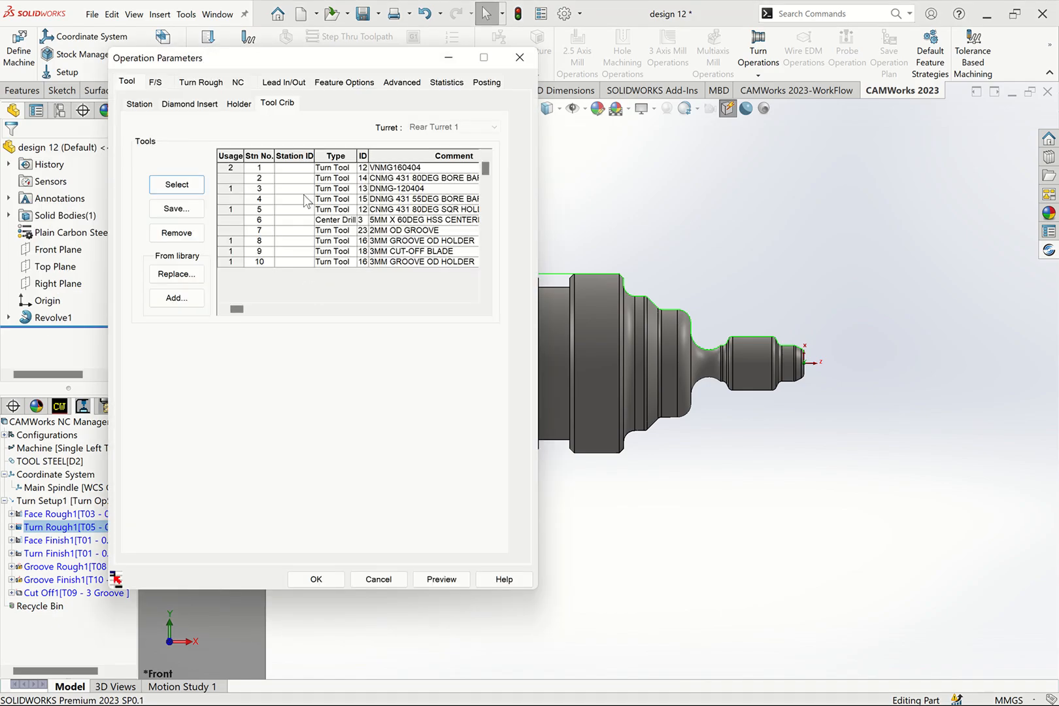
click(228, 189)
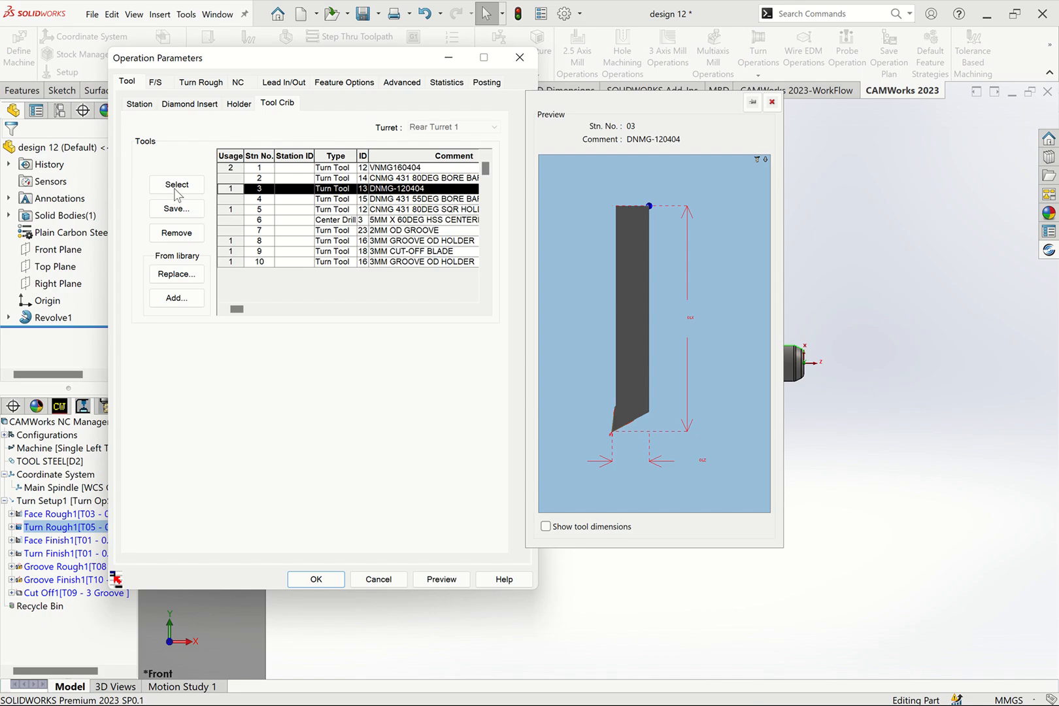
click(175, 188)
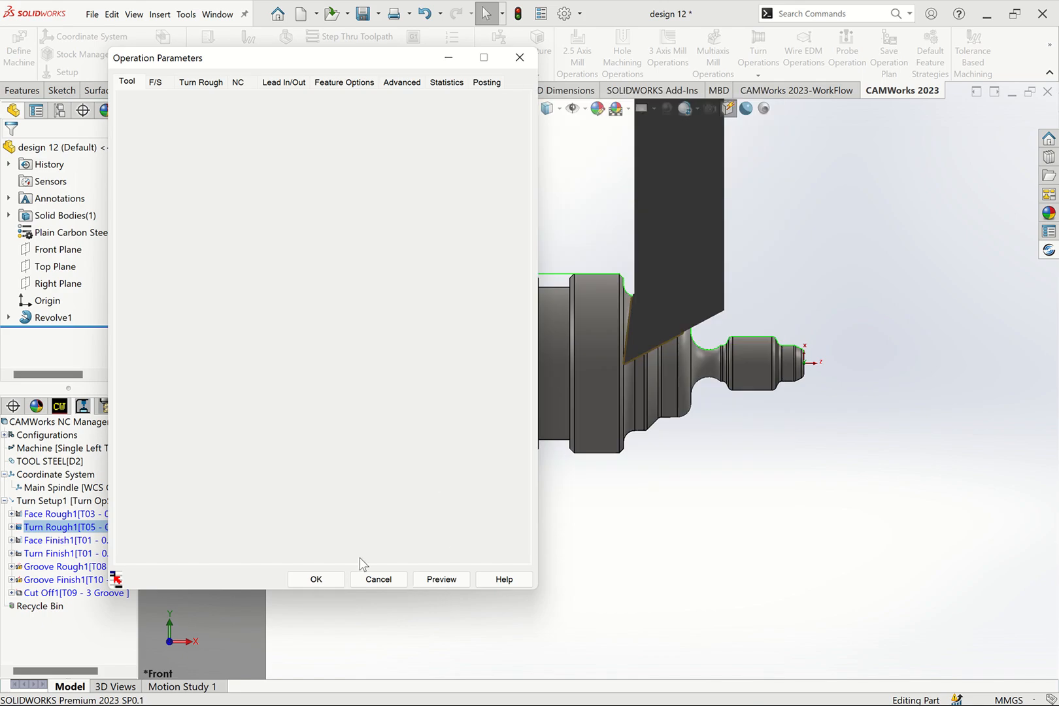
click(325, 580)
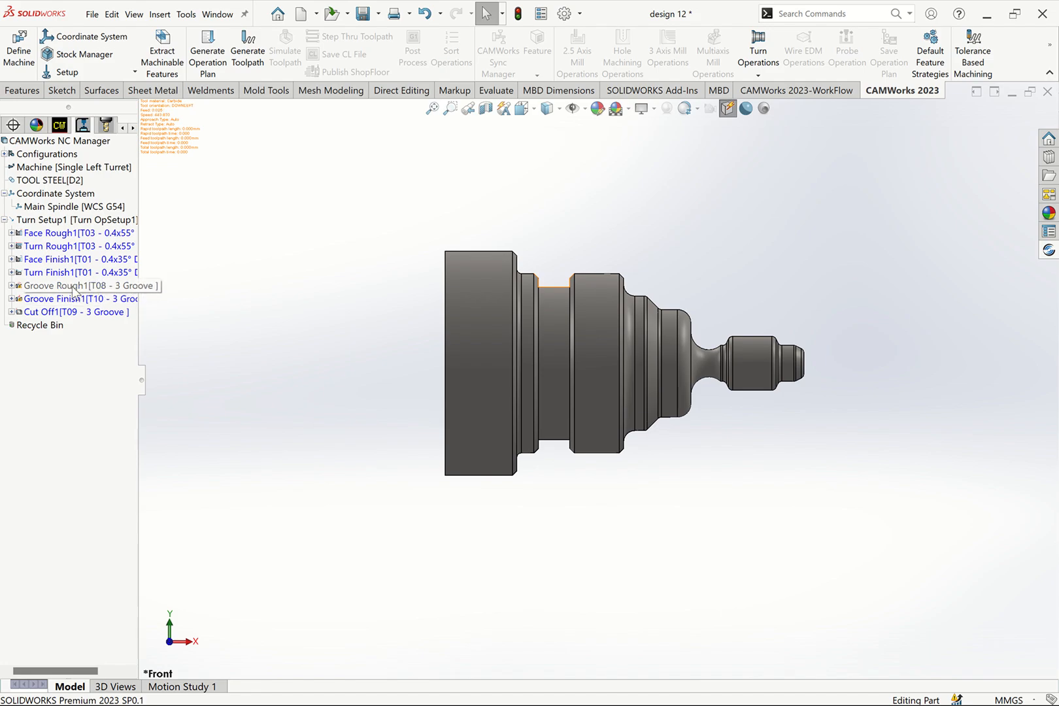
click(254, 60)
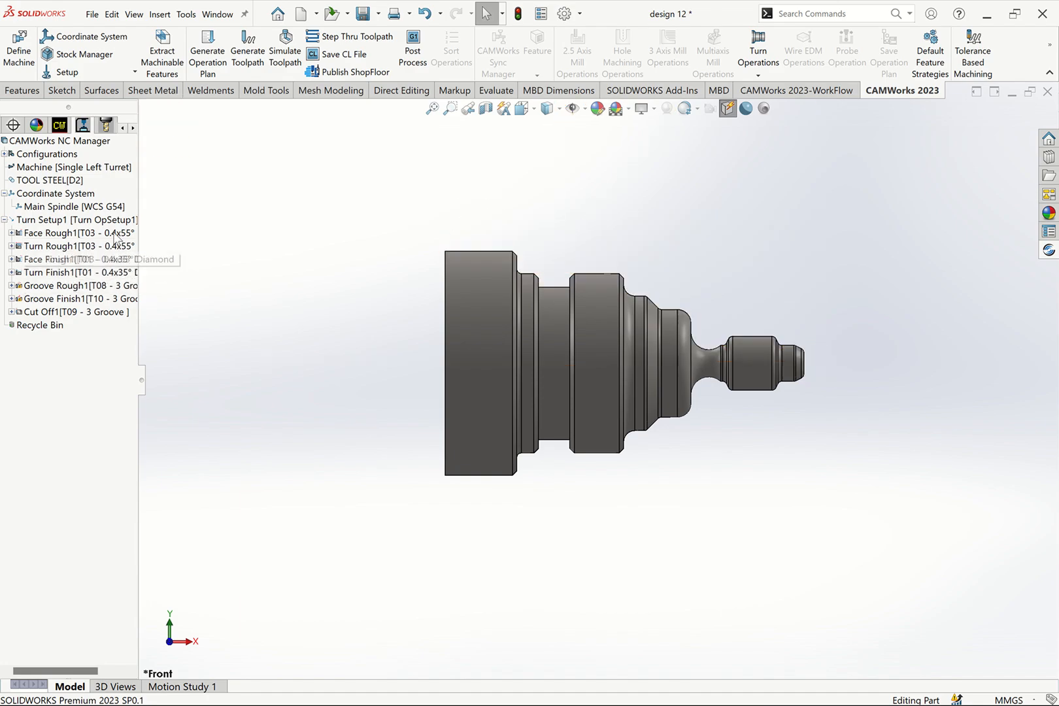
- Step through the generated toolpaths from the first facing move to the end of the cut-off at slightly reduced playback speed
click(355, 38)
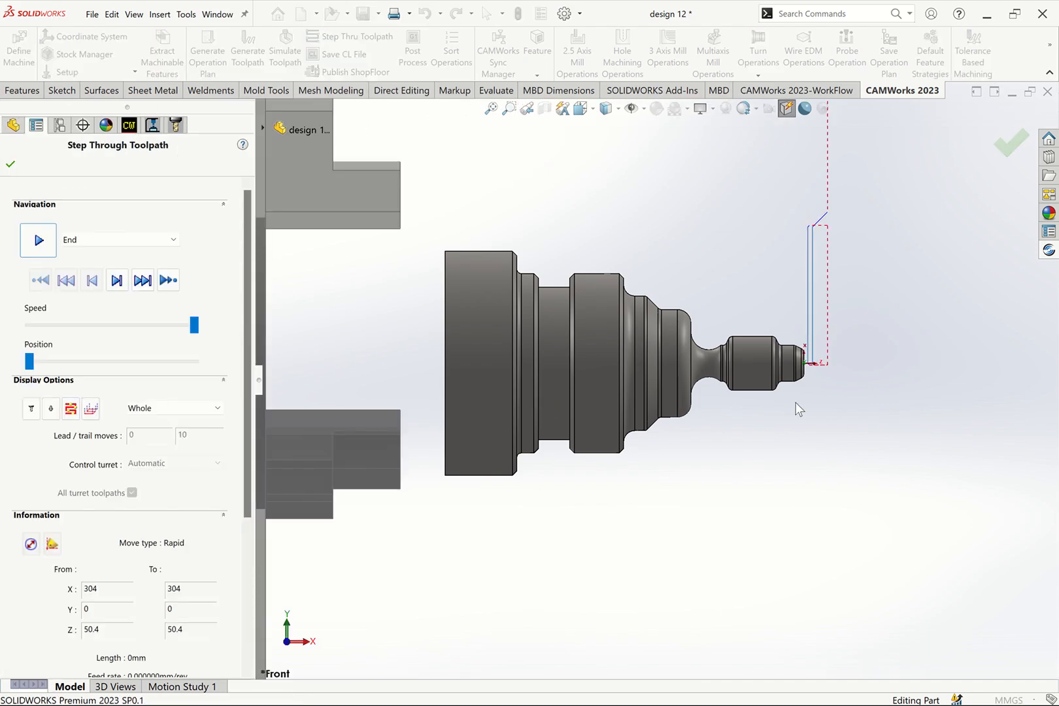
key(Down)
key(Down)
key(Down)
key(Down)
key(Down)
key(Down)
key(Down)
key(Down)
key(Down)
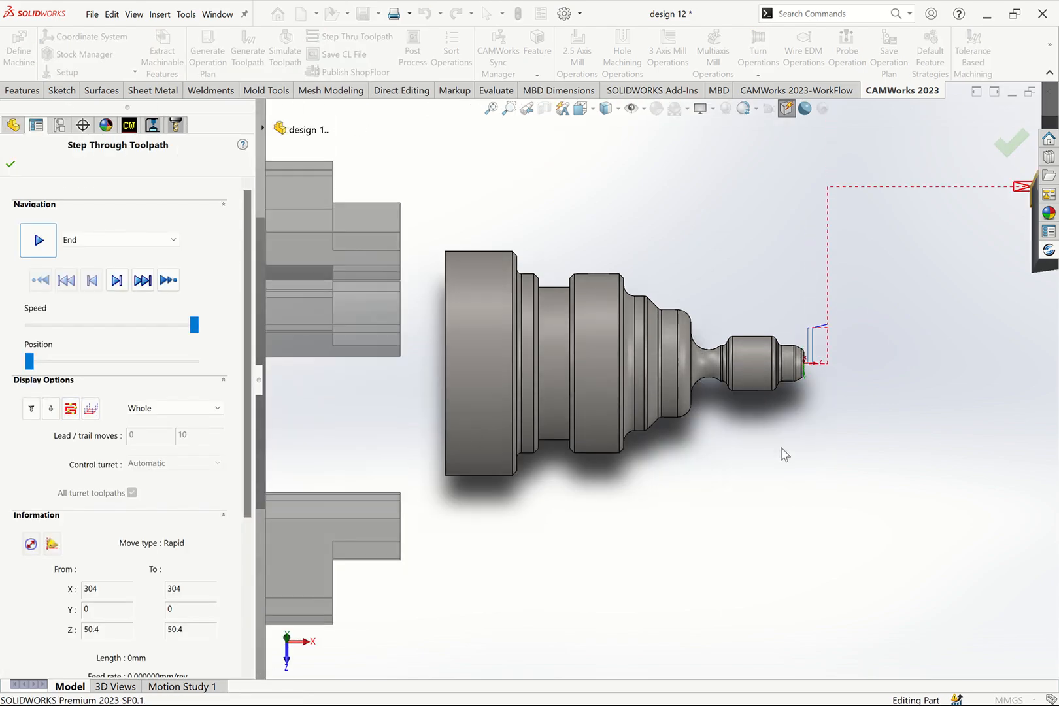
scroll(781, 448, up, 4)
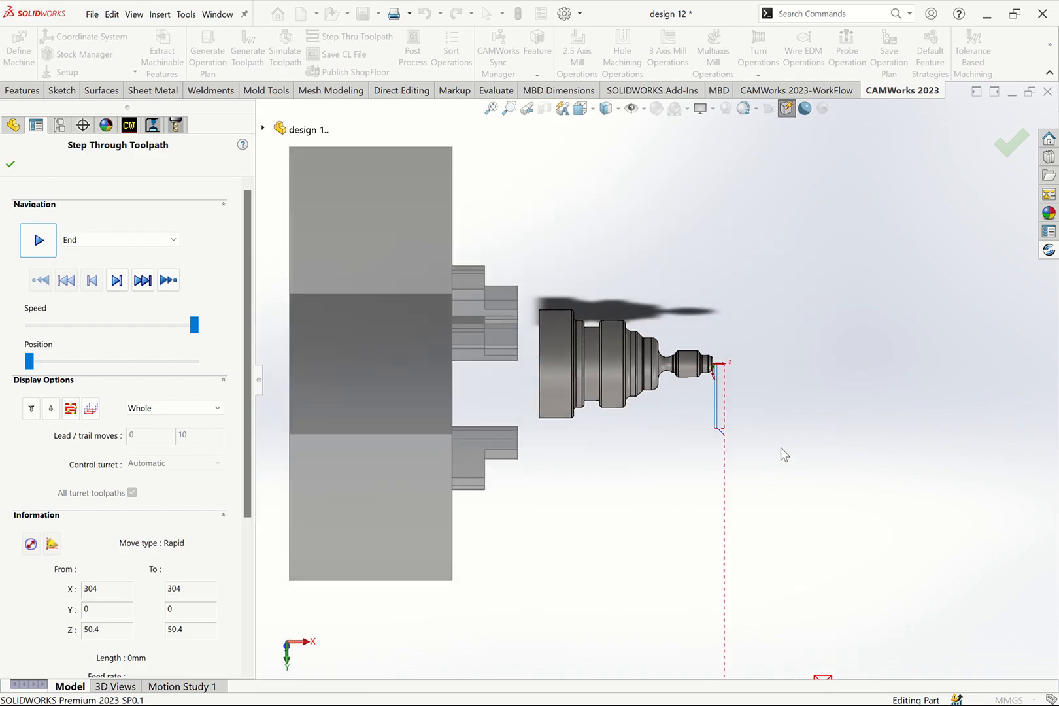
scroll(763, 561, up, 2)
scroll(780, 610, down, 2)
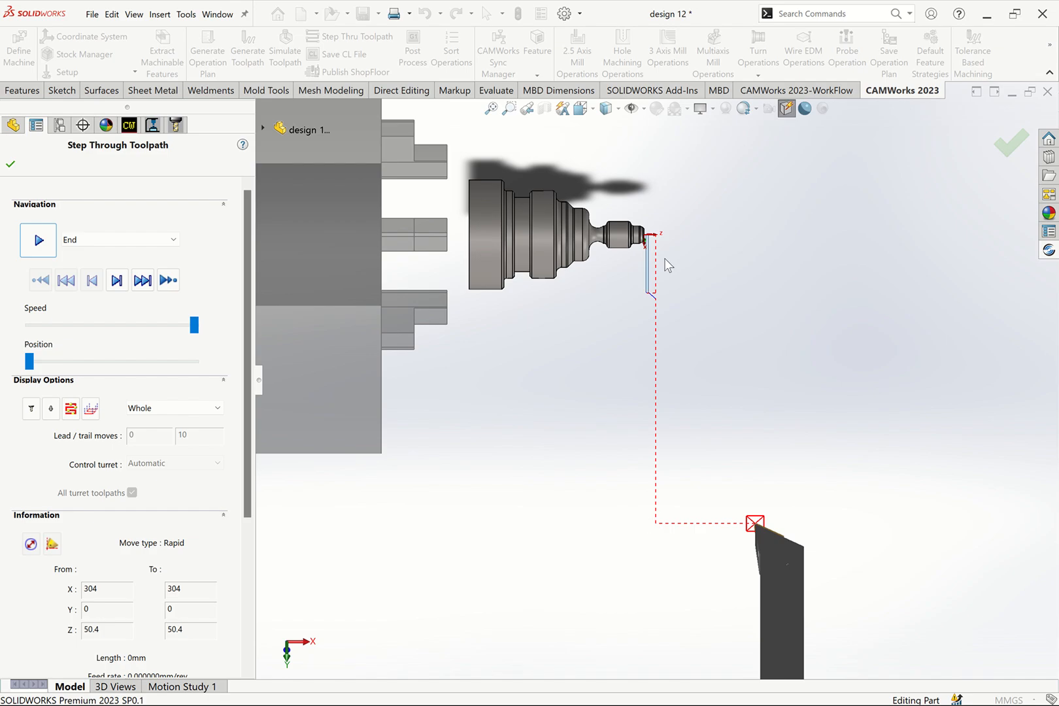
scroll(501, 195, up, 2)
scroll(511, 175, down, 1)
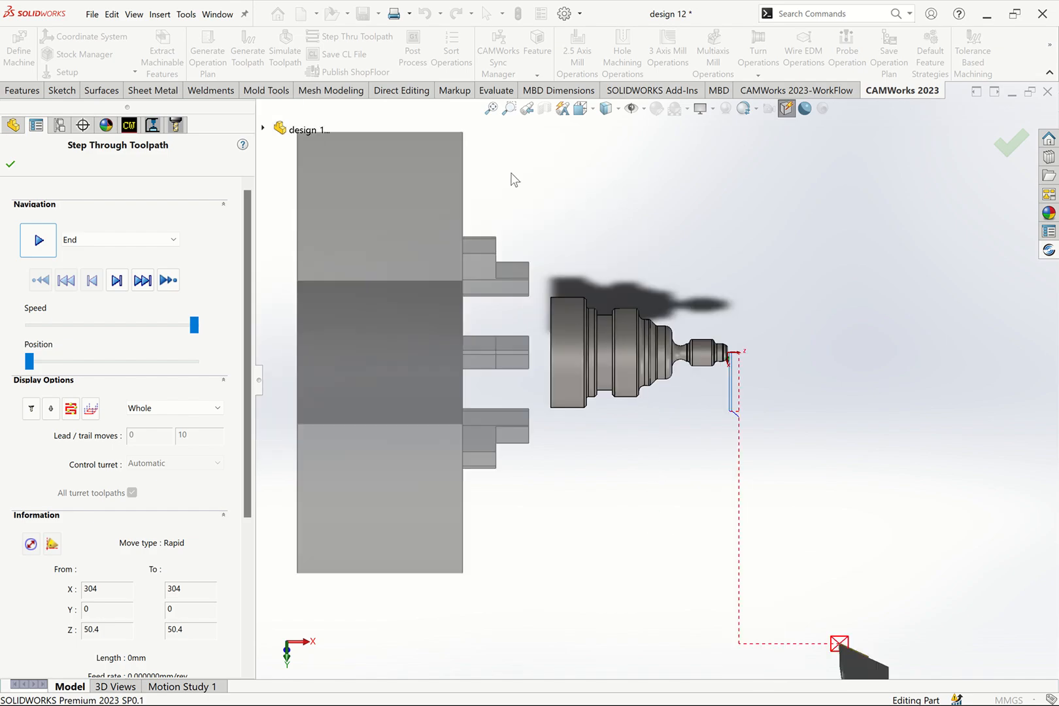
scroll(676, 398, down, 1)
scroll(676, 398, up, 1)
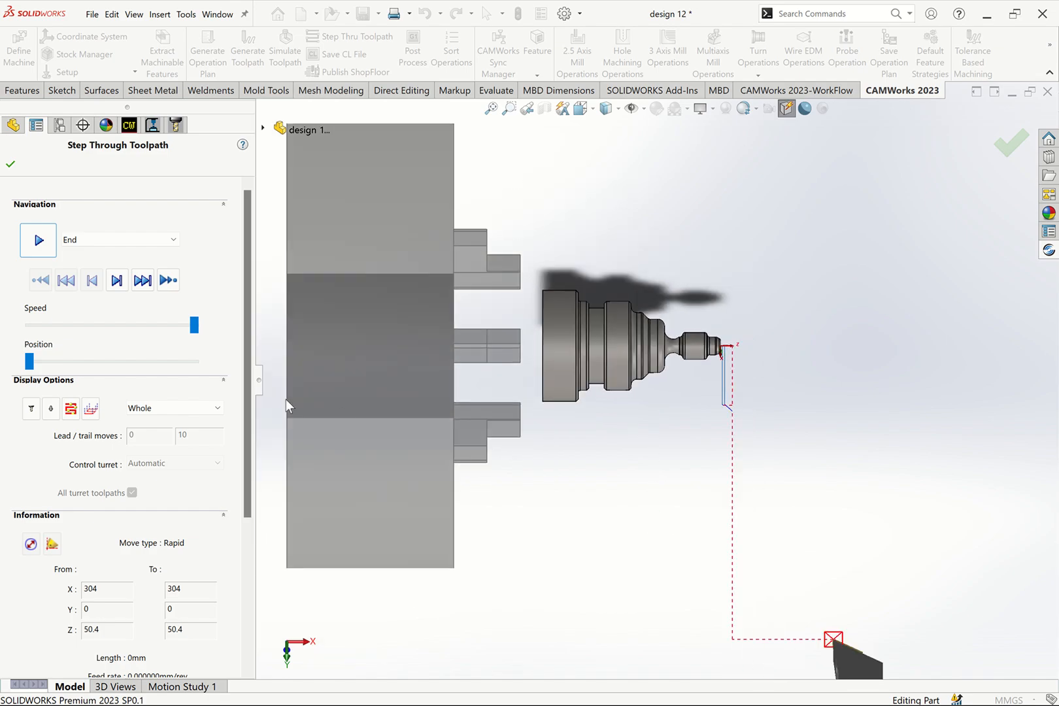
click(194, 327)
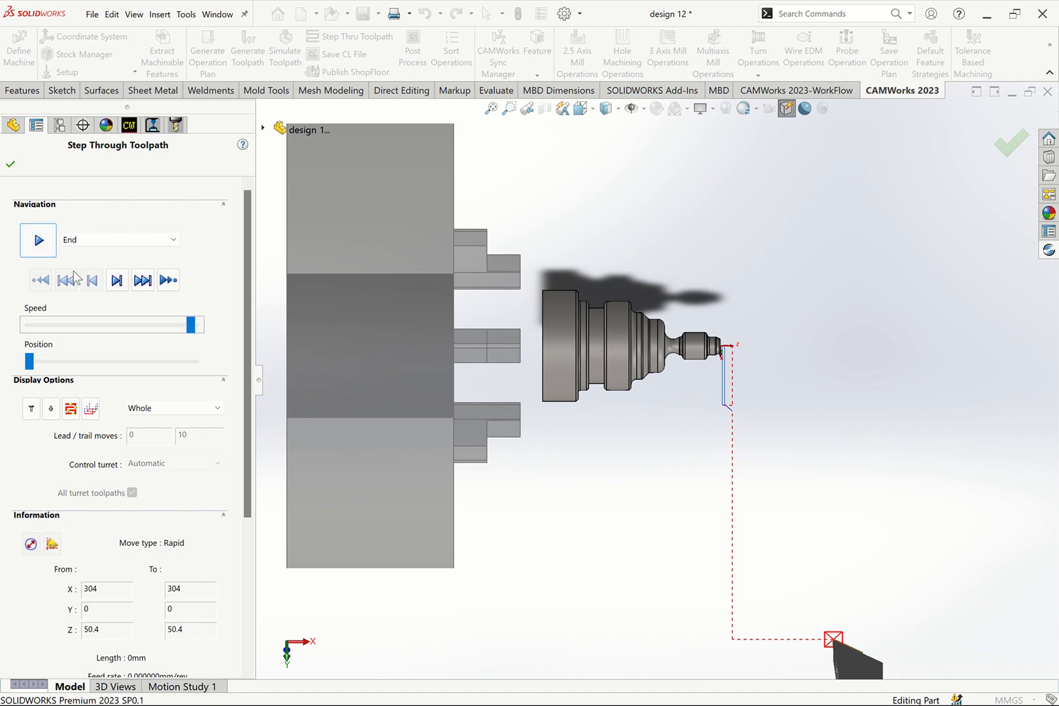
click(39, 240)
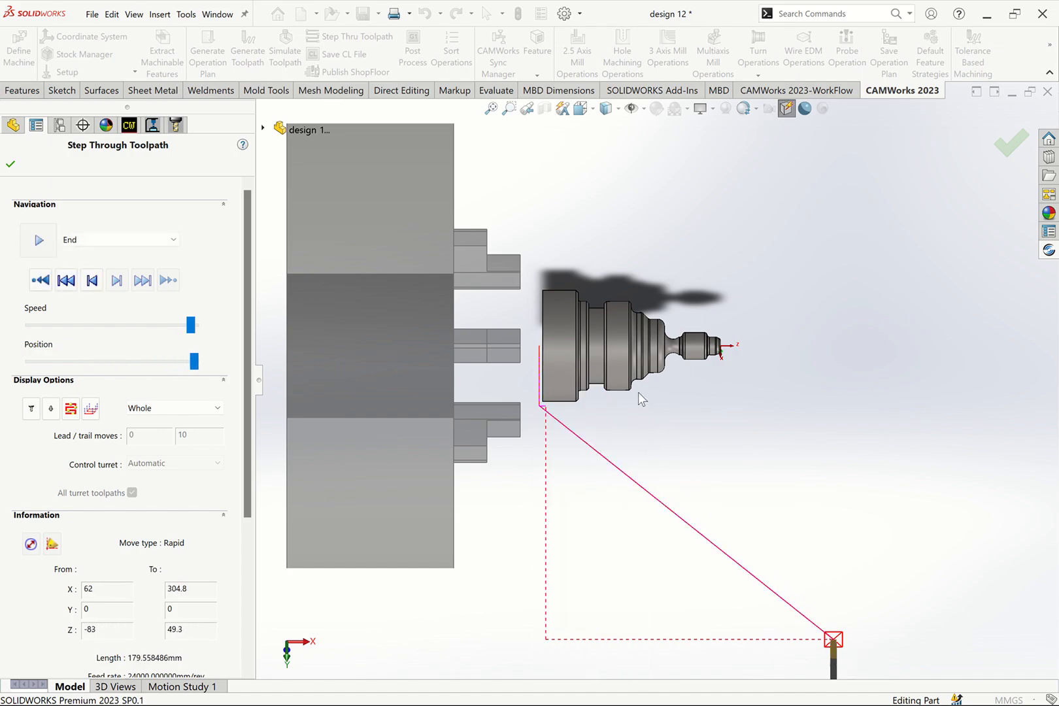
click(10, 164)
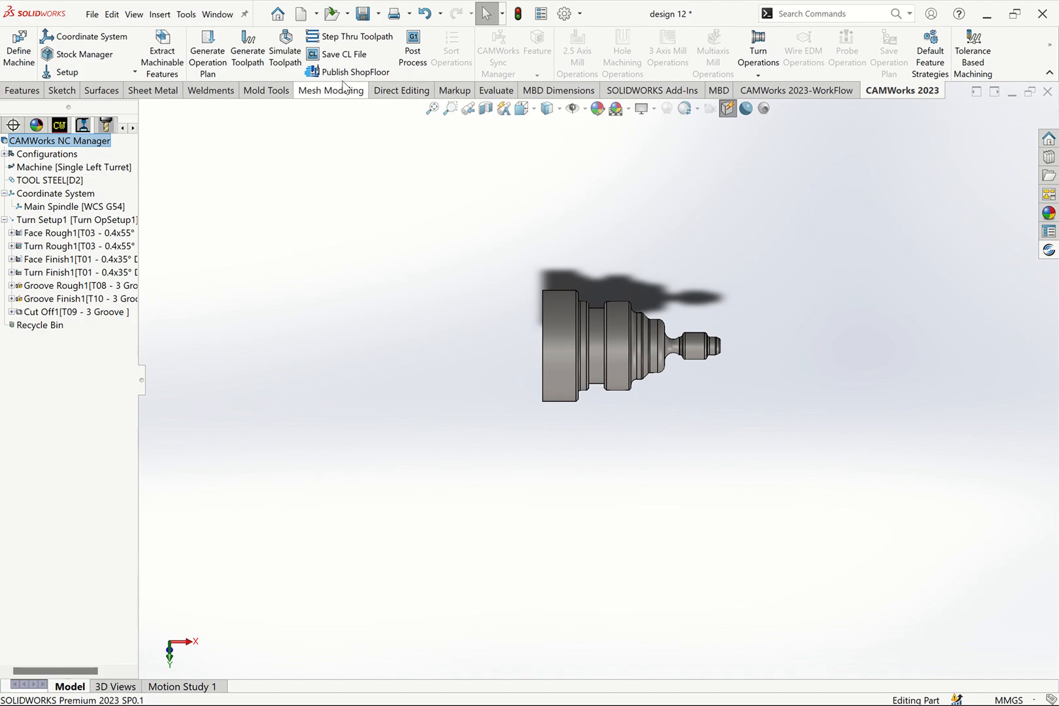
- Simulate the whole turning job to the end with the tool holder Shaded With Edges, raising the playback speed during Groove Rough1
click(284, 58)
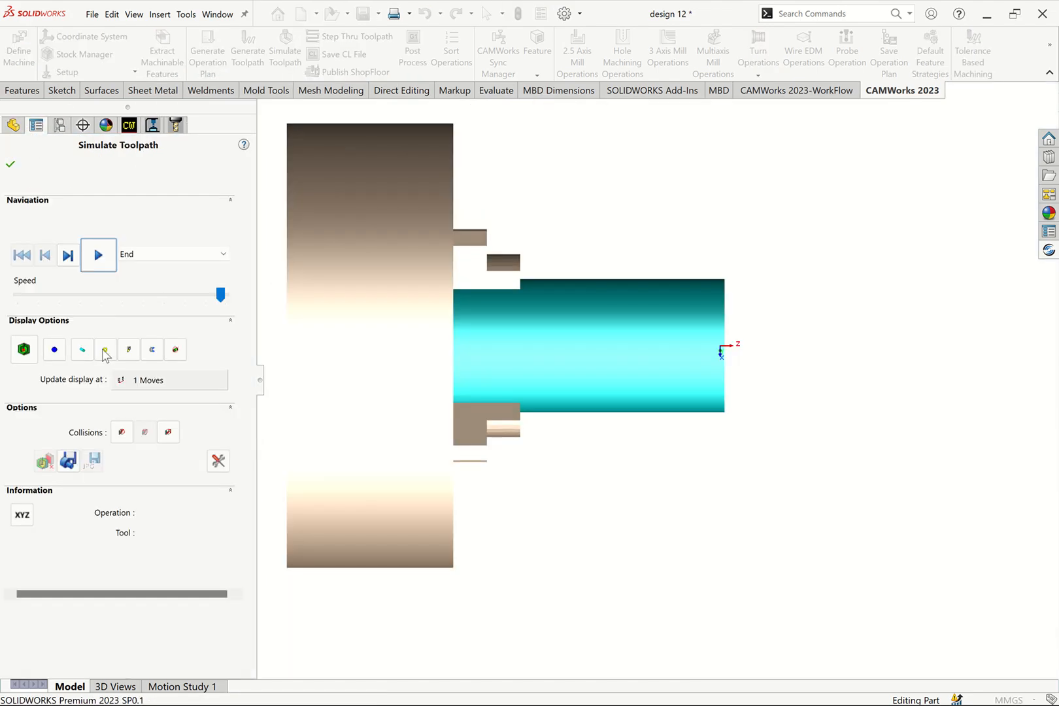
click(137, 357)
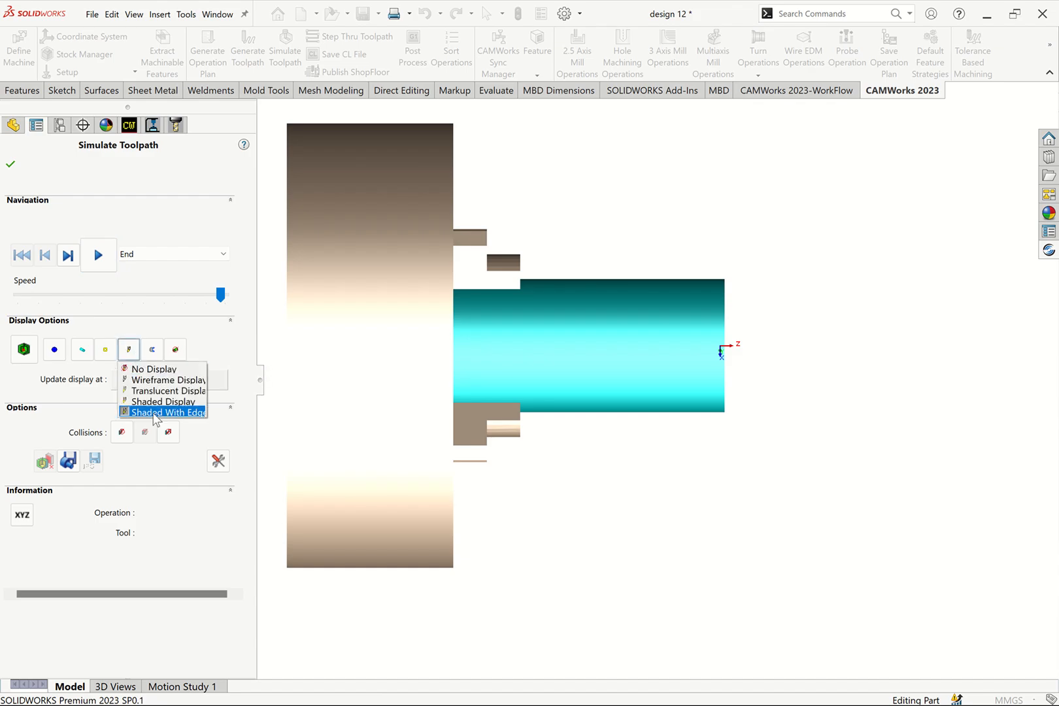
click(152, 411)
click(130, 353)
click(144, 412)
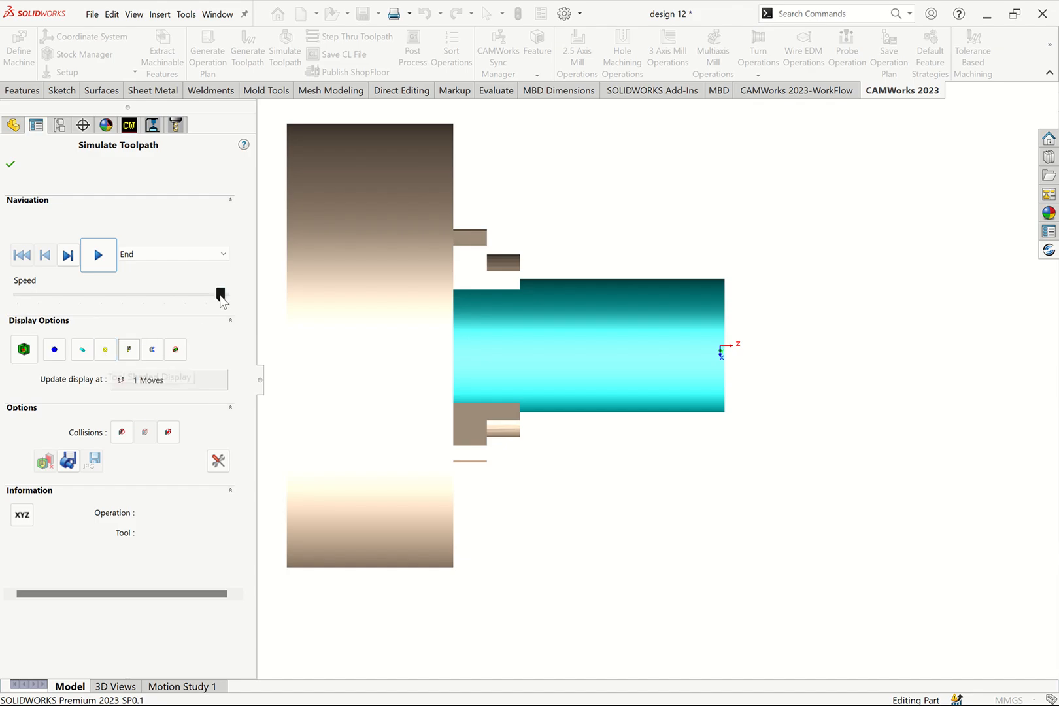
click(98, 256)
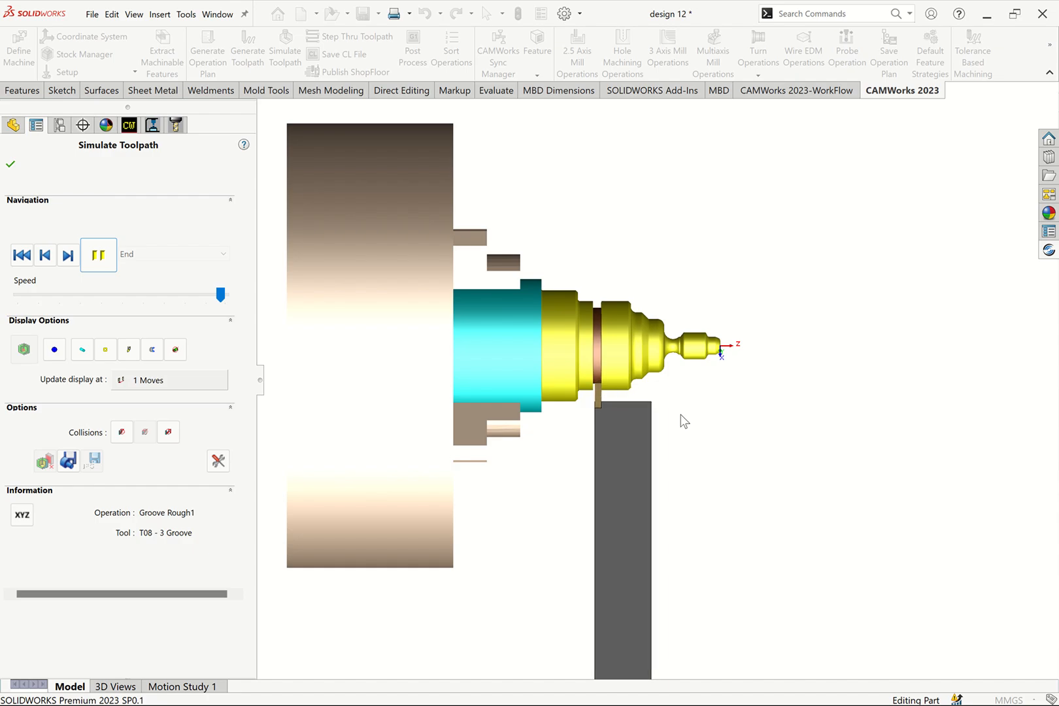
drag(219, 297, 230, 302)
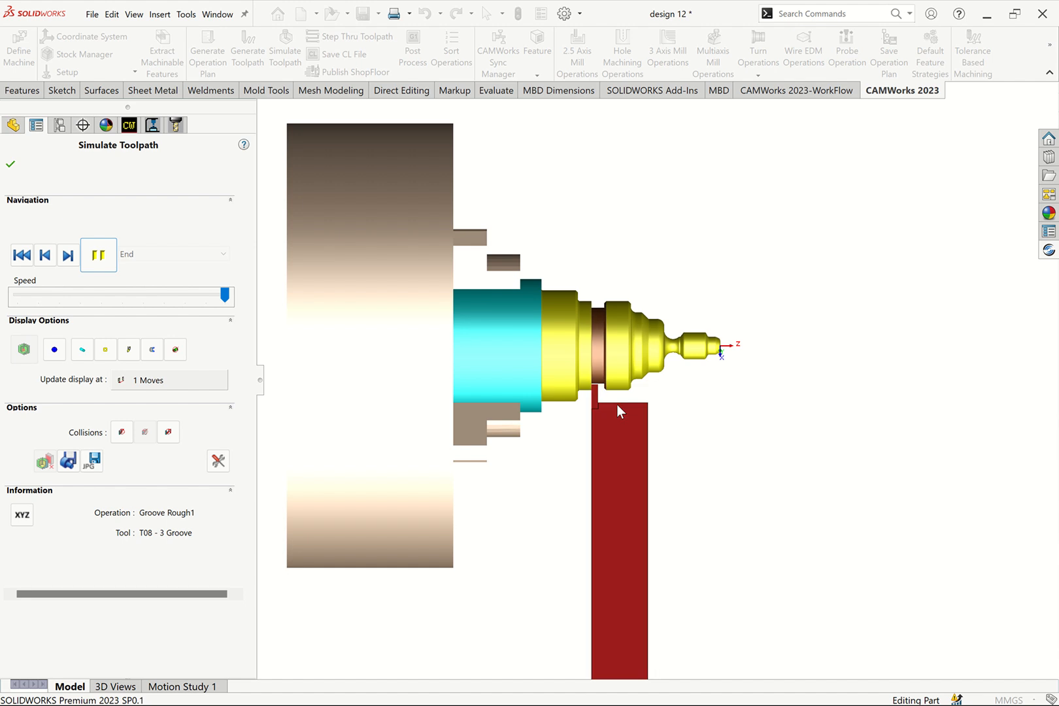
scroll(628, 392, up, 3)
scroll(625, 392, down, 8)
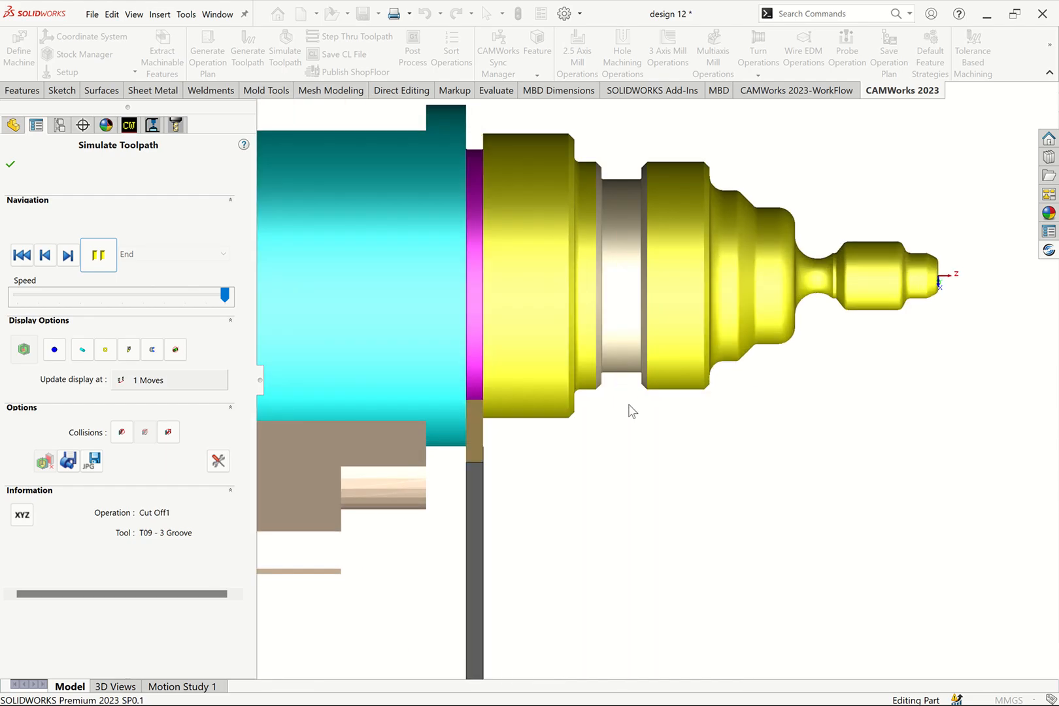
click(11, 164)
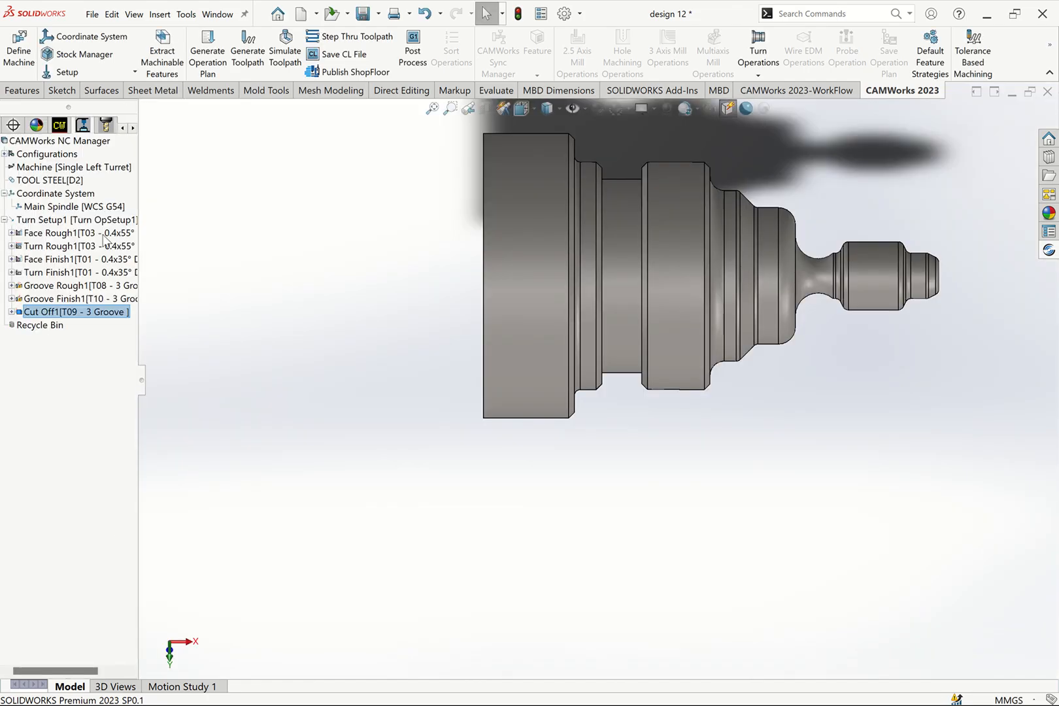
- Select all operations from Face Rough1 through Cut Off1 and run their toolpath simulation to the end
click(52, 233)
shift+click(41, 311)
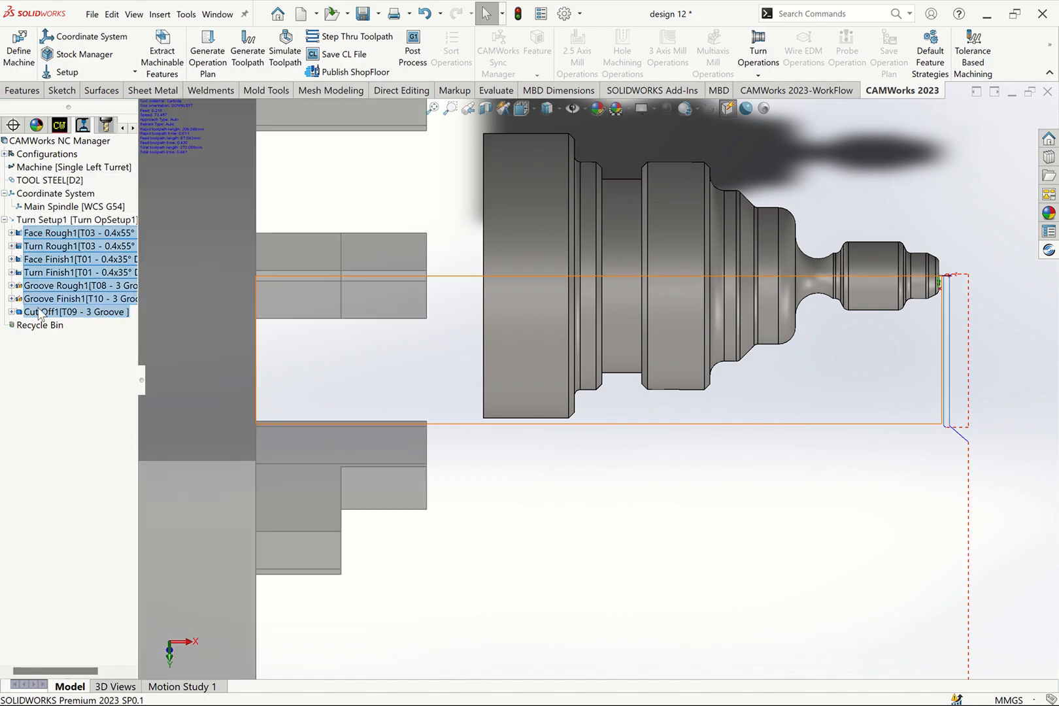
click(288, 55)
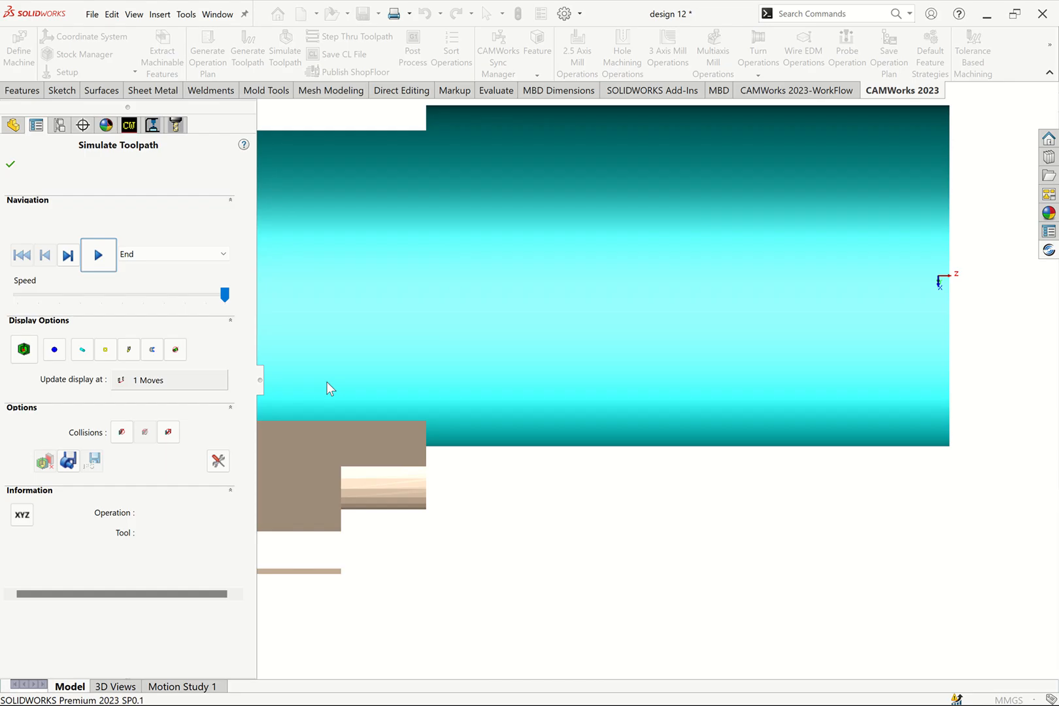
click(99, 255)
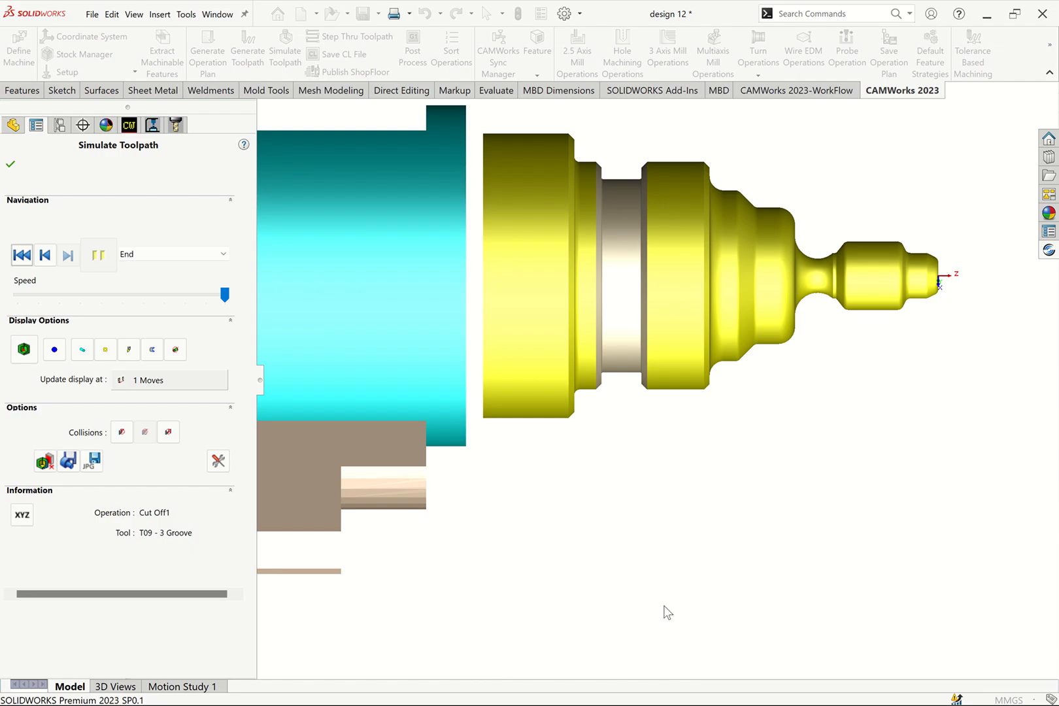
click(12, 164)
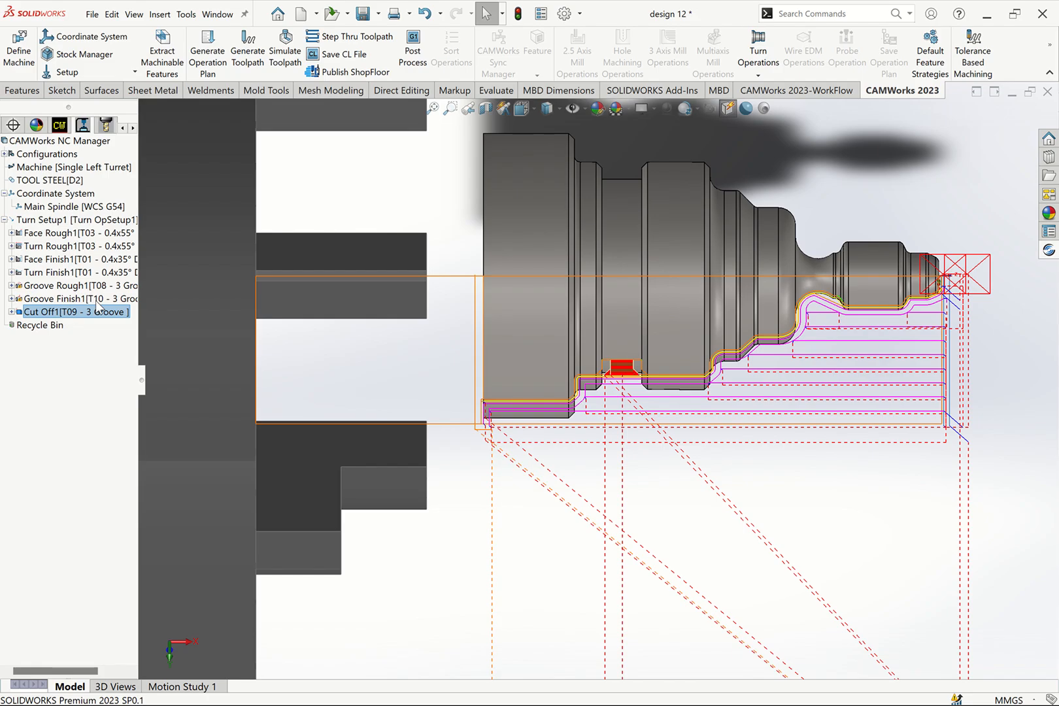
- Edit the Groove Finish1 operation to use the station 7 2MM OD GROOVE tool from the tool crib
click(39, 300)
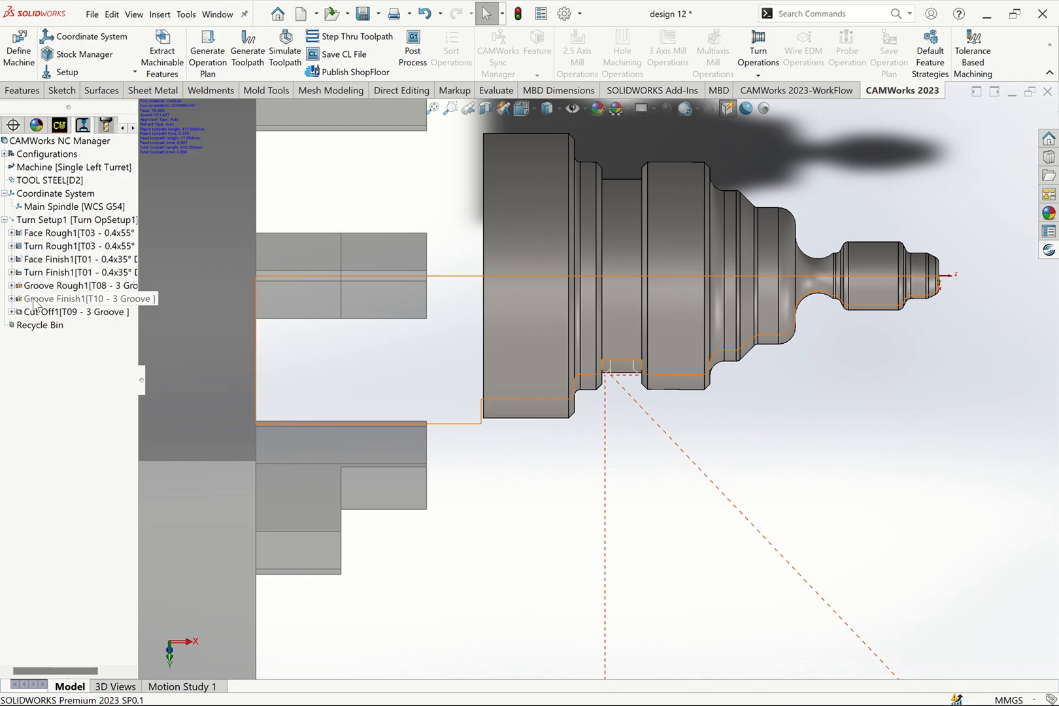
click(34, 301)
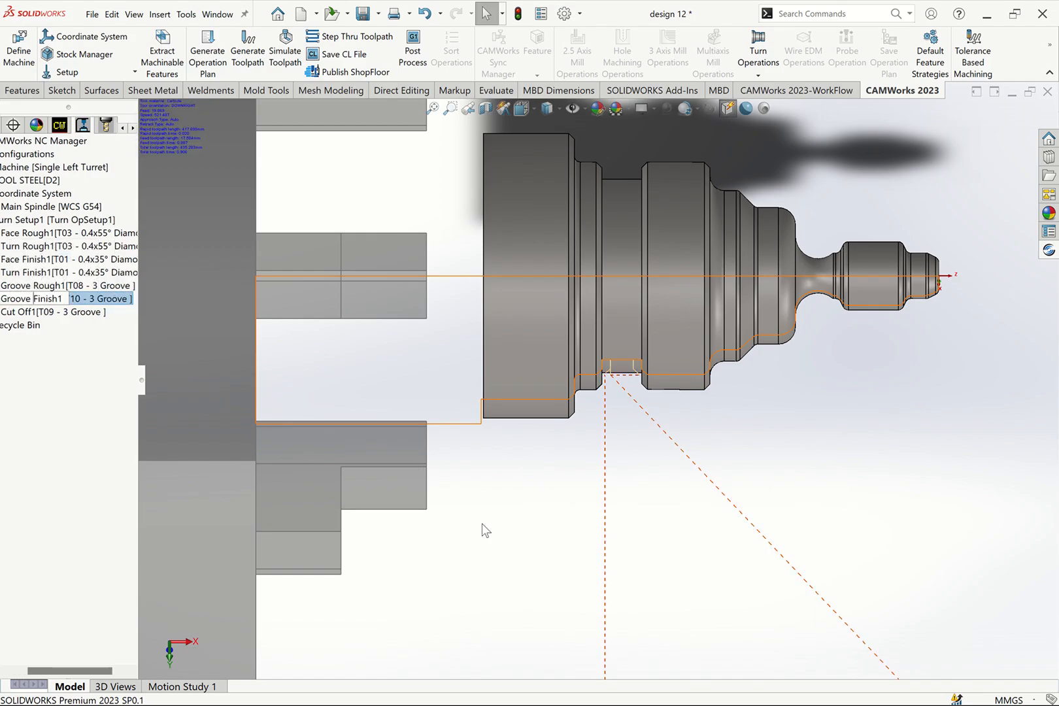
key(Escape)
right_click(30, 302)
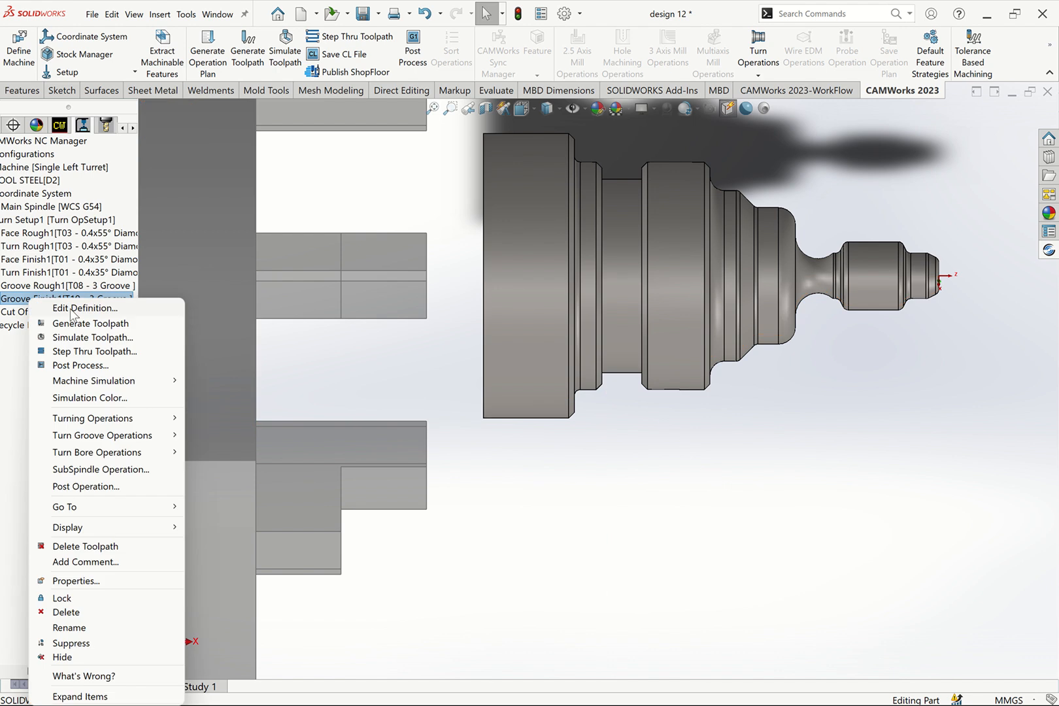
click(73, 310)
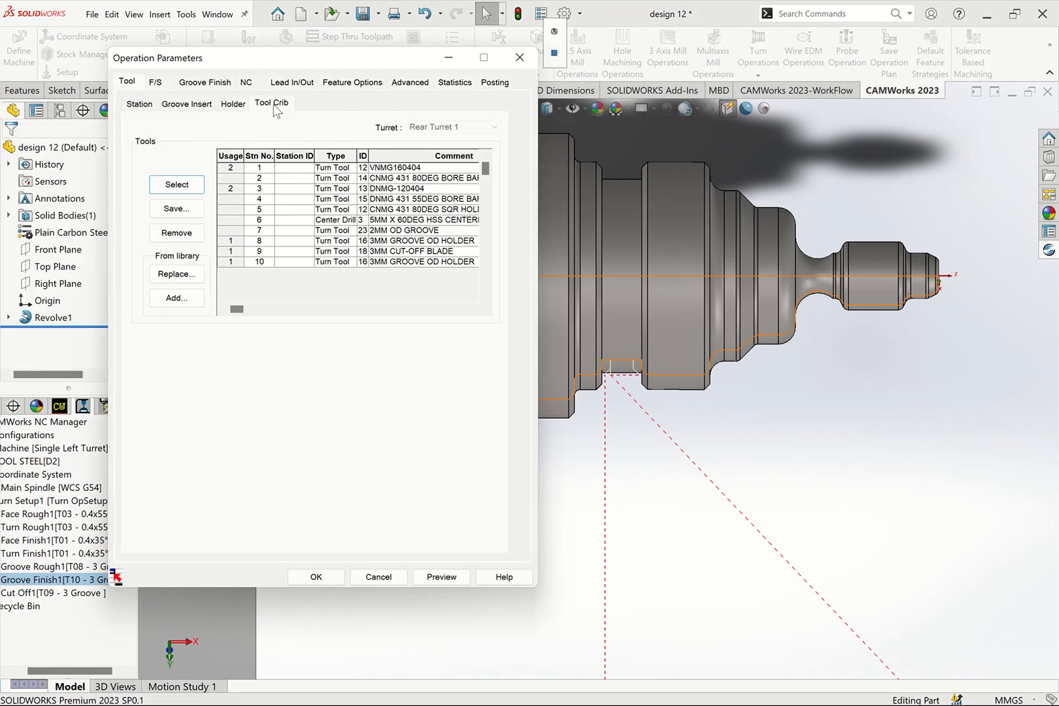
click(272, 105)
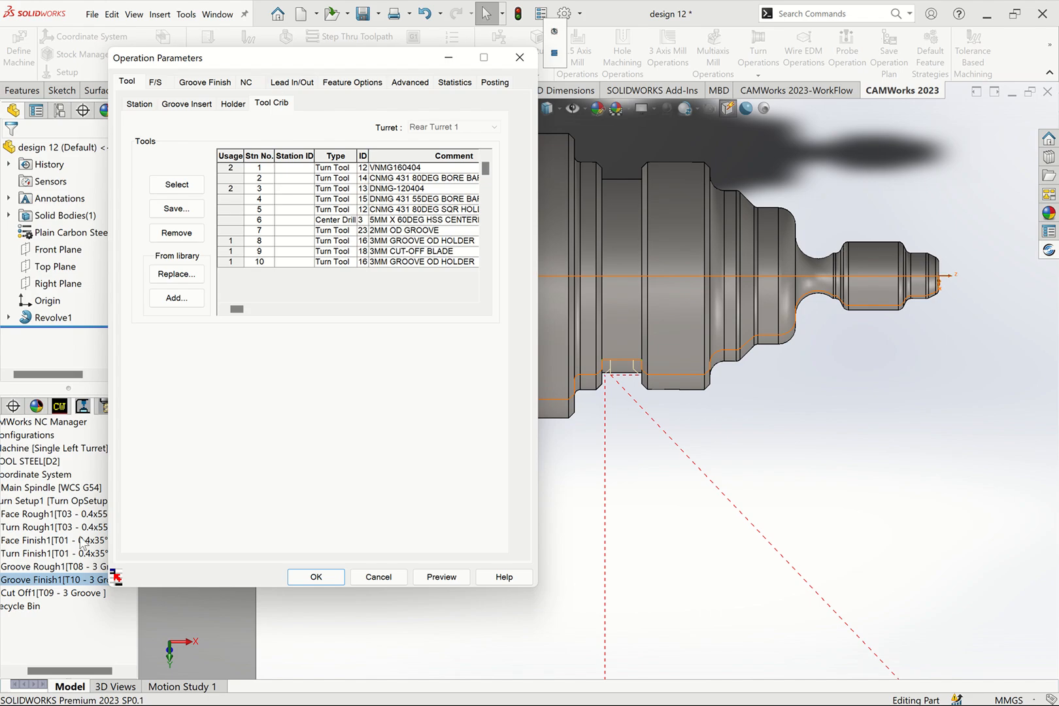
drag(278, 61, 552, 117)
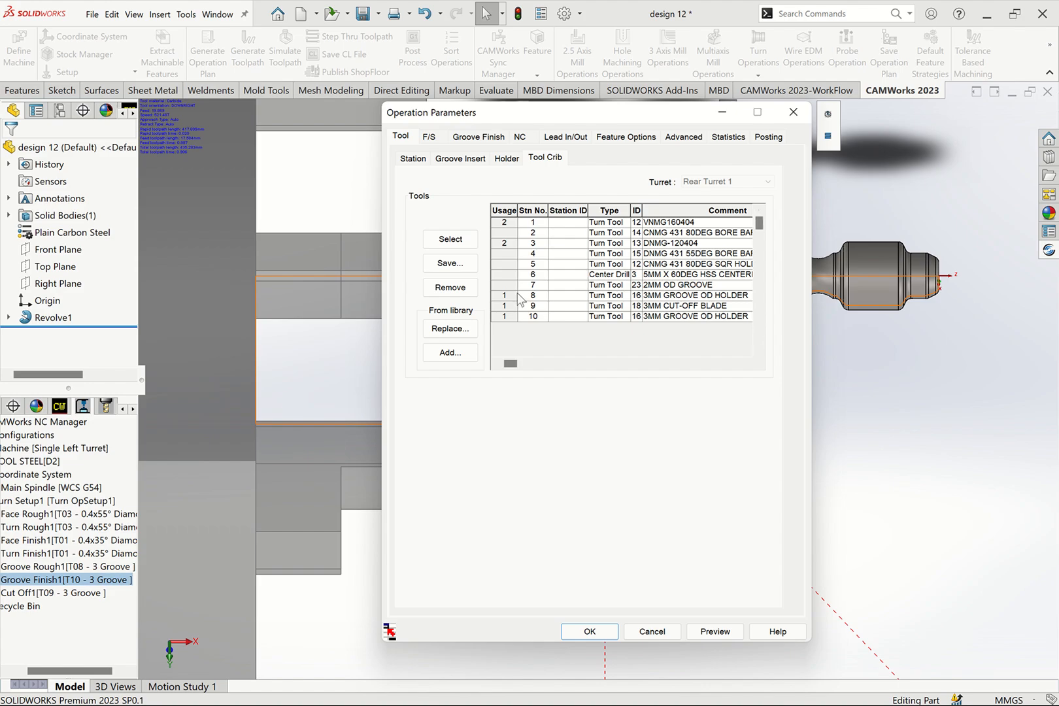
click(497, 287)
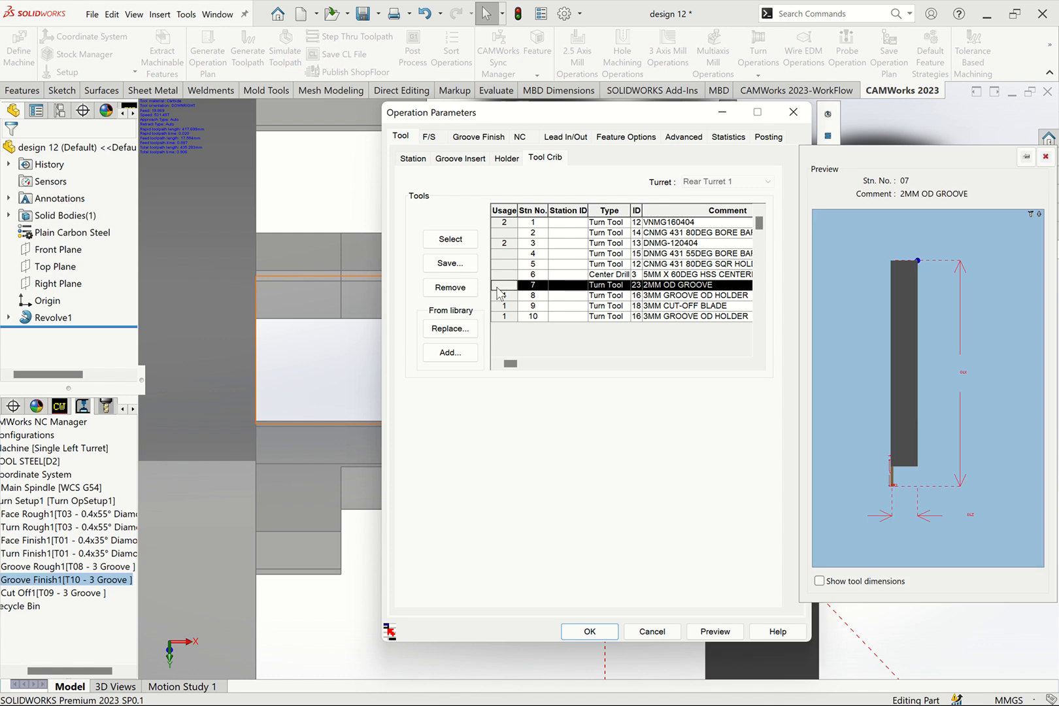
click(458, 241)
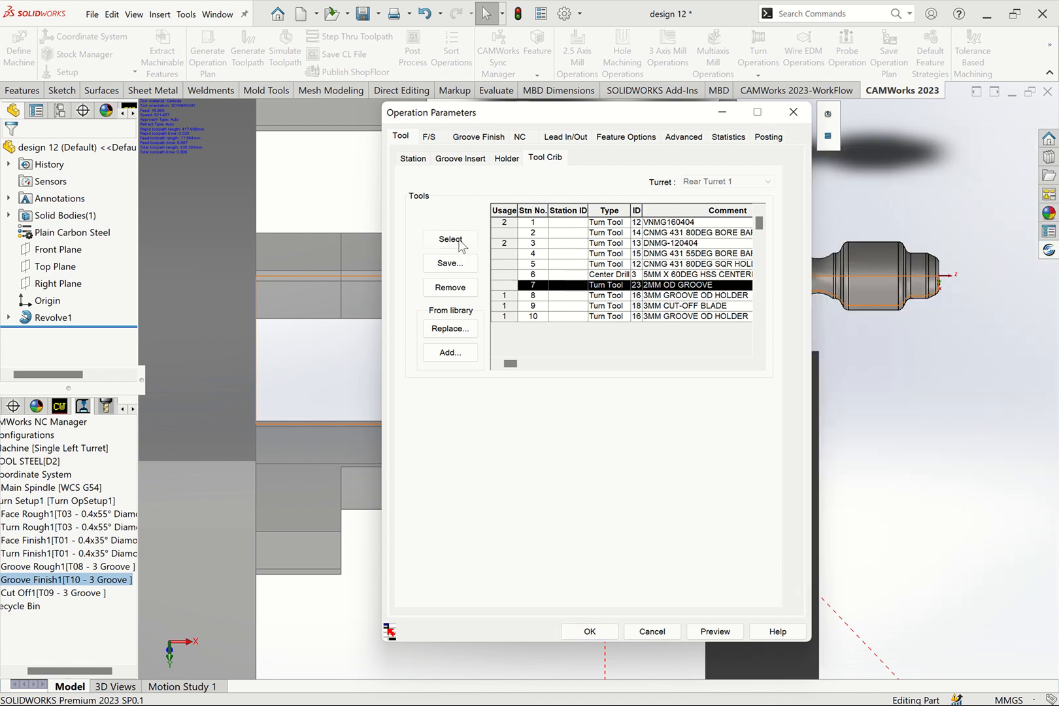
click(590, 631)
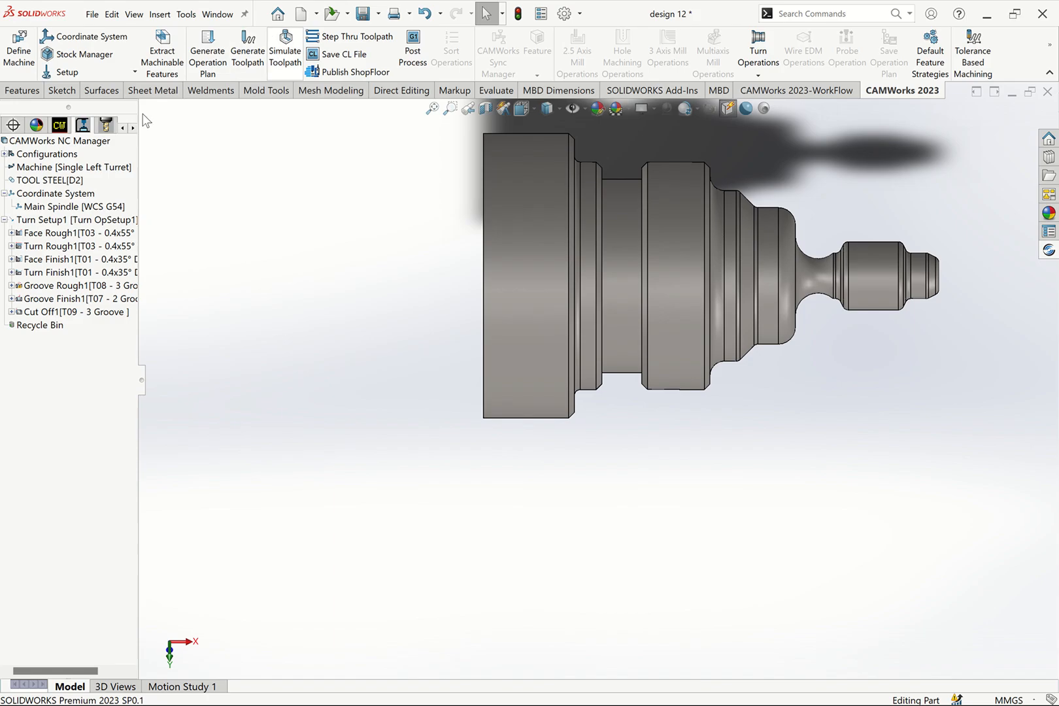
- Regenerate the toolpaths, and switch the Groove Rough1 operation to the station 7 2MM OD GROOVE tool from the tool crib
click(248, 54)
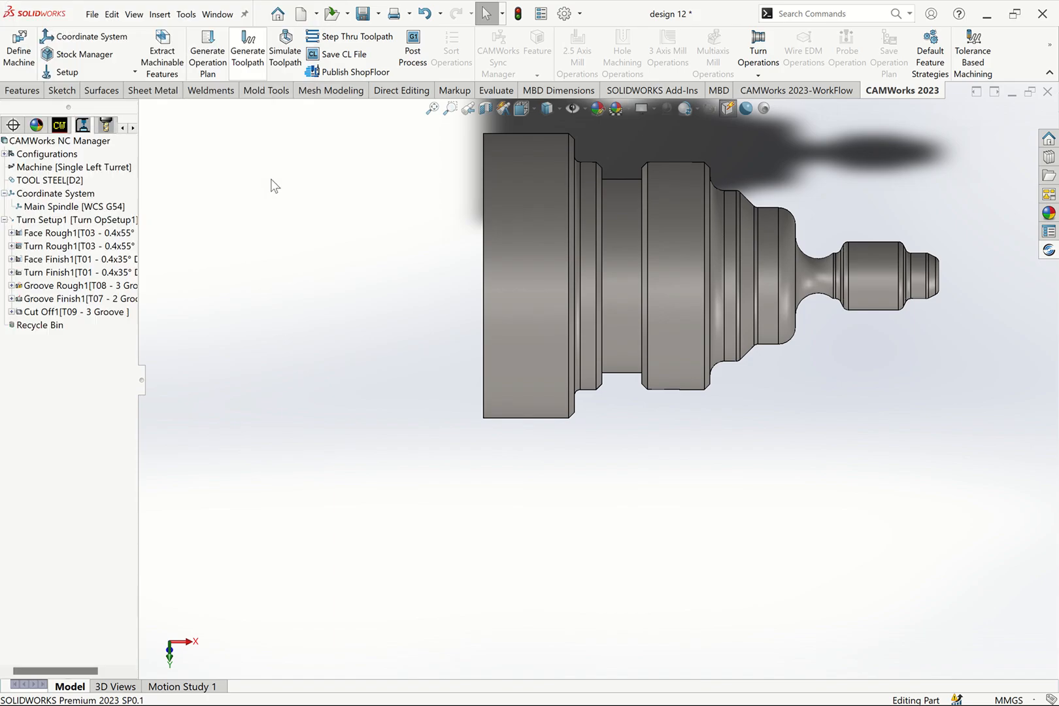
click(62, 299)
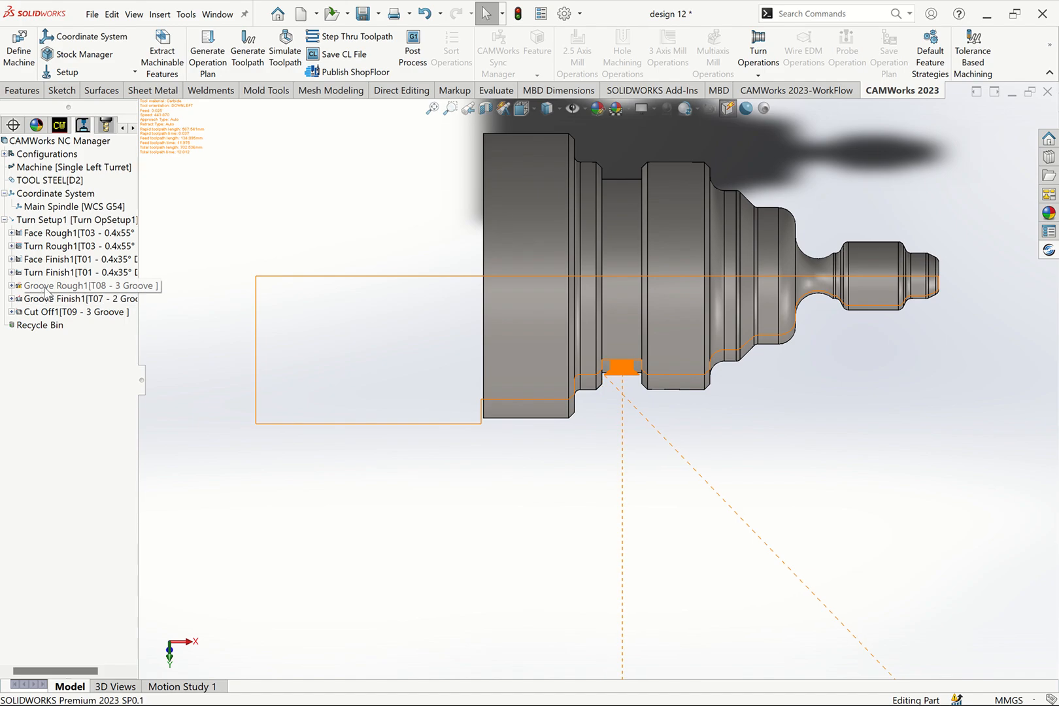
right_click(44, 288)
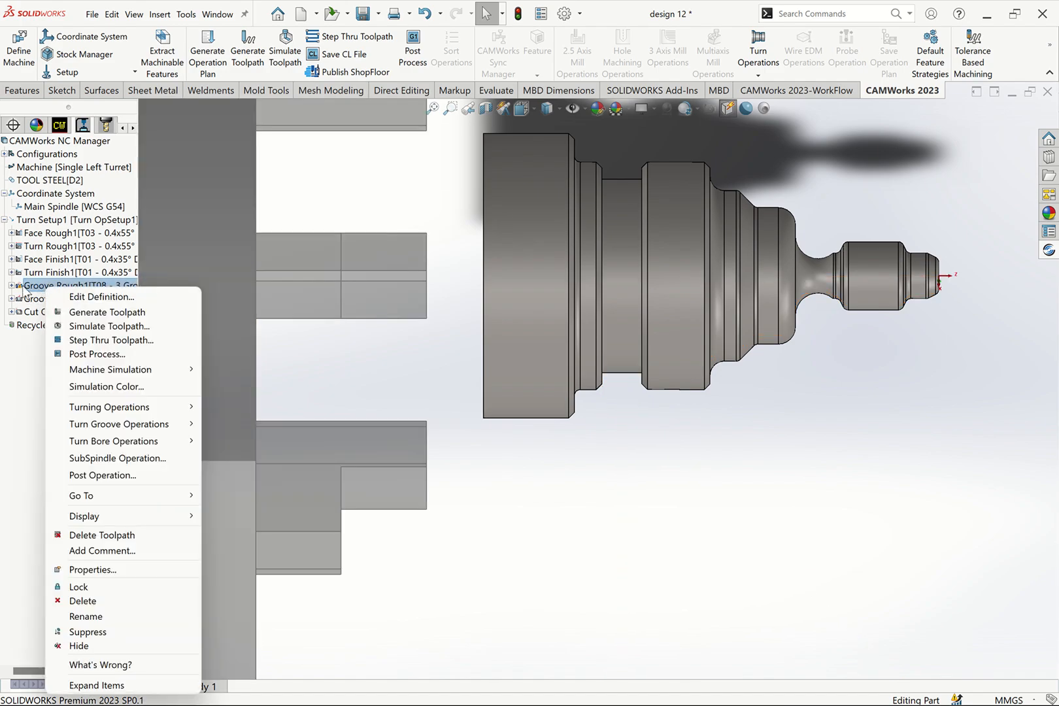
click(98, 300)
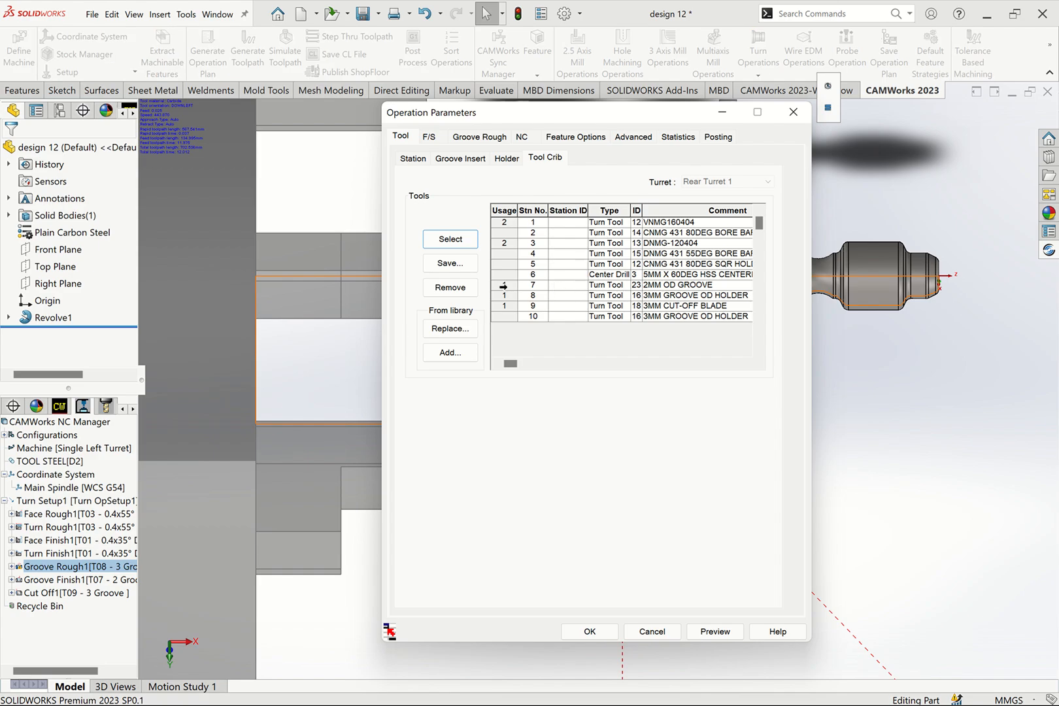
click(502, 287)
click(458, 248)
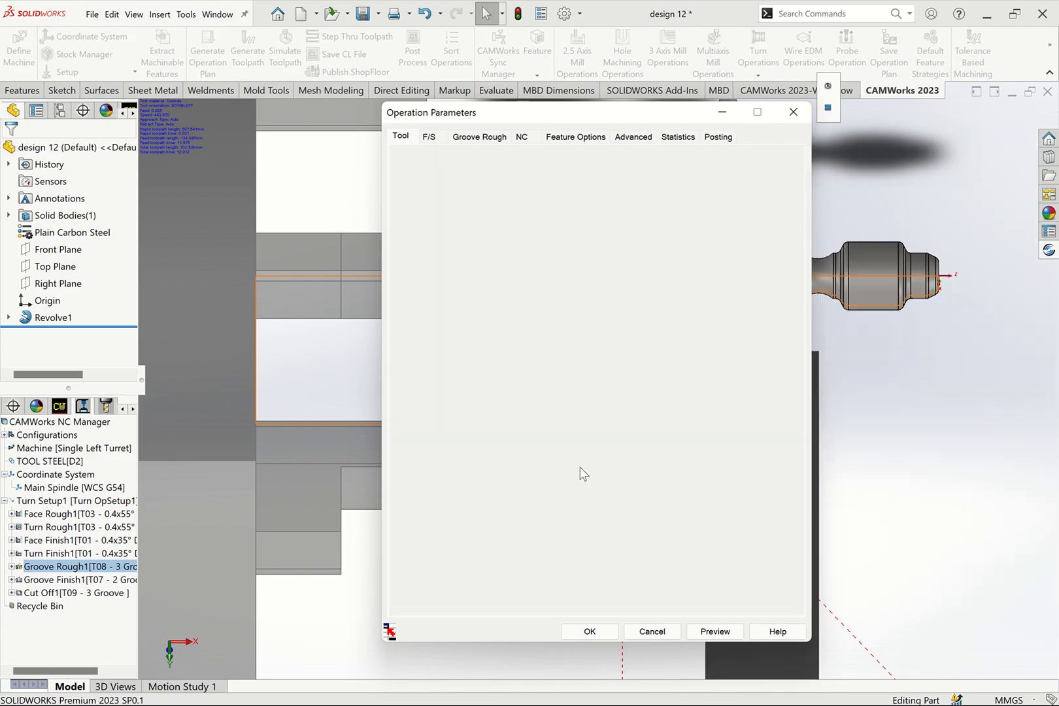
click(599, 627)
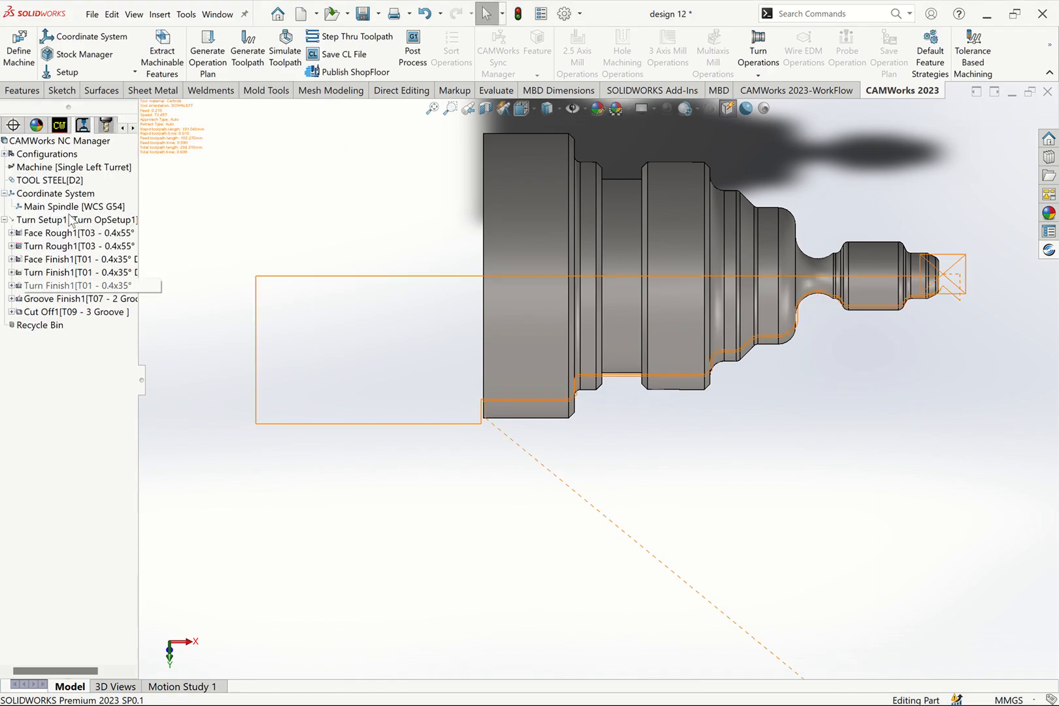
- Regenerate the toolpaths with the new groove roughing tool and run the simulation of the whole turning job from the start
click(262, 72)
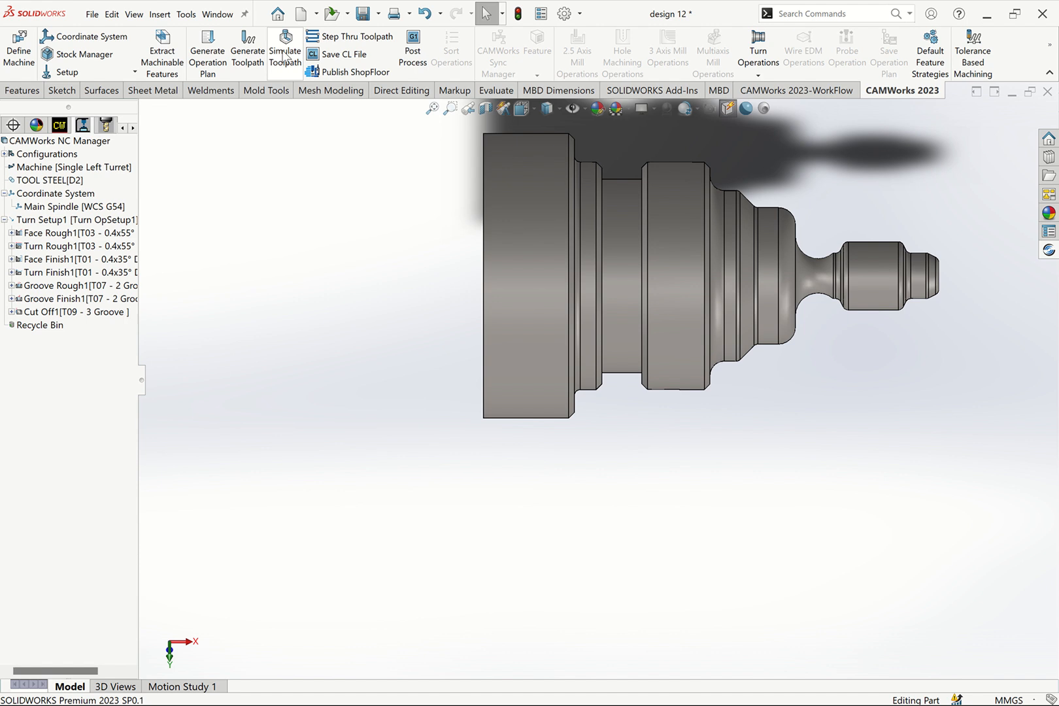
click(289, 79)
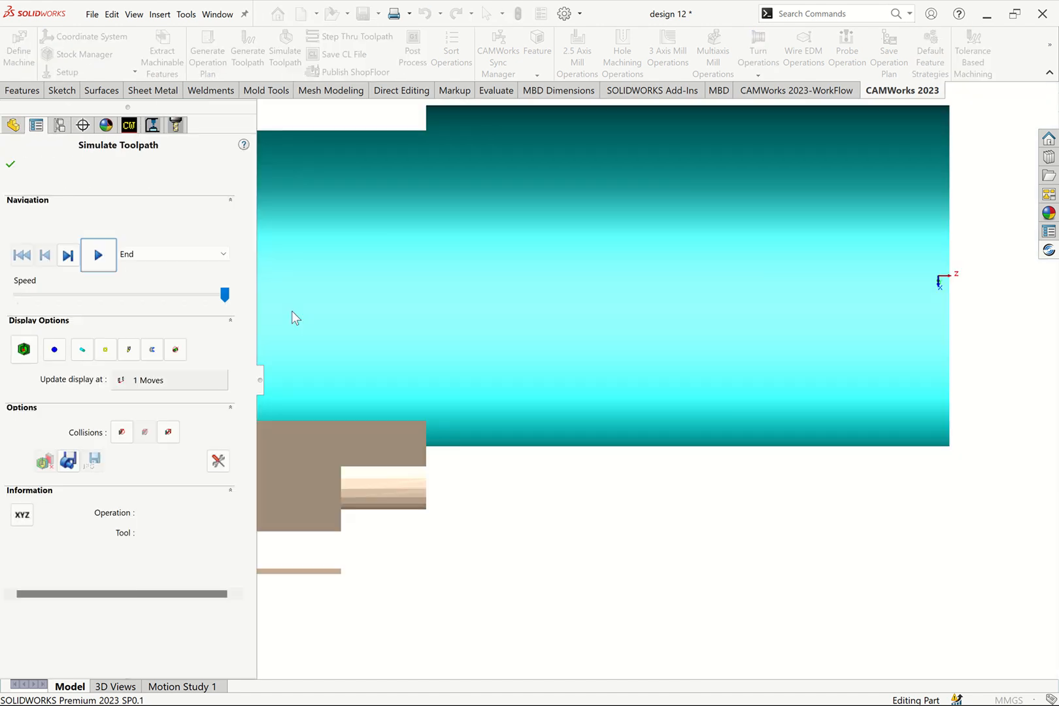
click(107, 263)
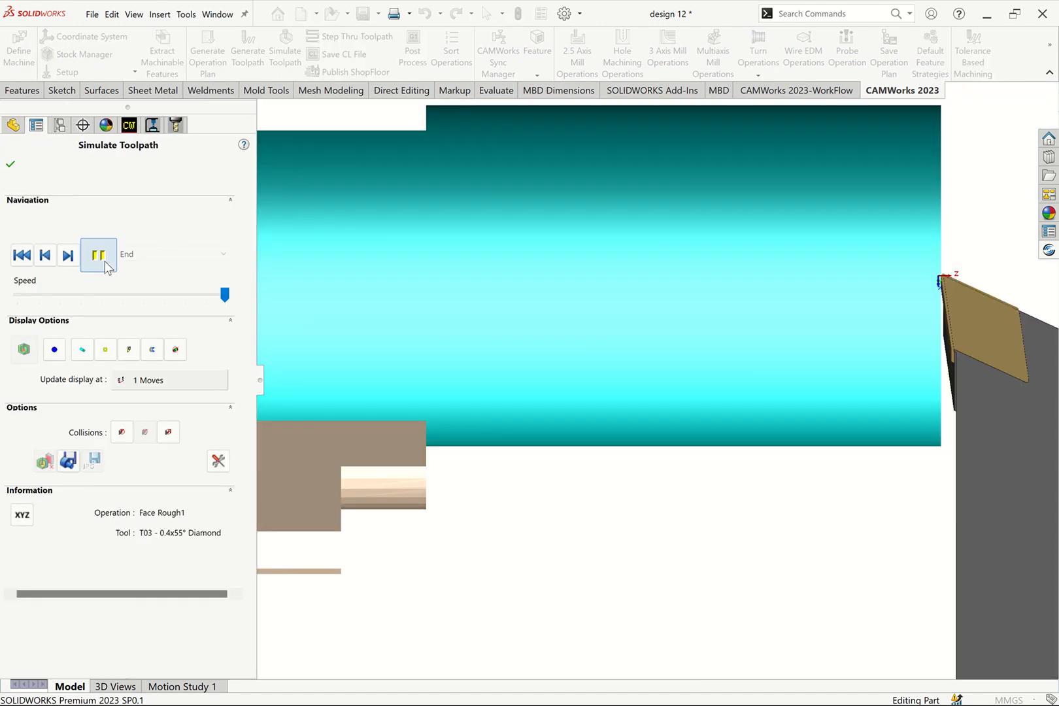
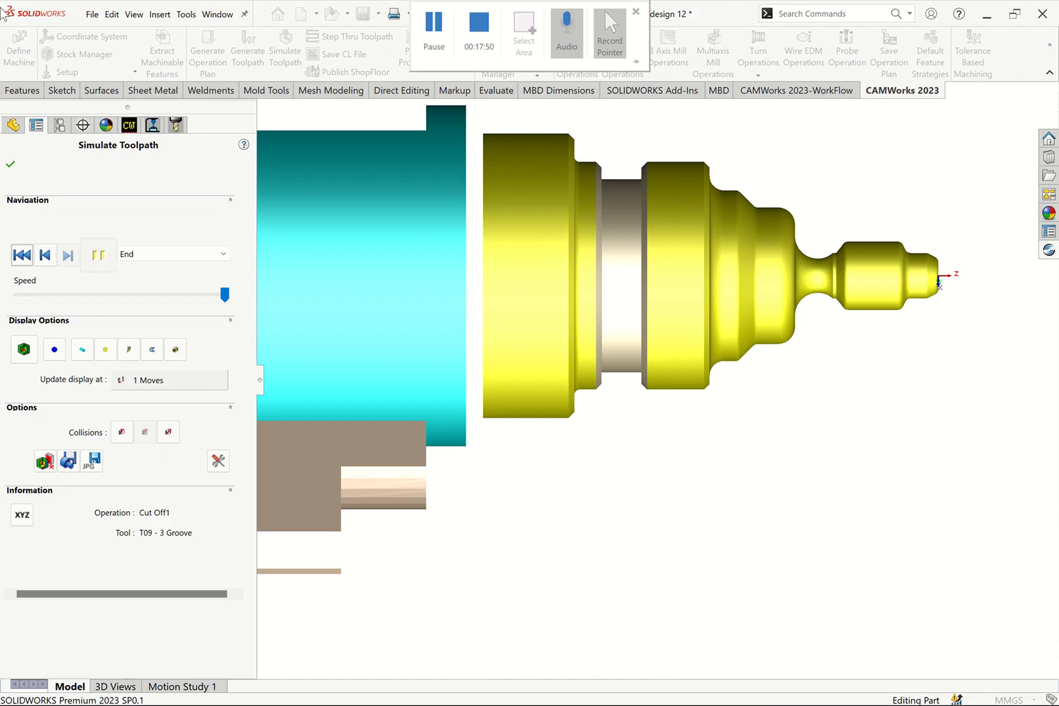
- Close the toolpath simulation and delete the Cut Off1 operation from Turn Setup1
click(11, 164)
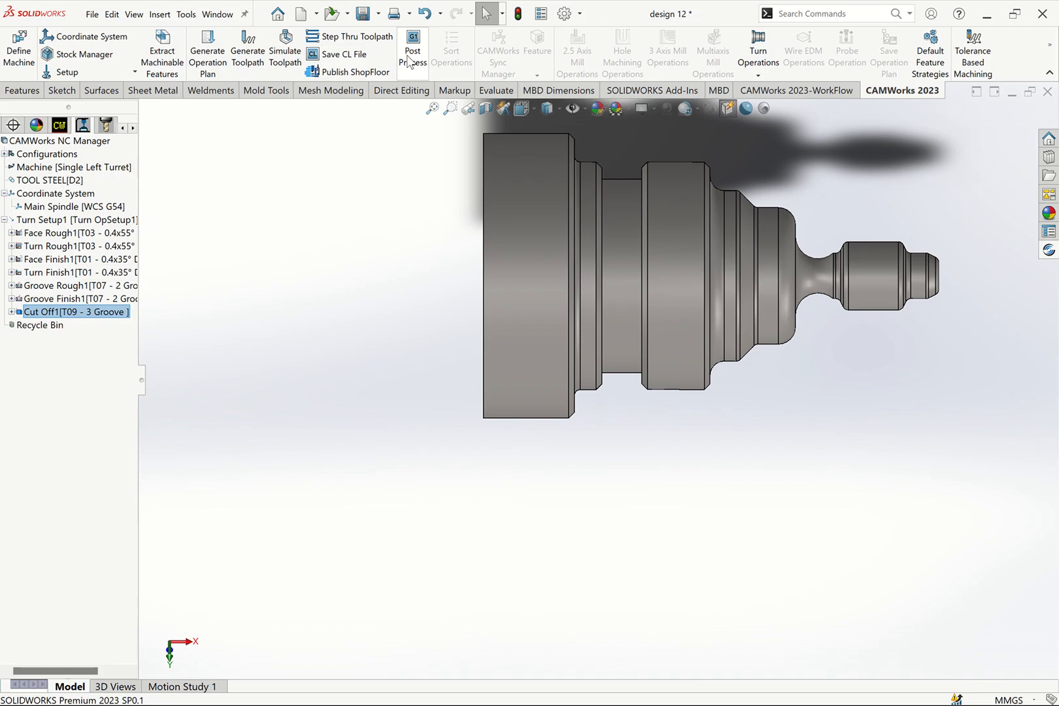
right_click(64, 313)
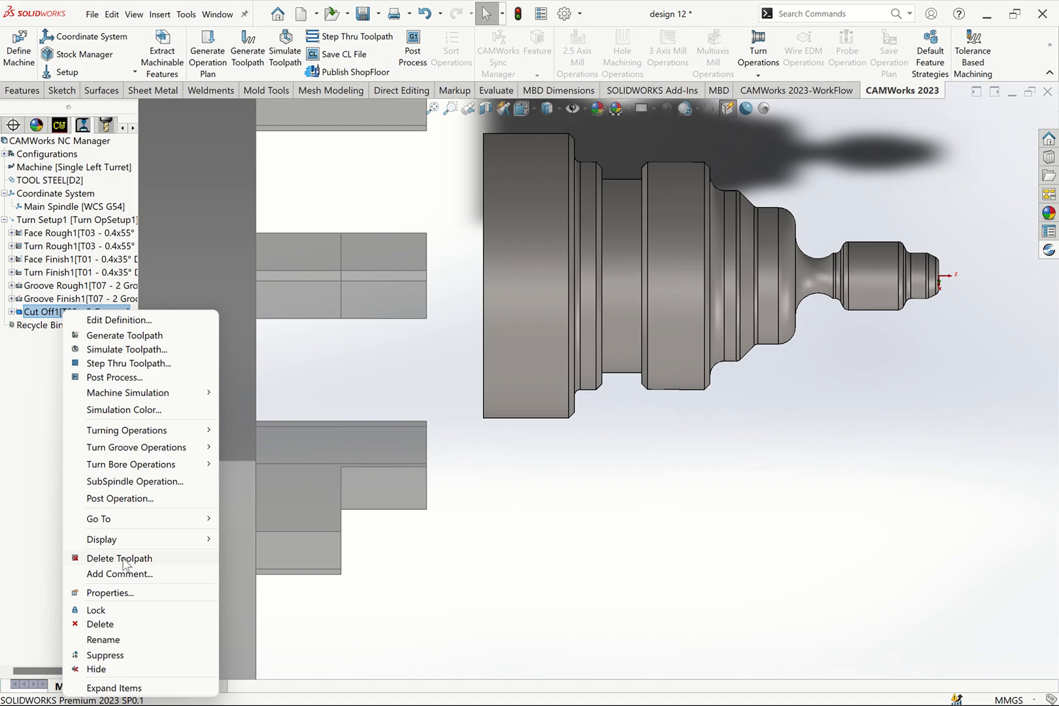
click(110, 624)
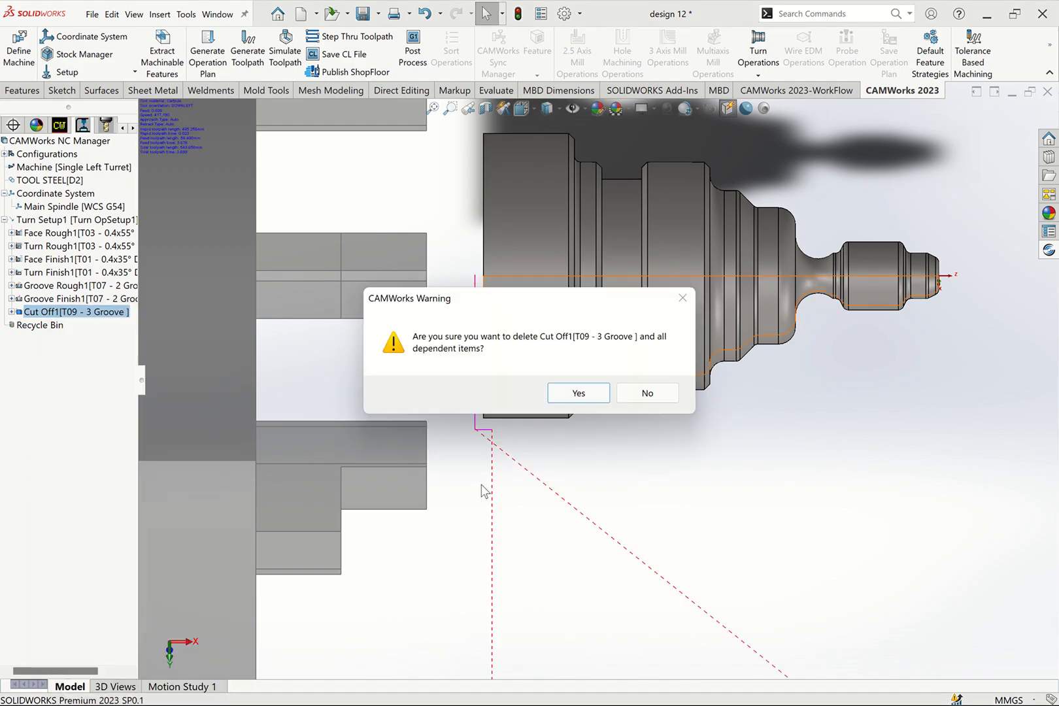
click(577, 392)
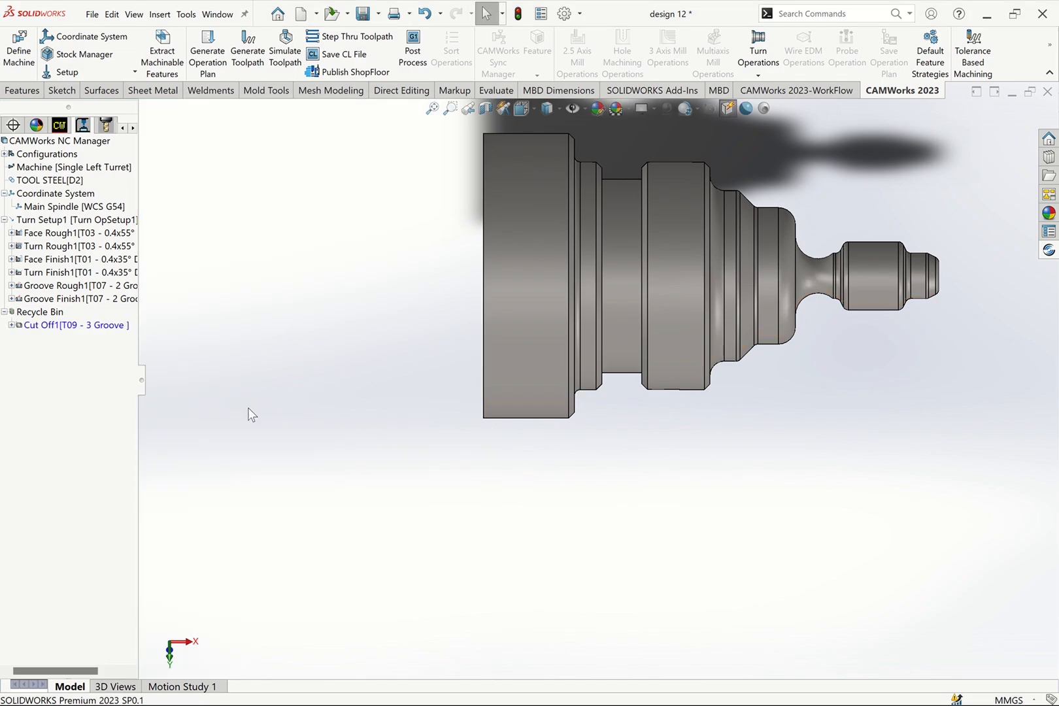
- Restore the Cut Off1 operation from the Recycle Bin and move it after Groove Finish1 in Turn Setup1
click(41, 331)
right_click(39, 330)
click(72, 336)
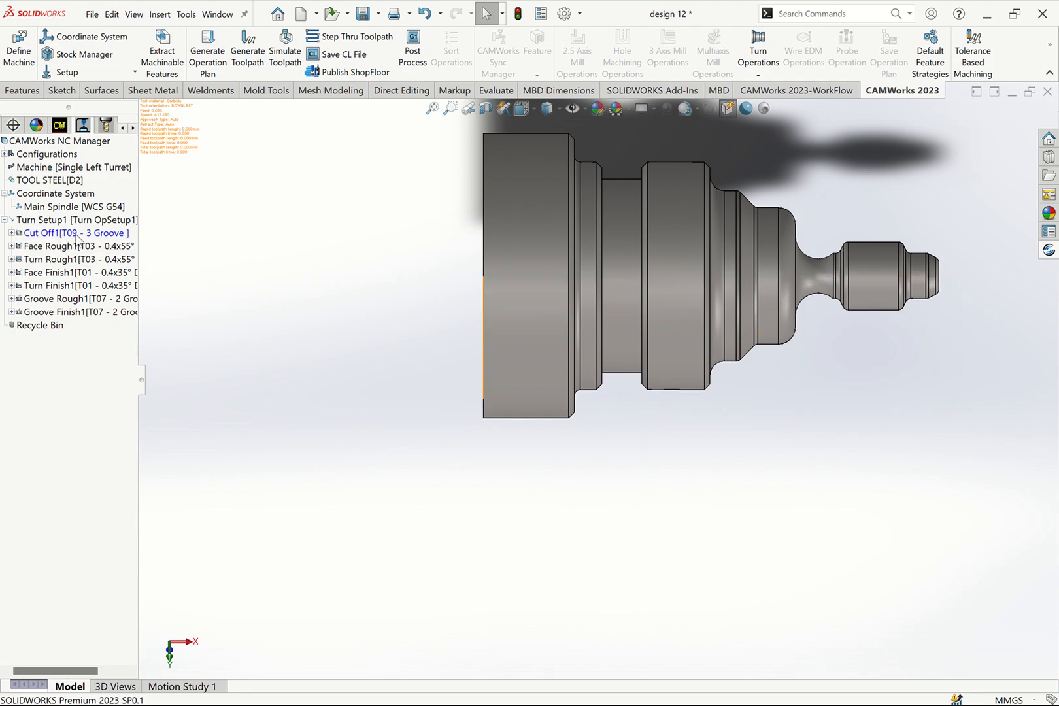
drag(87, 236, 73, 311)
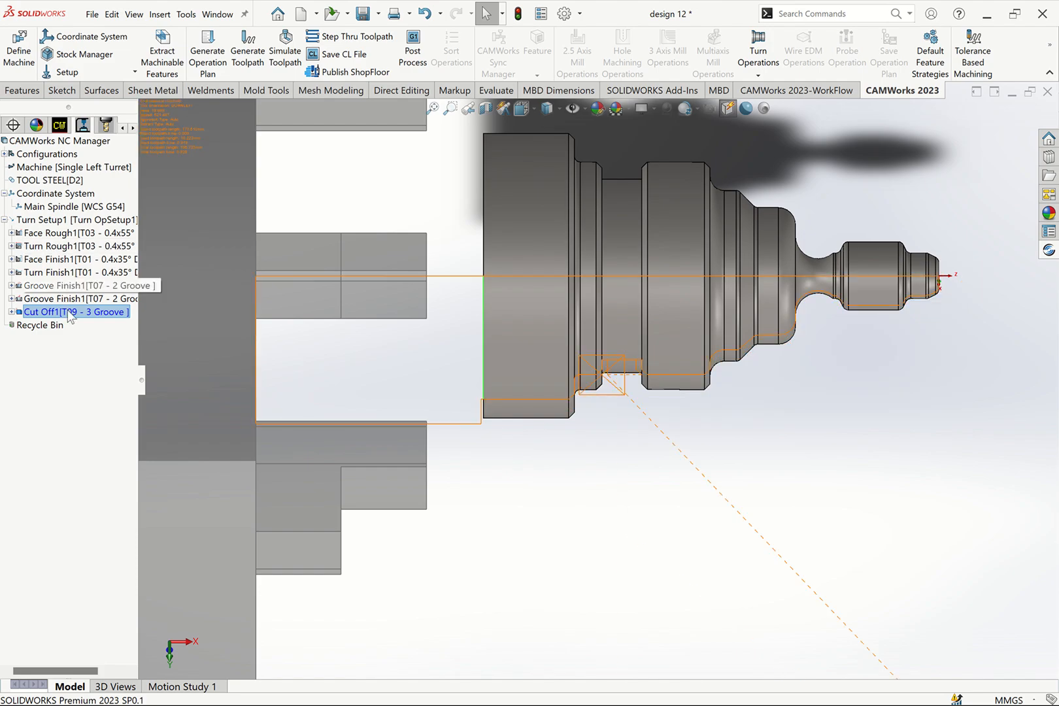
click(79, 260)
click(67, 312)
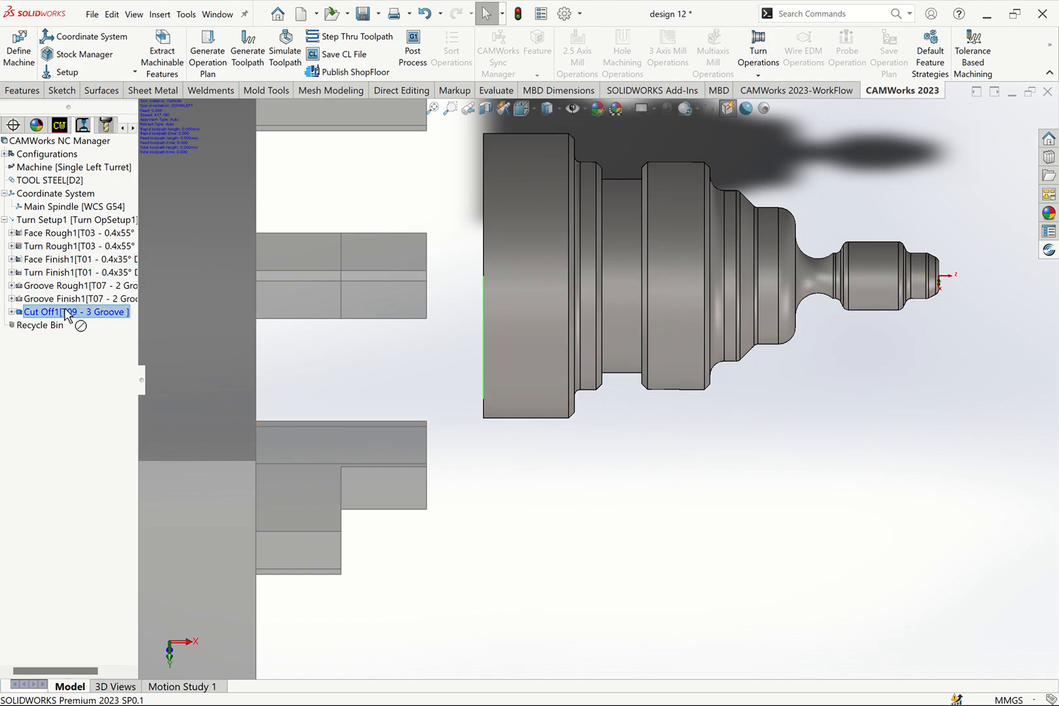
mouse_move(66, 313)
mouse_down()
mouse_move(76, 347)
mouse_move(53, 330)
mouse_move(71, 328)
mouse_up()
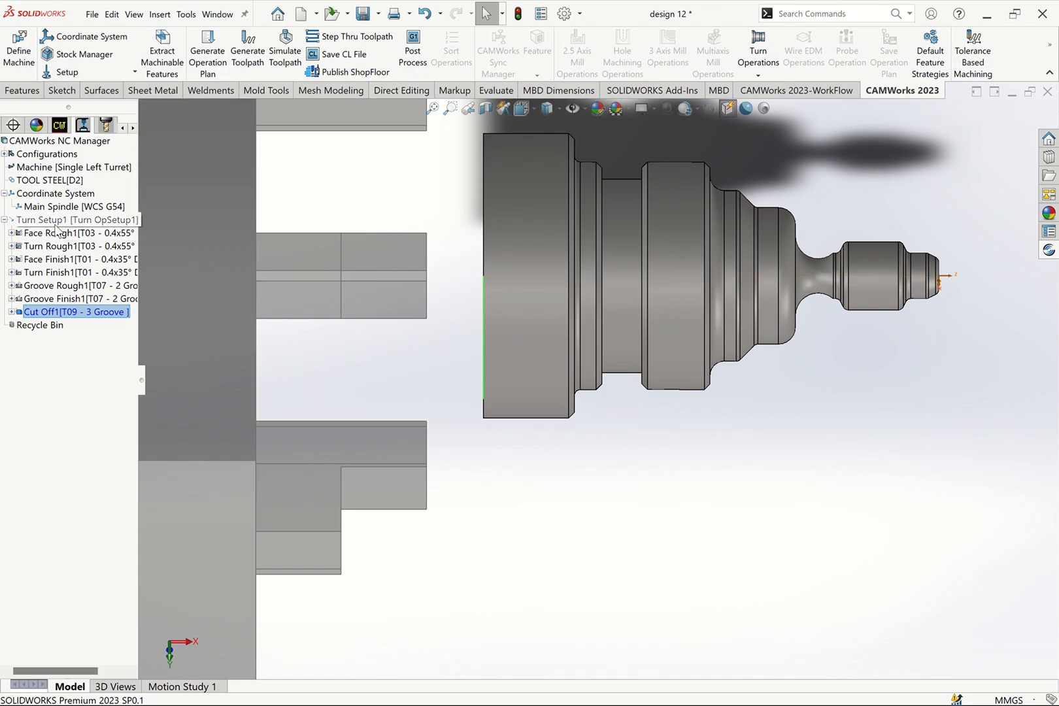
- Post-process the operations from Face Rough1 through Cut Off1 into the SIEMENS-828D output file design 12 in Downloads
click(413, 47)
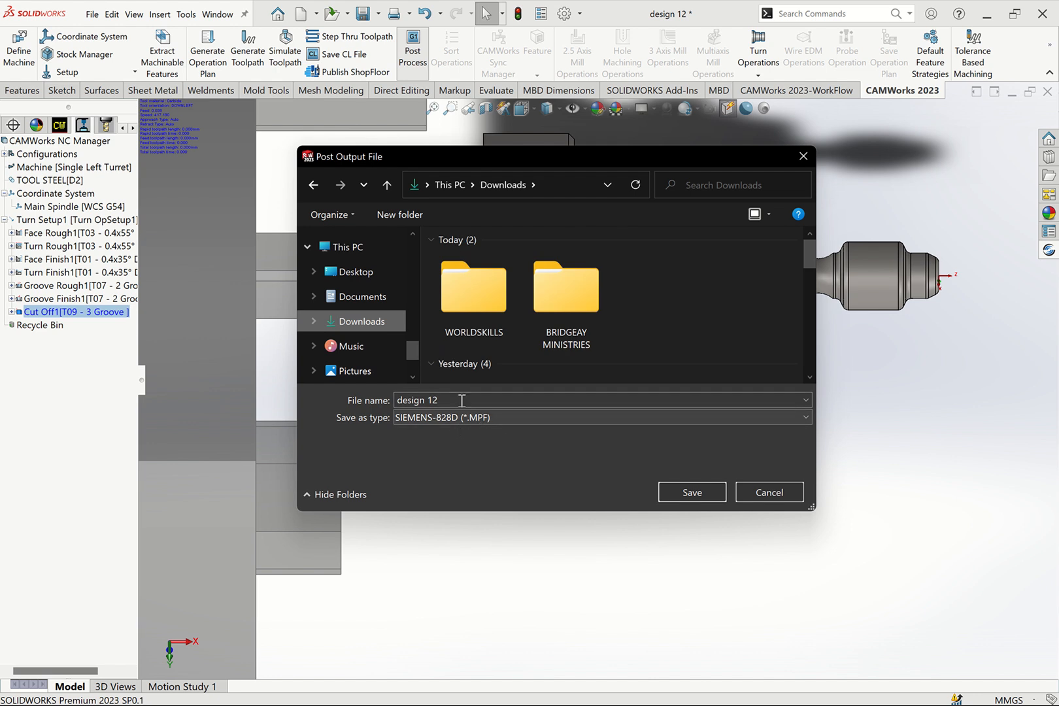
click(688, 497)
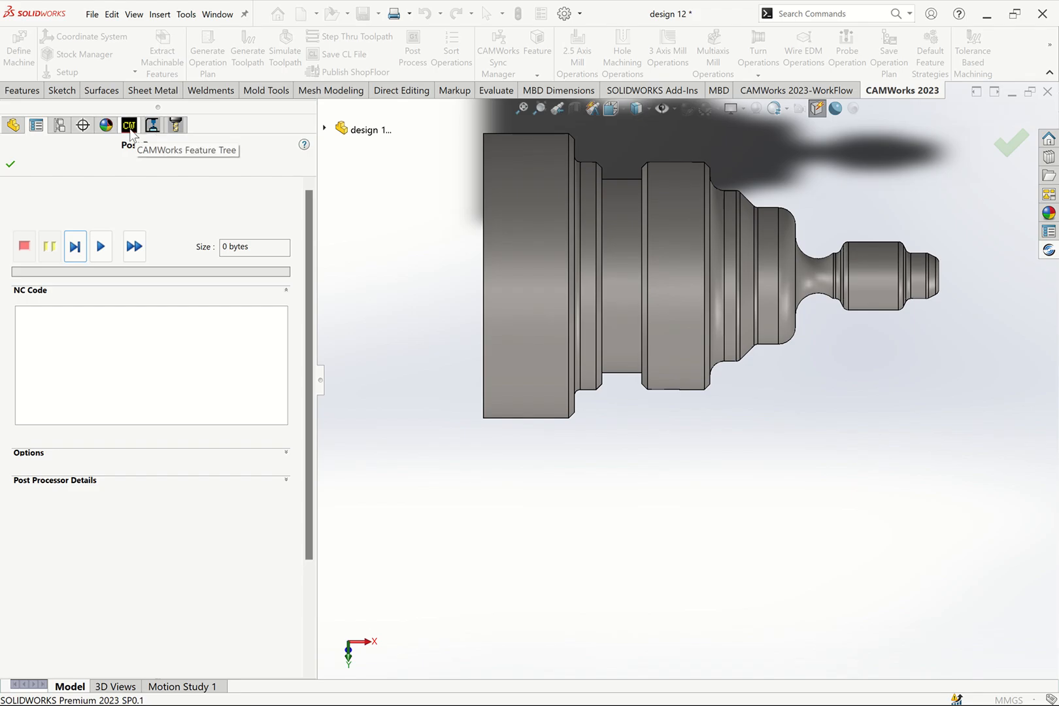
click(151, 125)
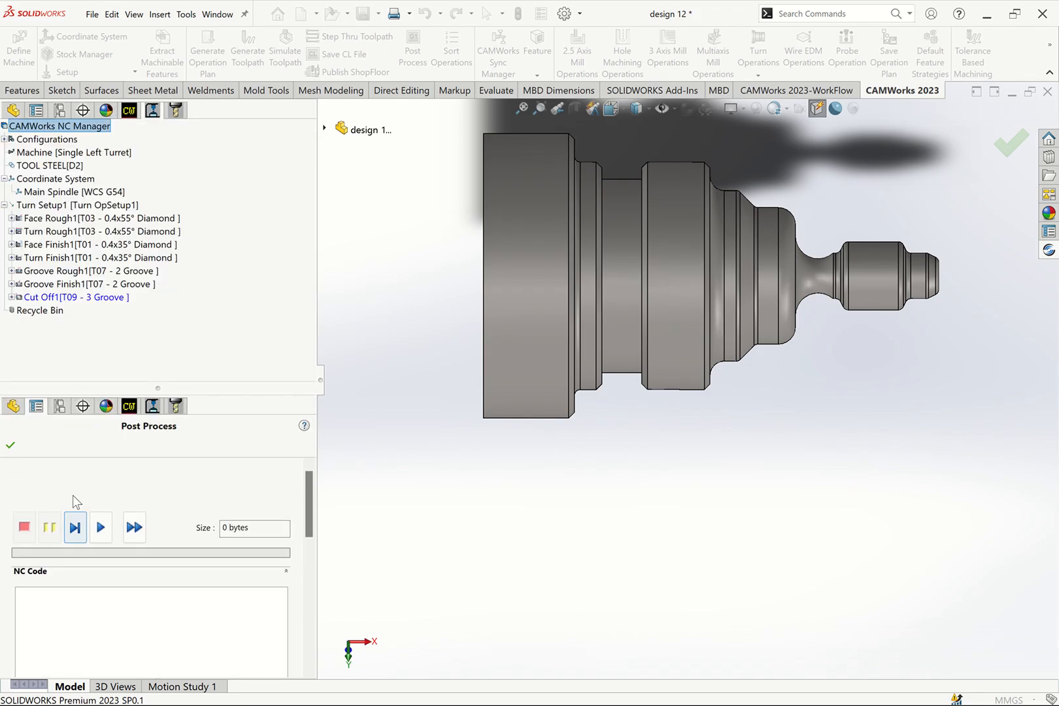
scroll(311, 520, down, 3)
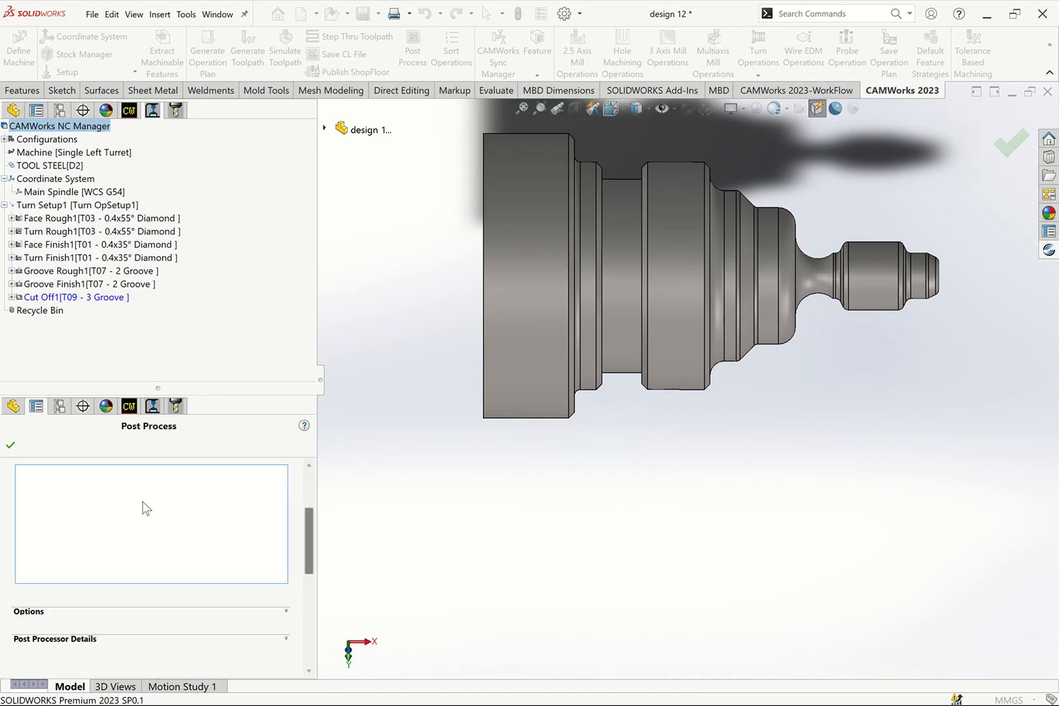
mouse_move(61, 232)
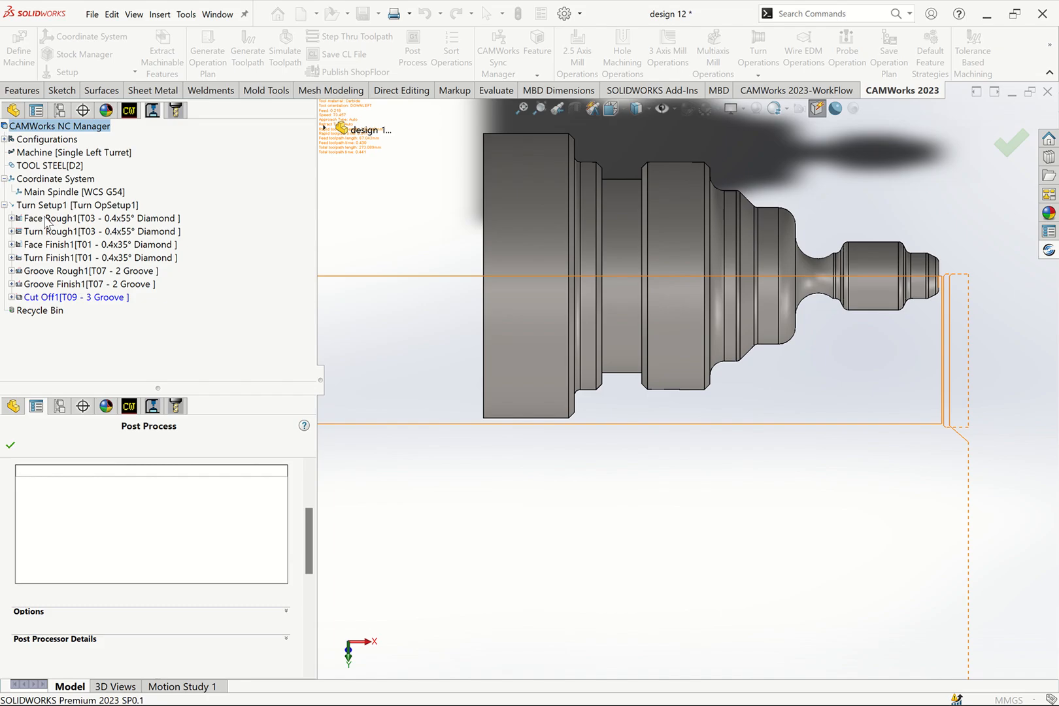
click(46, 223)
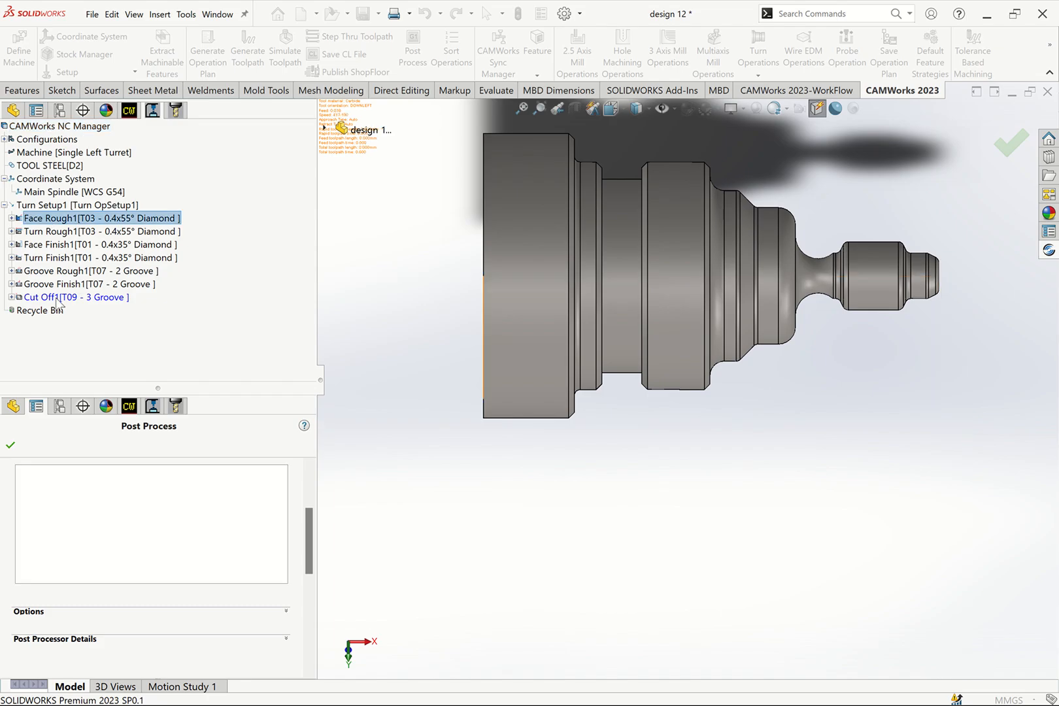
shift+click(57, 298)
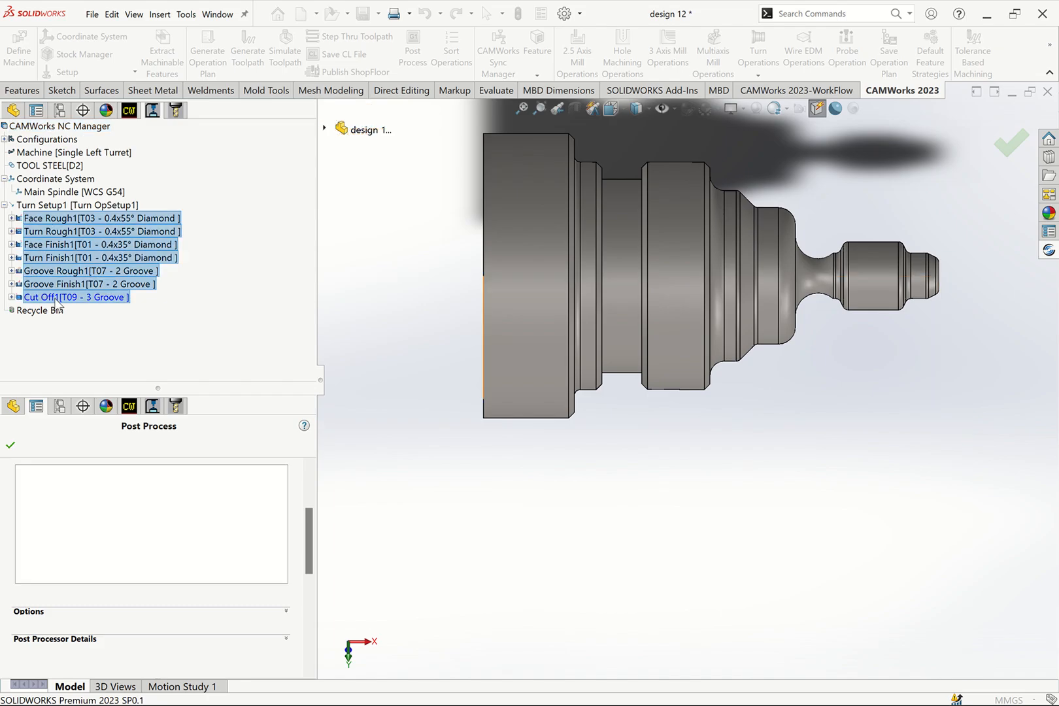
drag(309, 532, 304, 509)
click(100, 490)
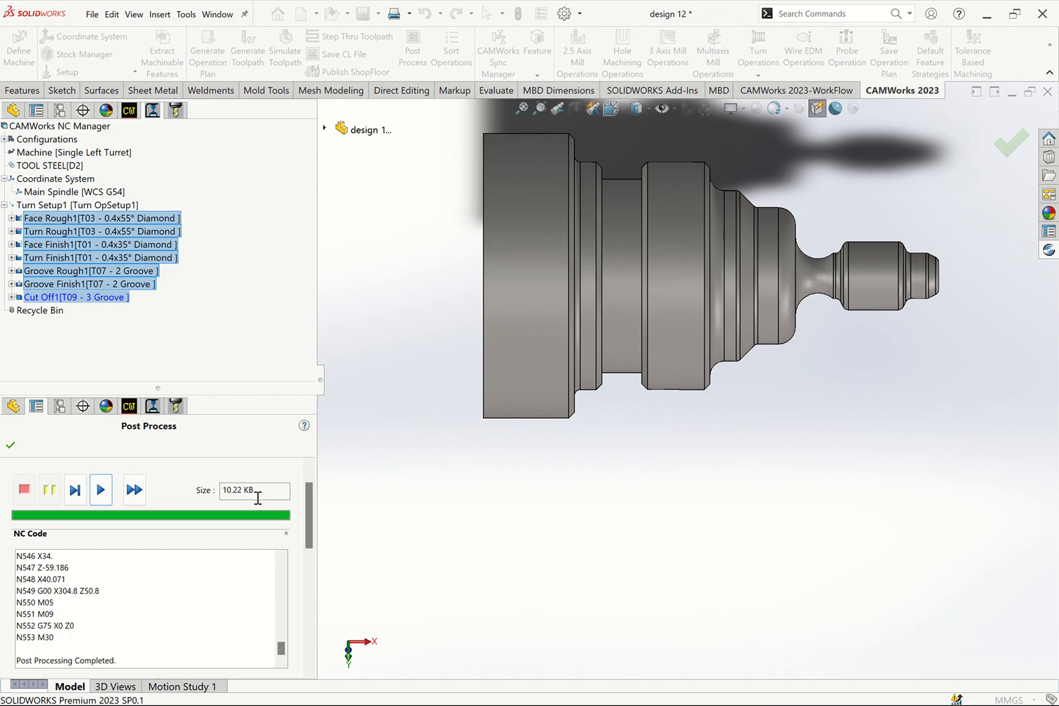
- Set the post-processing options to use Centerline and open the G-code file in CAMWorks NC Editor
scroll(298, 535, down, 1)
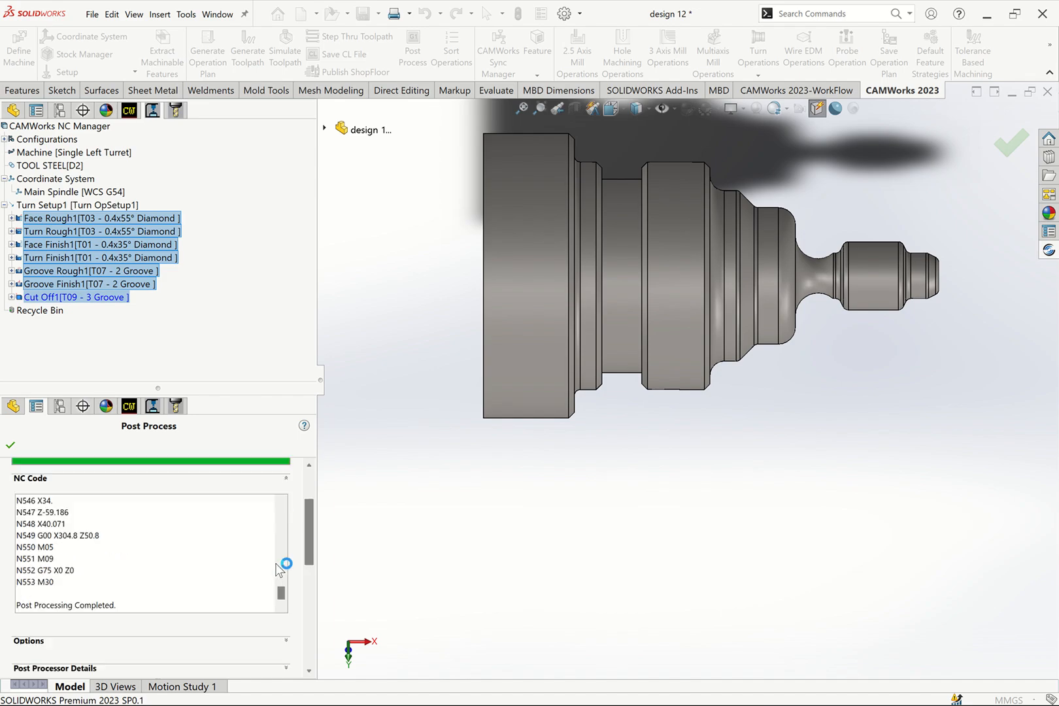
scroll(280, 568, down, 2)
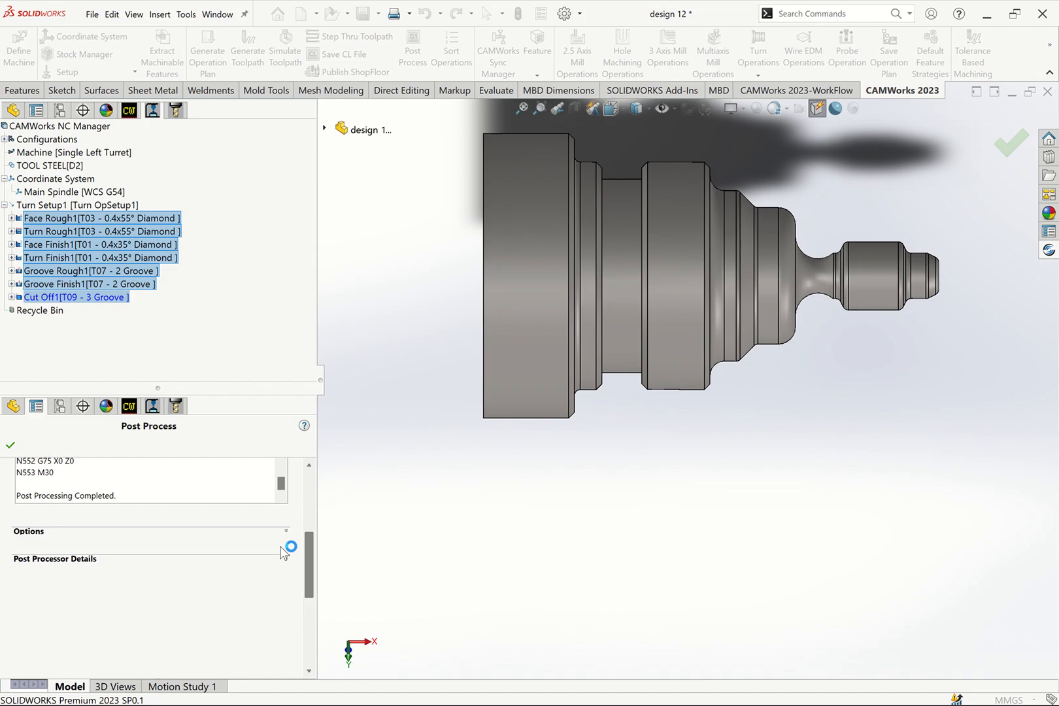
click(285, 533)
drag(309, 551, 309, 560)
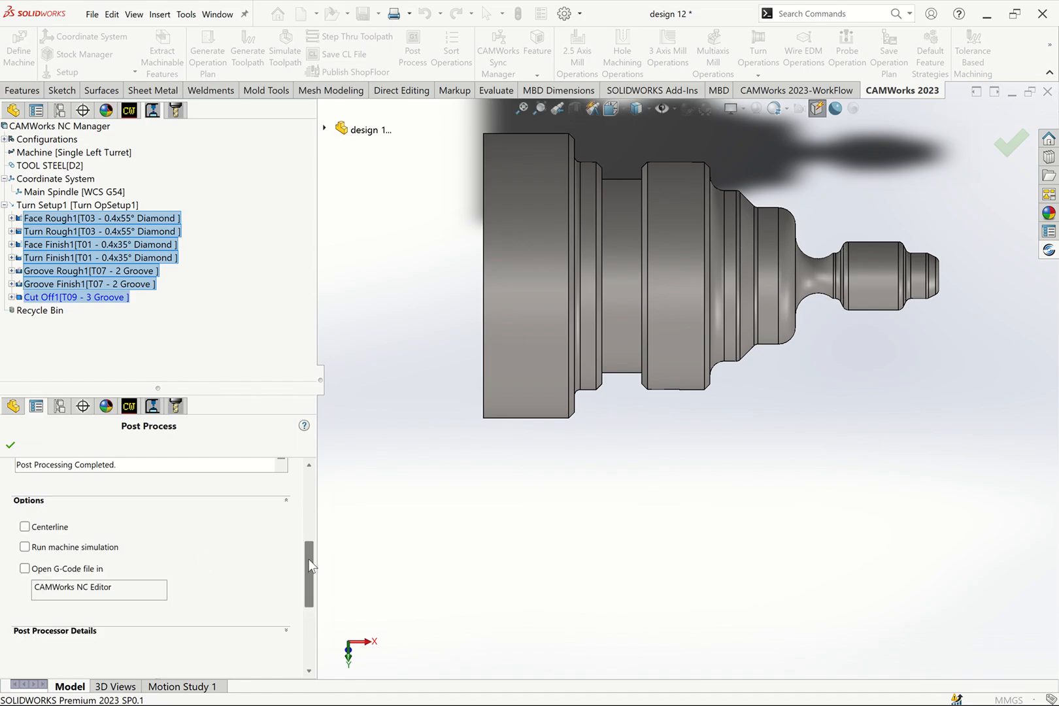
click(24, 527)
click(25, 569)
- Check the post processor's controller path and machine parameters, and finish post-processing to open the code in CAMWorks NC Editor
drag(307, 579, 296, 634)
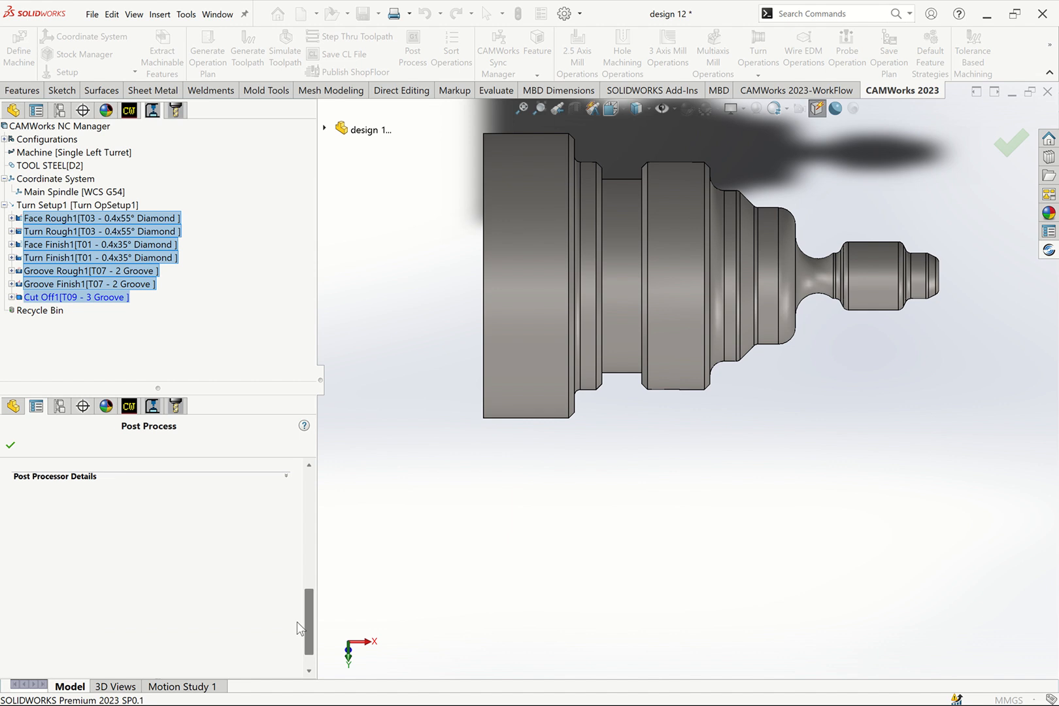
scroll(294, 576, up, 1)
click(286, 495)
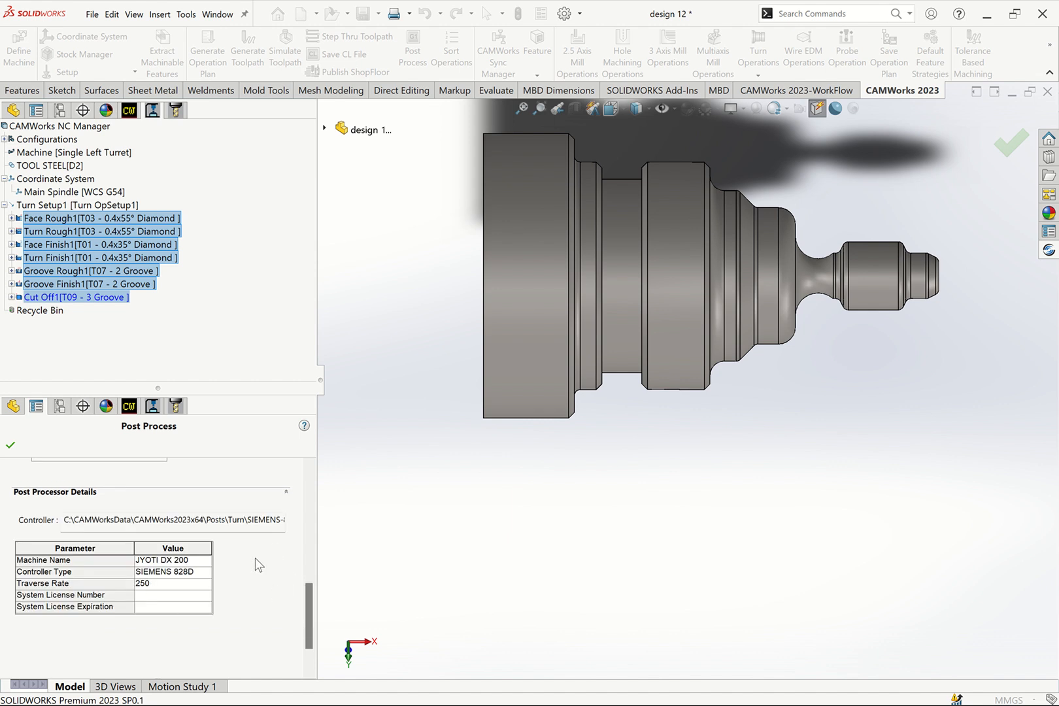
click(266, 520)
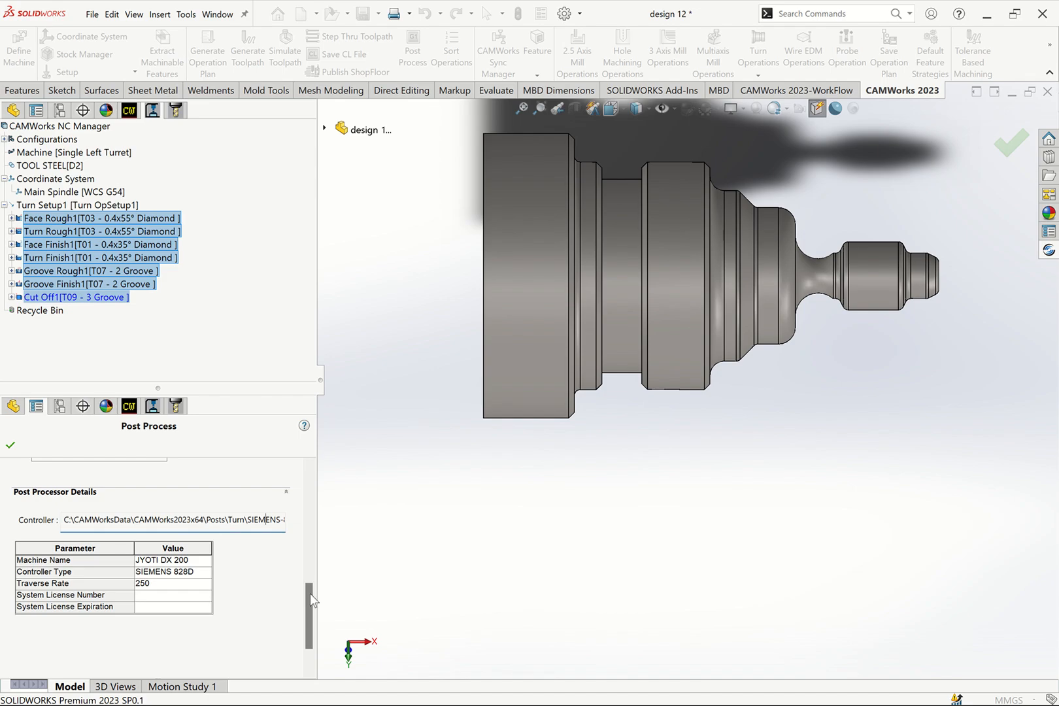
scroll(308, 617, up, 10)
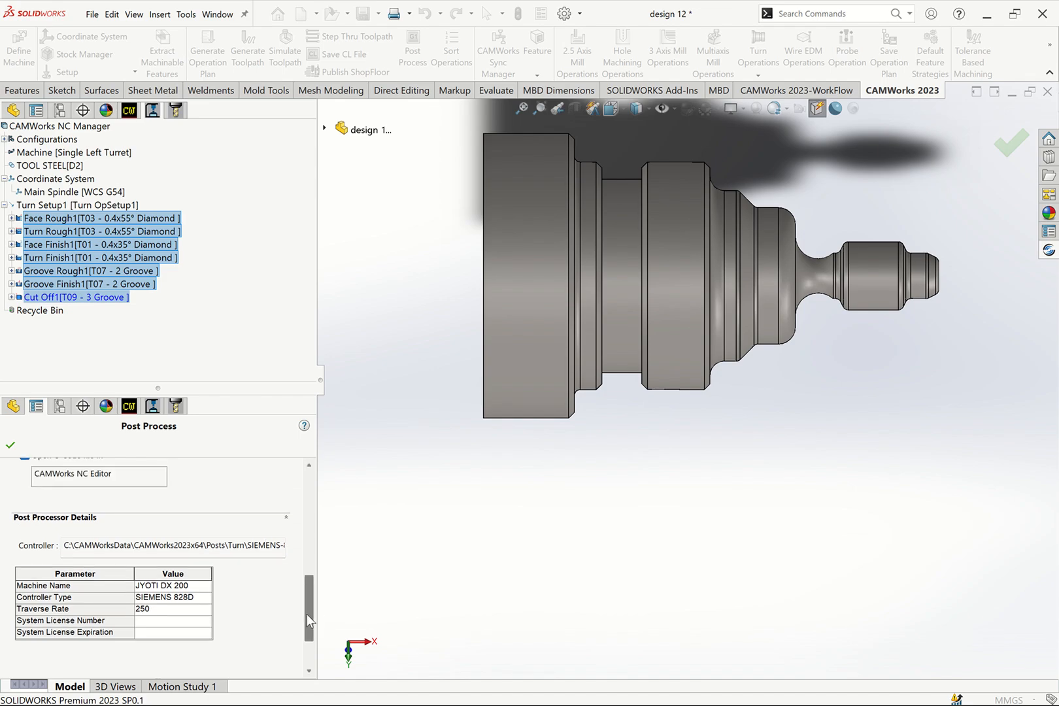
scroll(316, 556, up, 3)
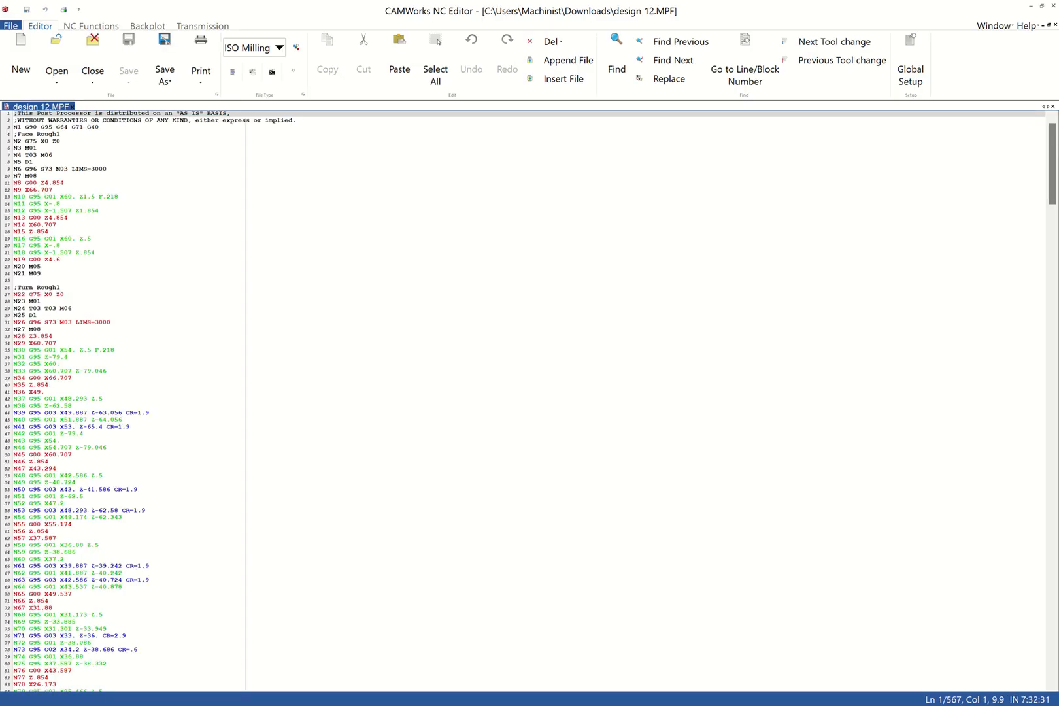
- Examine the Face Rough1 and Turn Rough1 blocks of the design 12.MPF program at a larger text size
ctrl+scroll(530, 400, down, 1)
ctrl+scroll(530, 400, up, 3)
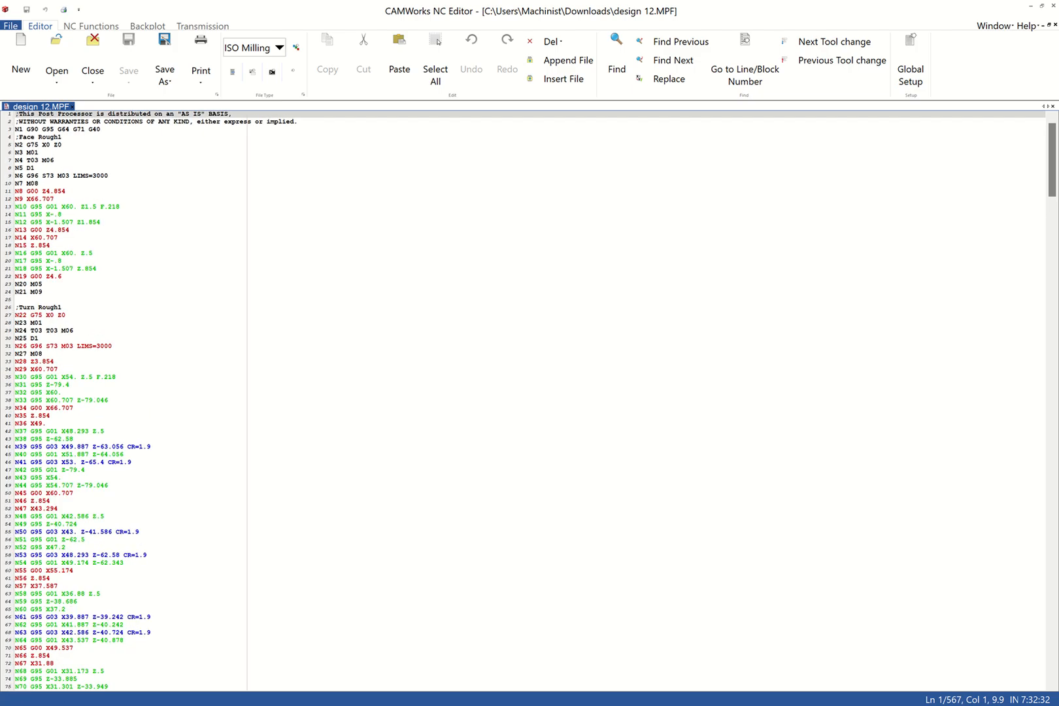
scroll(529, 400, down, 1)
ctrl+scroll(530, 400, up, 4)
scroll(530, 400, down, 4)
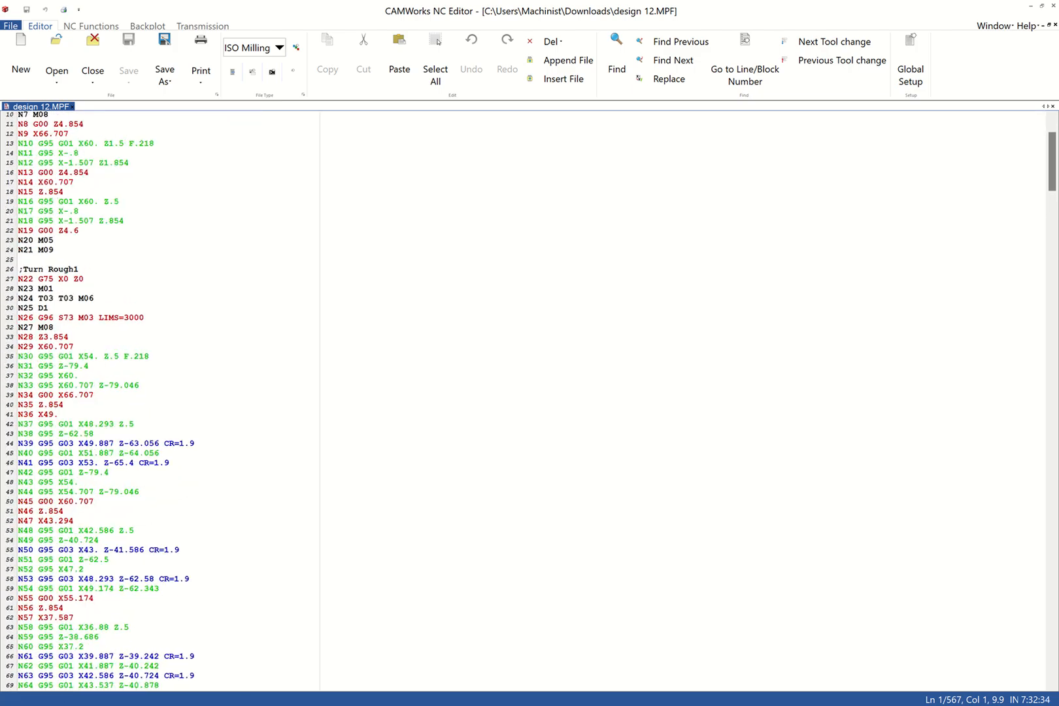
scroll(529, 400, down, 1)
ctrl+scroll(219, 400, up, 1)
scroll(220, 400, down, 4)
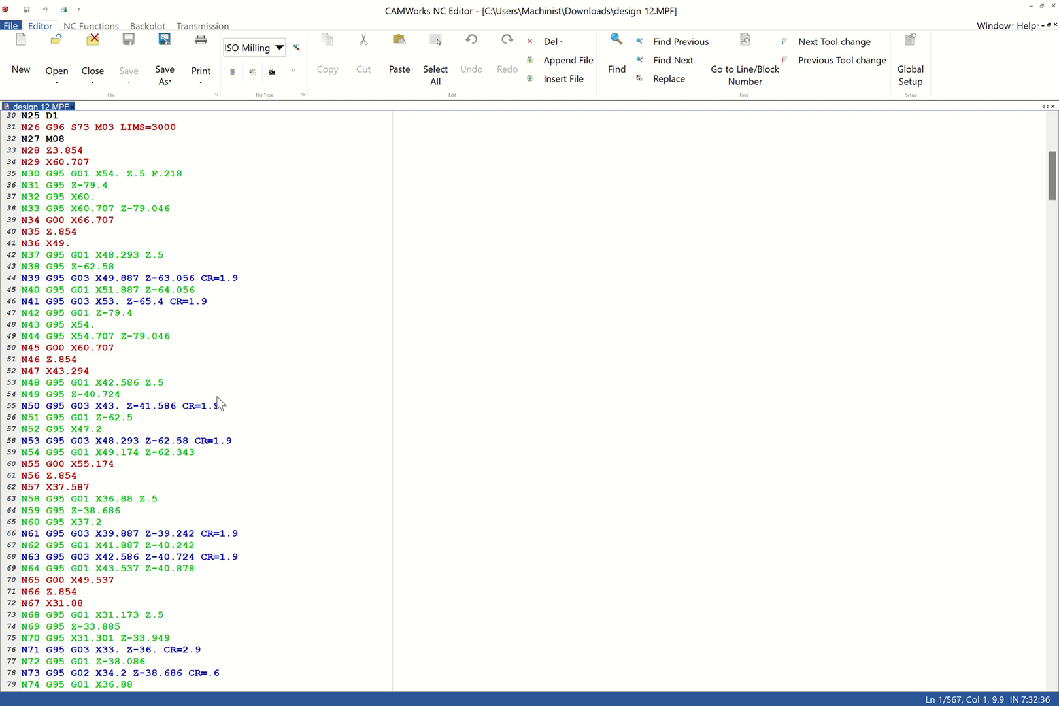
scroll(236, 366, up, 9)
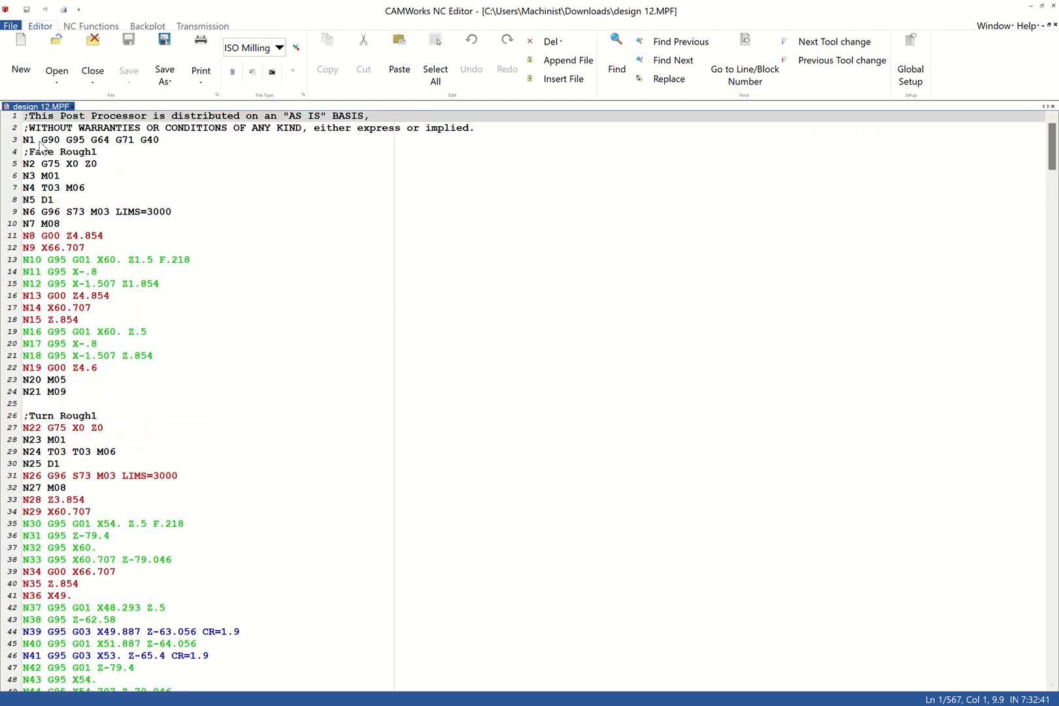
- Replace the two disclaimer comment lines at the start of the program with the line ";G291"
drag(475, 134, 20, 117)
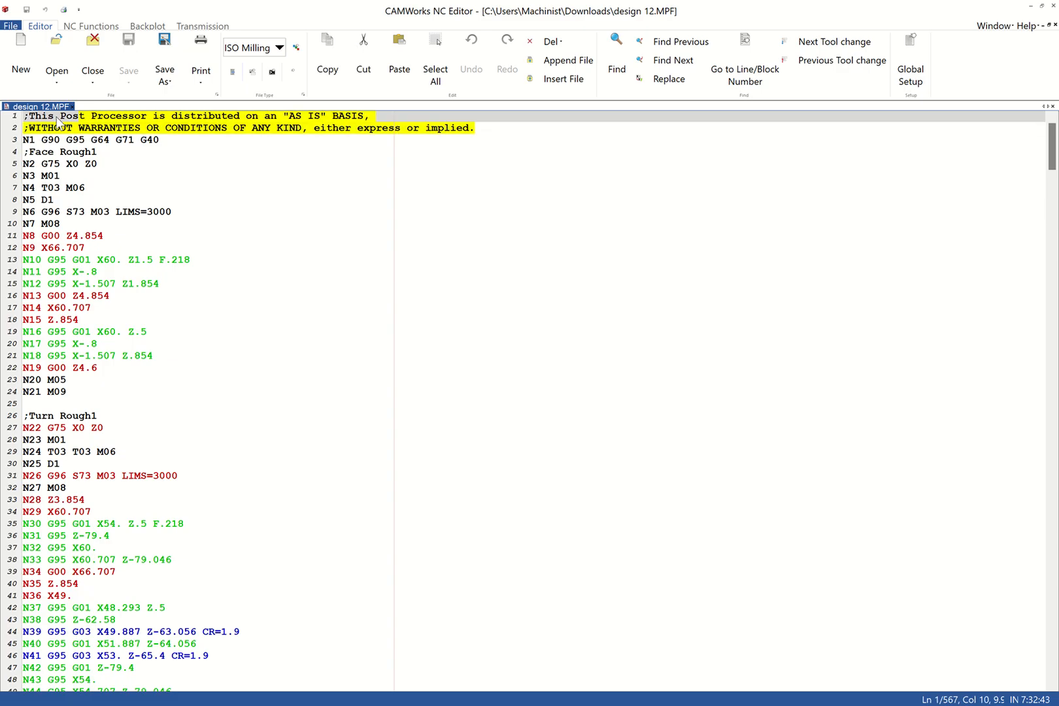
key(Delete)
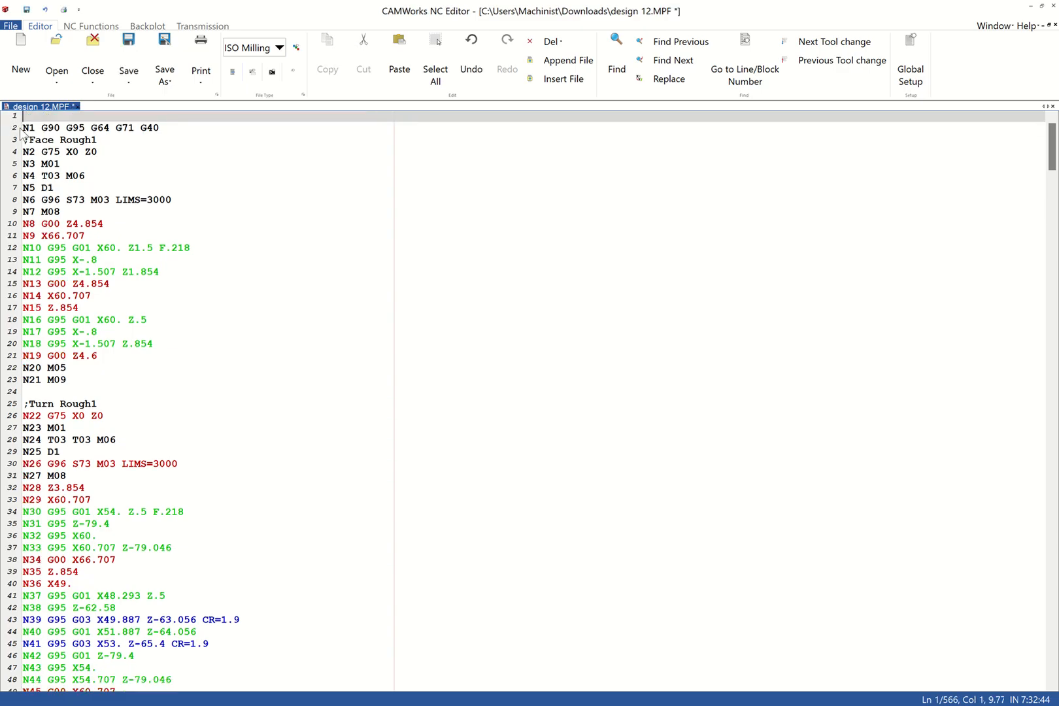
key(Return)
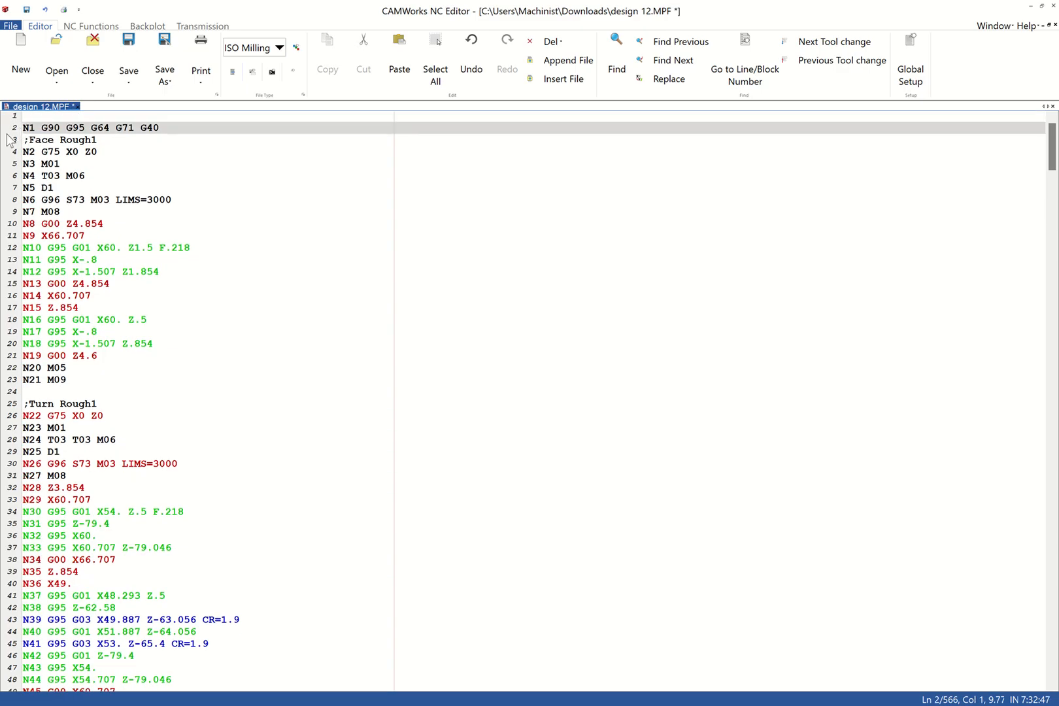
click(34, 118)
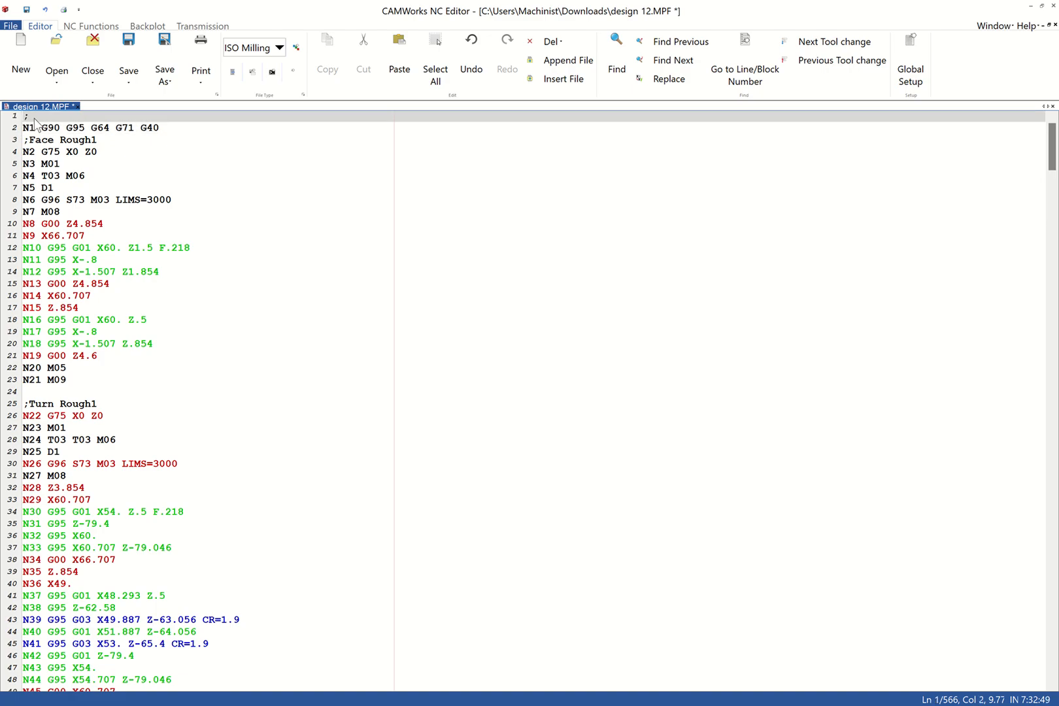
text(;G291)
click(95, 155)
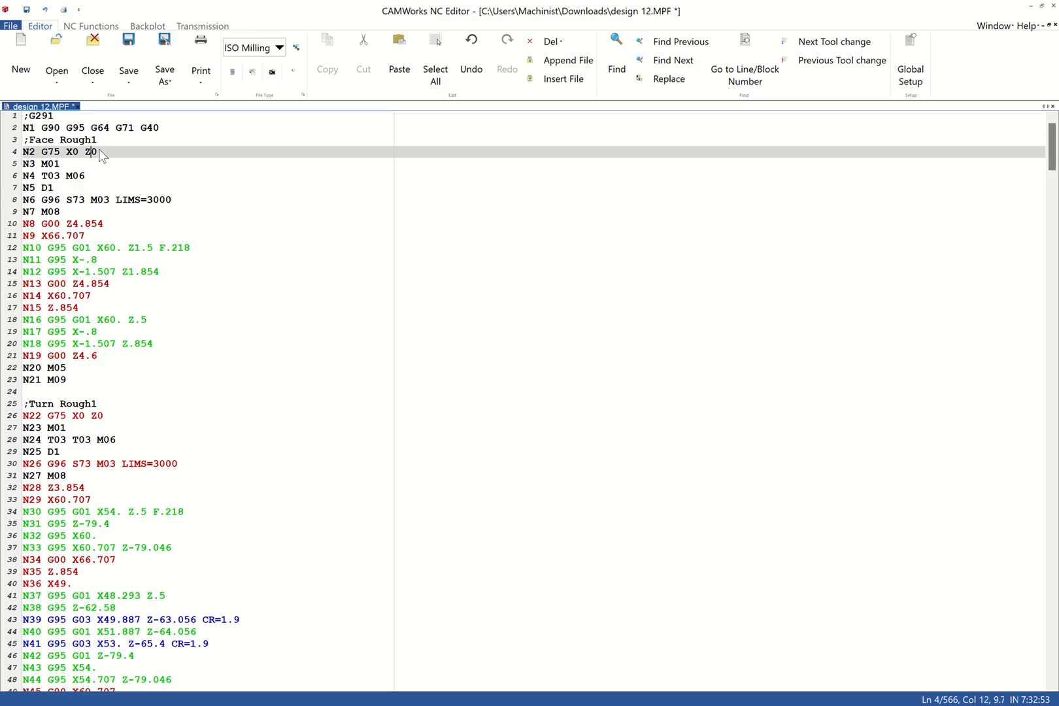
- Examine the Face Rough1 comment, the T03 M06 tool change and the D1 offset call at the start of the program
drag(107, 138, 23, 140)
click(64, 141)
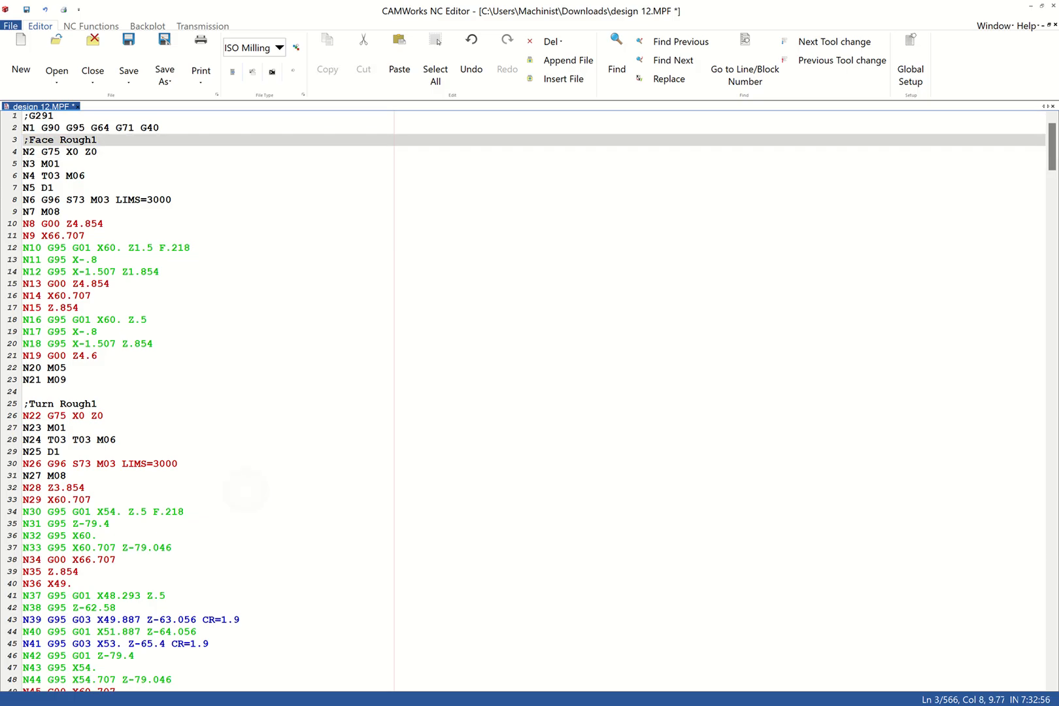
ctrl+scroll(272, 349, up, 4)
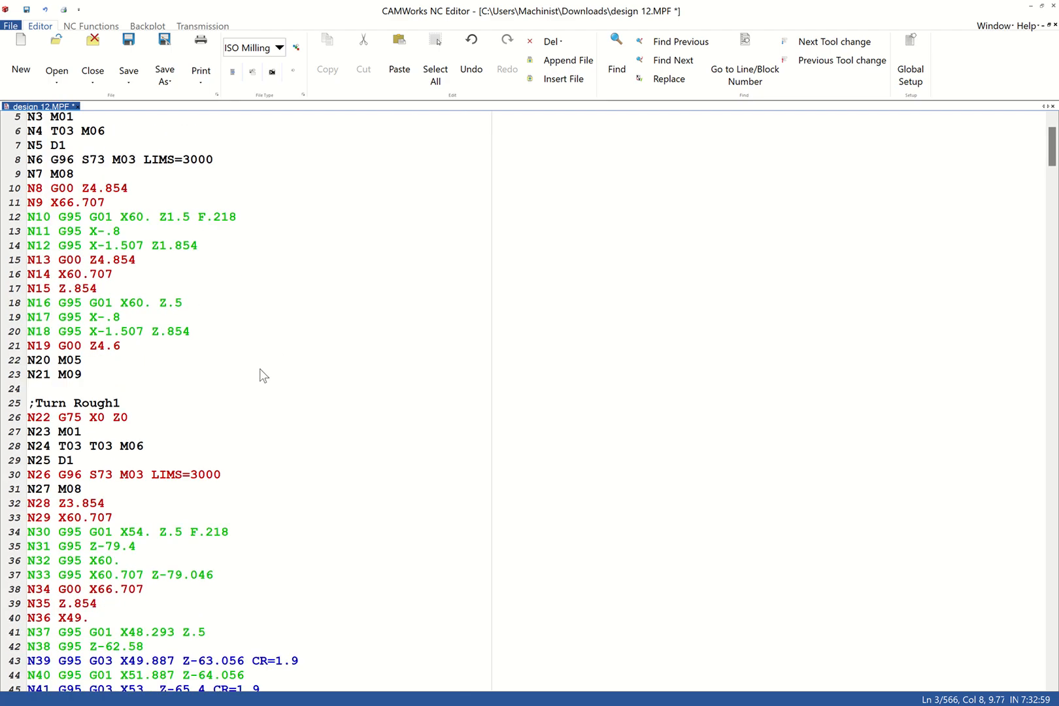
scroll(261, 374, up, 2)
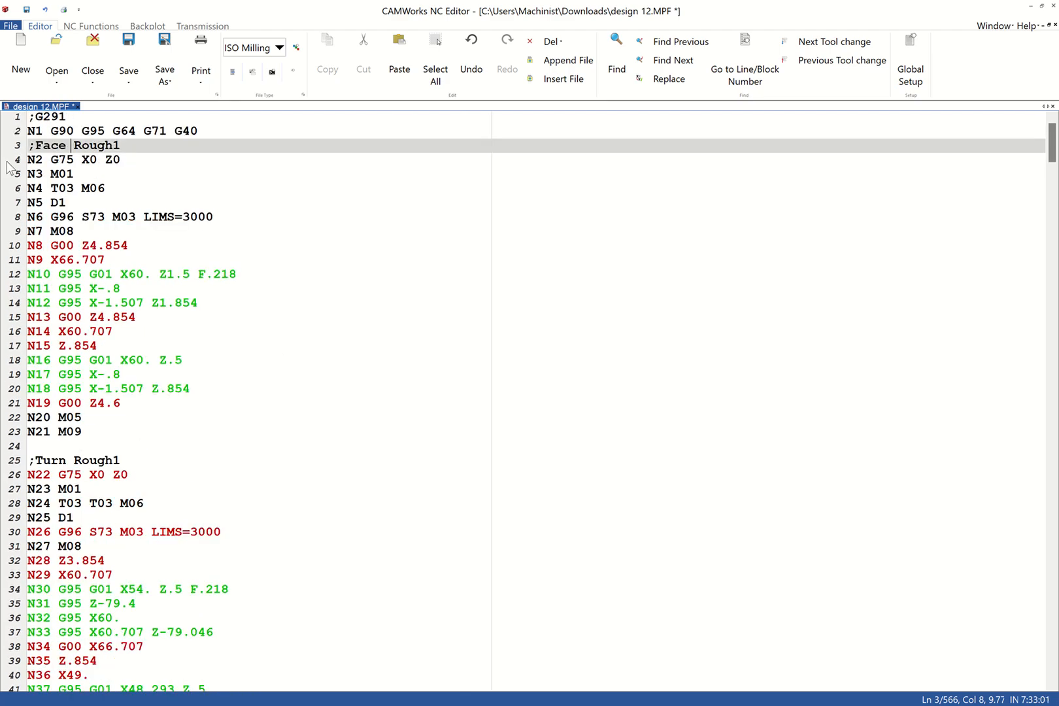
click(35, 149)
drag(29, 145, 120, 147)
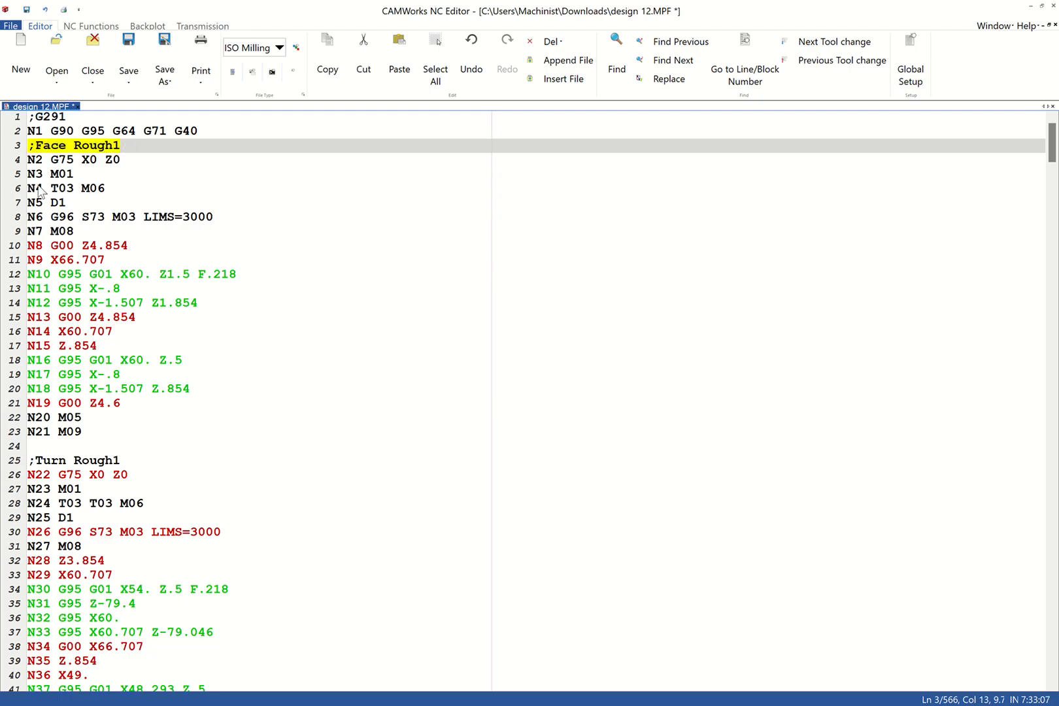
drag(31, 191, 109, 191)
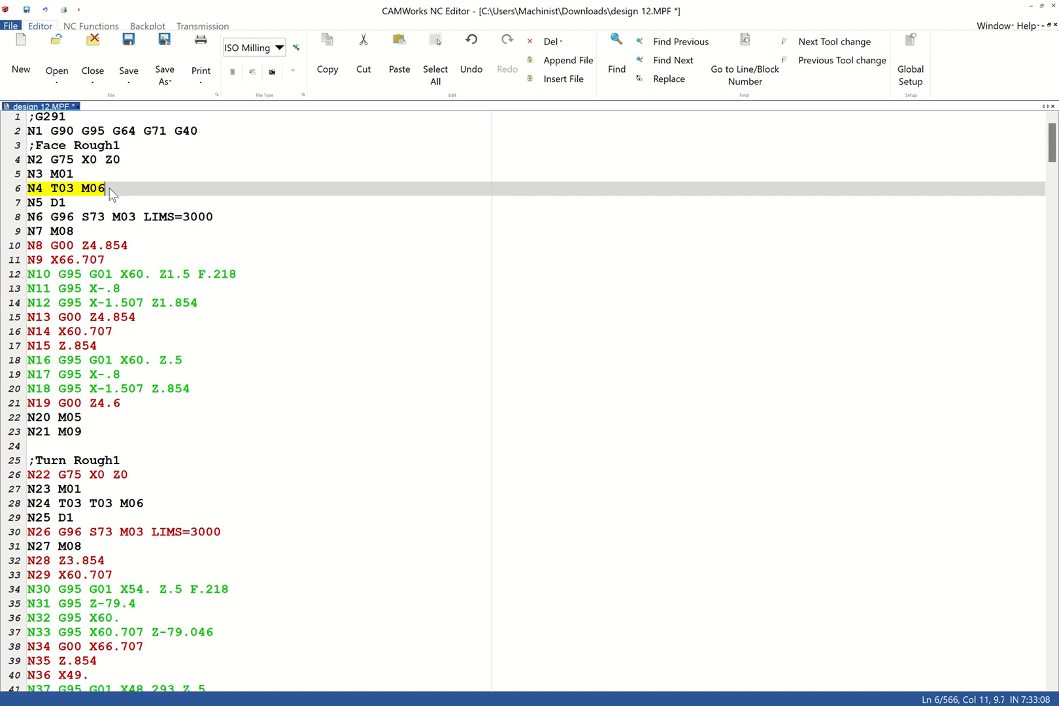
click(66, 203)
double_click(55, 203)
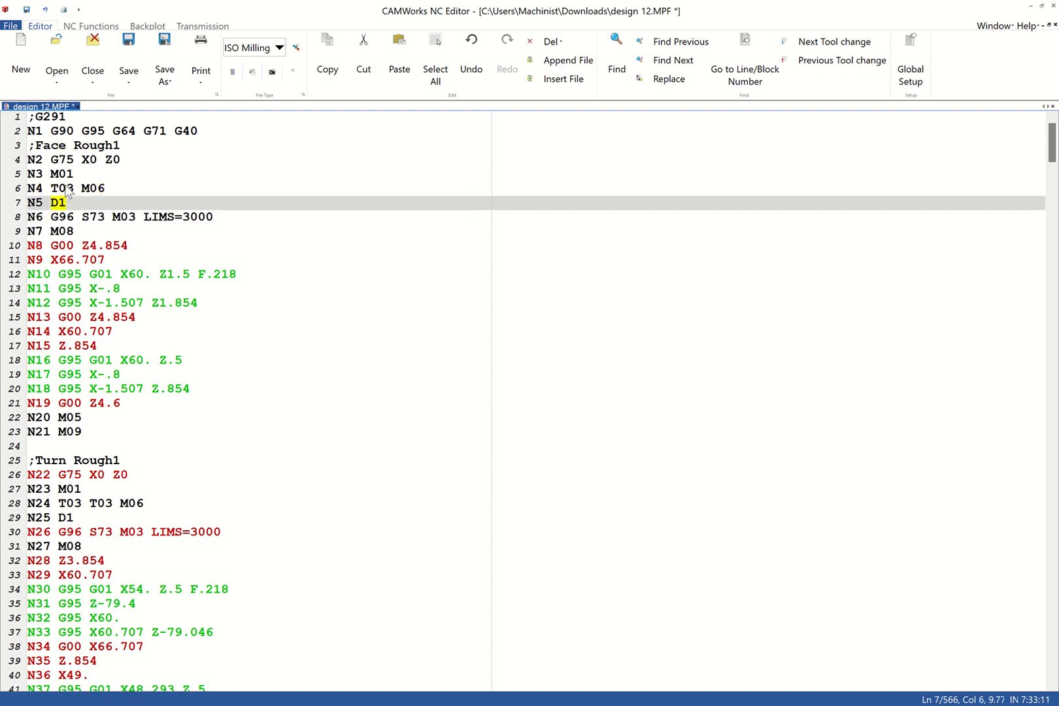
click(66, 187)
click(115, 187)
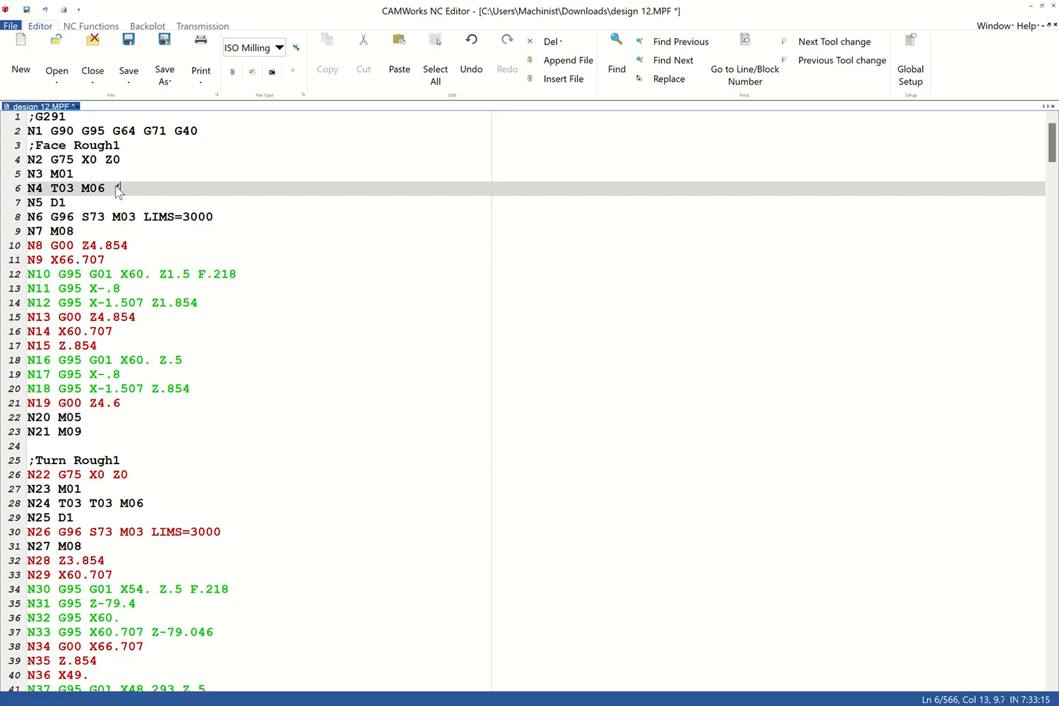
text((T0101)
key(BackSpace)
key(BackSpace)
key(BackSpace)
key(BackSpace)
key(BackSpace)
- Check the LIMS=3000 spindle speed limit and the S73 cutting speed in block N6
drag(175, 220, 150, 220)
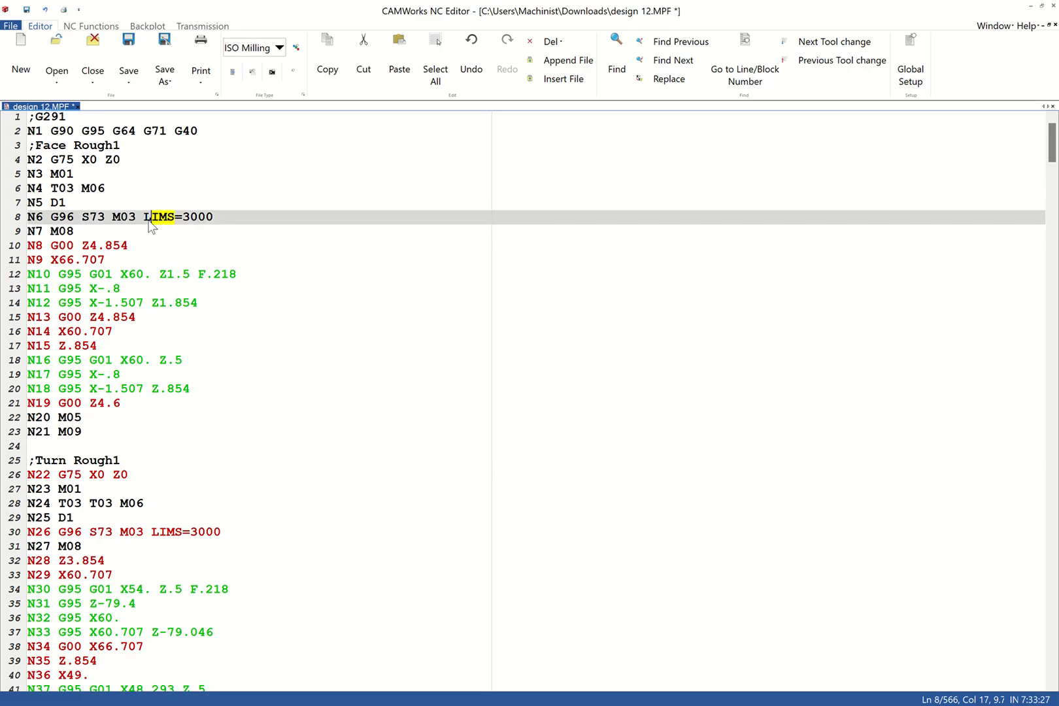
click(163, 230)
click(209, 216)
click(98, 218)
- Read through the program from Turn Rough1 to the M30 block after Groove Finish1, and return to its start
scroll(150, 295, down, 7)
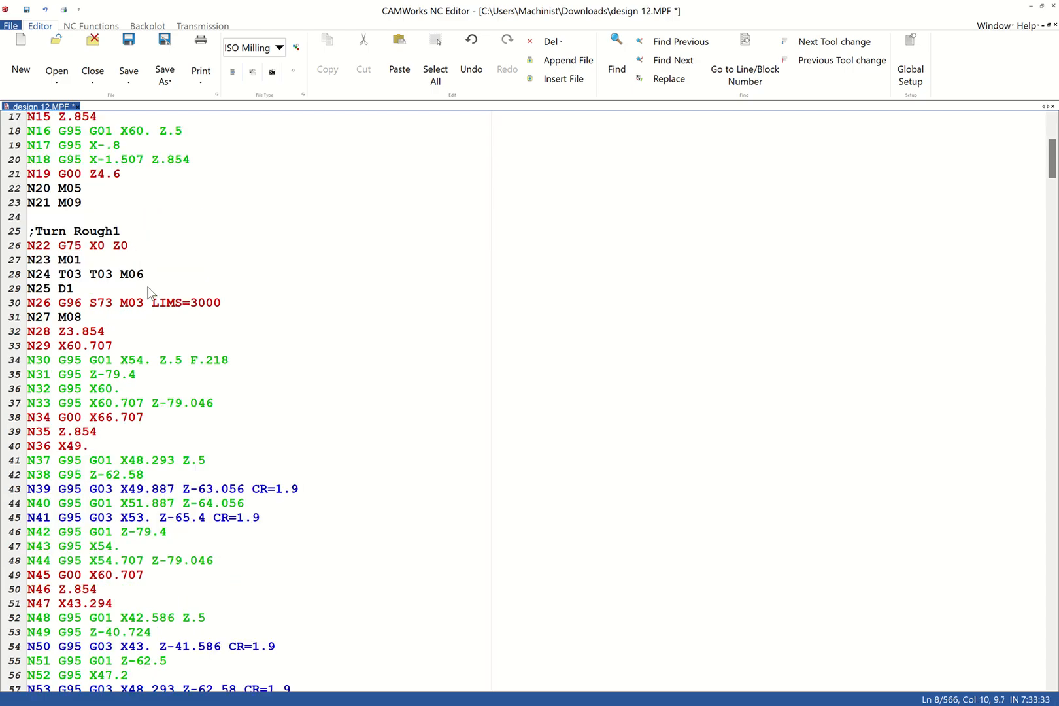
scroll(150, 295, down, 20)
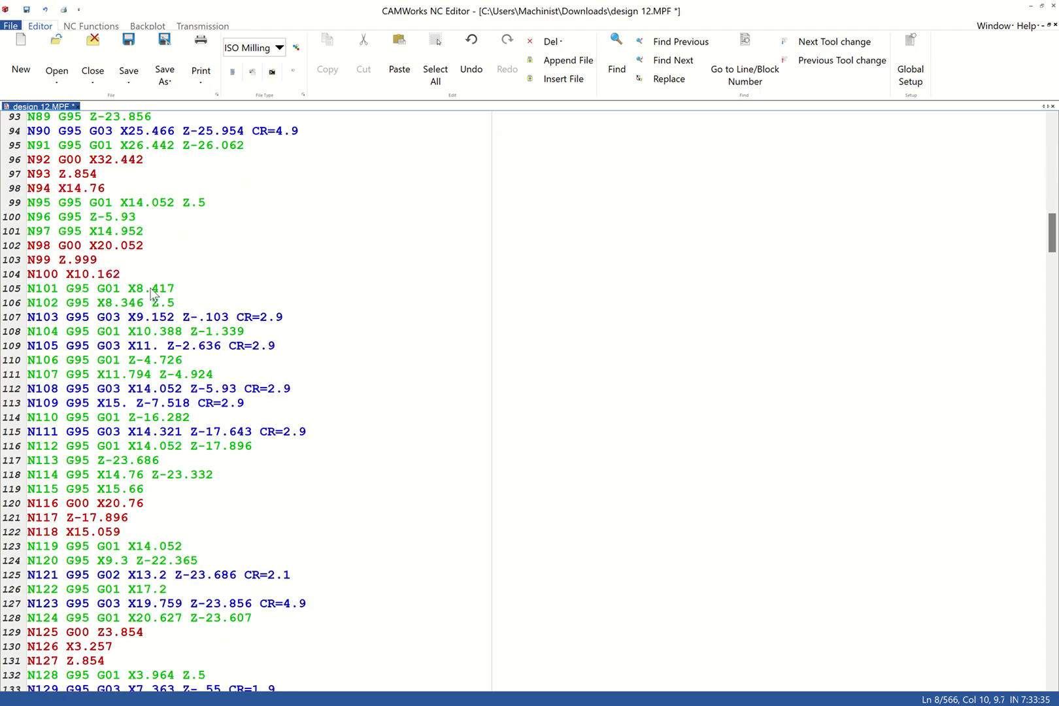
scroll(150, 294, down, 12)
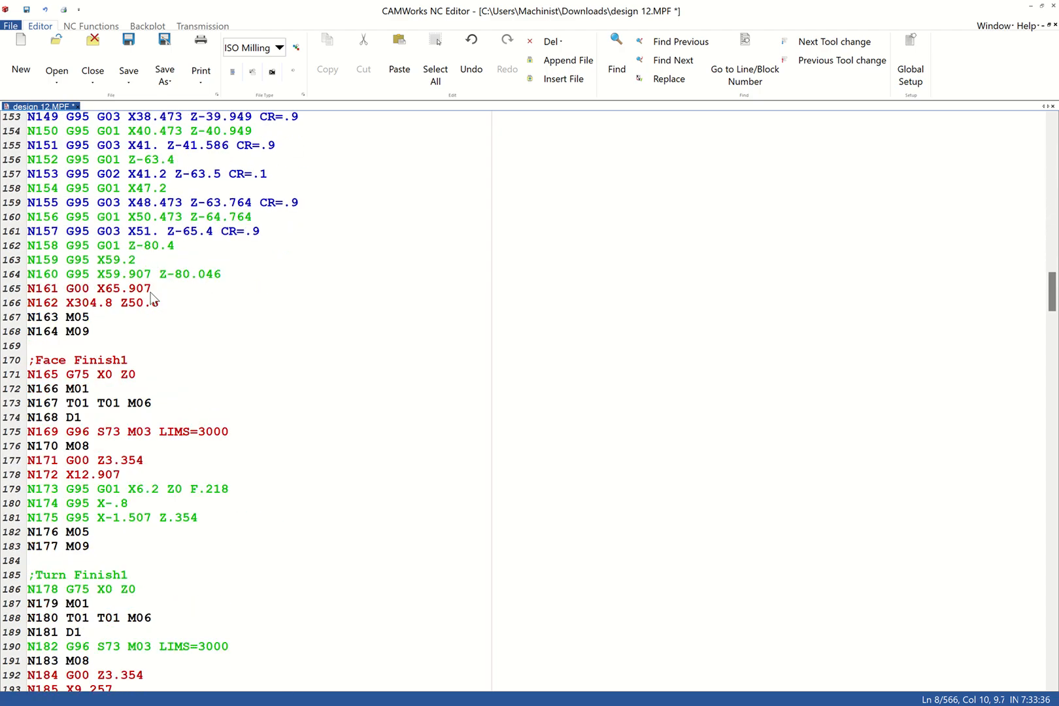
scroll(152, 298, down, 12)
scroll(152, 299, down, 20)
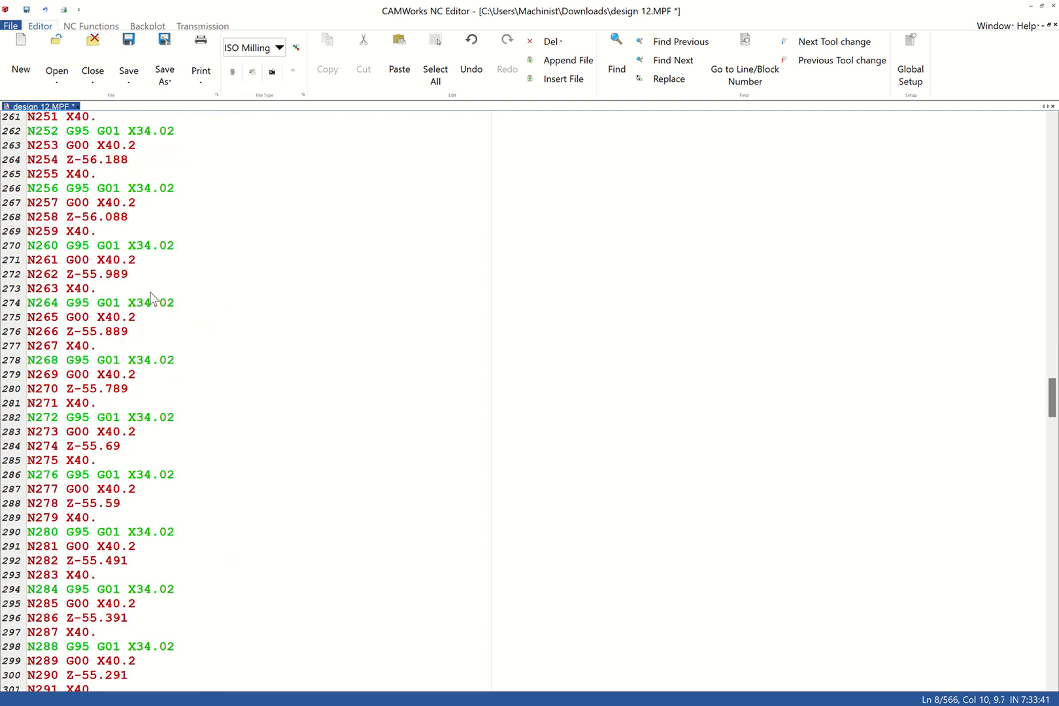
scroll(150, 298, down, 20)
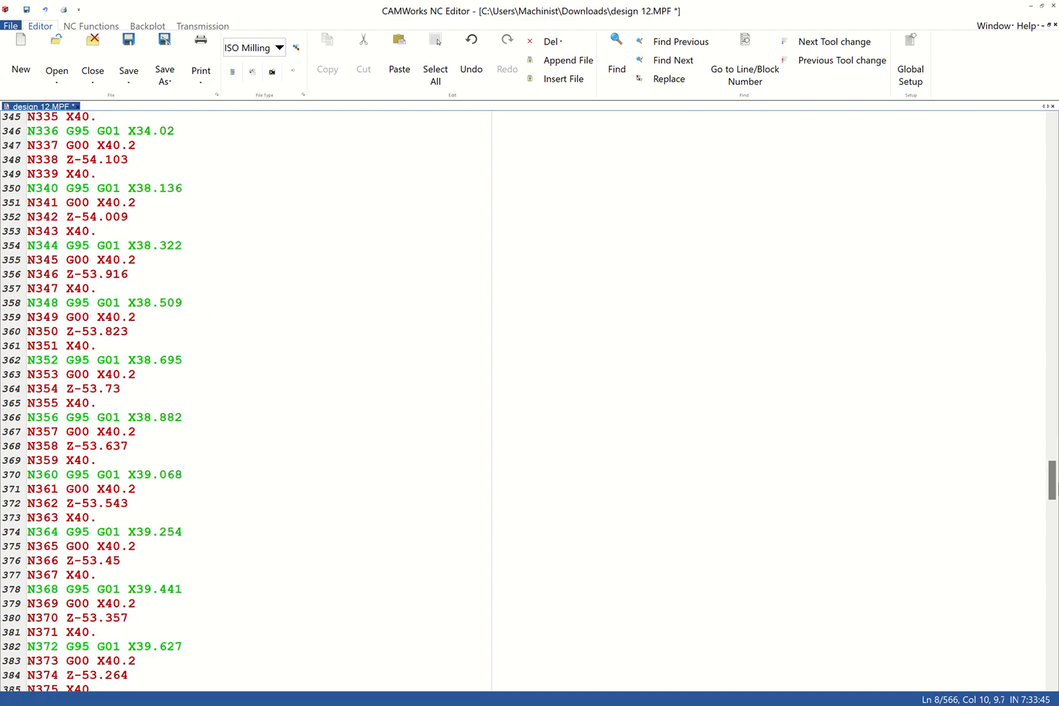
drag(1052, 485, 1028, 679)
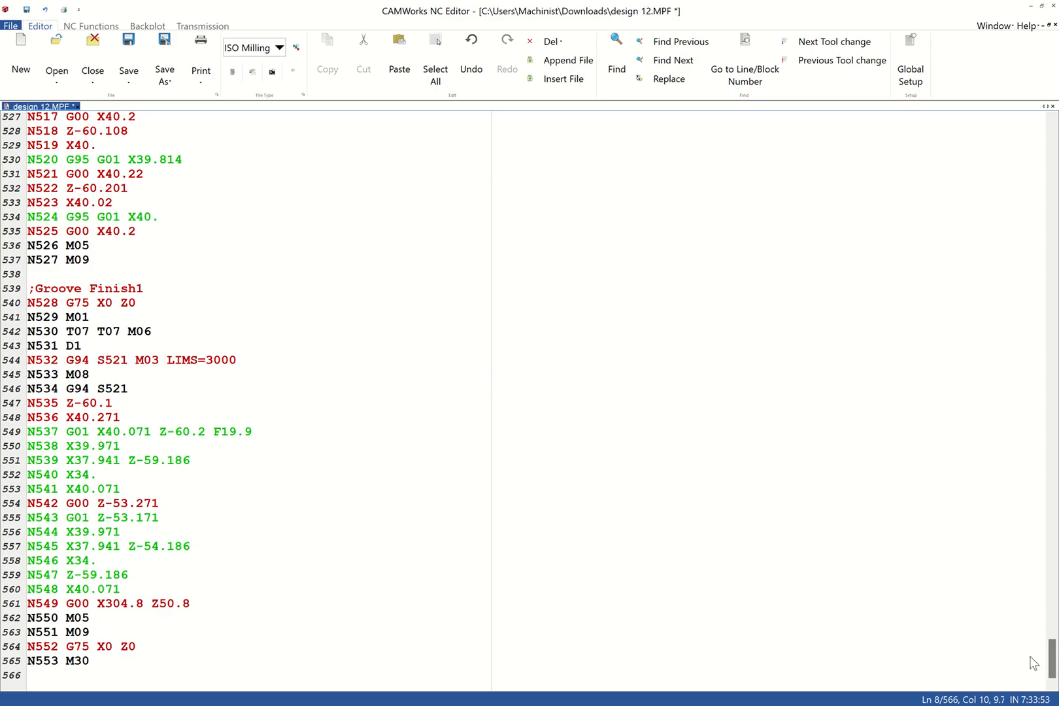
drag(1050, 655, 1014, 65)
drag(1048, 630, 1055, 119)
- Set the editor's file type to ISO Turning and the backplot's control type to the first Siemens 840D option
click(280, 49)
click(255, 80)
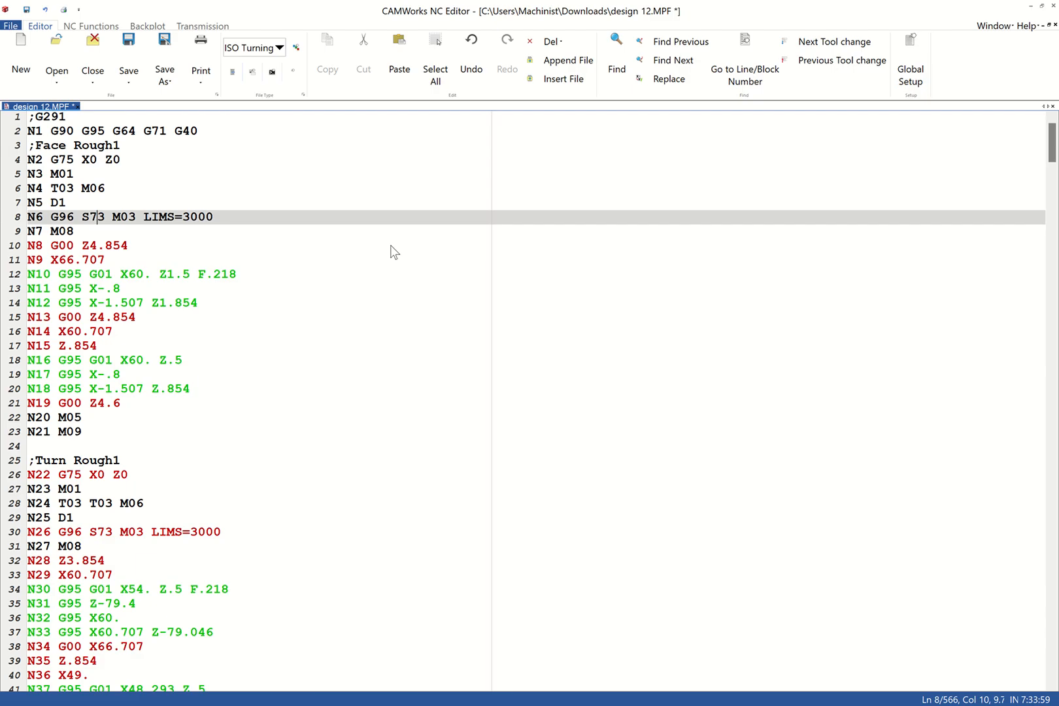
click(276, 48)
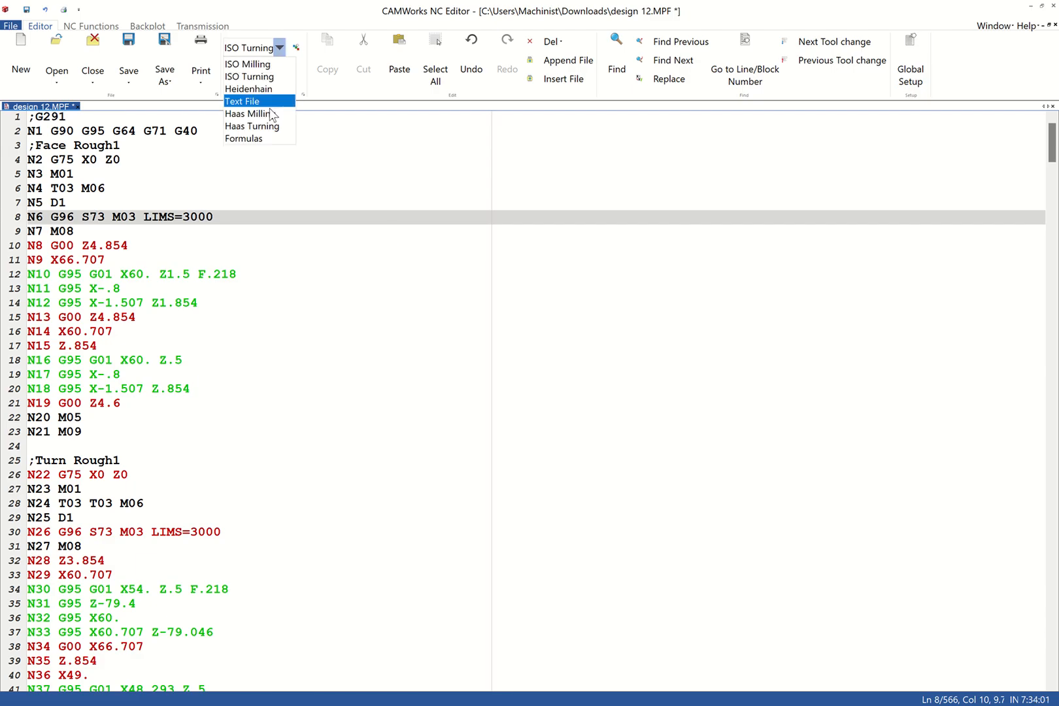
click(310, 252)
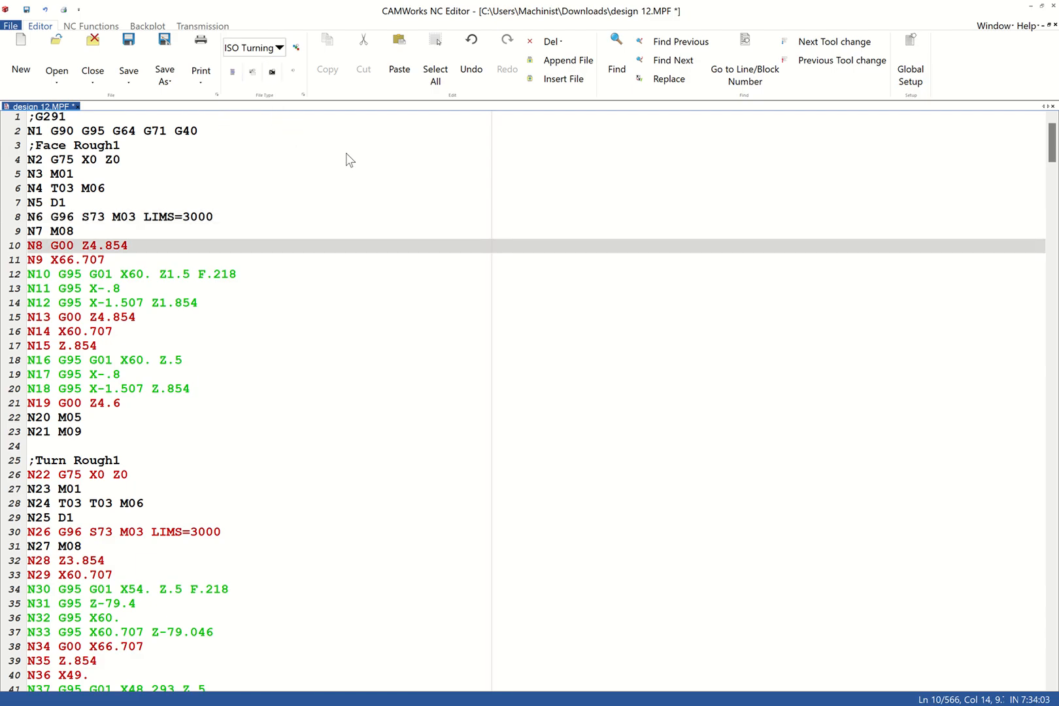
click(147, 26)
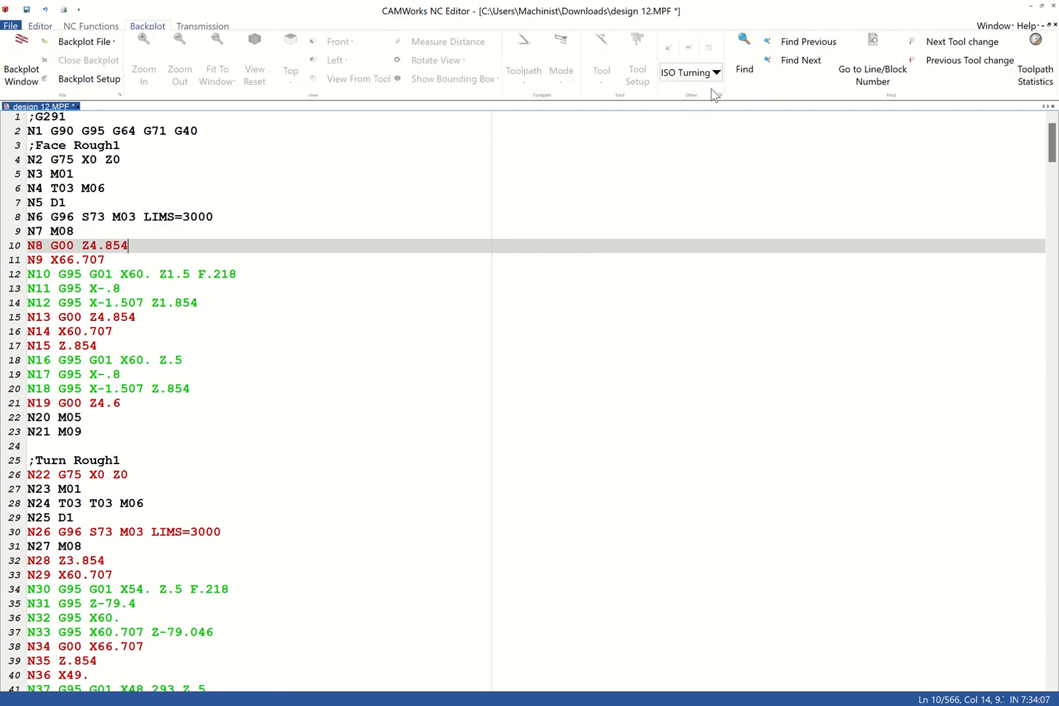
click(716, 74)
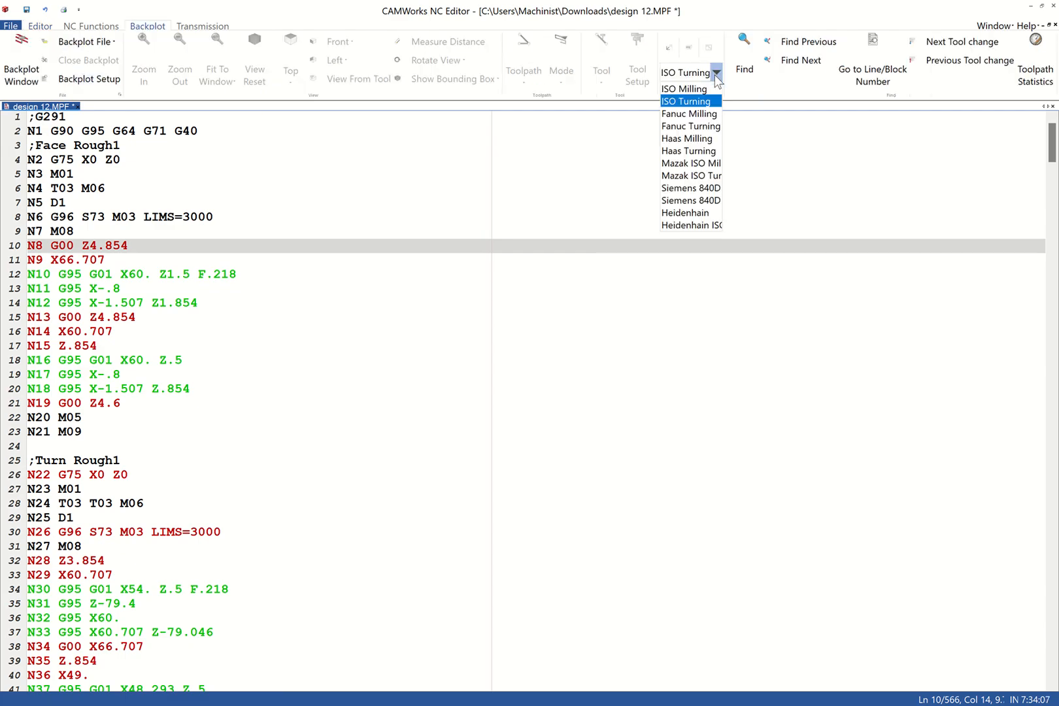
click(704, 190)
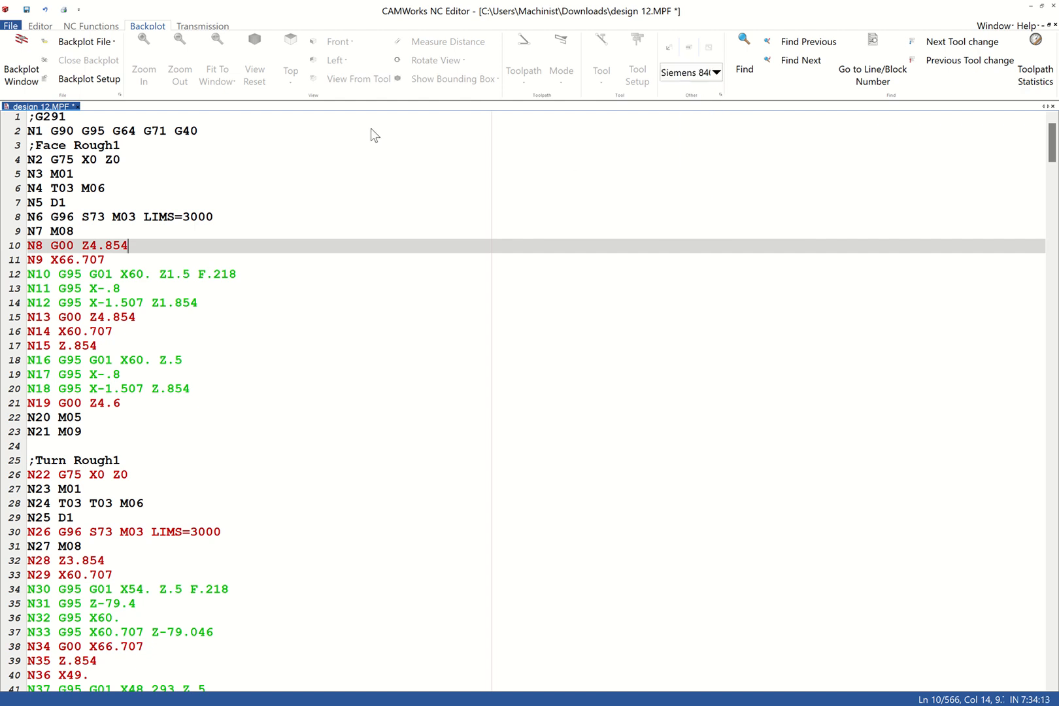
- Open the graphical backplot of the program and play the toolpath simulation to the end of Groove Finish1
click(37, 73)
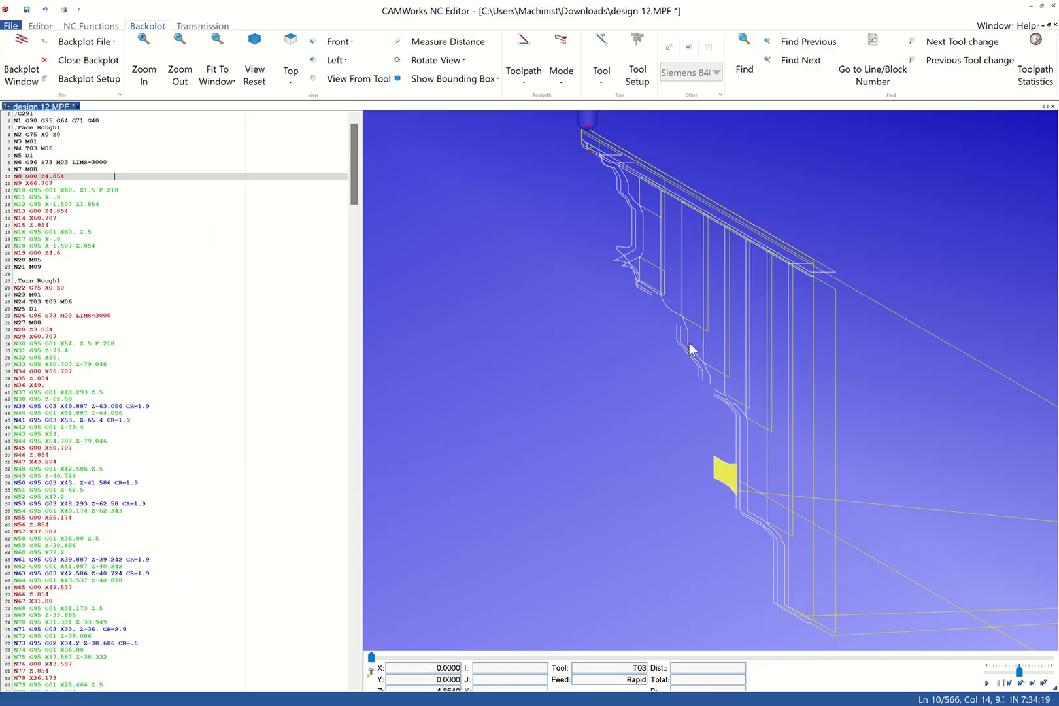
scroll(648, 329, up, 2)
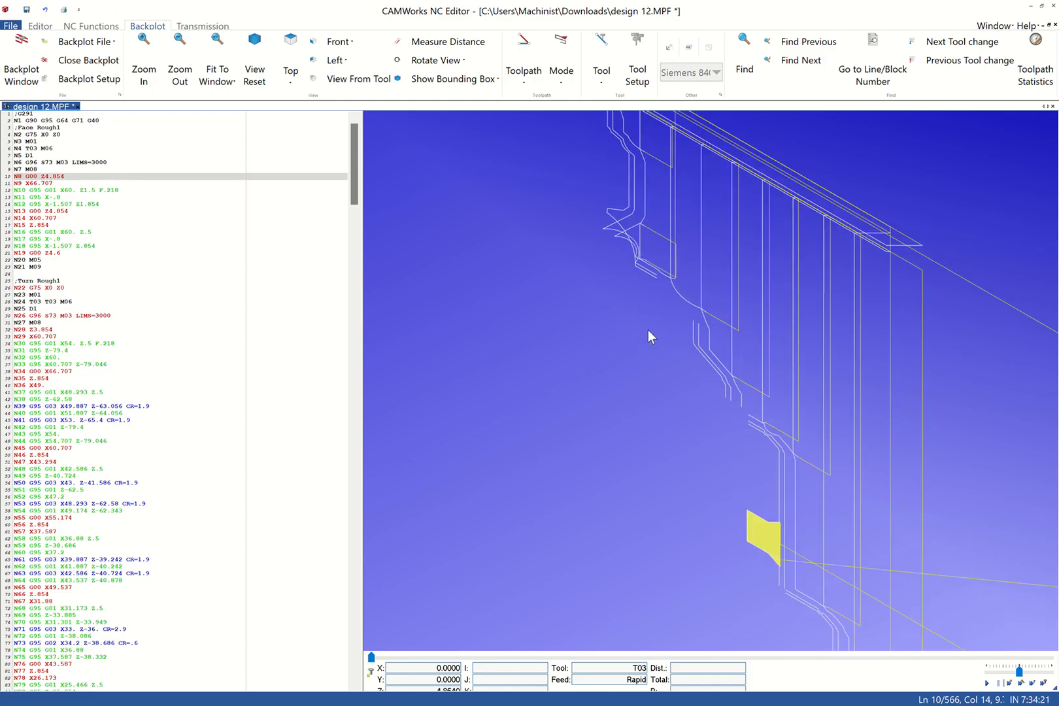
scroll(651, 329, down, 5)
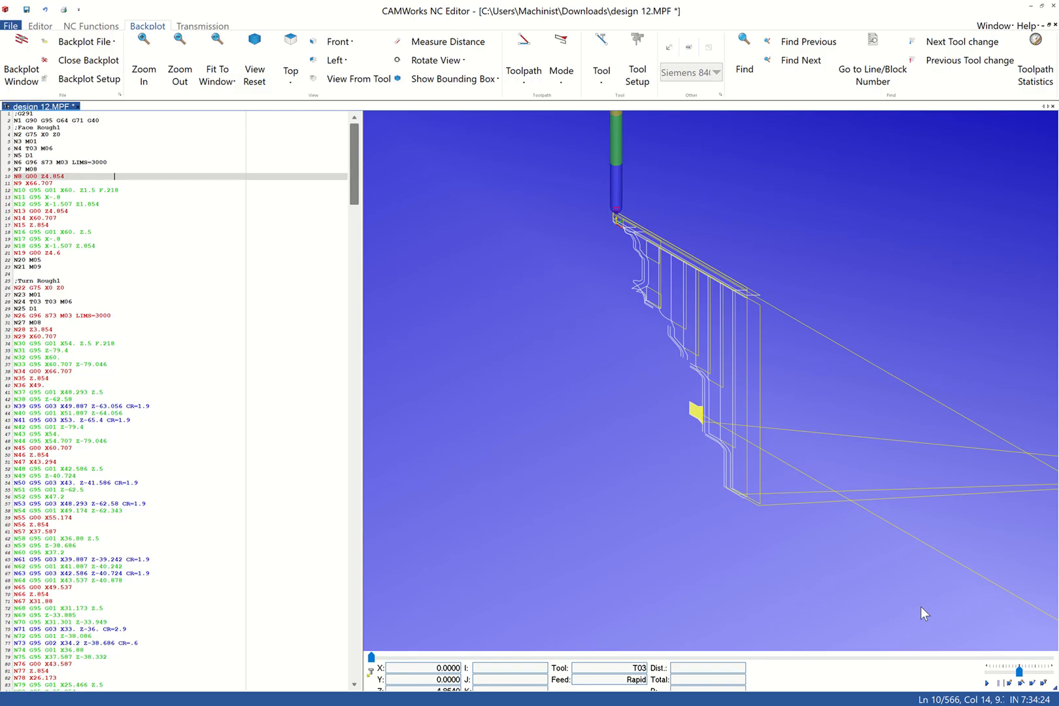
click(988, 683)
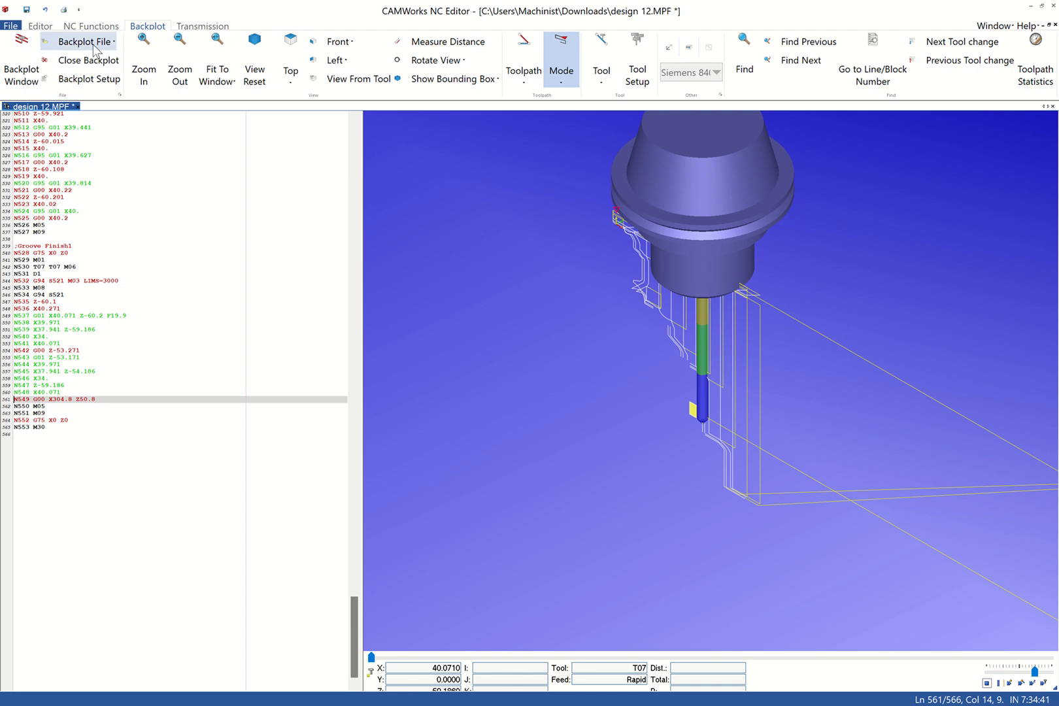
click(84, 31)
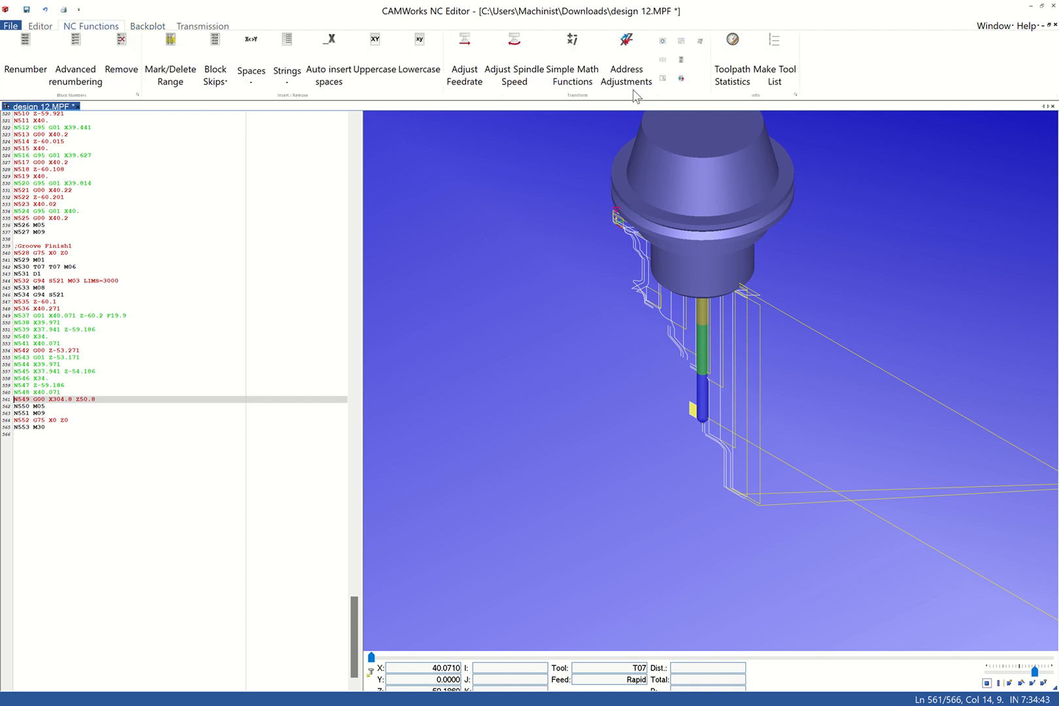
scroll(160, 45, down, 2)
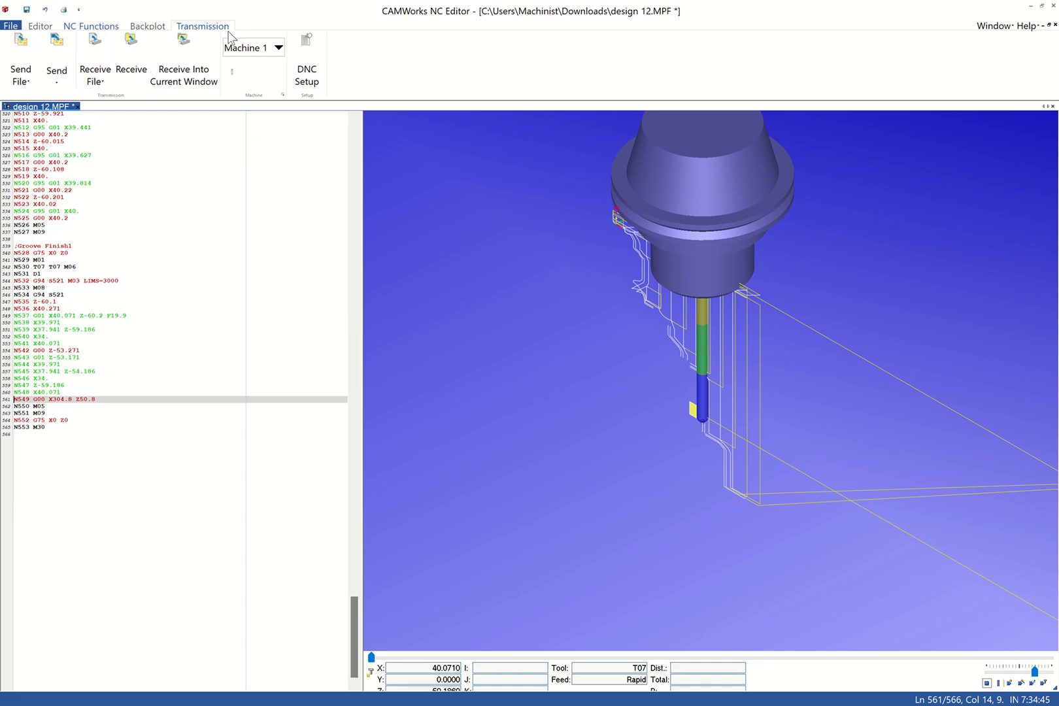
click(278, 47)
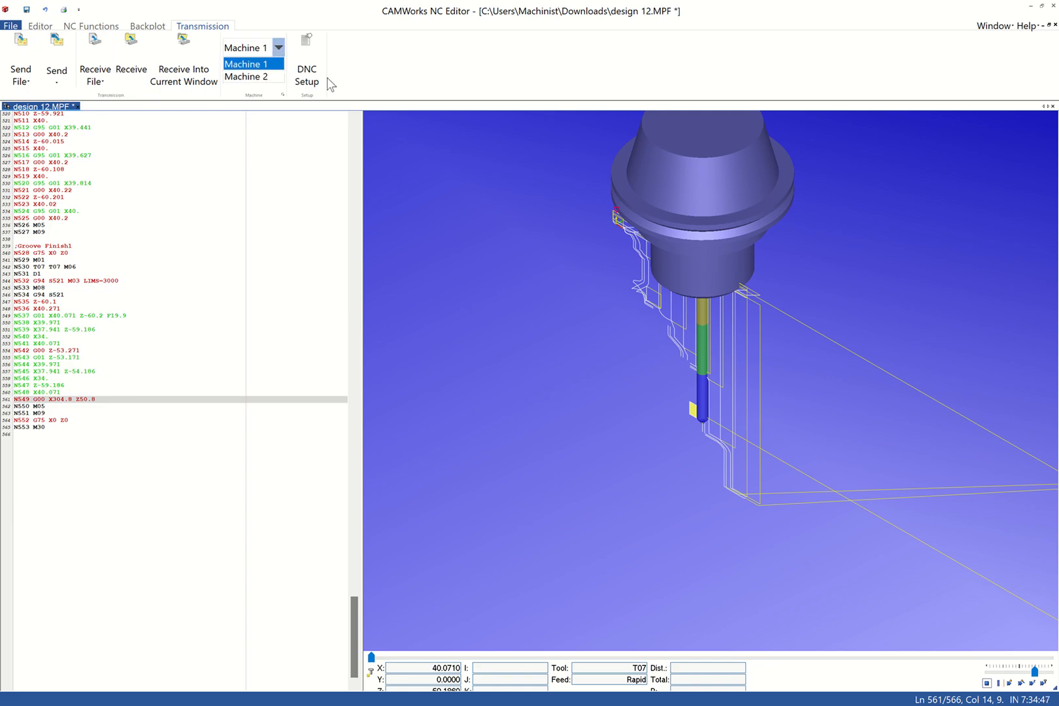
click(374, 77)
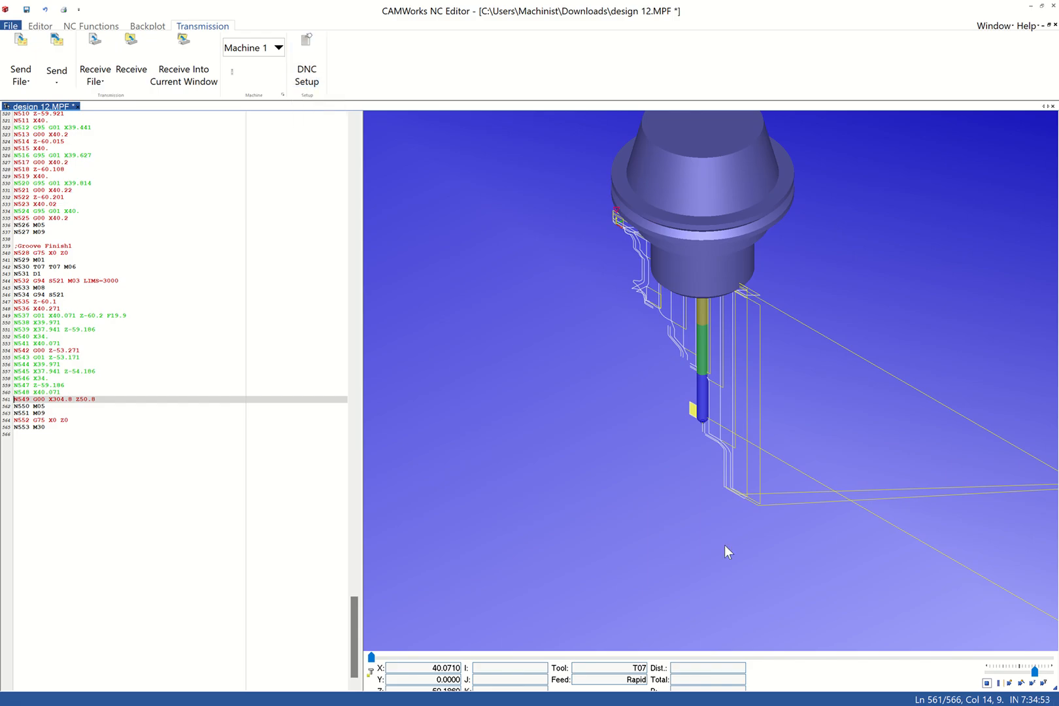
- Reload the toolpath backplot and show the tool's position at block N71 of Turn Rough1
click(148, 26)
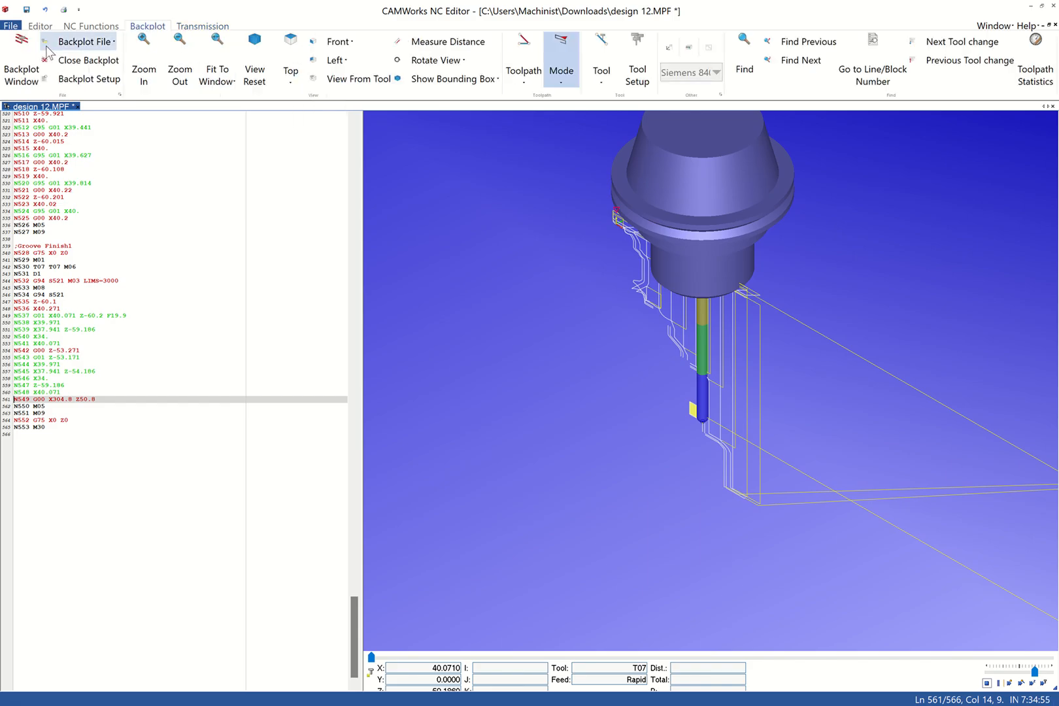
click(34, 64)
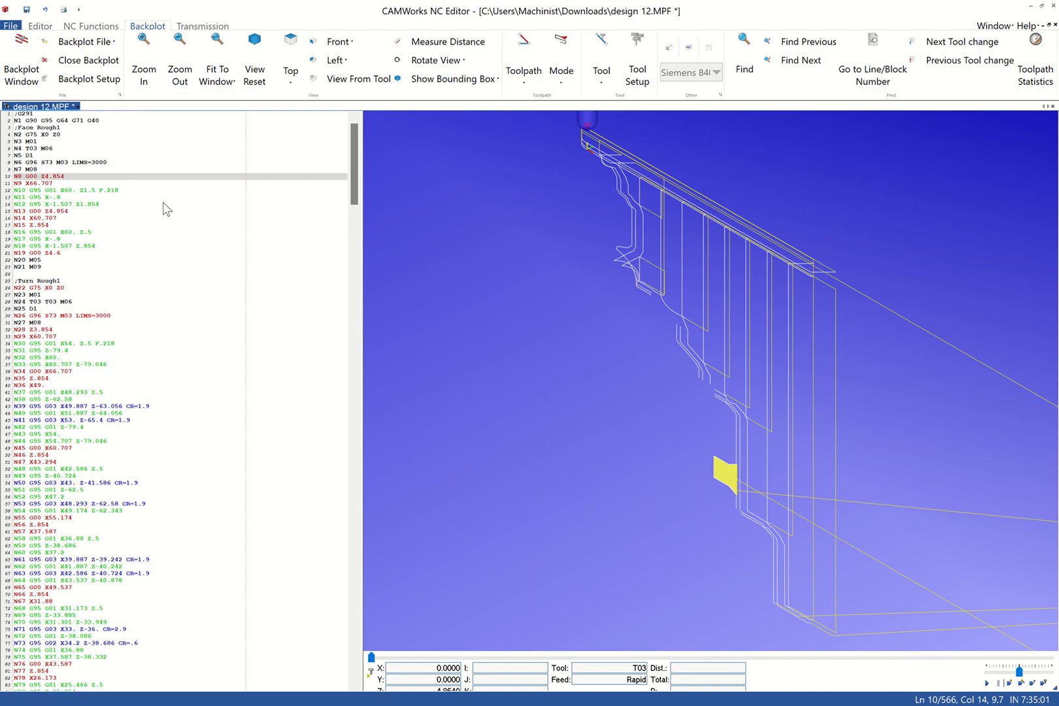
scroll(165, 204, down, 13)
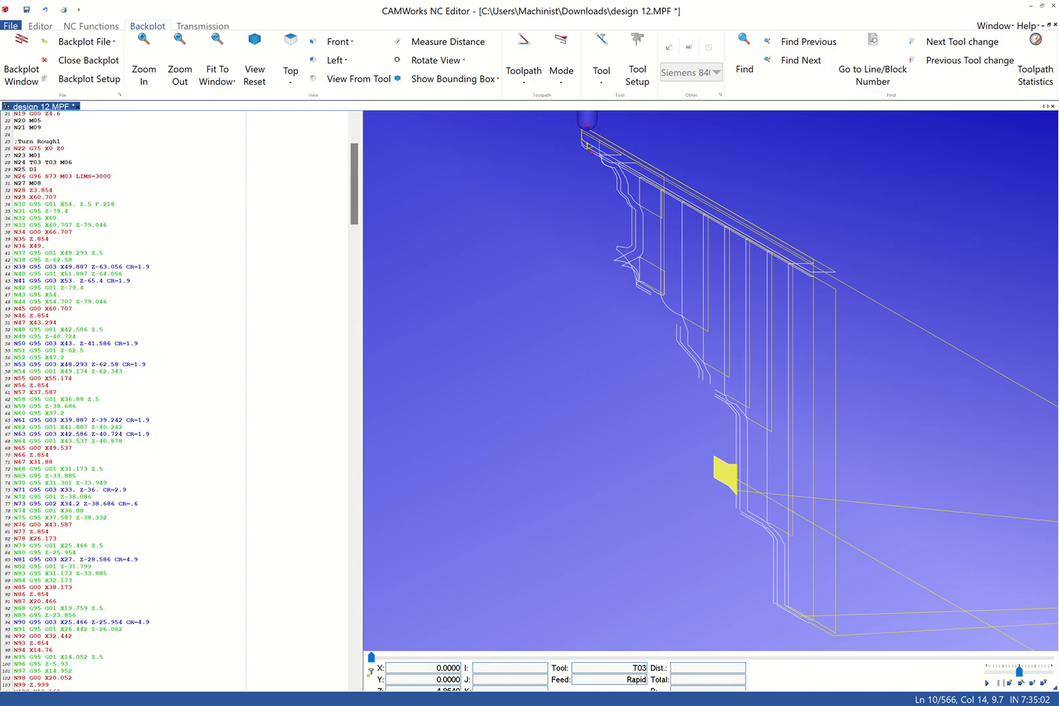
scroll(183, 402, down, 13)
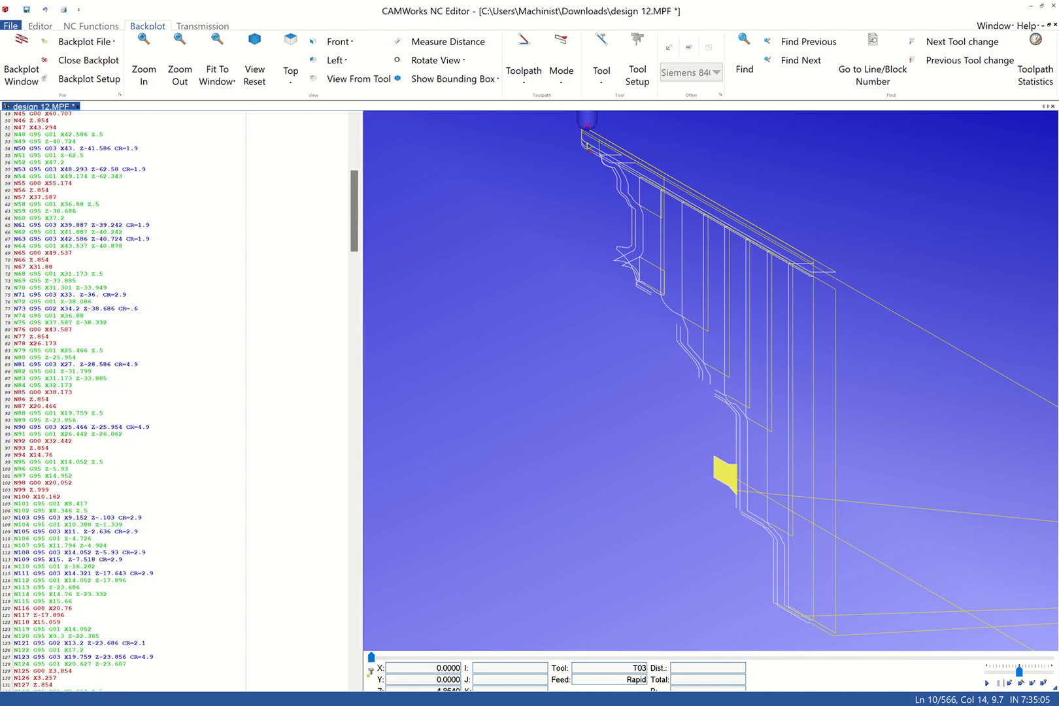
scroll(270, 359, up, 4)
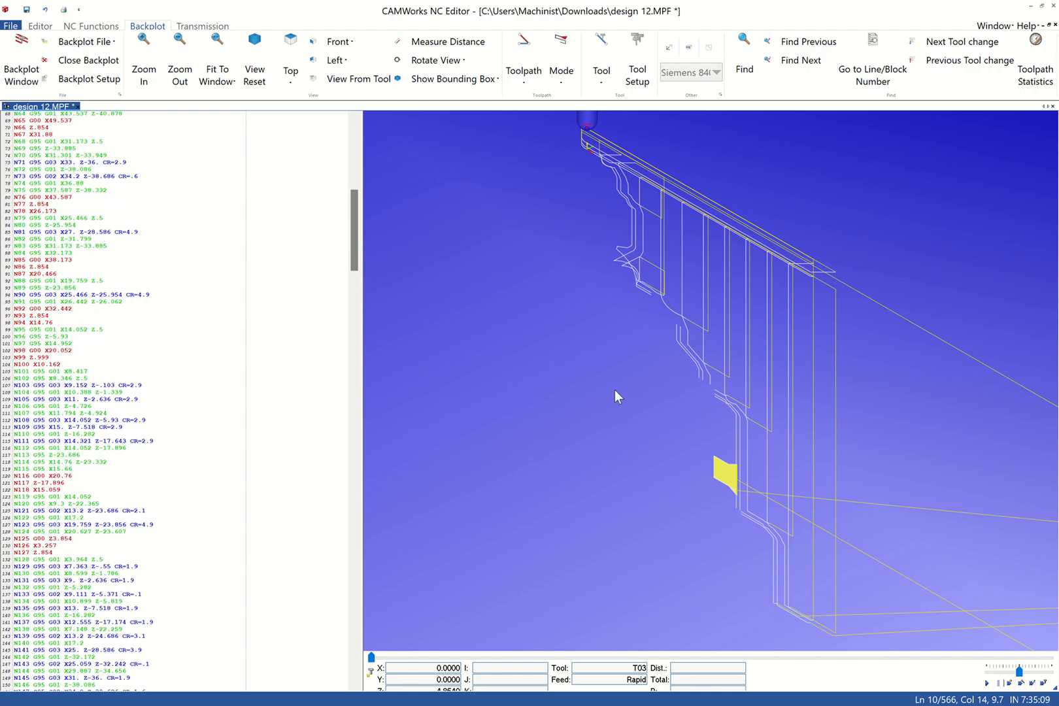
click(156, 162)
scroll(156, 196, down, 16)
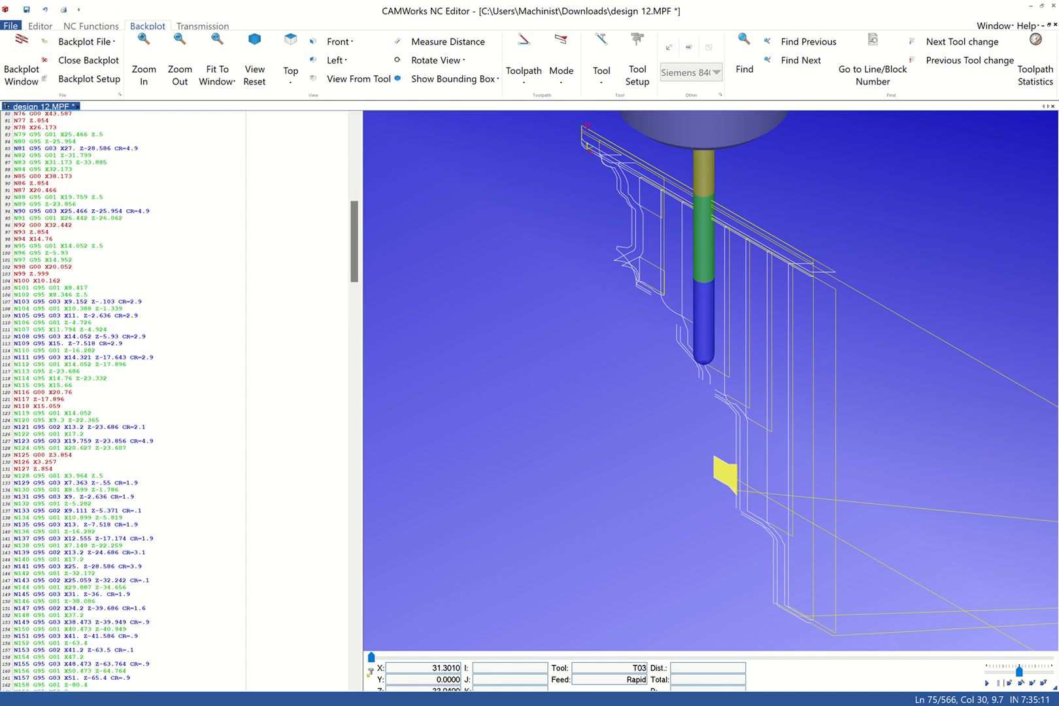
scroll(177, 400, down, 19)
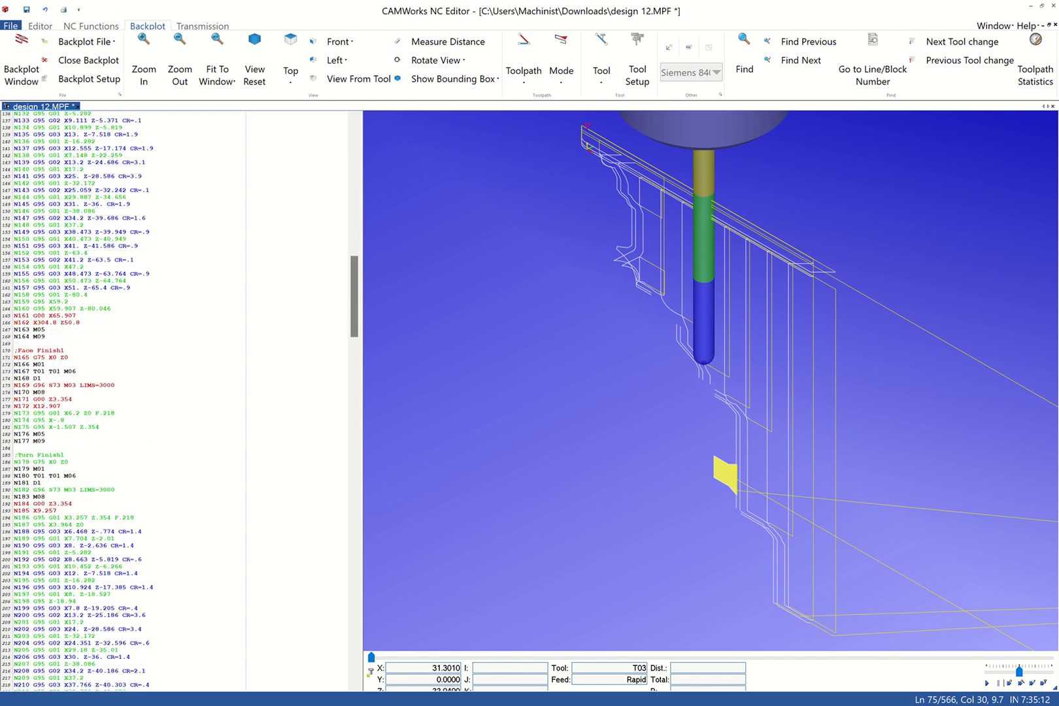
scroll(177, 400, down, 4)
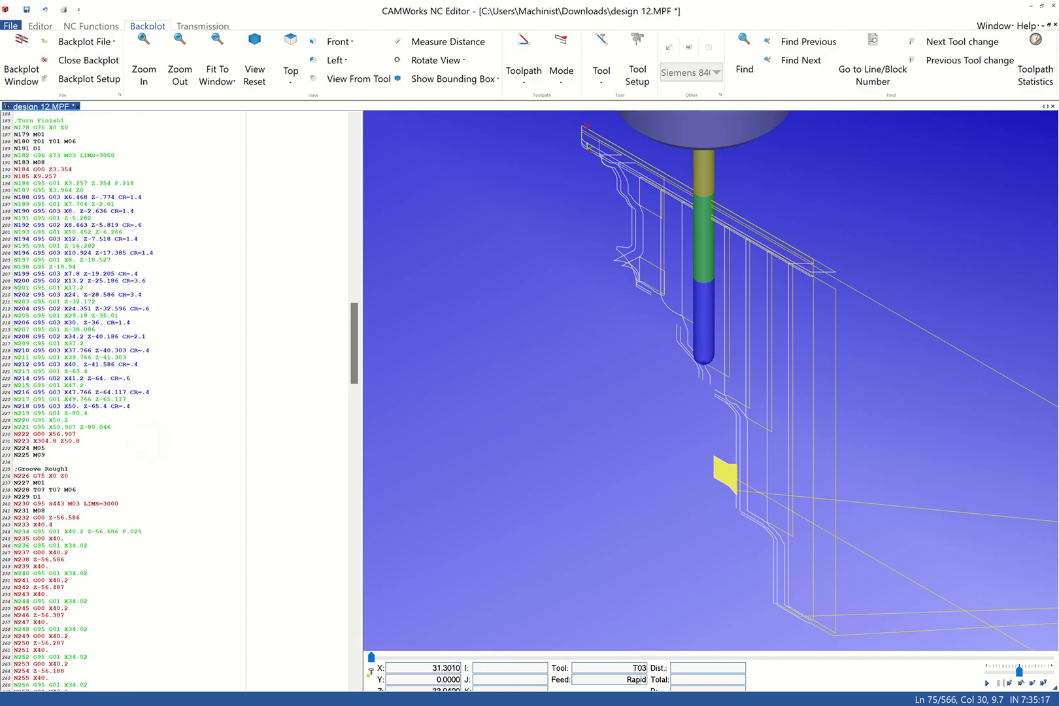
scroll(186, 368, down, 1)
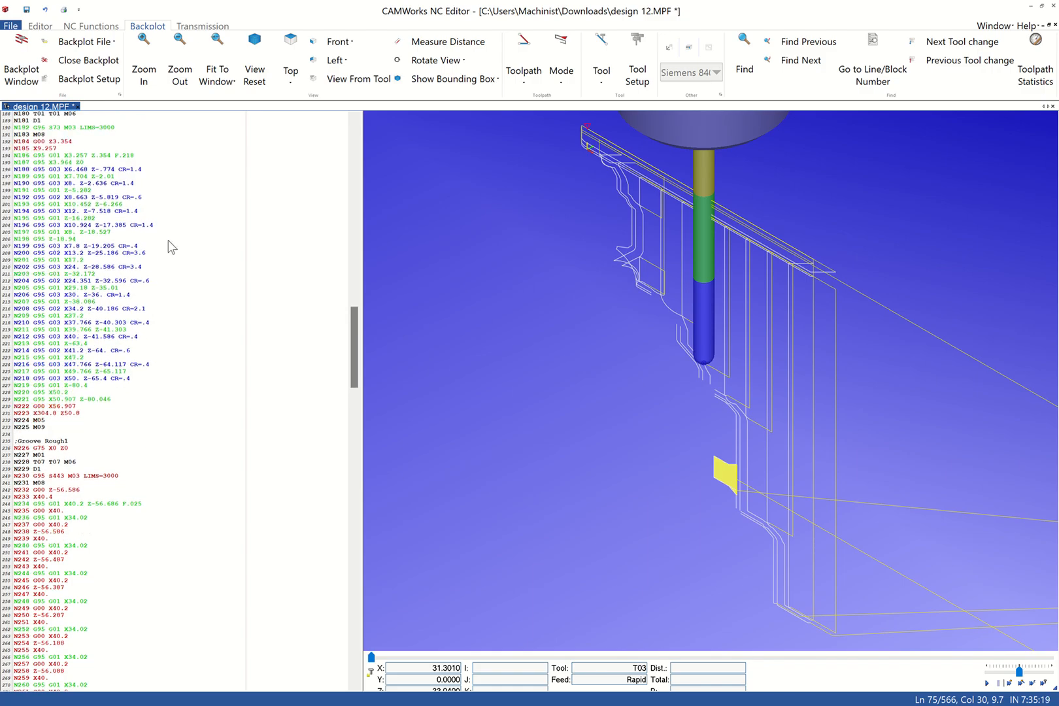
- Save the NC program as design 12.MPF in the Downloads folder, replacing the existing file, and switch back to SOLIDWORKS
click(40, 26)
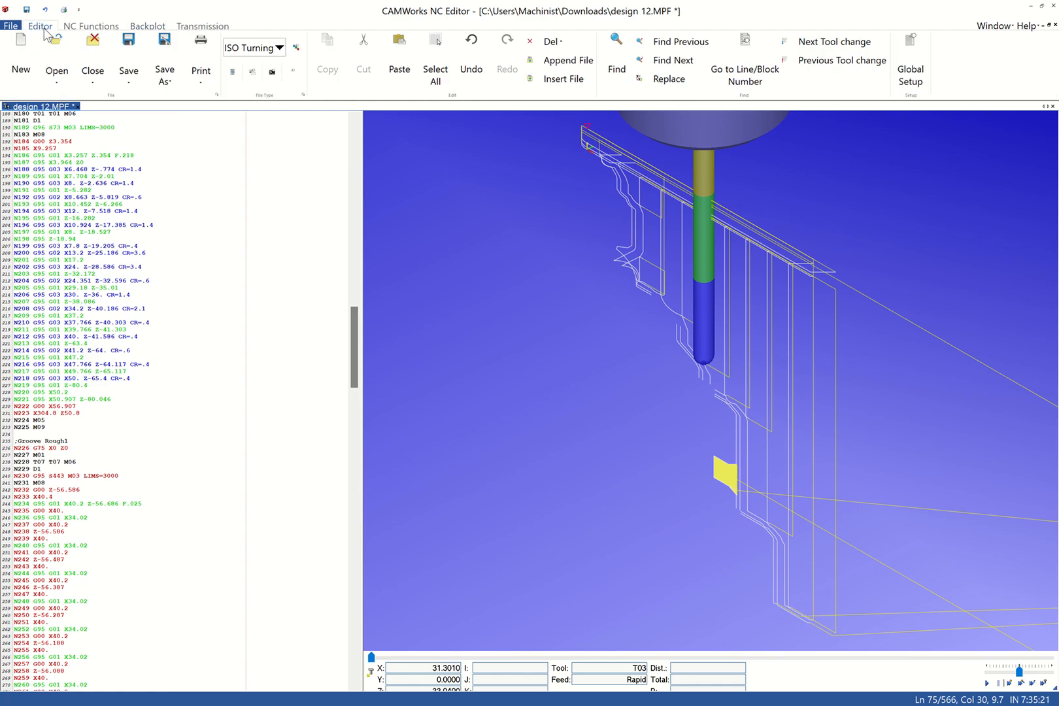
click(165, 77)
click(194, 99)
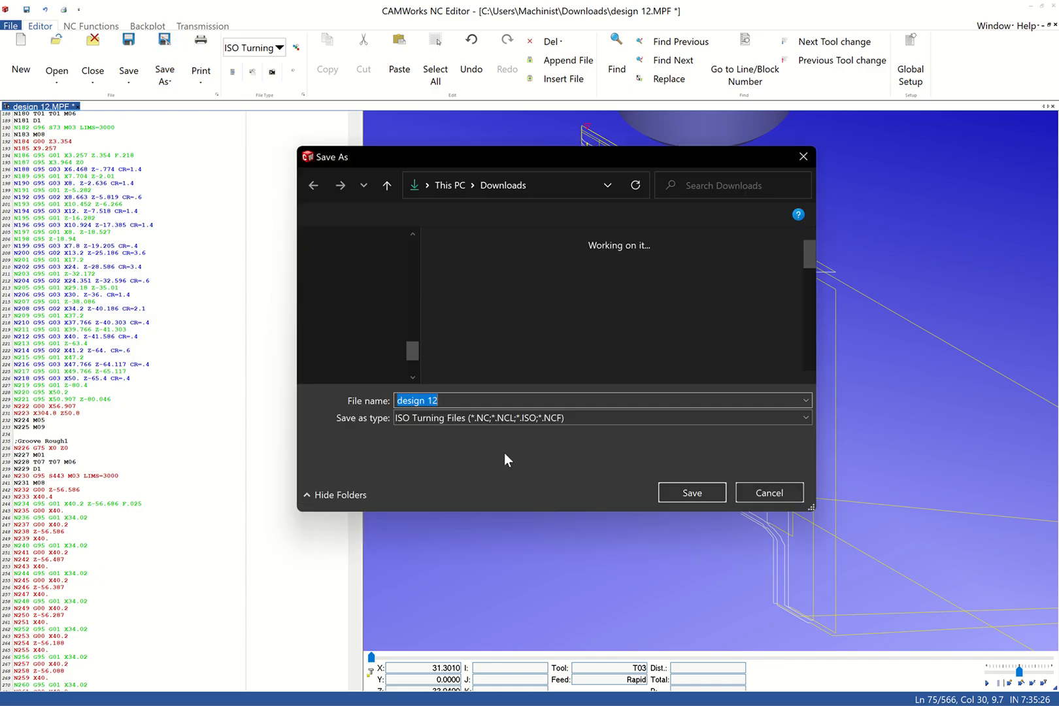
click(466, 401)
text(.MPF)
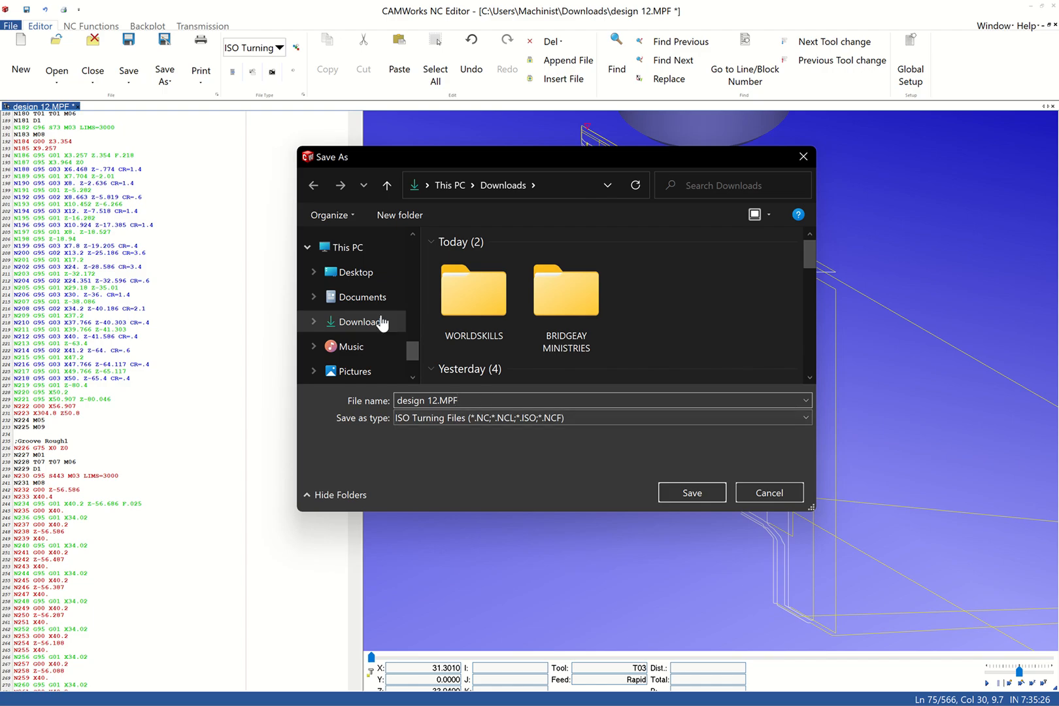
click(695, 492)
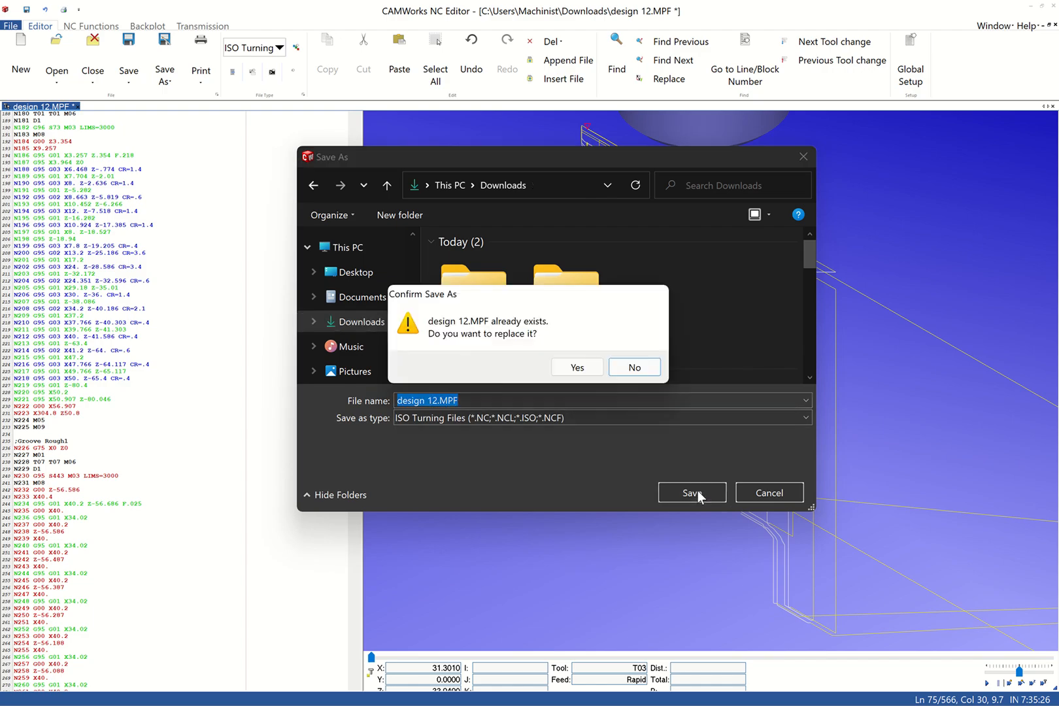
click(576, 366)
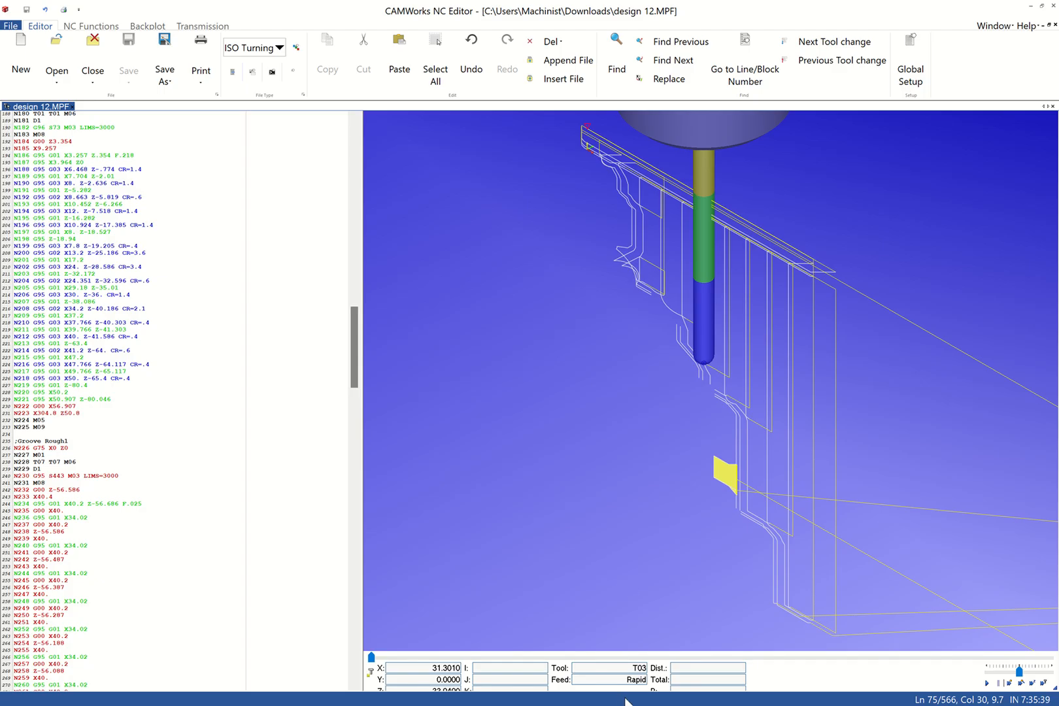
click(1032, 6)
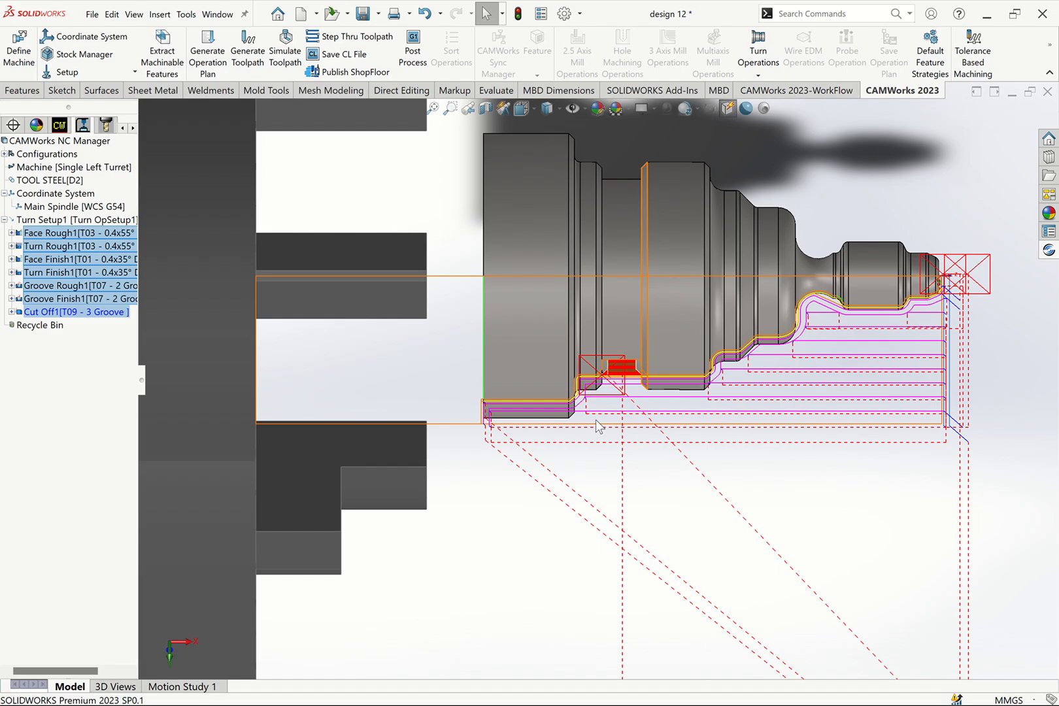